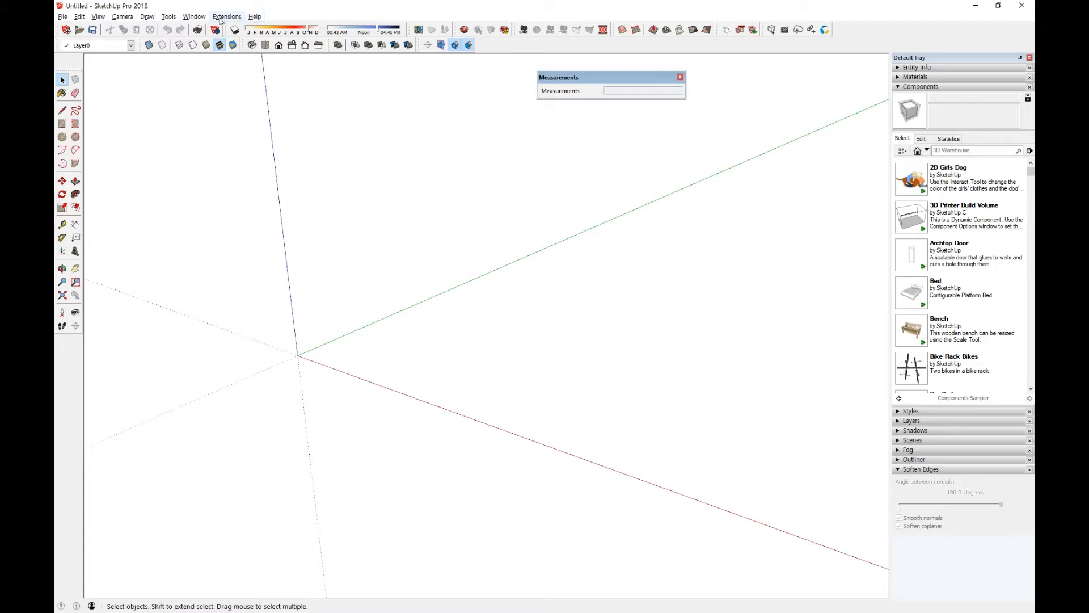
{"action": "left_click", "coordinate": [63, 17]}
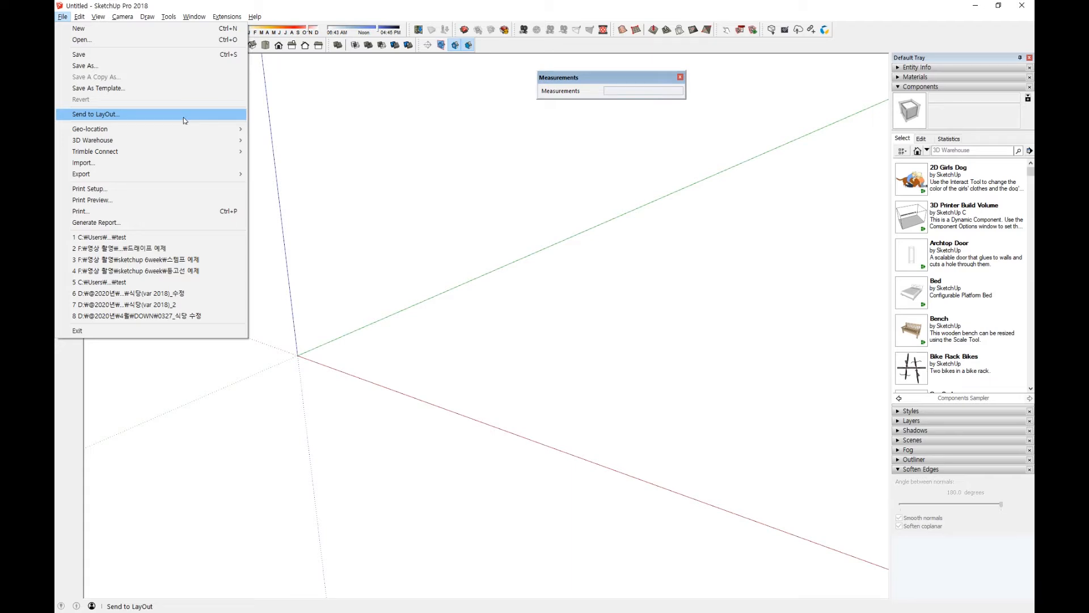
{"action": "mouse_move", "coordinate": [176, 132]}
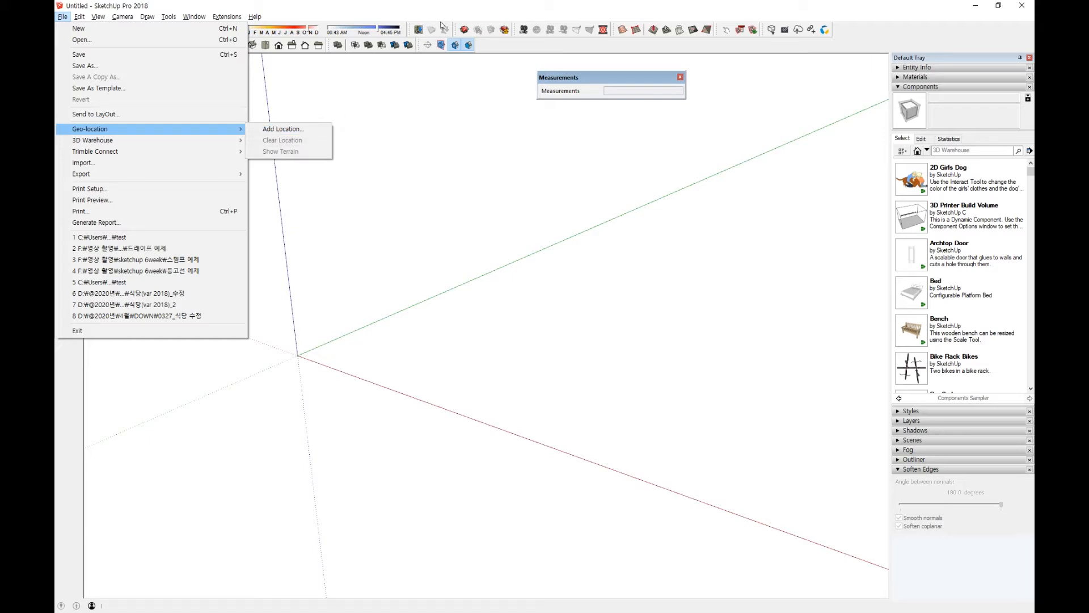
{"action": "double_click", "coordinate": [413, 32]}
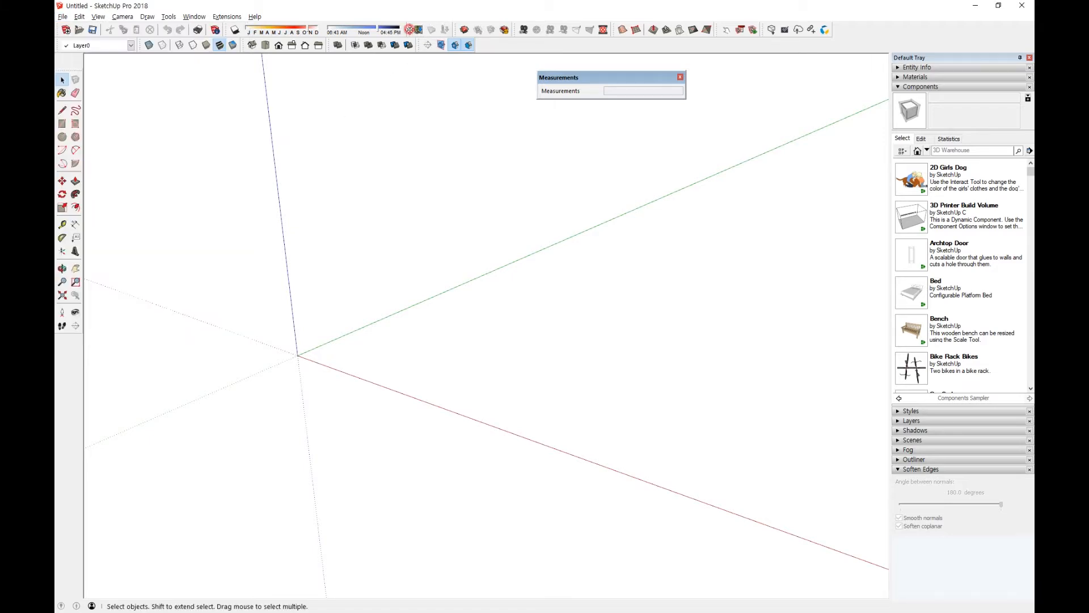
{"action": "left_click_drag", "start_coordinate": [417, 165], "coordinate": [420, 31]}
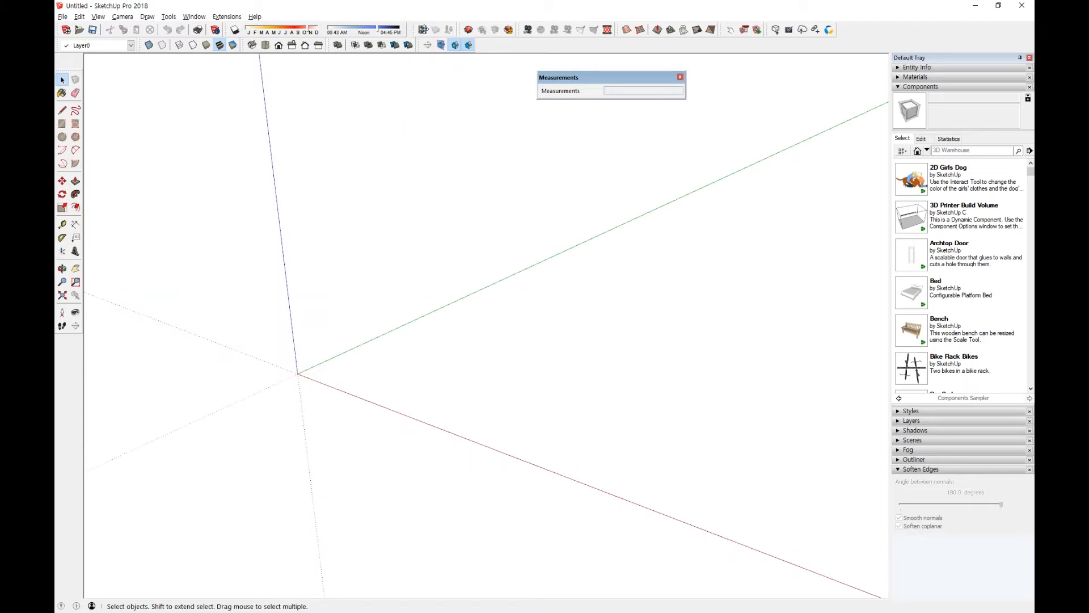
Step: Examine the file formats offered for importing, such as AutoCAD and image files, and leave without importing anything
{"action": "left_click", "coordinate": [62, 16]}
{"action": "mouse_move", "coordinate": [128, 145]}
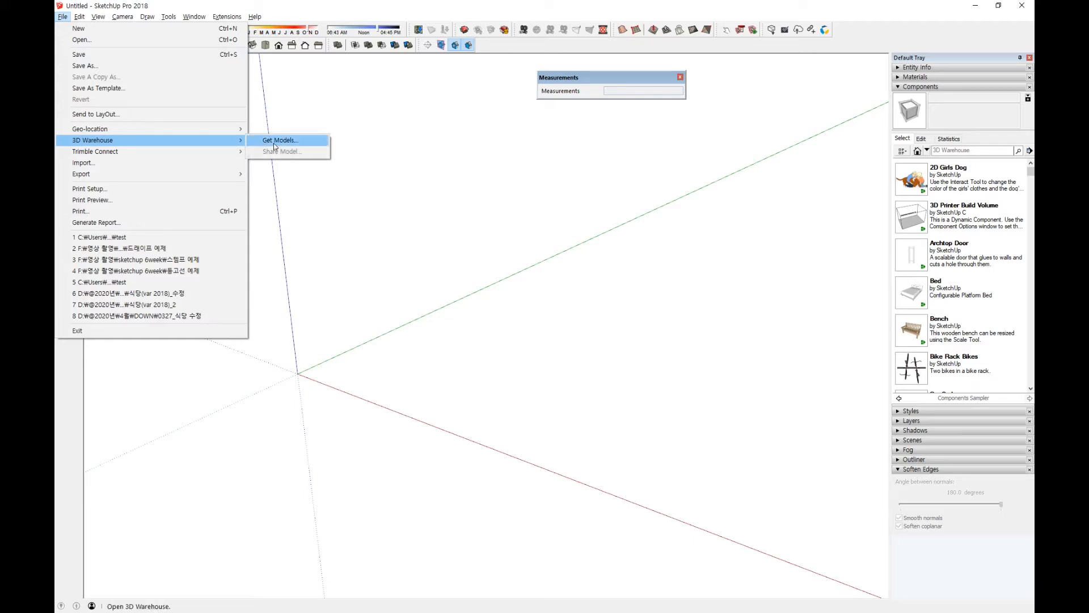
{"action": "mouse_move", "coordinate": [214, 152]}
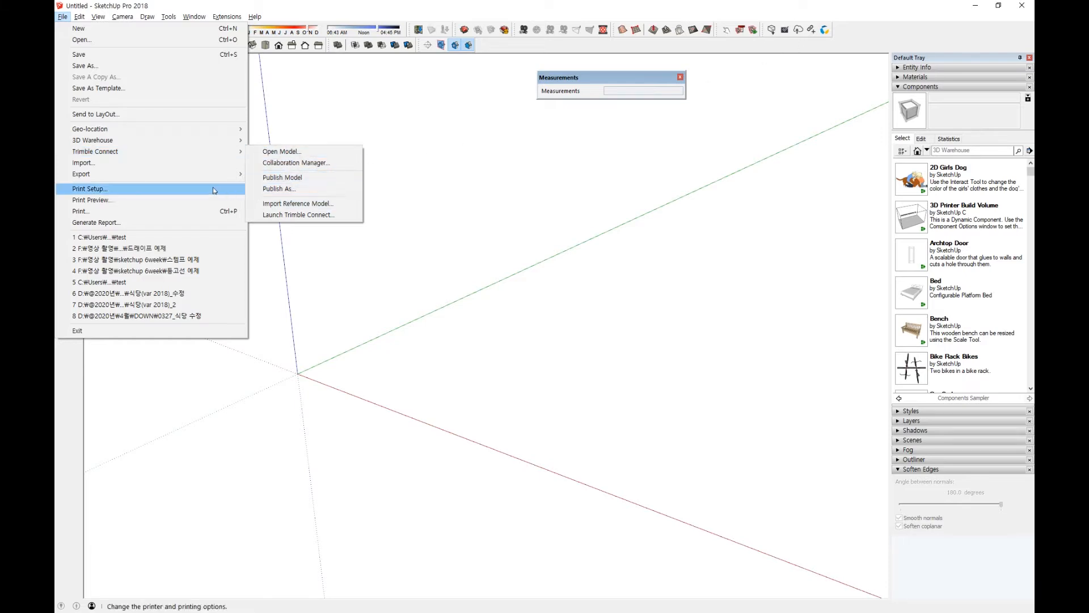
{"action": "left_click", "coordinate": [168, 167]}
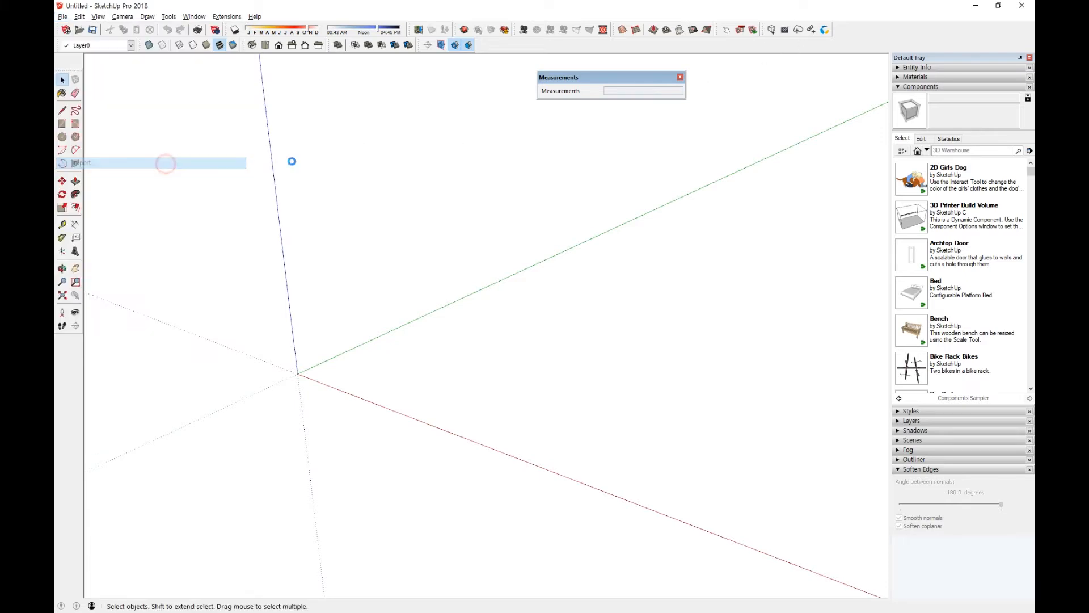
{"action": "left_click_drag", "start_coordinate": [431, 184], "coordinate": [315, 132]}
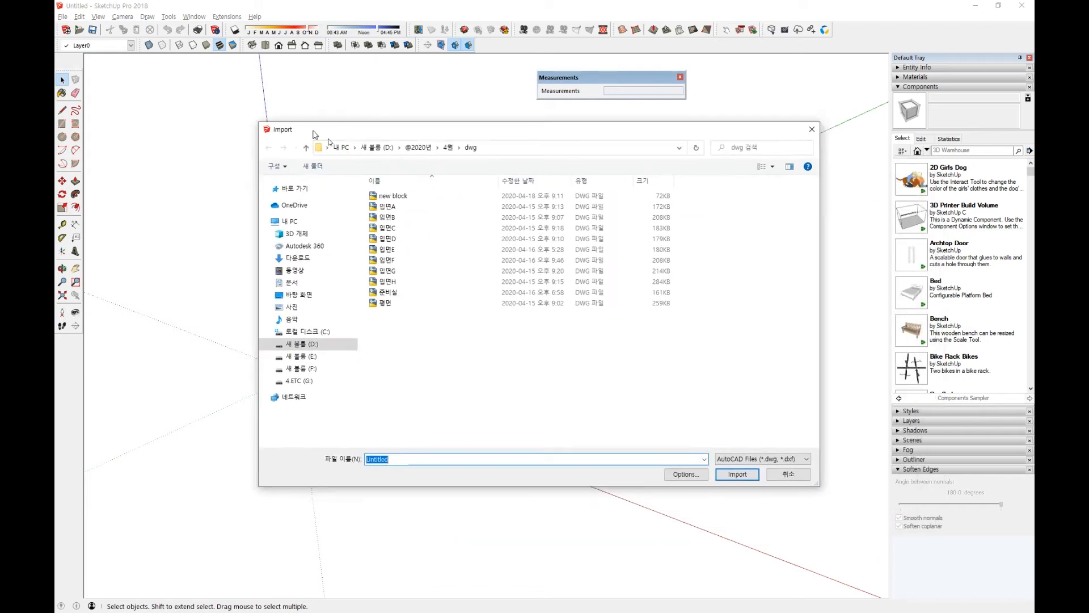
{"action": "left_click", "coordinate": [763, 459]}
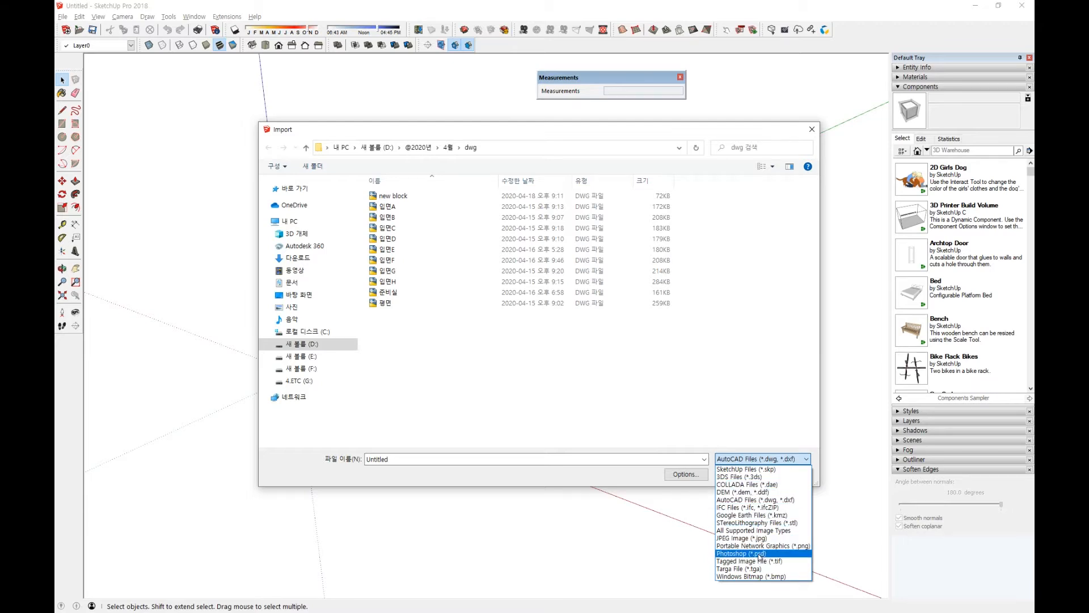
{"action": "left_click", "coordinate": [607, 417]}
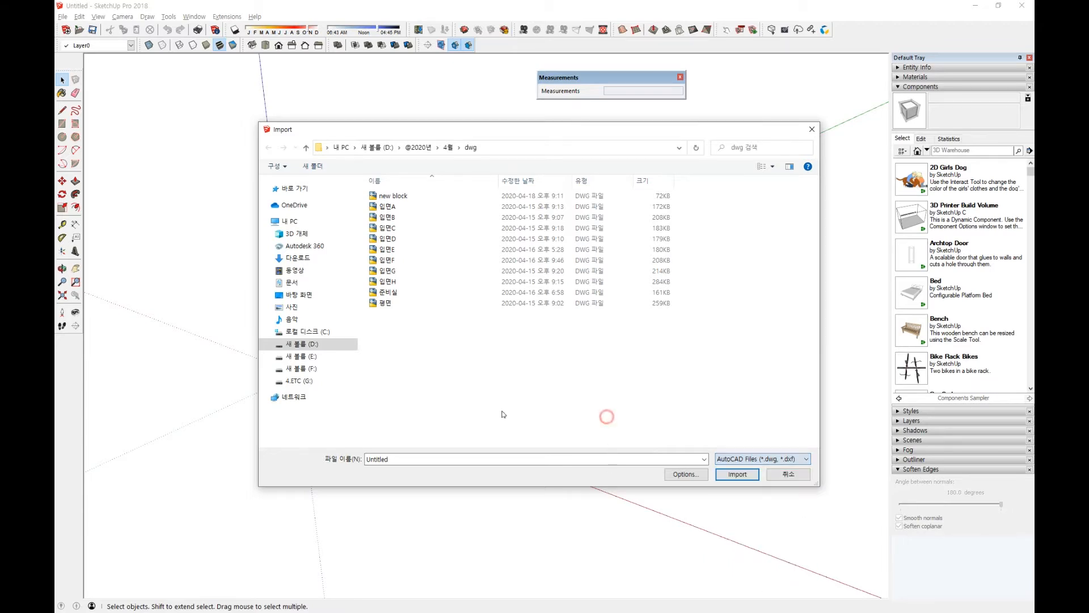
{"action": "left_click", "coordinate": [813, 131]}
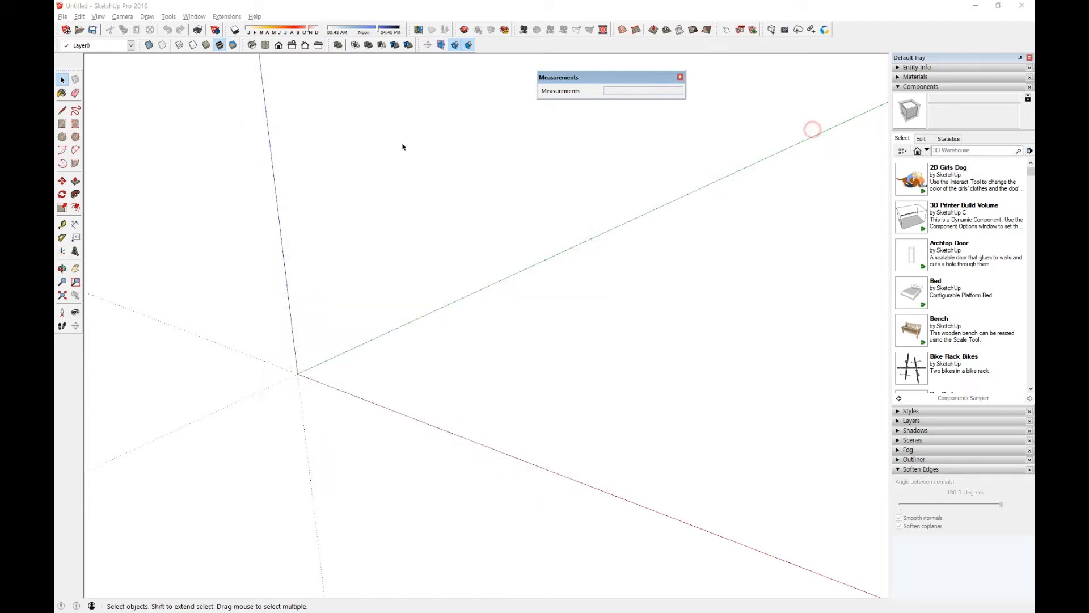
{"action": "left_click", "coordinate": [63, 17]}
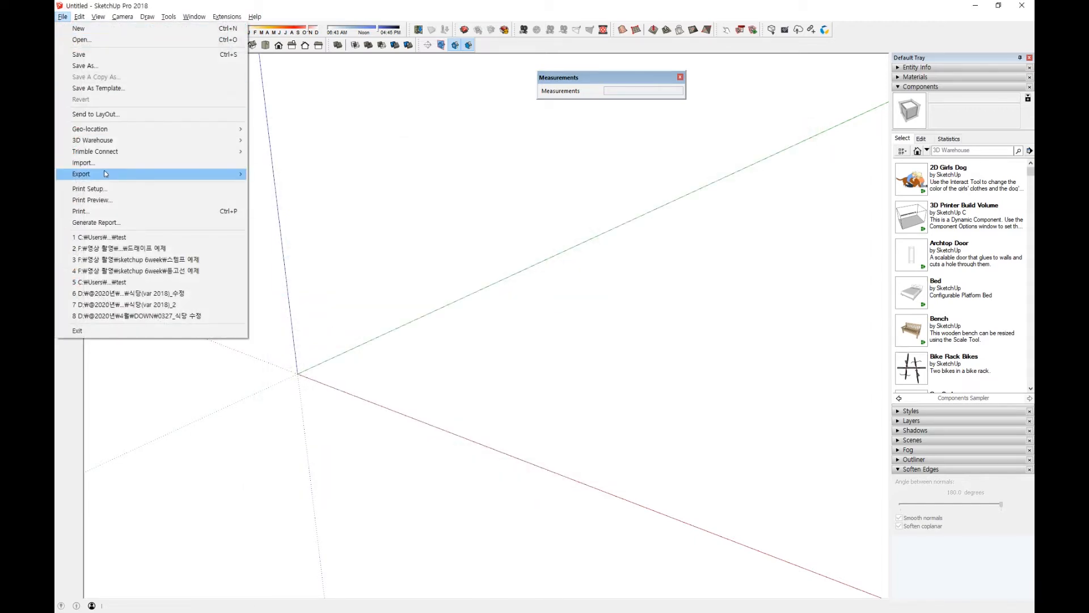
{"action": "mouse_move", "coordinate": [157, 176]}
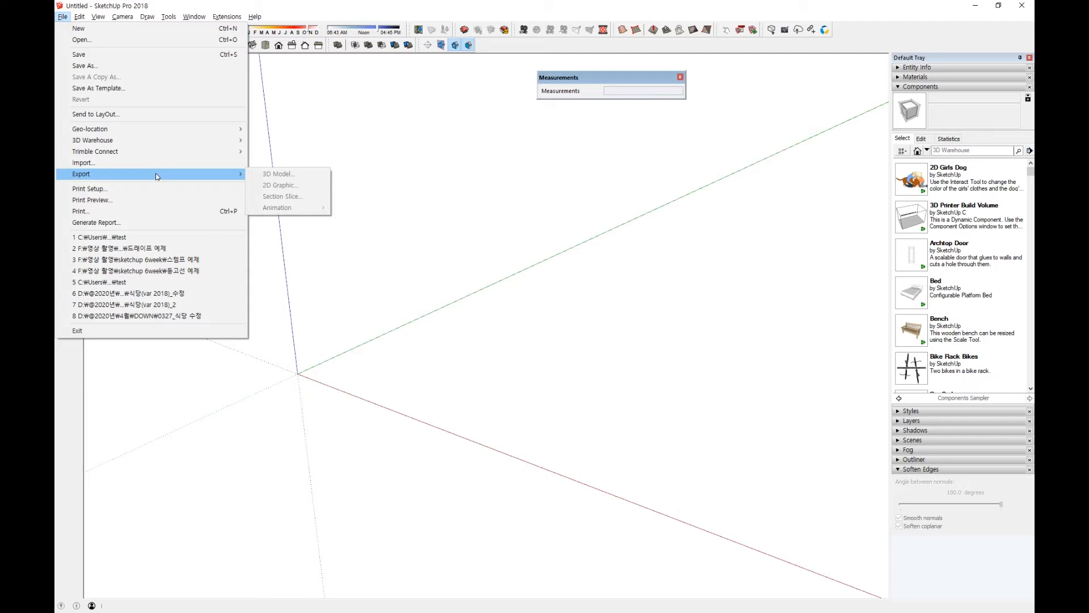
{"action": "left_click", "coordinate": [394, 170]}
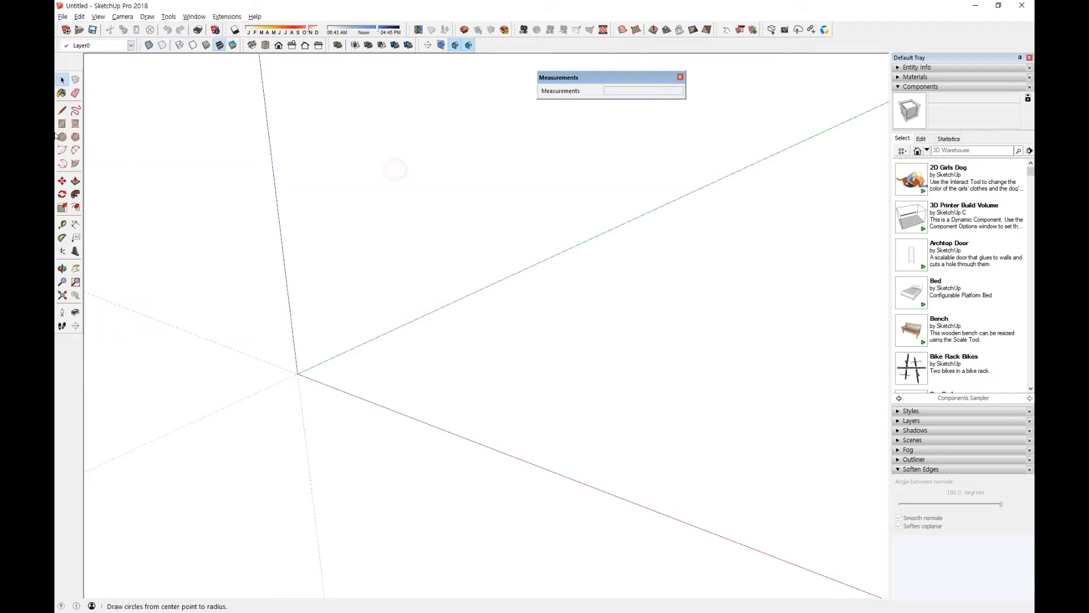
Step: Draw a ground rectangle about 2661 × 2345 mm near the origin and Push/Pull it upward into a solid box
{"action": "left_click", "coordinate": [63, 123]}
{"action": "left_click", "coordinate": [361, 366]}
{"action": "left_click", "coordinate": [552, 358]}
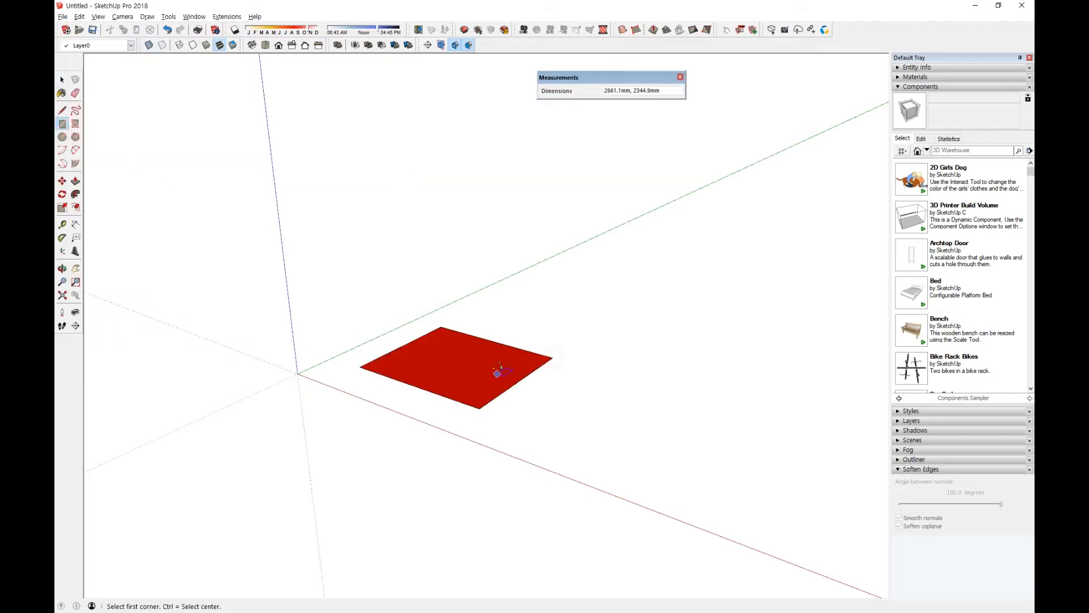
{"action": "key", "text": "p"}
{"action": "left_click", "coordinate": [469, 367]}
{"action": "left_click", "coordinate": [470, 296]}
{"action": "key", "text": "space"}
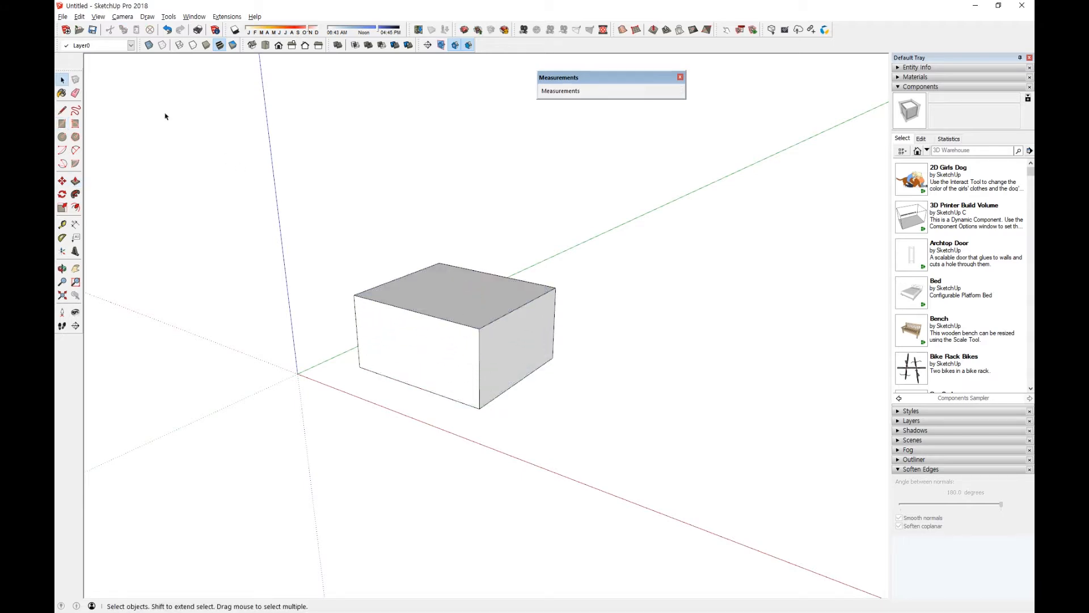
Step: Examine the file formats available for exporting the box as a 3D model and leave without exporting
{"action": "left_click", "coordinate": [63, 16]}
{"action": "mouse_move", "coordinate": [93, 173]}
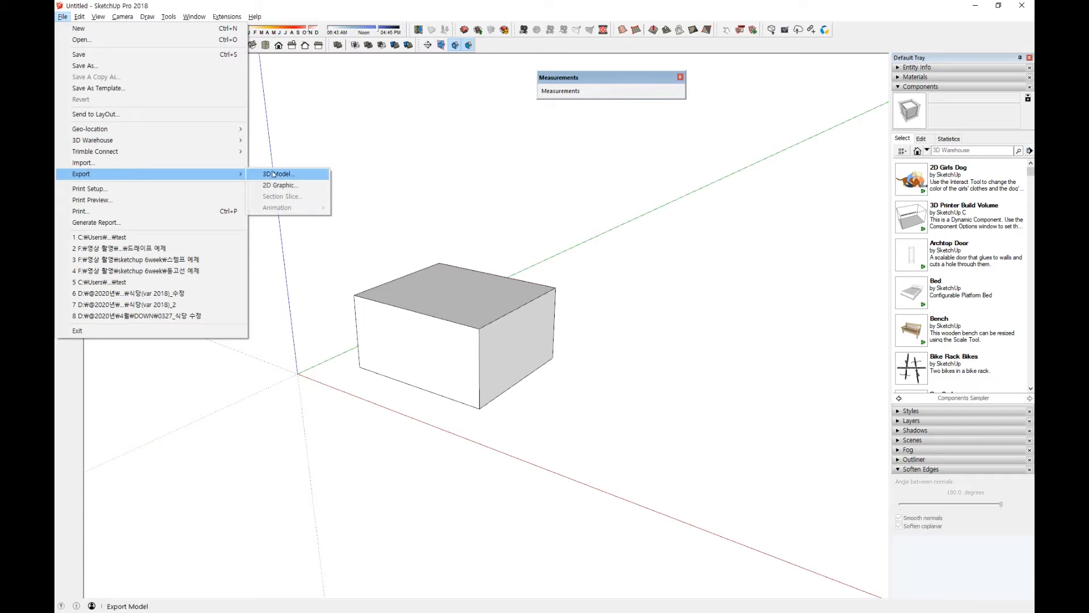
{"action": "left_click", "coordinate": [272, 173]}
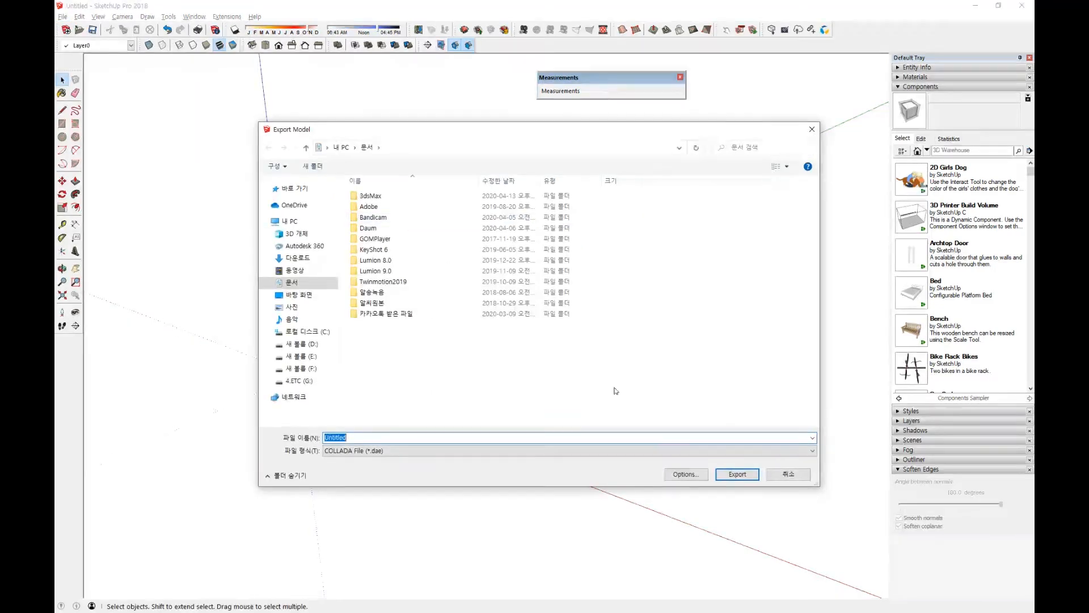
{"action": "left_click", "coordinate": [569, 449]}
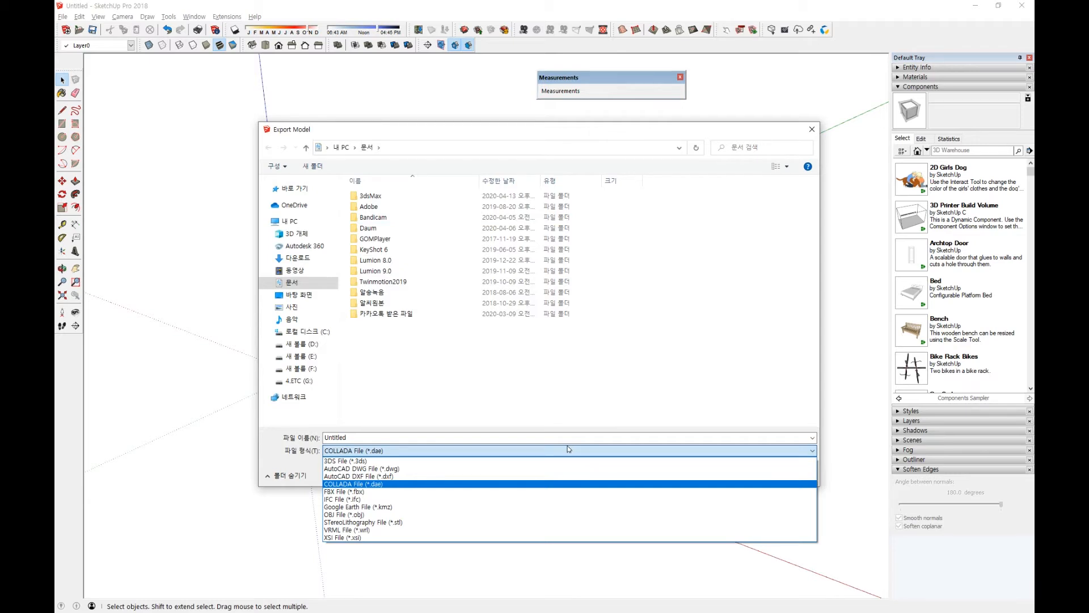
{"action": "left_click", "coordinate": [656, 385]}
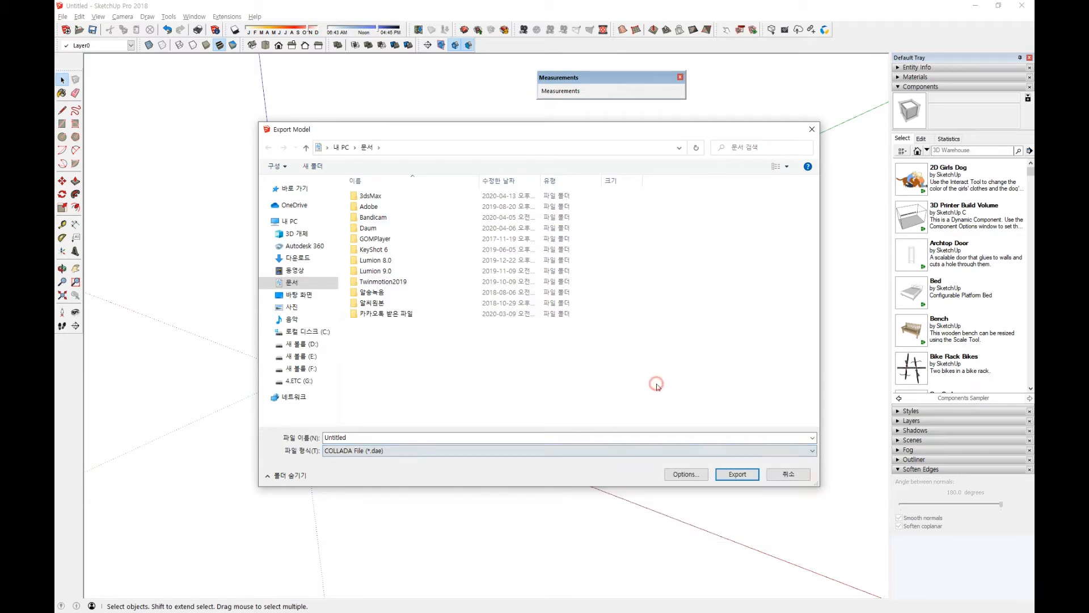
{"action": "left_click", "coordinate": [786, 475]}
Step: Examine the file formats available for exporting the view as a 2D graphic and leave without exporting
{"action": "left_click", "coordinate": [64, 17]}
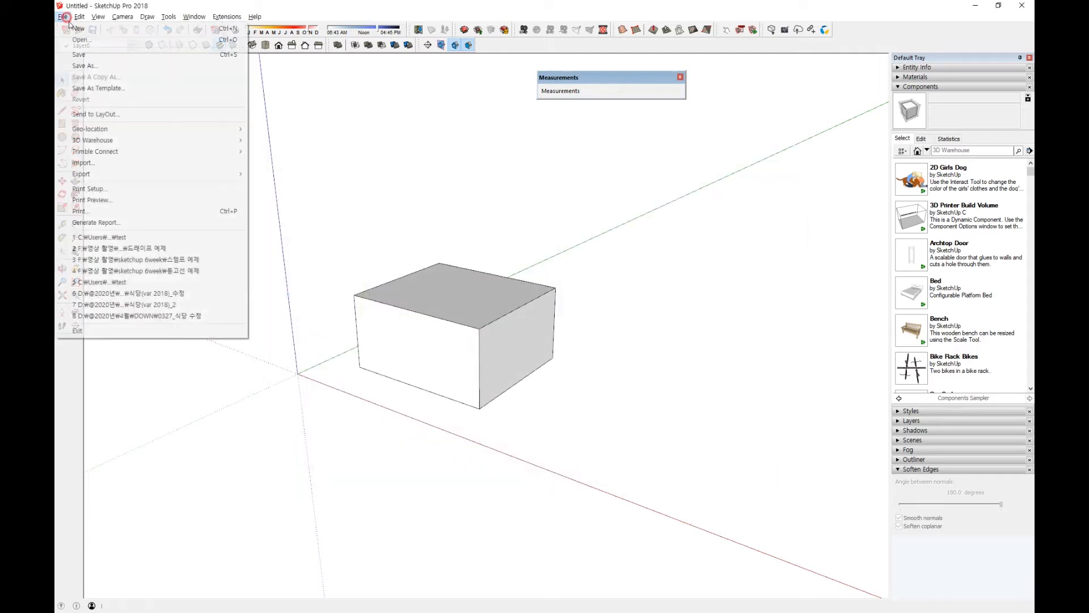
{"action": "mouse_move", "coordinate": [114, 175]}
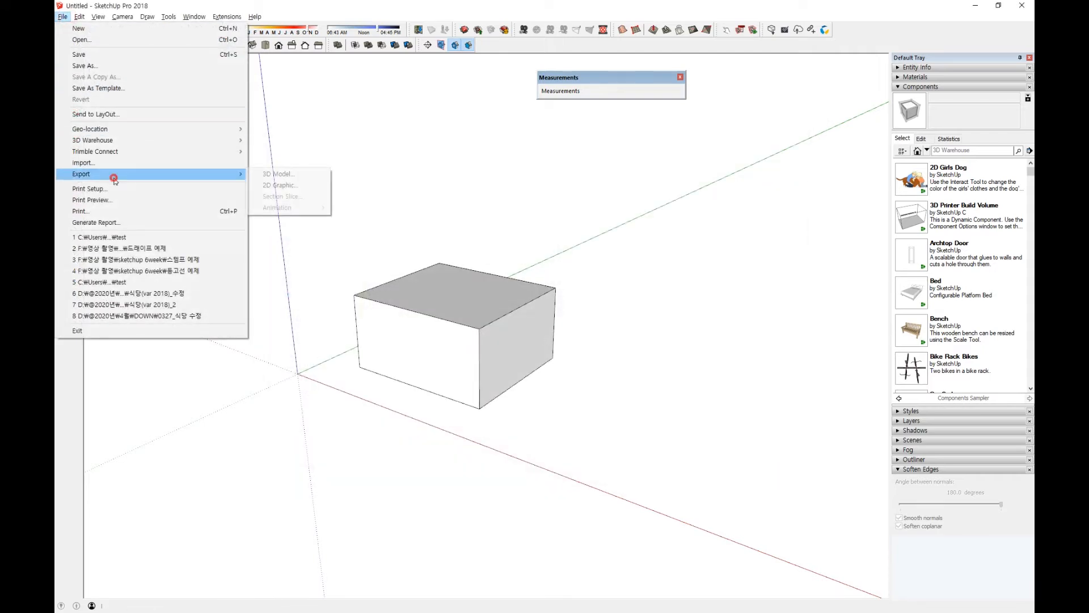
{"action": "left_click", "coordinate": [306, 192]}
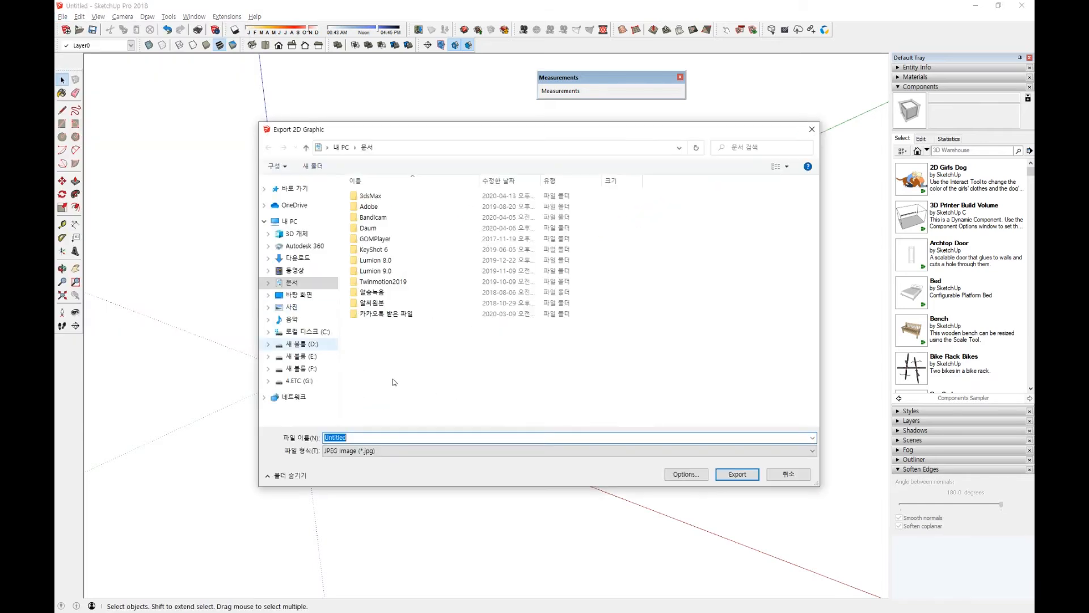
{"action": "left_click", "coordinate": [662, 450]}
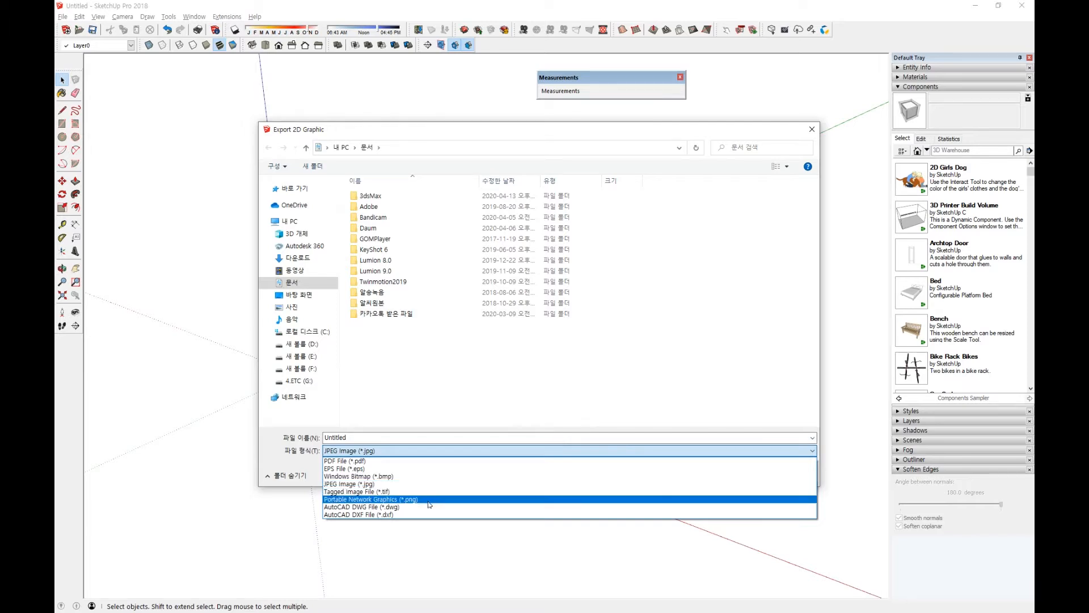
{"action": "left_click", "coordinate": [514, 394]}
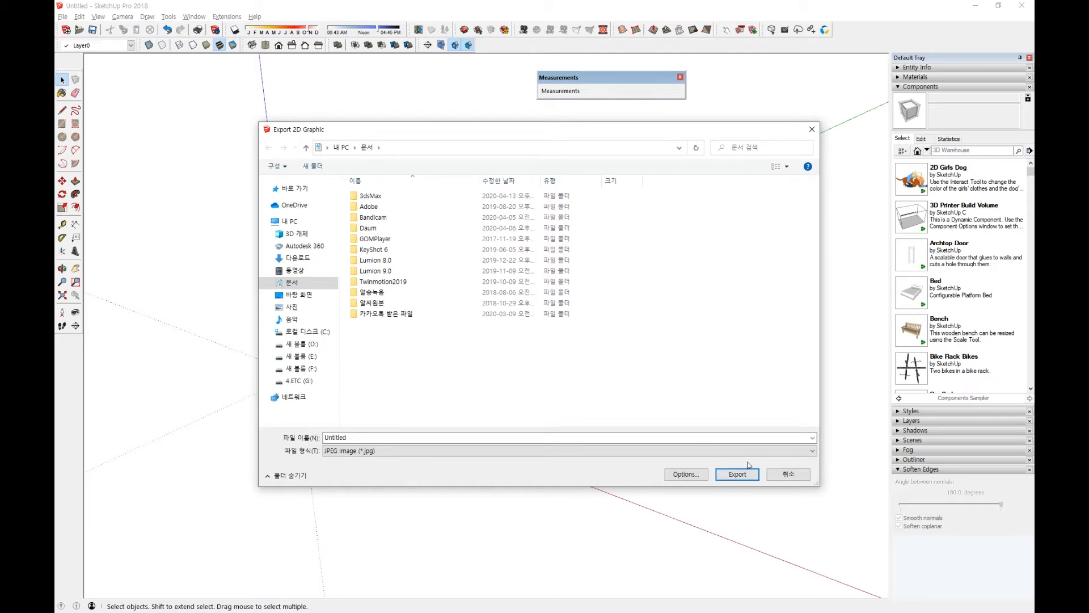
{"action": "left_click", "coordinate": [789, 474]}
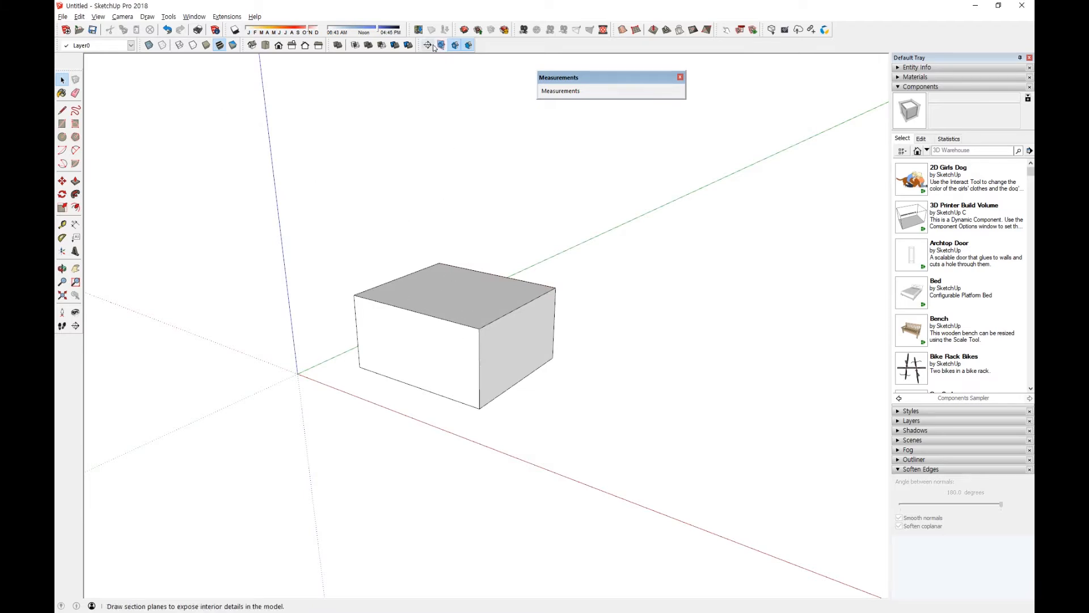
Step: Delete the whole box and draw a ground rectangle about 5151 × 2975 mm near the origin
{"action": "triple_click", "coordinate": [467, 347]}
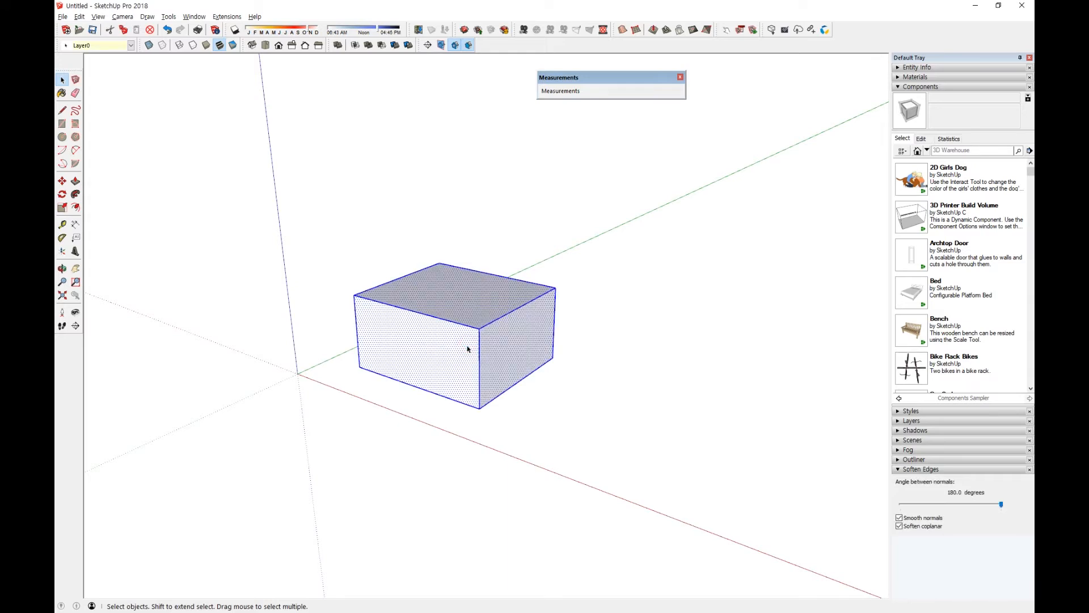
{"action": "key", "text": "Delete"}
{"action": "key", "text": "r"}
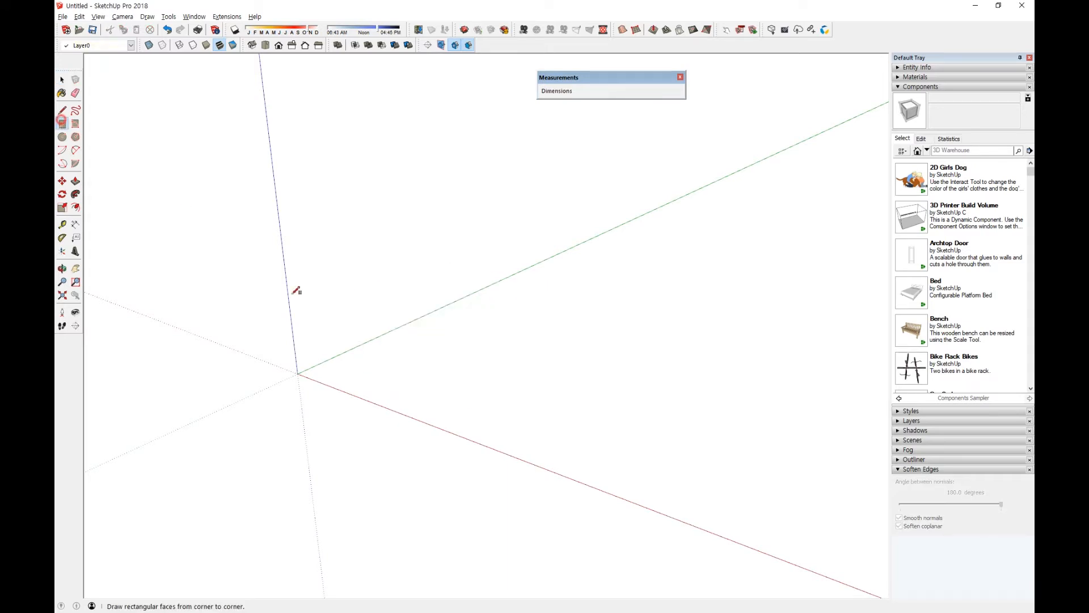
{"action": "left_click", "coordinate": [355, 370]}
{"action": "left_click", "coordinate": [693, 384]}
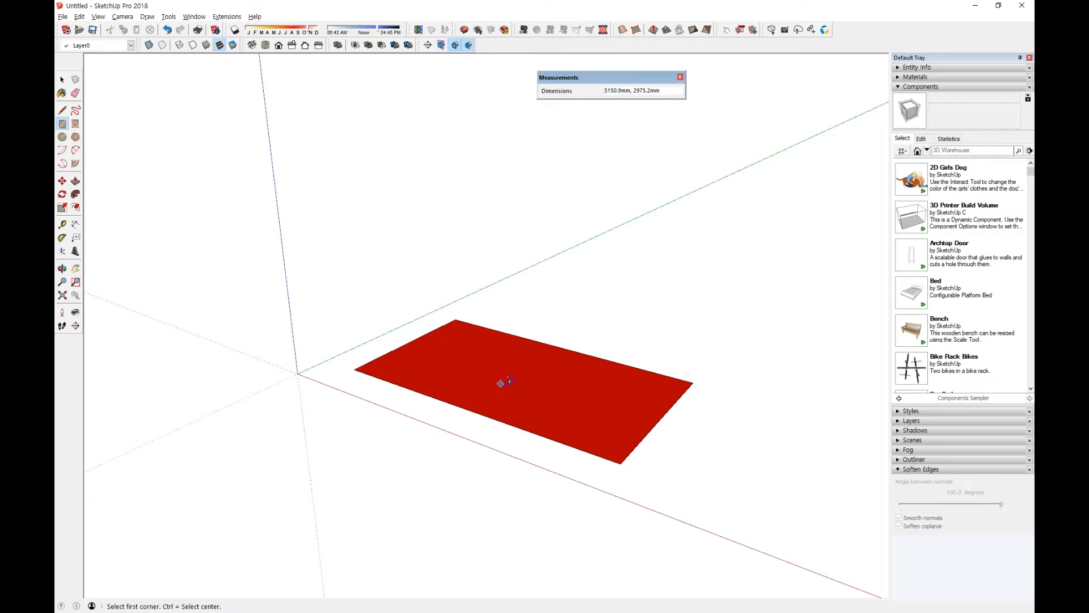
{"action": "key", "text": "space"}
{"action": "left_click", "coordinate": [408, 343]}
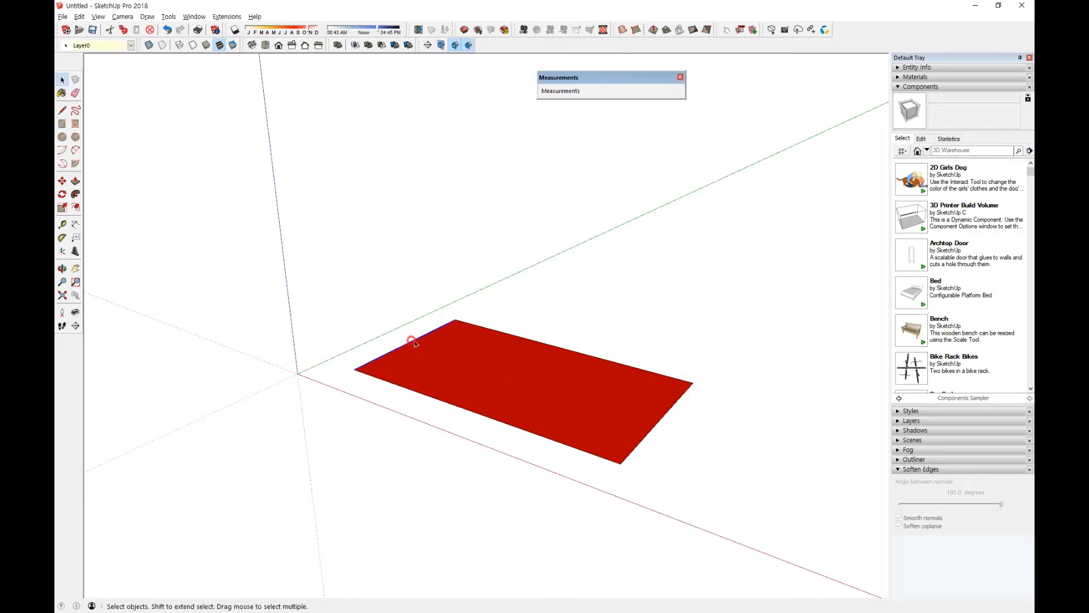
{"action": "left_click", "coordinate": [539, 343], "text": "shift"}
{"action": "left_click", "coordinate": [656, 428], "text": "shift"}
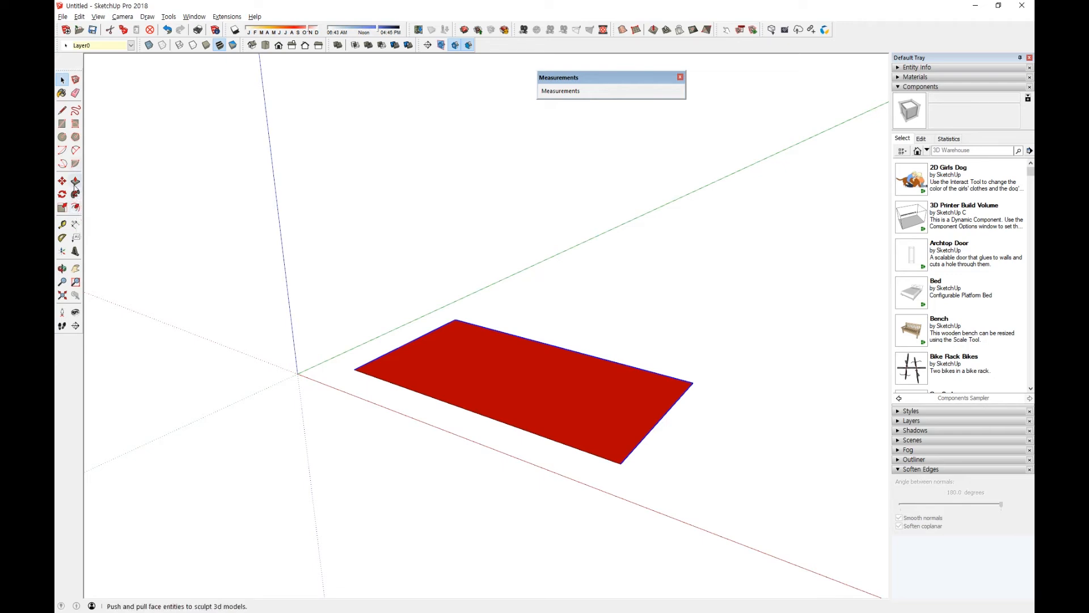
{"action": "left_click", "coordinate": [216, 232]}
{"action": "left_click", "coordinate": [75, 194]}
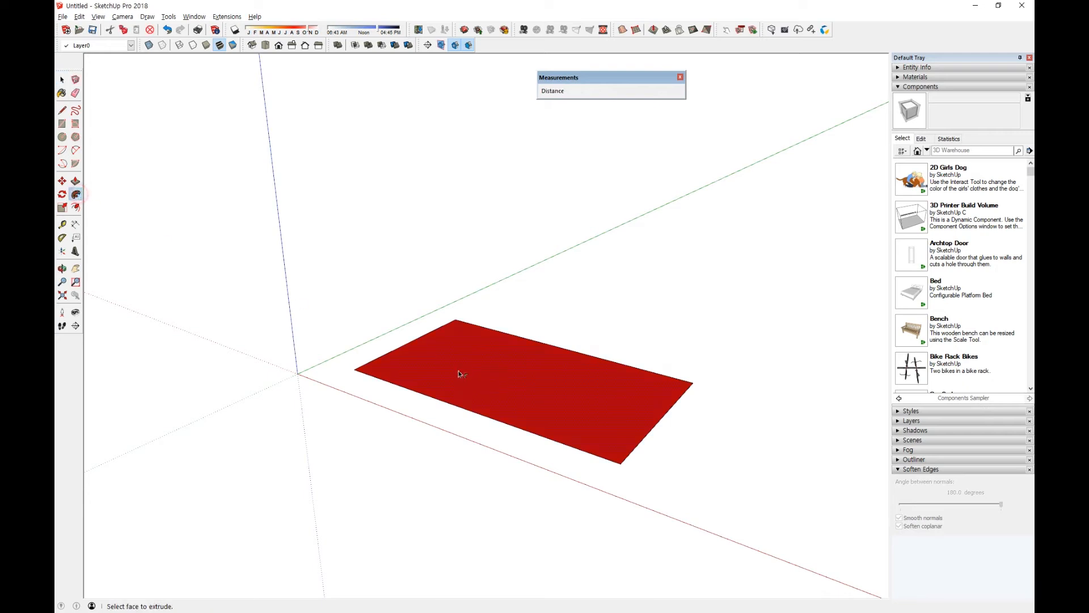
Step: Offset the rectangle's outline inward and delete the inner face to leave a rectangular frame
{"action": "left_click", "coordinate": [76, 208]}
{"action": "left_click", "coordinate": [420, 348]}
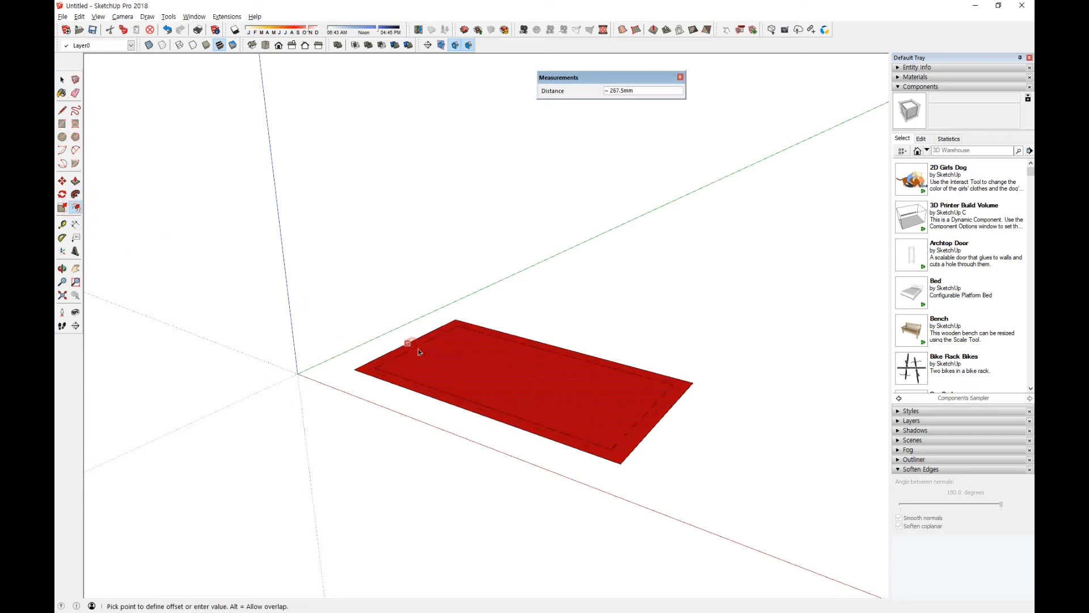
{"action": "left_click", "coordinate": [419, 349]}
{"action": "key", "text": "space"}
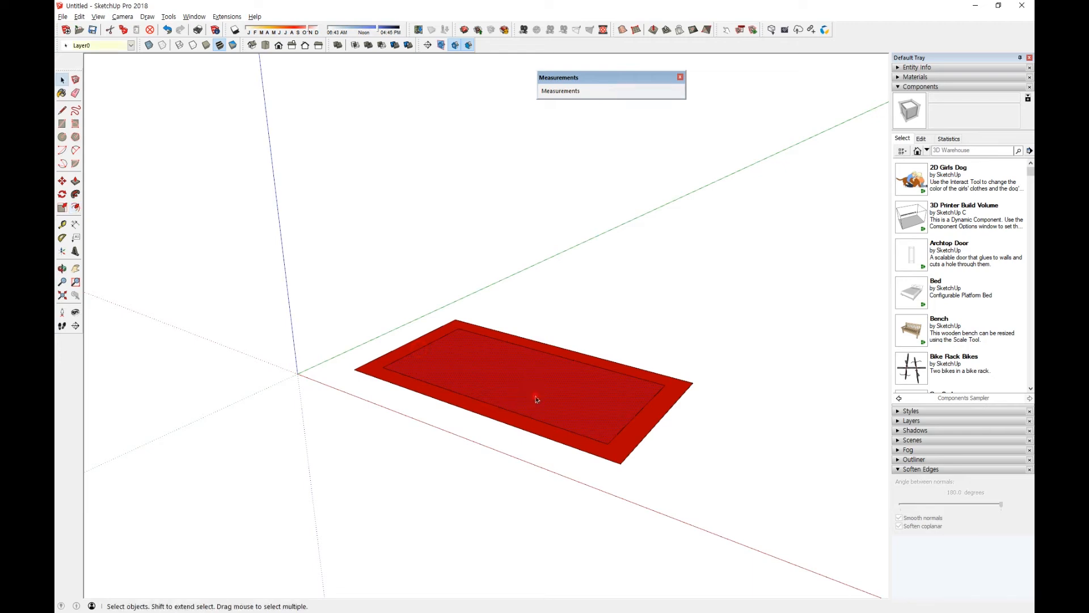
{"action": "key", "text": "Delete"}
Step: Push/Pull the rectangular frame face upward into low walls around the open centre
{"action": "key", "text": "p"}
{"action": "left_click", "coordinate": [630, 448]}
{"action": "key", "text": "space"}
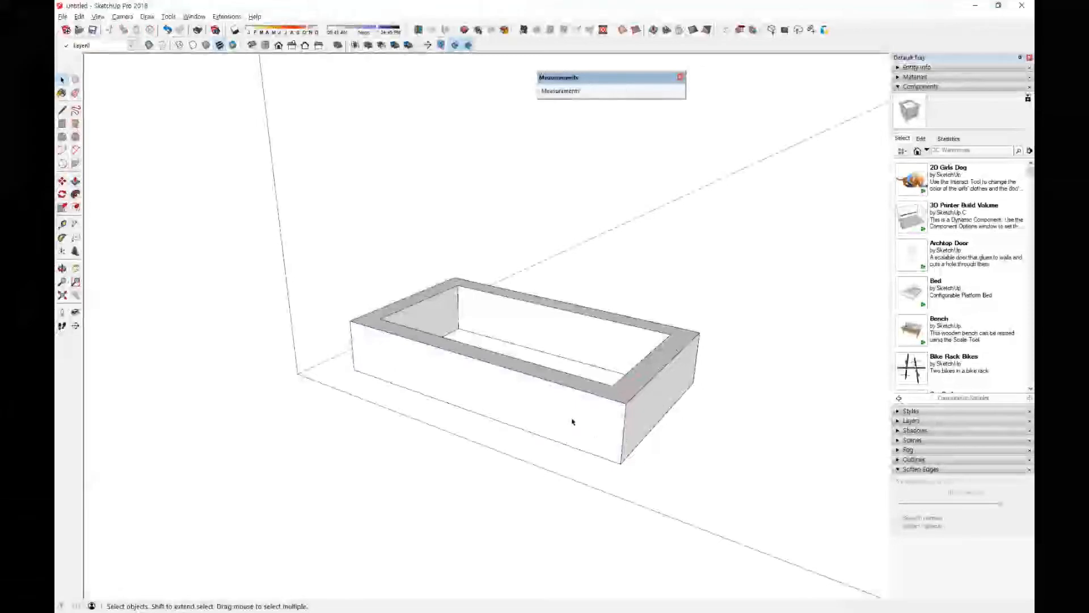
Step: Place a section plane with the default name and symbol parallel to the long front wall
{"action": "left_click", "coordinate": [428, 45]}
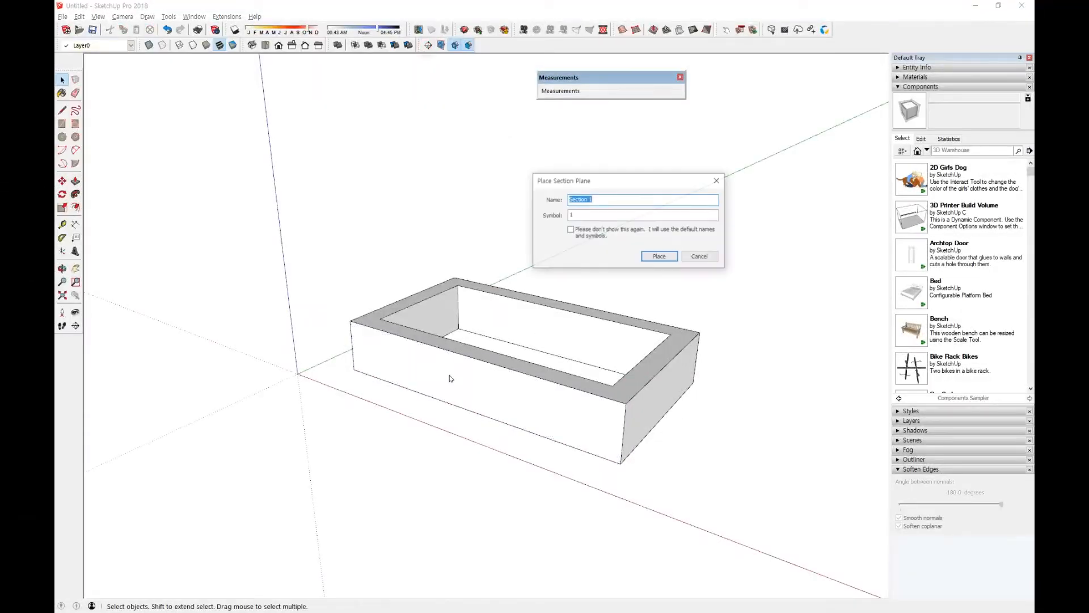
{"action": "left_click", "coordinate": [653, 260]}
{"action": "left_click", "coordinate": [482, 385]}
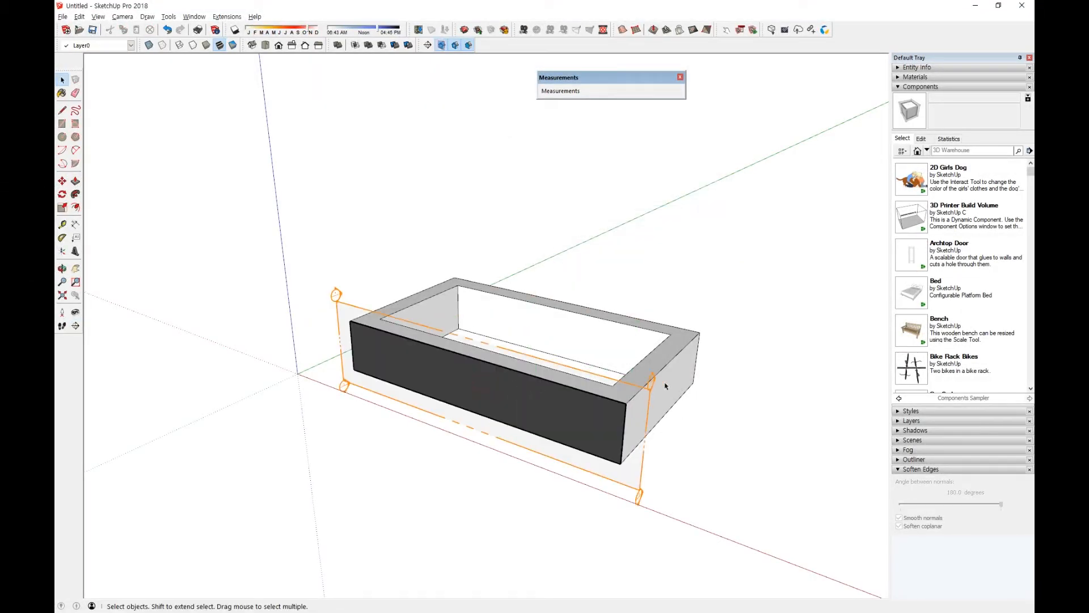
Step: Move the section plane inward past the front wall so it cuts through the two side walls
{"action": "left_click", "coordinate": [651, 385]}
{"action": "key", "text": "m"}
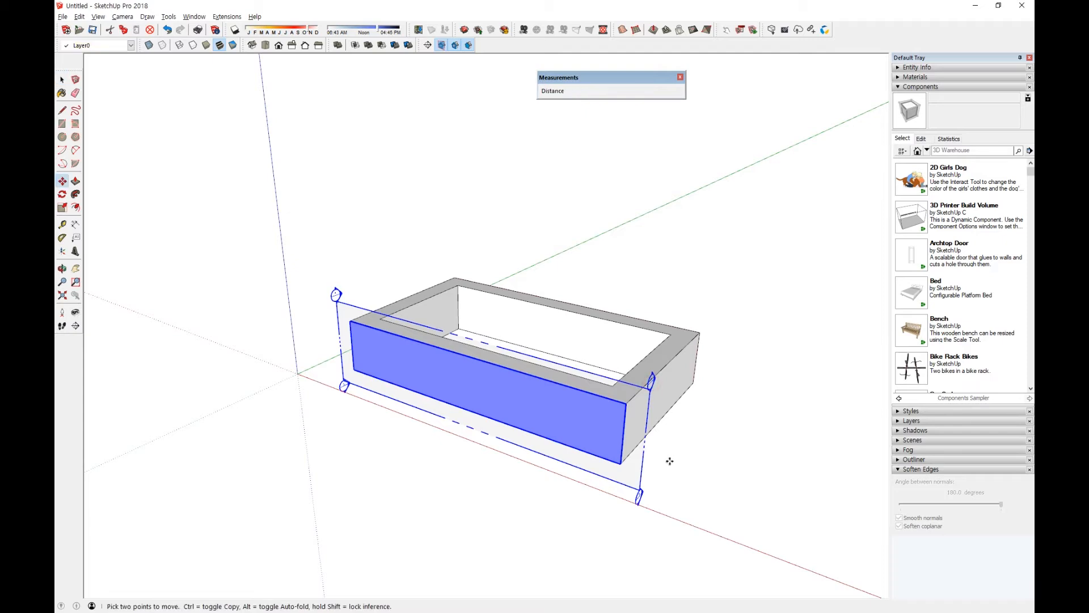
{"action": "left_click", "coordinate": [670, 460]}
{"action": "left_click", "coordinate": [707, 443]}
{"action": "key", "text": "space"}
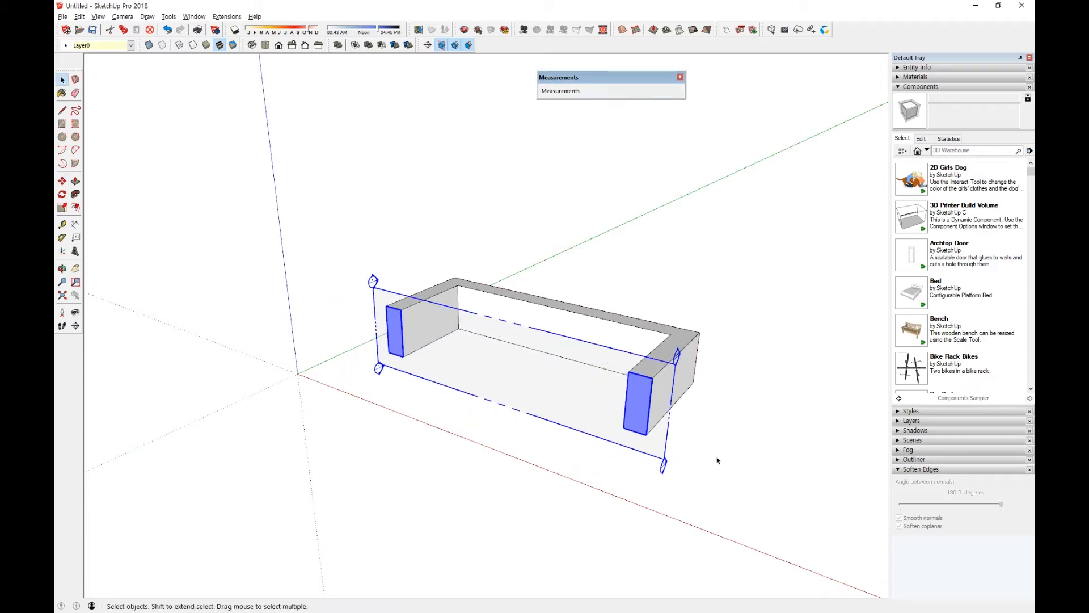
Step: Examine the file formats available for exporting the section slice and leave without exporting
{"action": "left_click", "coordinate": [658, 465]}
{"action": "left_click", "coordinate": [62, 17]}
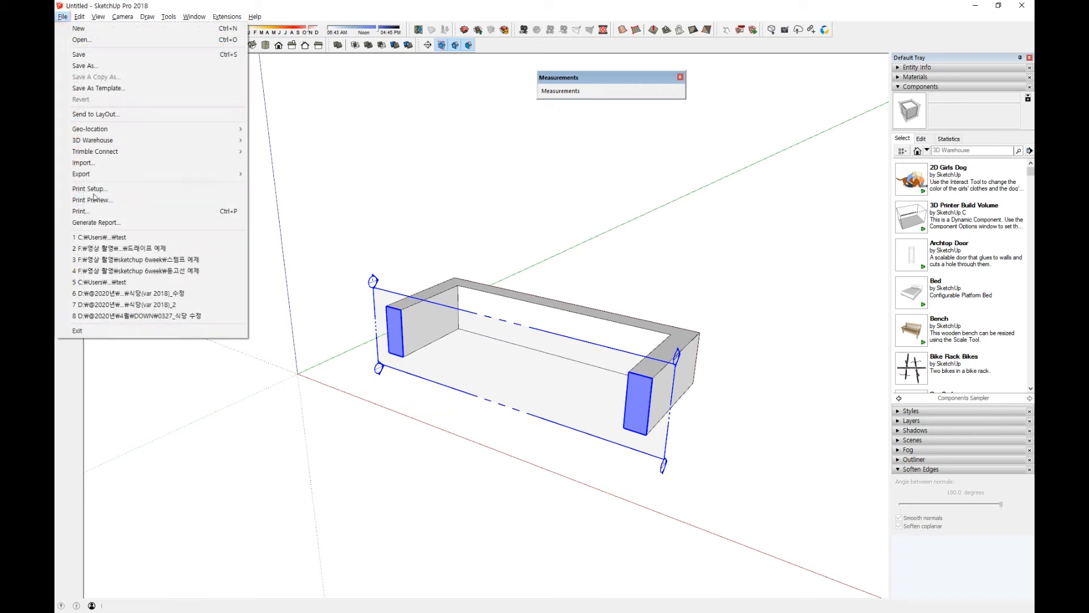
{"action": "left_click", "coordinate": [98, 173]}
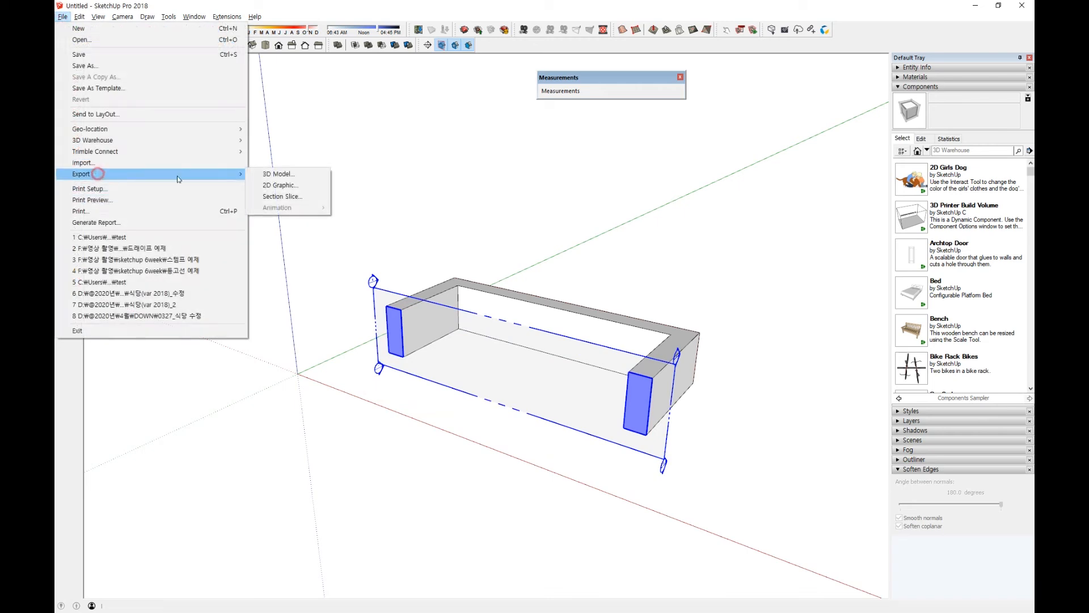
{"action": "left_click", "coordinate": [296, 198]}
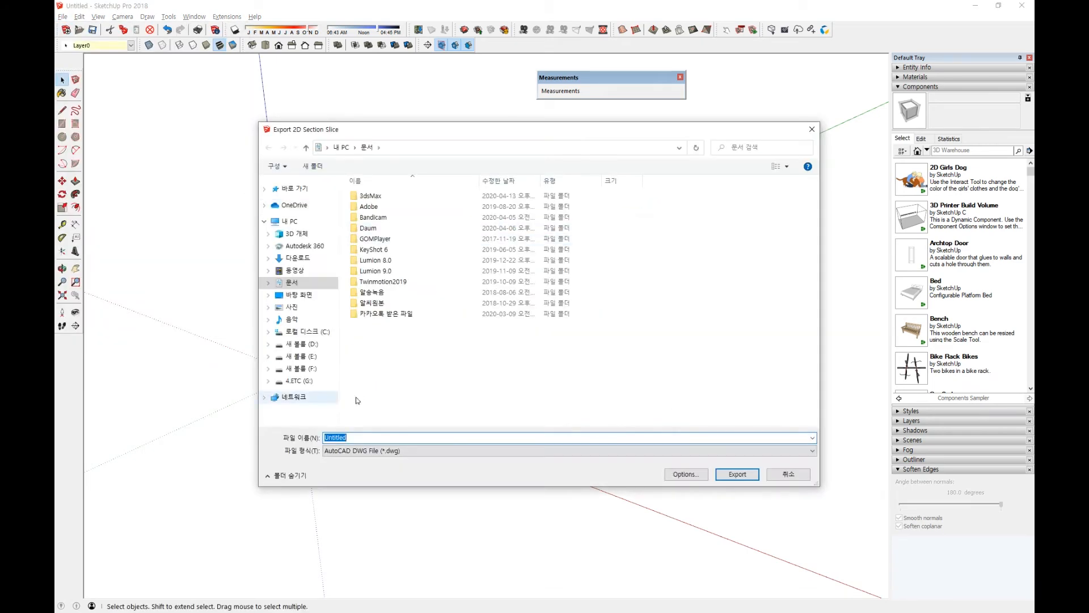
{"action": "left_click", "coordinate": [386, 449]}
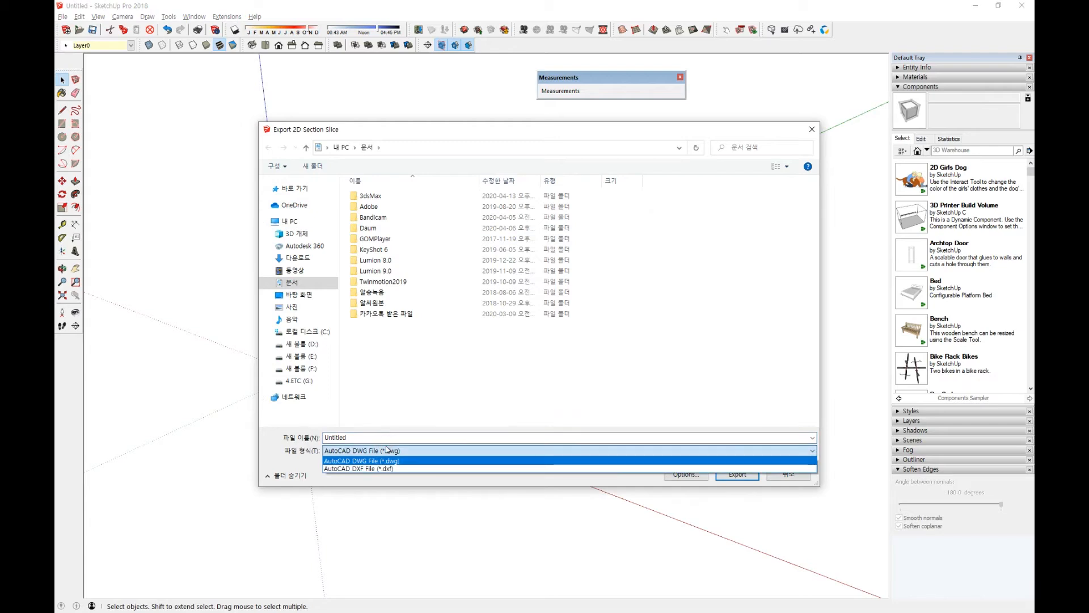
{"action": "left_click", "coordinate": [388, 449]}
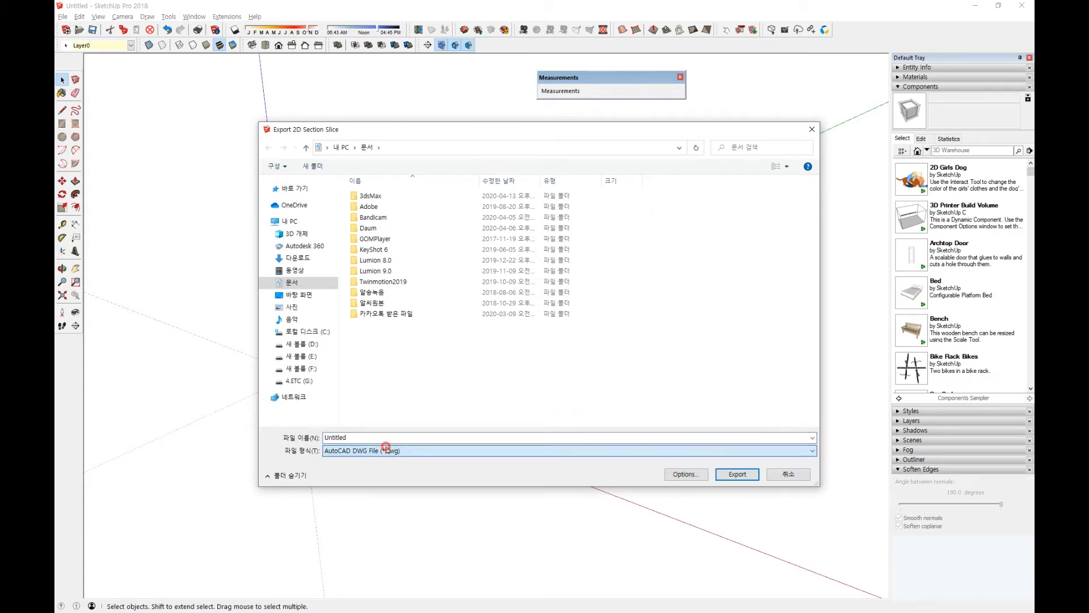
{"action": "left_click", "coordinate": [777, 475]}
{"action": "left_click", "coordinate": [433, 413]}
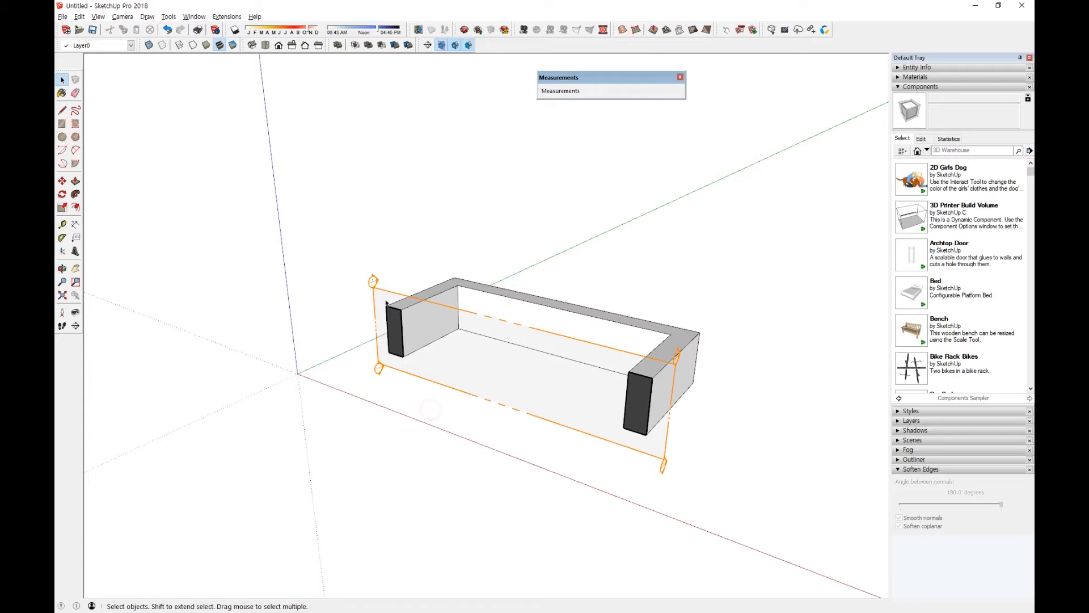
{"action": "left_click", "coordinate": [391, 271]}
{"action": "left_click", "coordinate": [62, 17]}
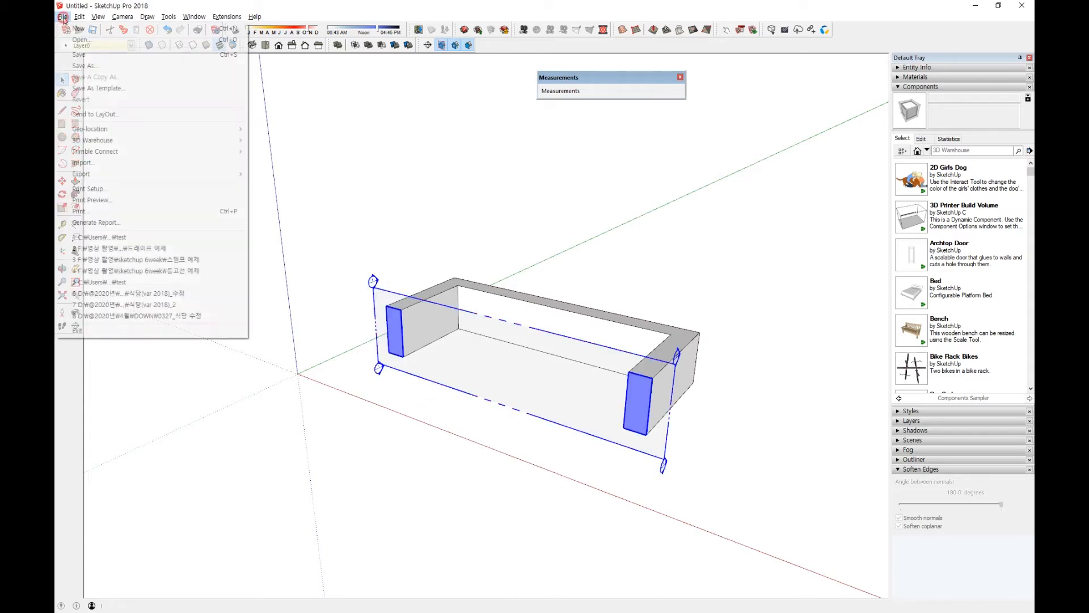
{"action": "mouse_move", "coordinate": [102, 174]}
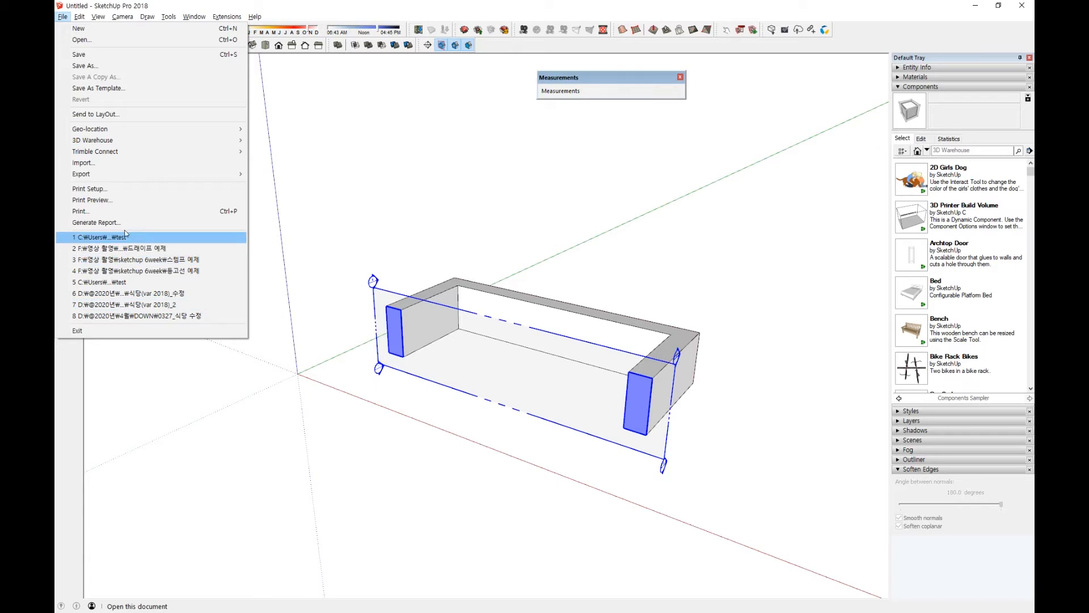
{"action": "left_click", "coordinate": [309, 291]}
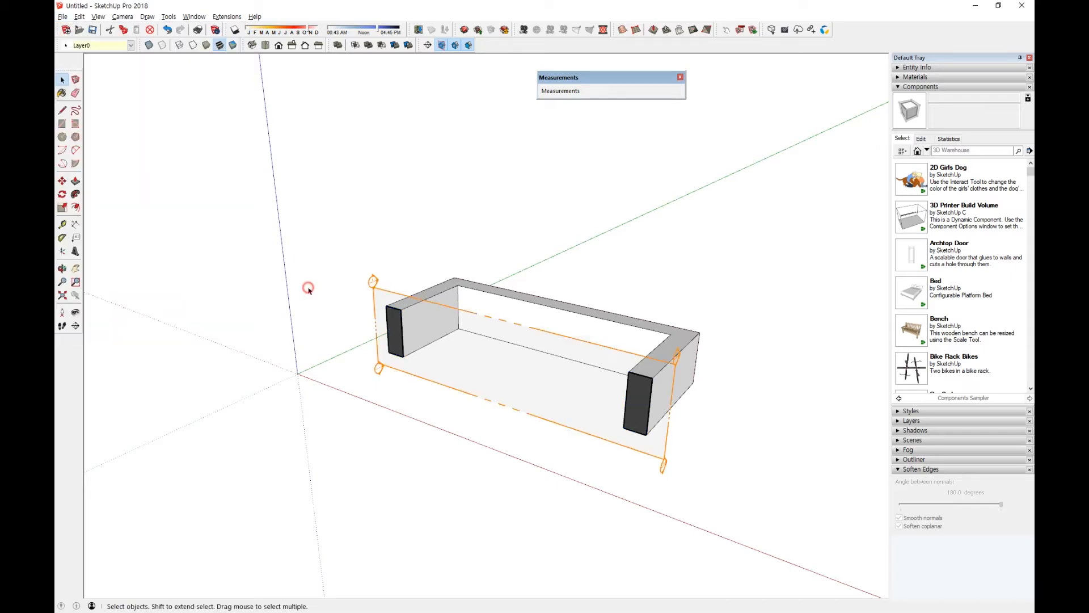
Step: Undo the section plane's move and redo it
{"action": "left_click", "coordinate": [79, 16]}
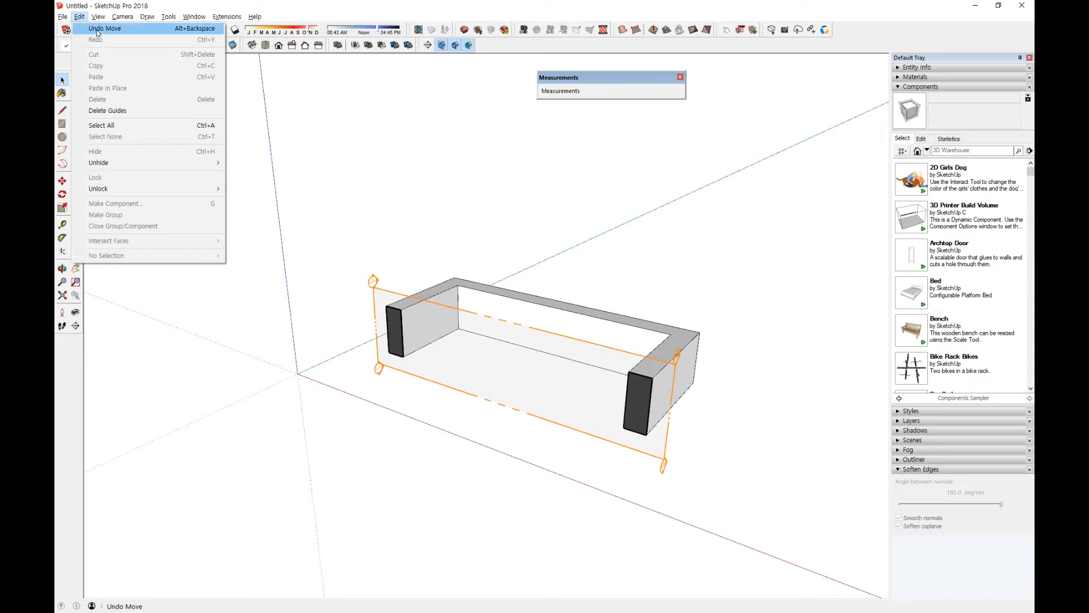
{"action": "left_click", "coordinate": [97, 29]}
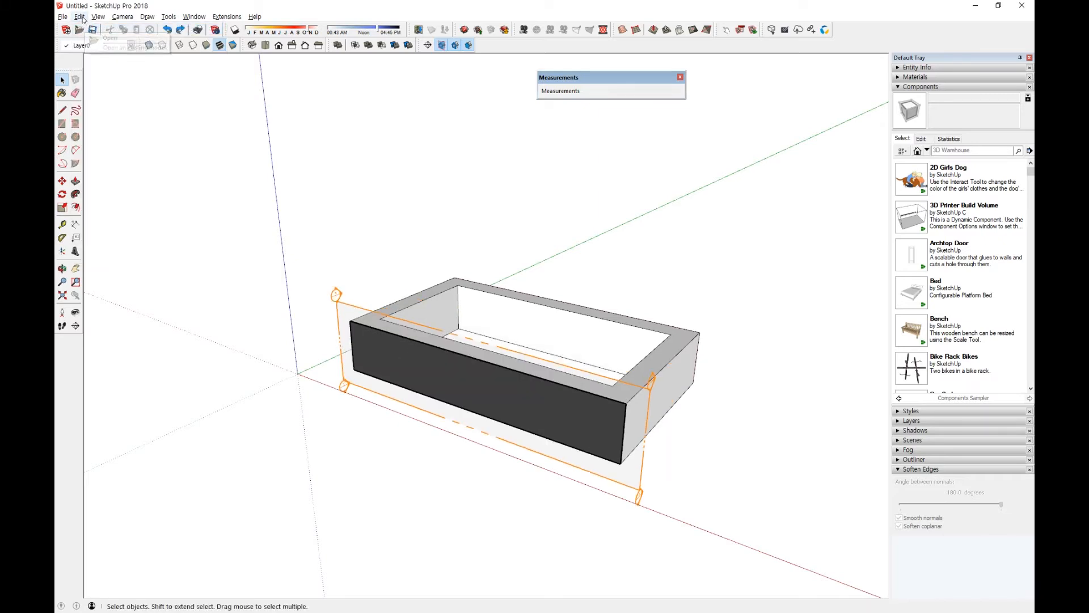
{"action": "left_click", "coordinate": [79, 16]}
{"action": "left_click", "coordinate": [94, 40]}
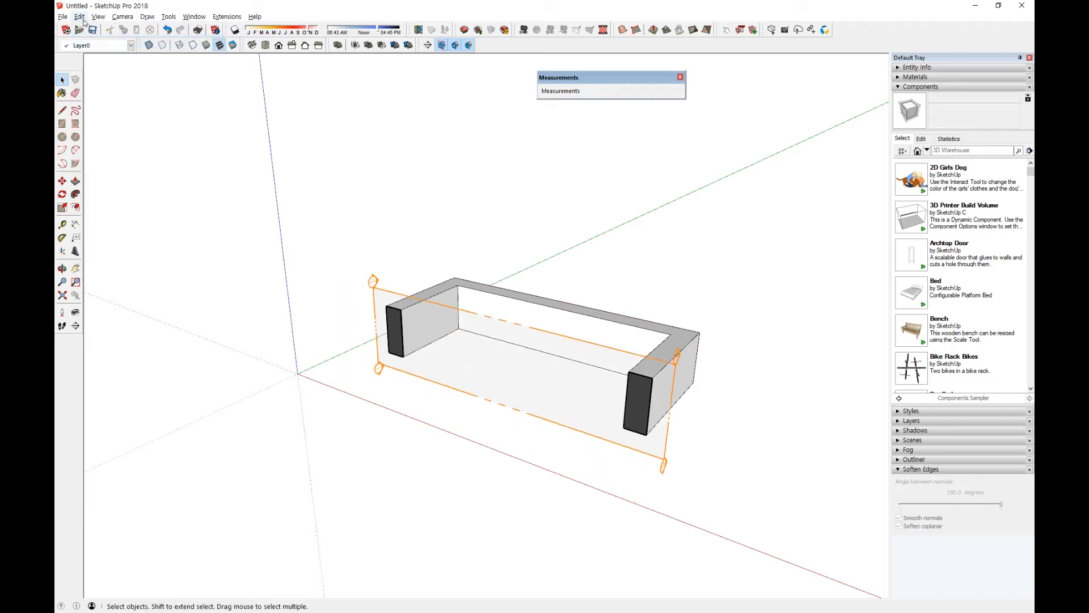
{"action": "left_click", "coordinate": [79, 16]}
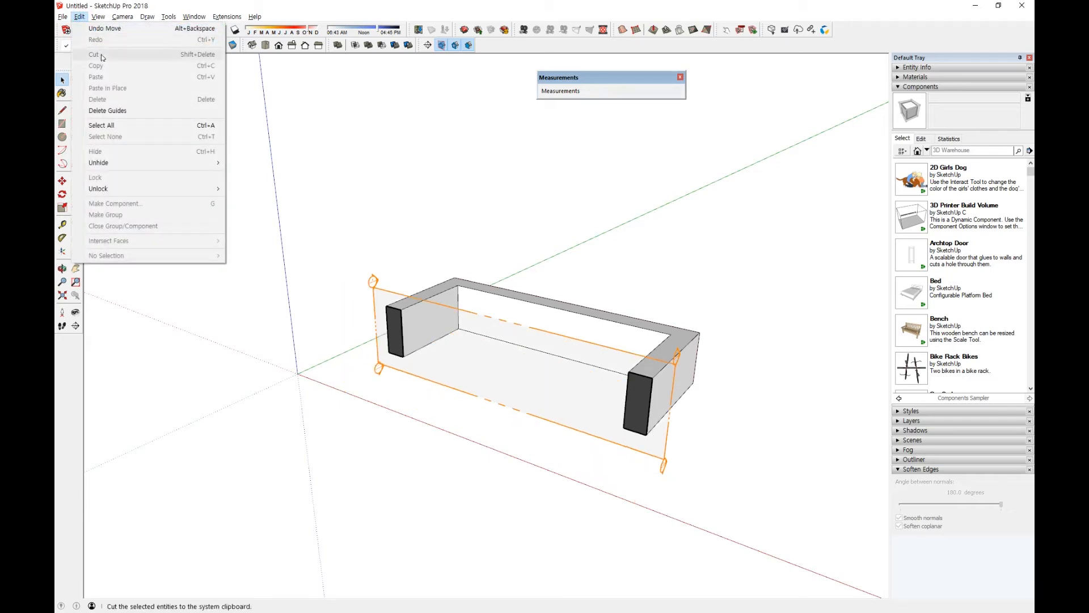
{"action": "left_click", "coordinate": [347, 134]}
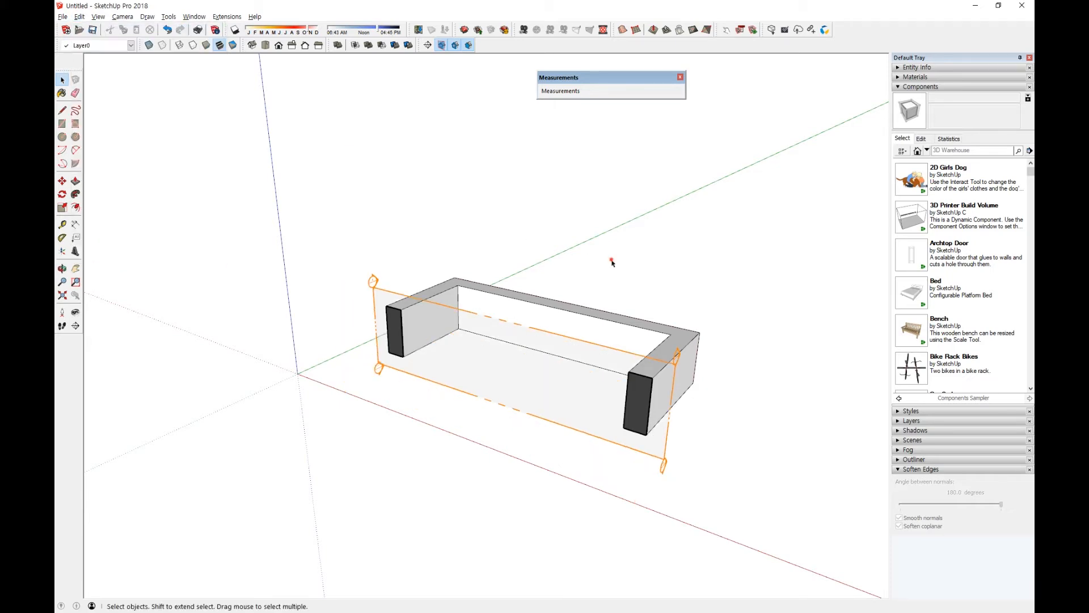
Step: Delete the section plane and make the complete walled frame a group
{"action": "left_click", "coordinate": [369, 280]}
{"action": "key", "text": "Delete"}
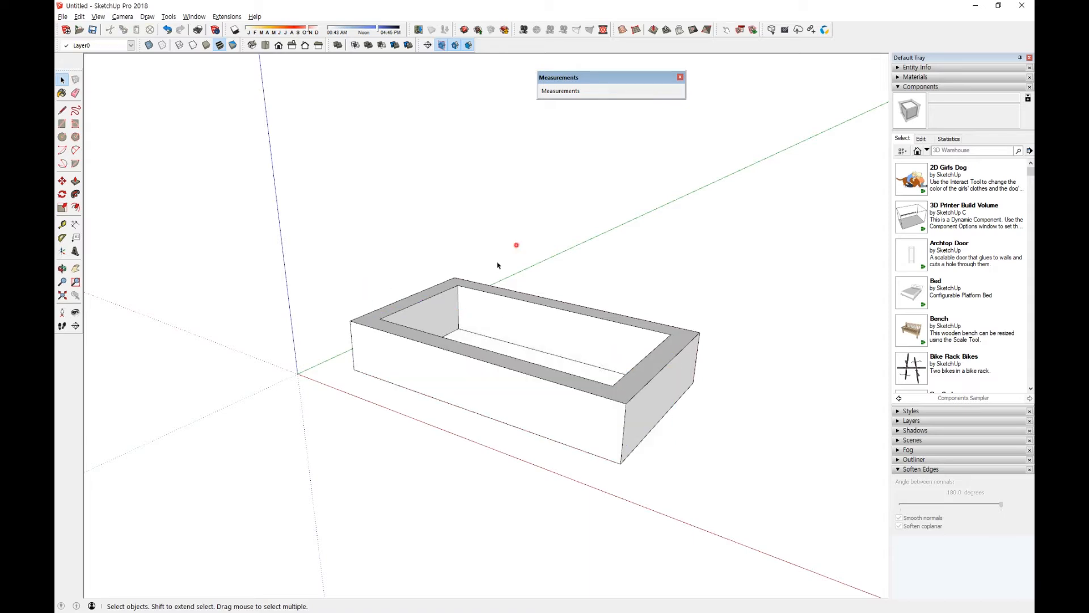
{"action": "triple_click", "coordinate": [452, 307]}
{"action": "right_click", "coordinate": [452, 307]}
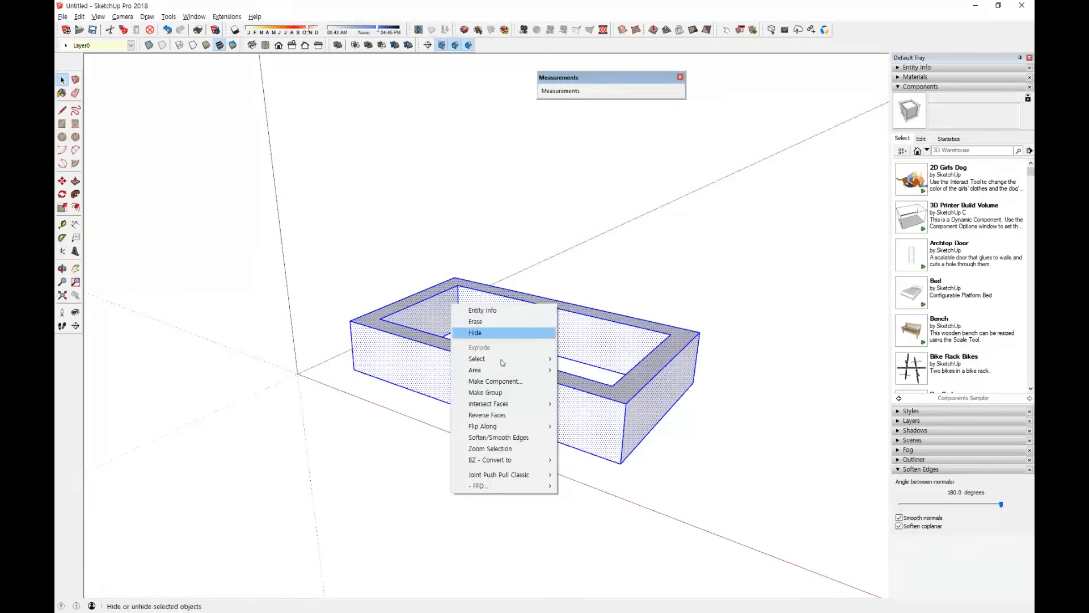
{"action": "left_click", "coordinate": [486, 392]}
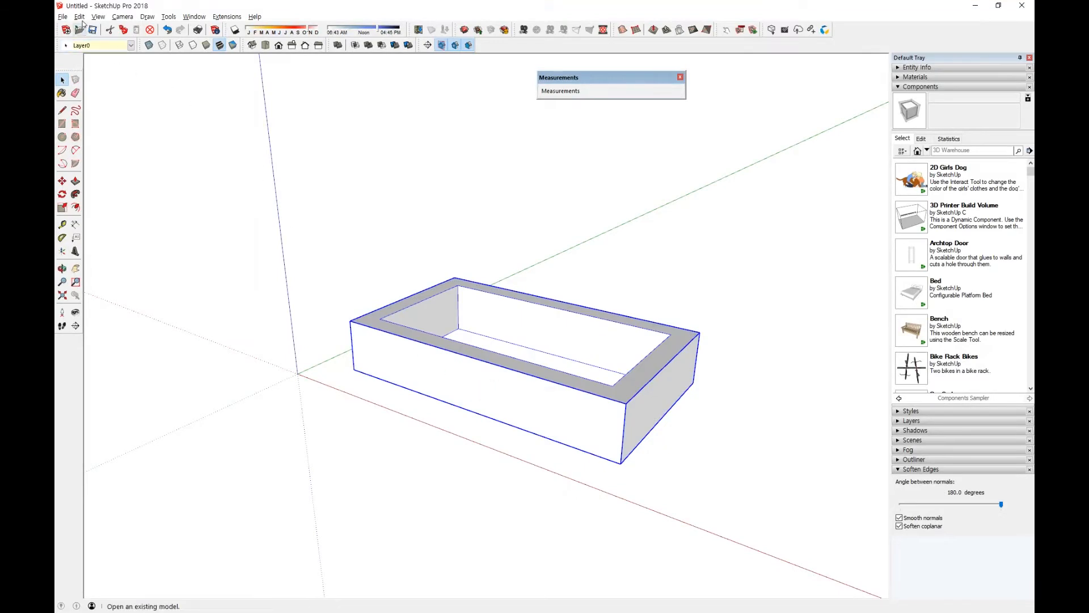
Step: Cut the walled group and paste it in place at its original location
{"action": "left_click", "coordinate": [80, 16]}
{"action": "left_click", "coordinate": [96, 57]}
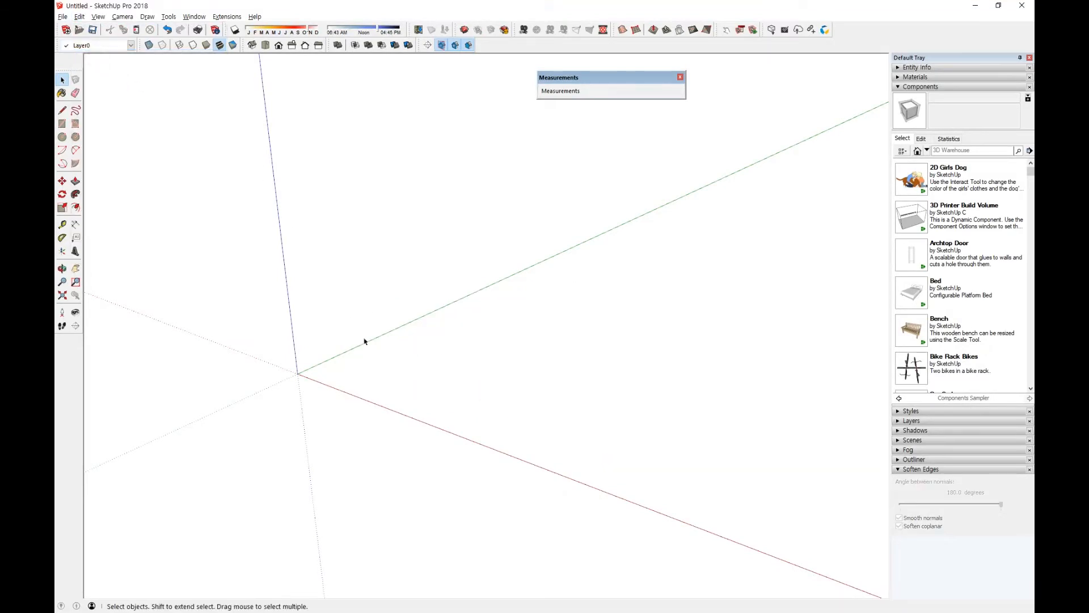
{"action": "left_click", "coordinate": [80, 16]}
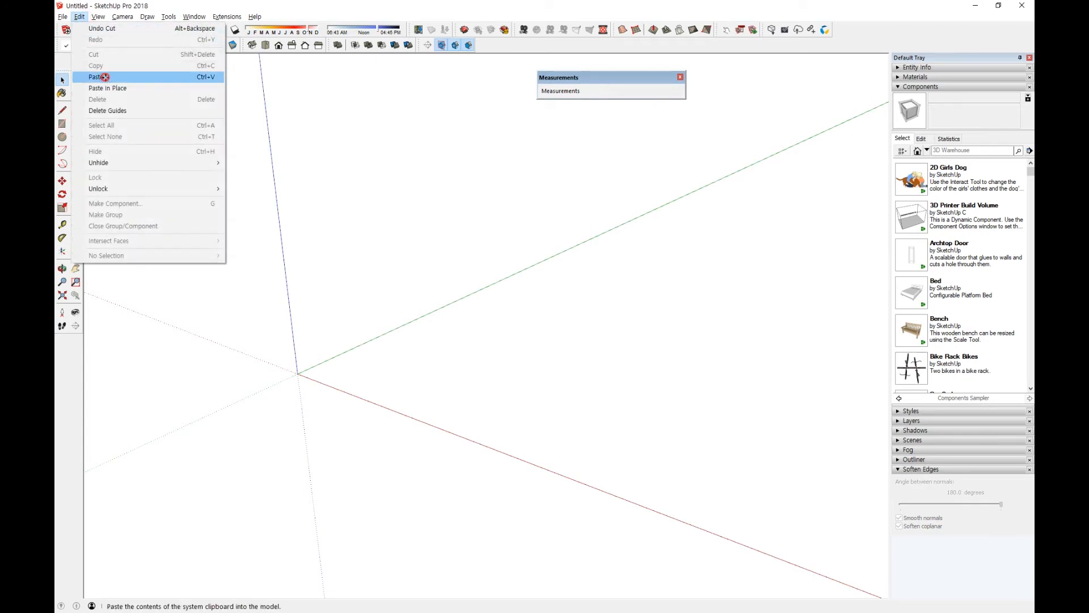
{"action": "left_click", "coordinate": [98, 77]}
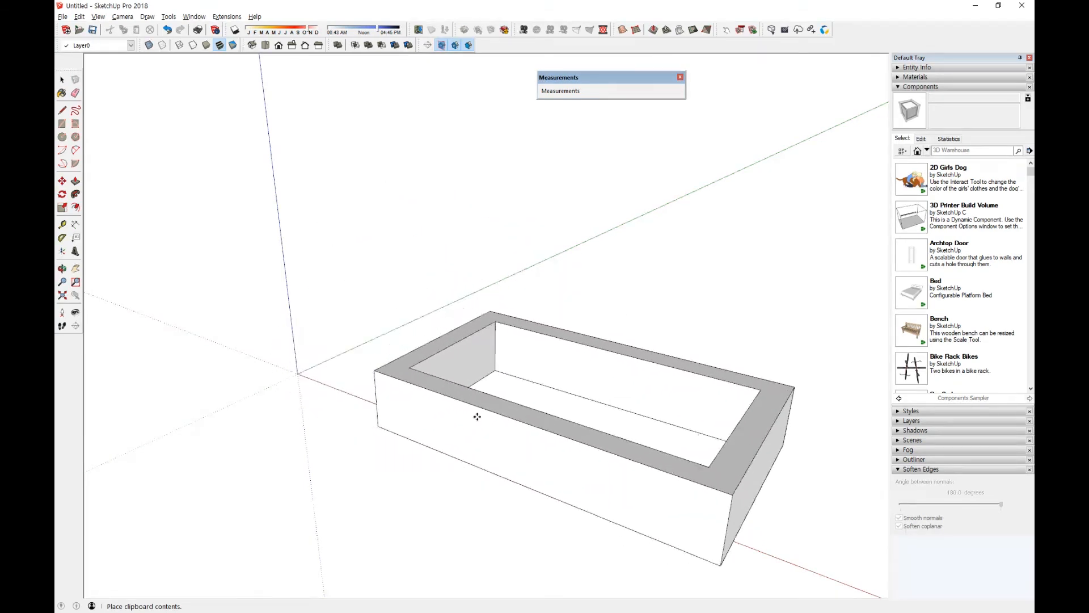
{"action": "key", "text": "Escape"}
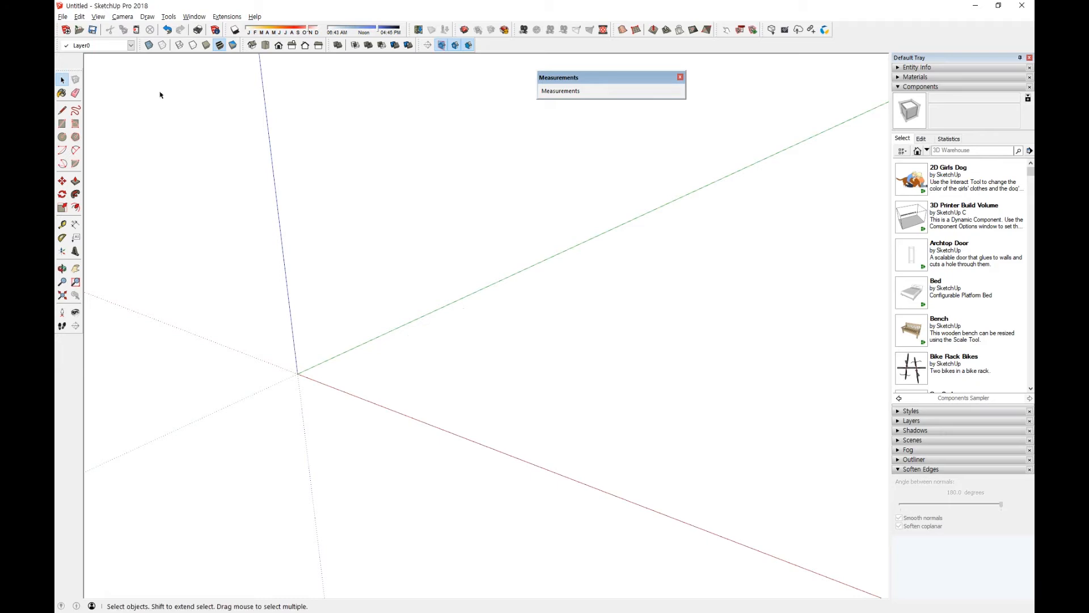
{"action": "left_click", "coordinate": [79, 17]}
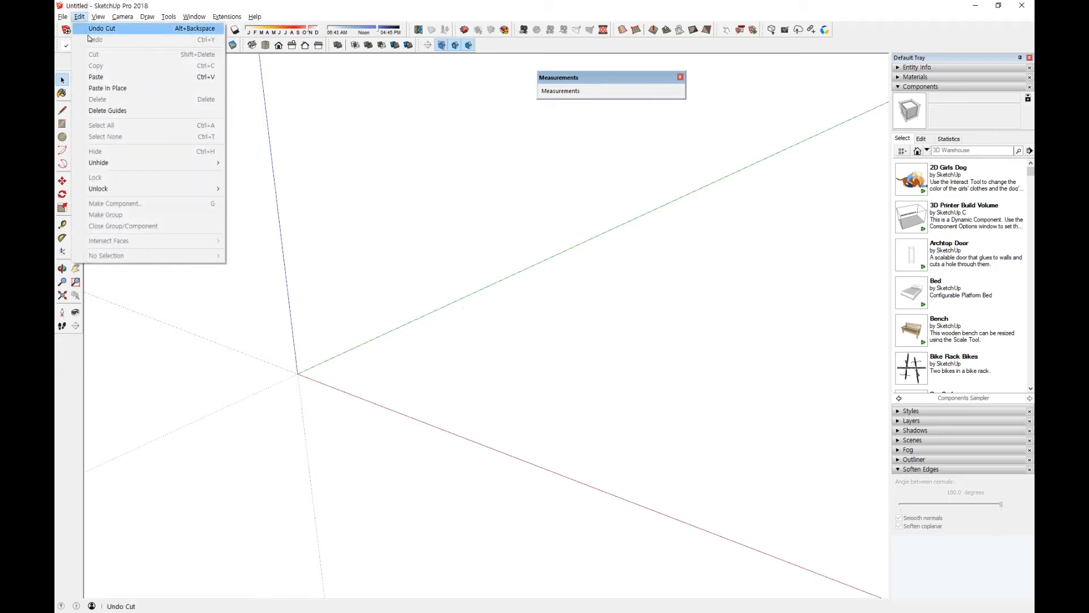
{"action": "left_click", "coordinate": [121, 91]}
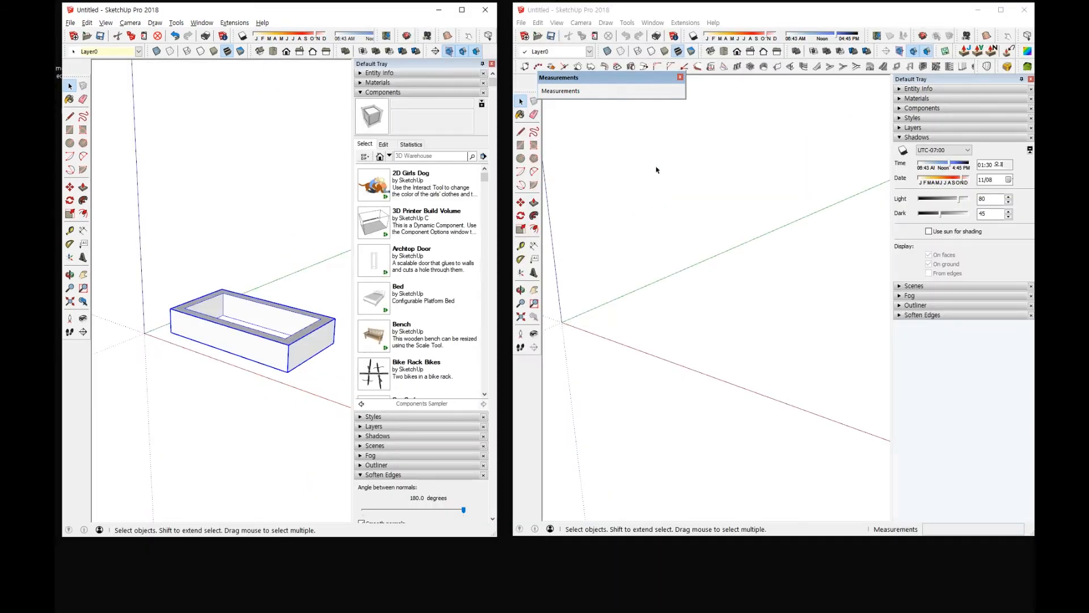
Step: Widen the SketchUp window containing the walled group slightly and copy the group
{"action": "left_click_drag", "start_coordinate": [502, 22], "coordinate": [513, 23]}
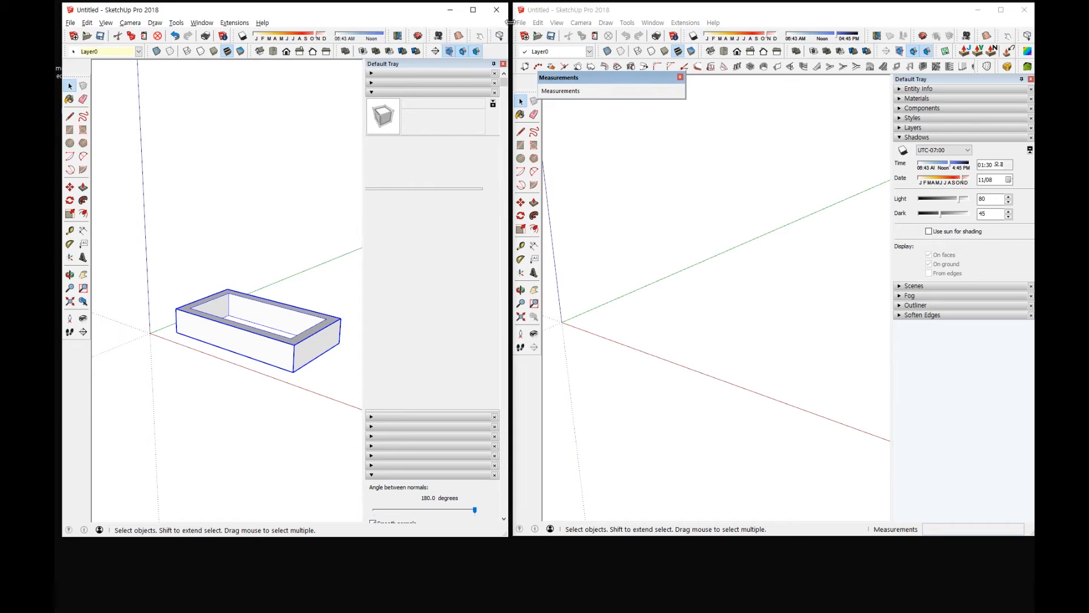
{"action": "left_click_drag", "start_coordinate": [317, 221], "coordinate": [273, 340]}
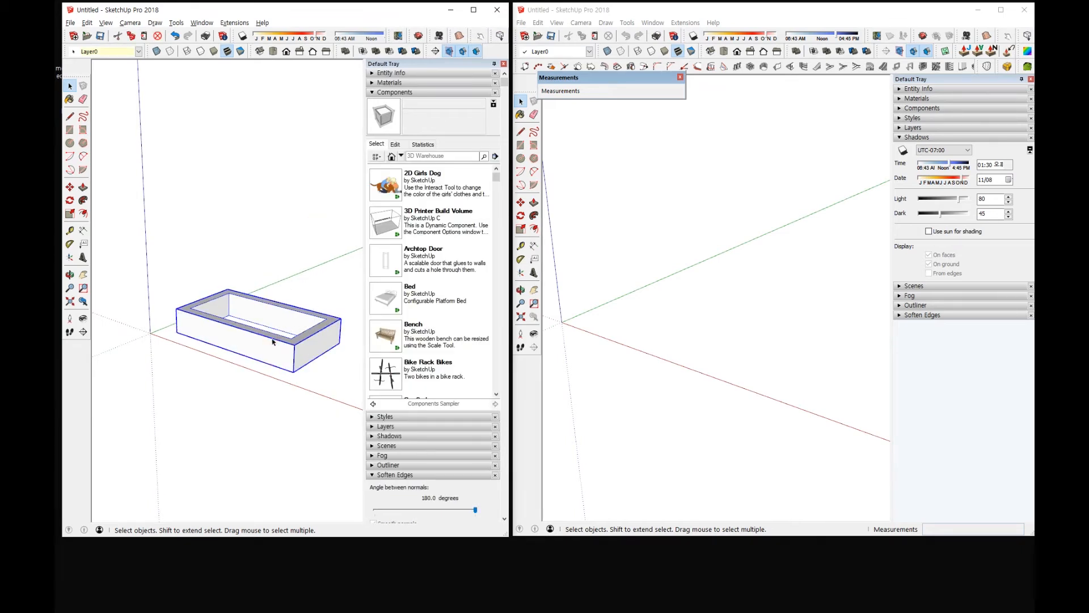
{"action": "left_click", "coordinate": [92, 25]}
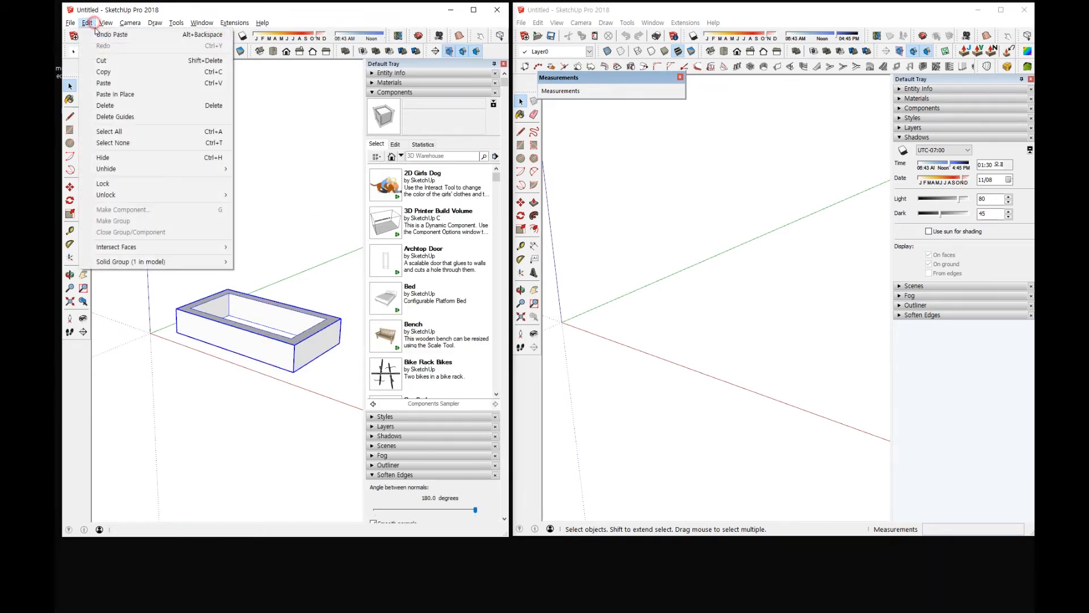
{"action": "left_click", "coordinate": [105, 71]}
{"action": "left_click", "coordinate": [244, 202]}
Step: Switch to the second, empty SketchUp window, paste the copied group in place and delete it again
{"action": "left_click", "coordinate": [665, 230]}
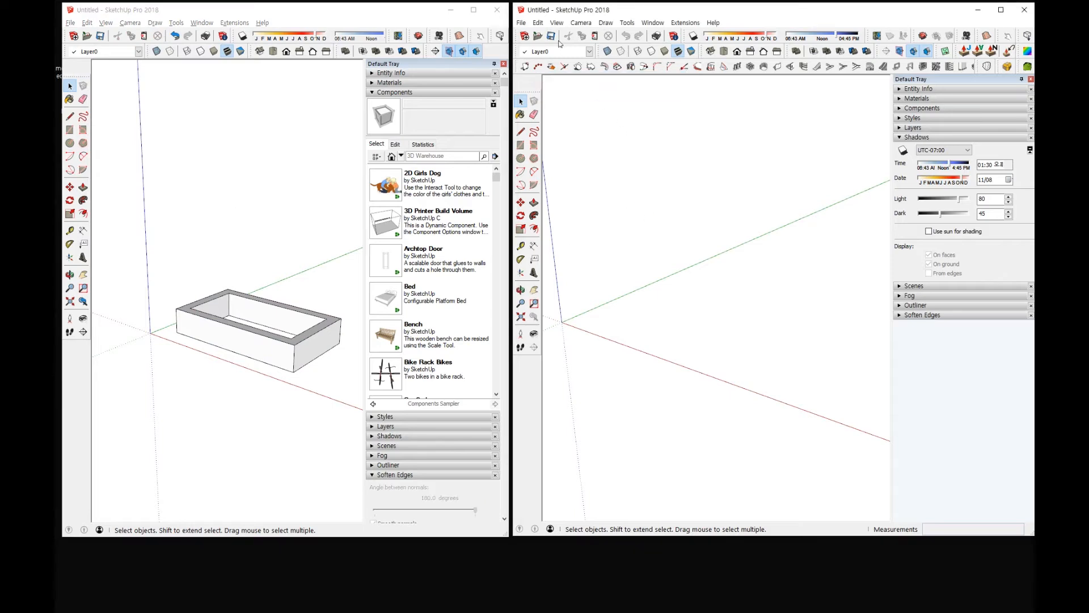
{"action": "left_click", "coordinate": [538, 22]}
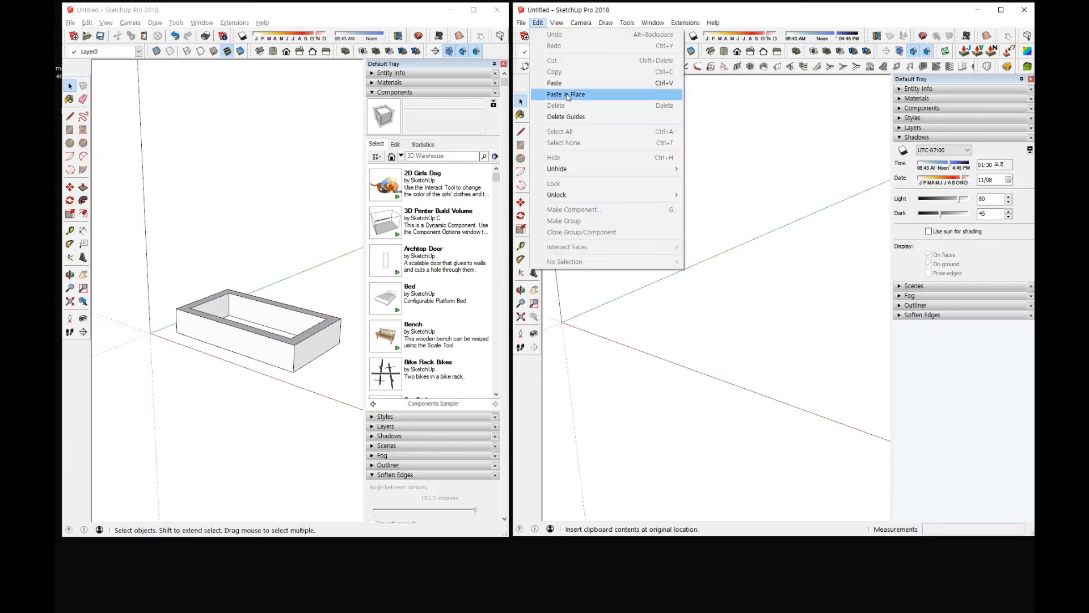
{"action": "left_click", "coordinate": [570, 98]}
{"action": "left_click", "coordinate": [681, 378]}
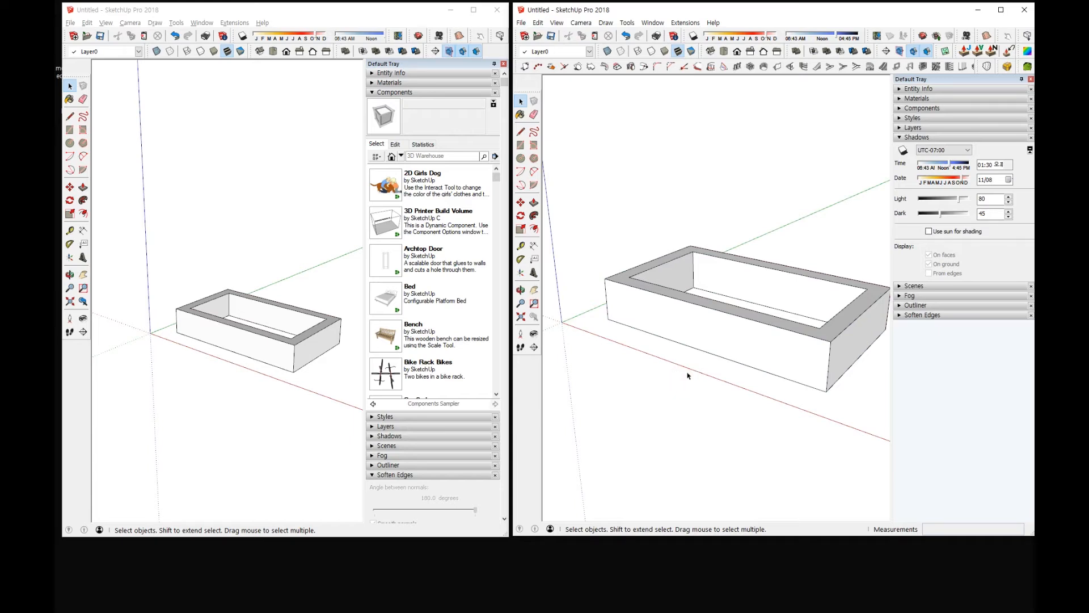
{"action": "left_click", "coordinate": [647, 316]}
{"action": "key", "text": "Delete"}
Step: Switch back to the first SketchUp window and place the Bed, Bench and Bike Rack Bikes components behind the walls
{"action": "left_click", "coordinate": [390, 292]}
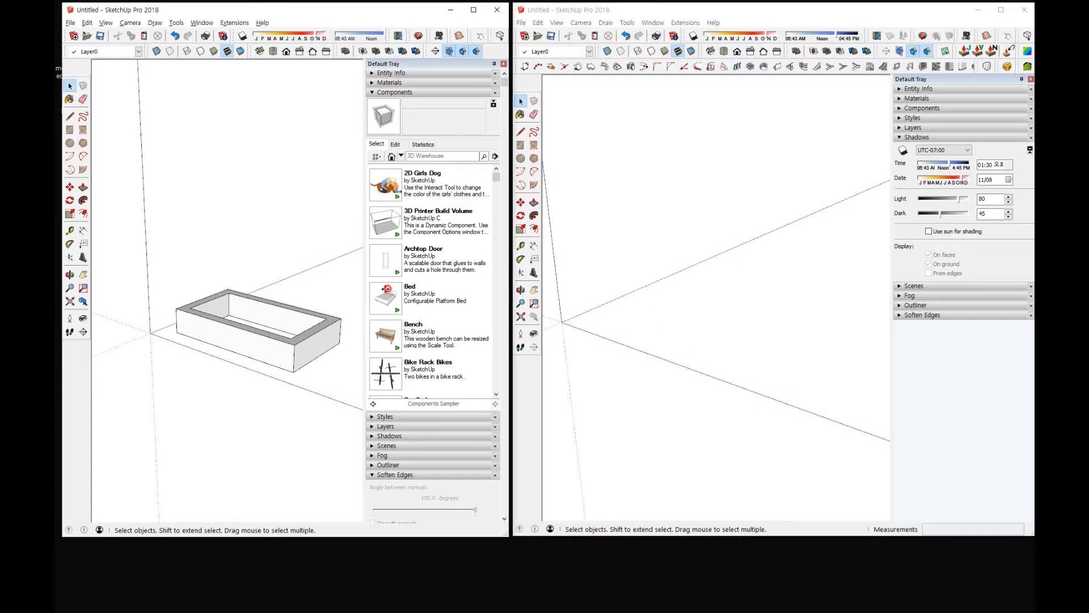
{"action": "left_click", "coordinate": [241, 232]}
{"action": "left_click", "coordinate": [391, 332]}
{"action": "left_click", "coordinate": [310, 279]}
{"action": "left_click", "coordinate": [386, 372]}
{"action": "left_click", "coordinate": [196, 273]}
{"action": "key", "text": "space"}
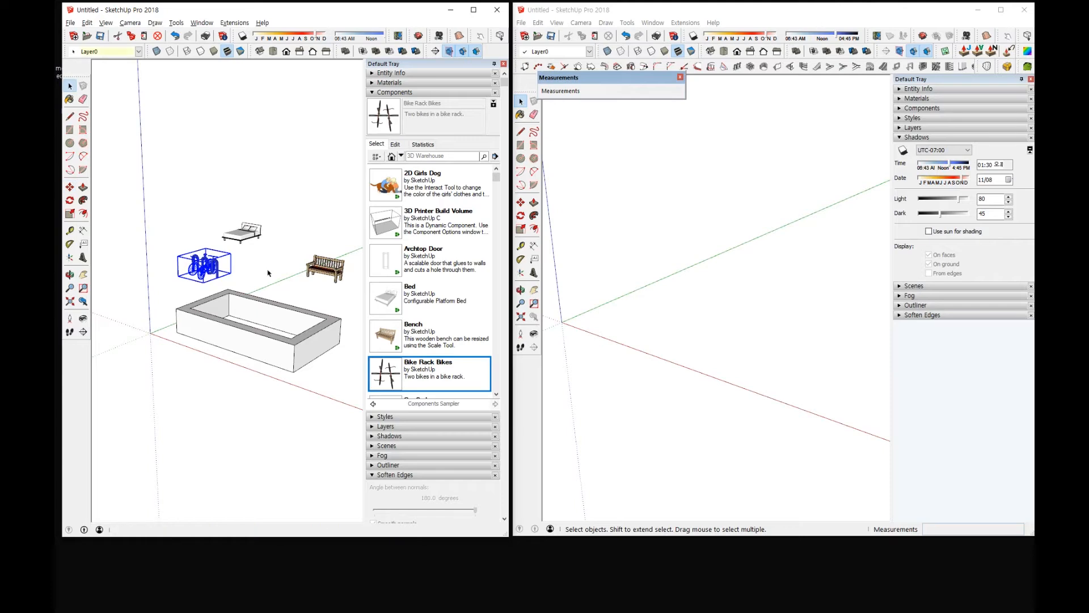
Step: Select the bike rack component behind the walled model in the first SketchUp window and copy it
{"action": "left_click", "coordinate": [267, 272]}
{"action": "left_click", "coordinate": [223, 273]}
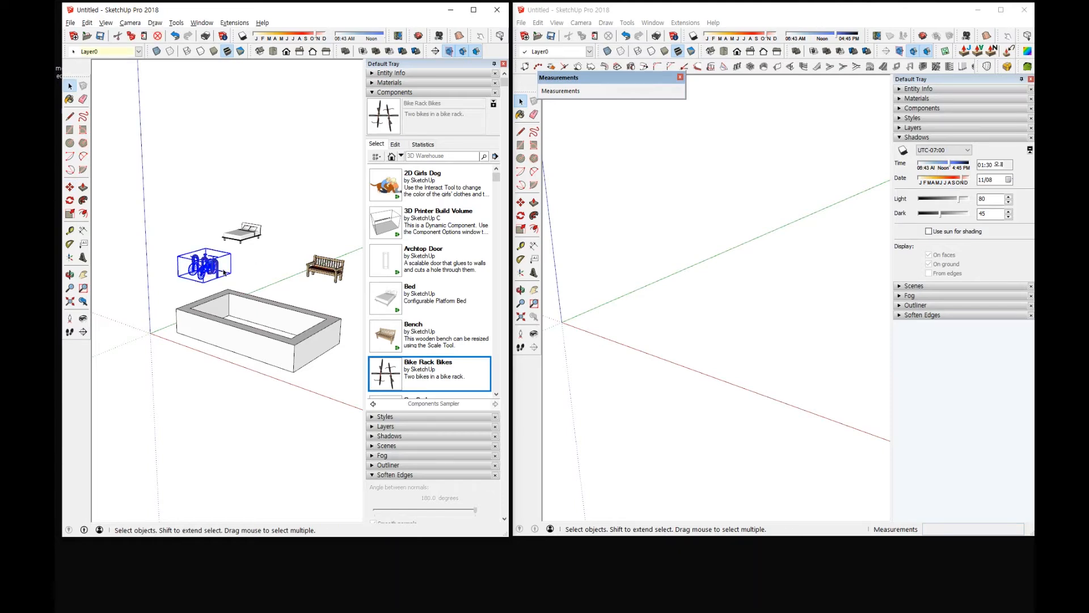
{"action": "left_click", "coordinate": [87, 22]}
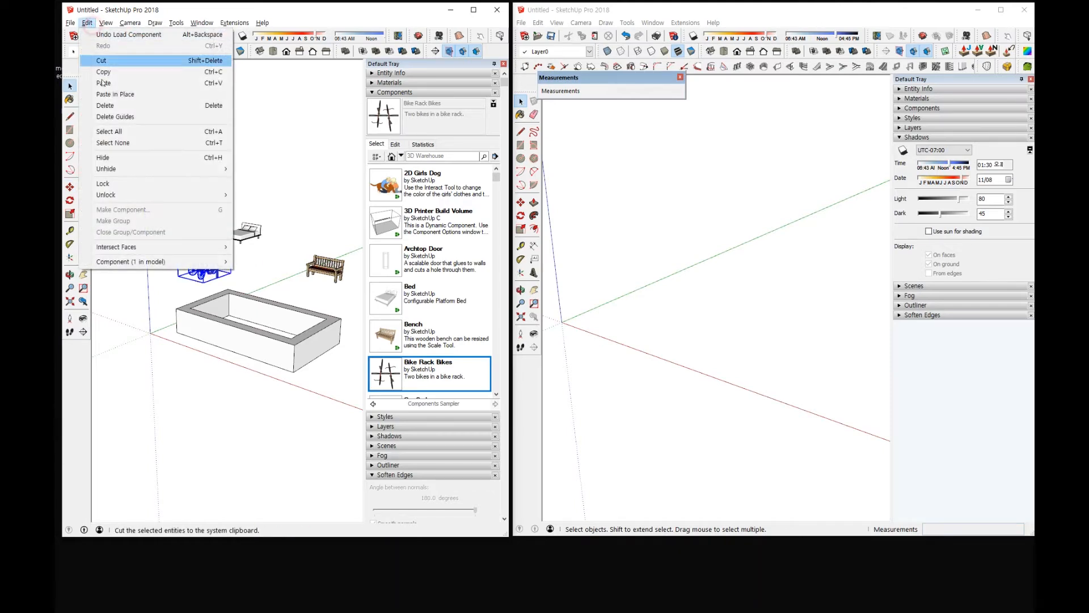
{"action": "left_click", "coordinate": [116, 75]}
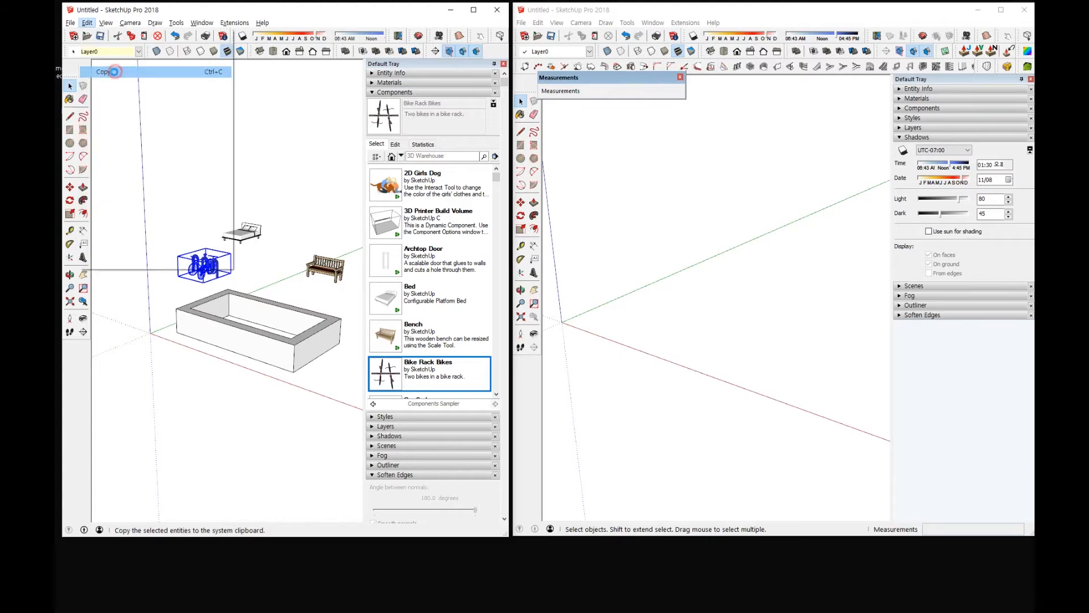
Step: Switch to the second, empty SketchUp window, paste the copied bike rack in place and select it there
{"action": "left_click", "coordinate": [675, 244]}
{"action": "left_click", "coordinate": [539, 23]}
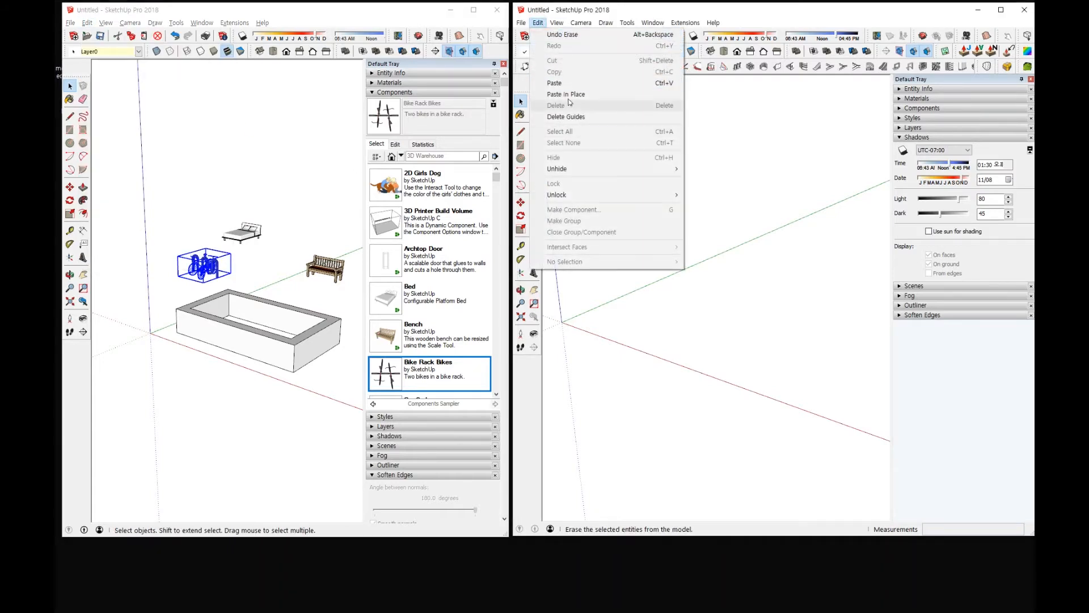
{"action": "left_click", "coordinate": [569, 95]}
{"action": "left_click", "coordinate": [713, 324]}
{"action": "scroll", "coordinate": [713, 323], "scroll_direction": "up", "scroll_amount": 3}
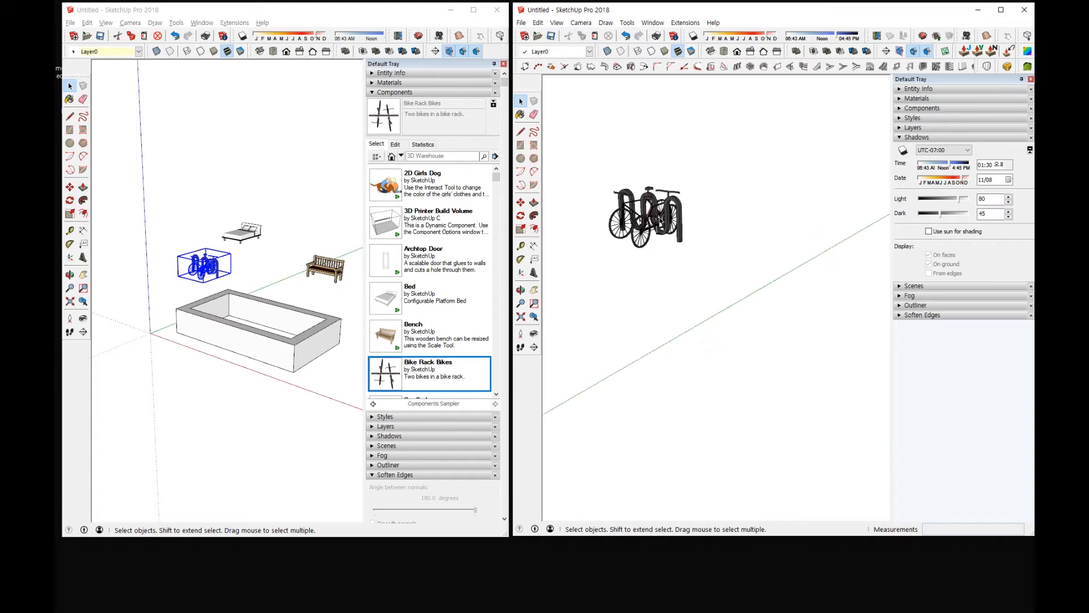
{"action": "left_click_drag", "start_coordinate": [743, 297], "coordinate": [574, 120]}
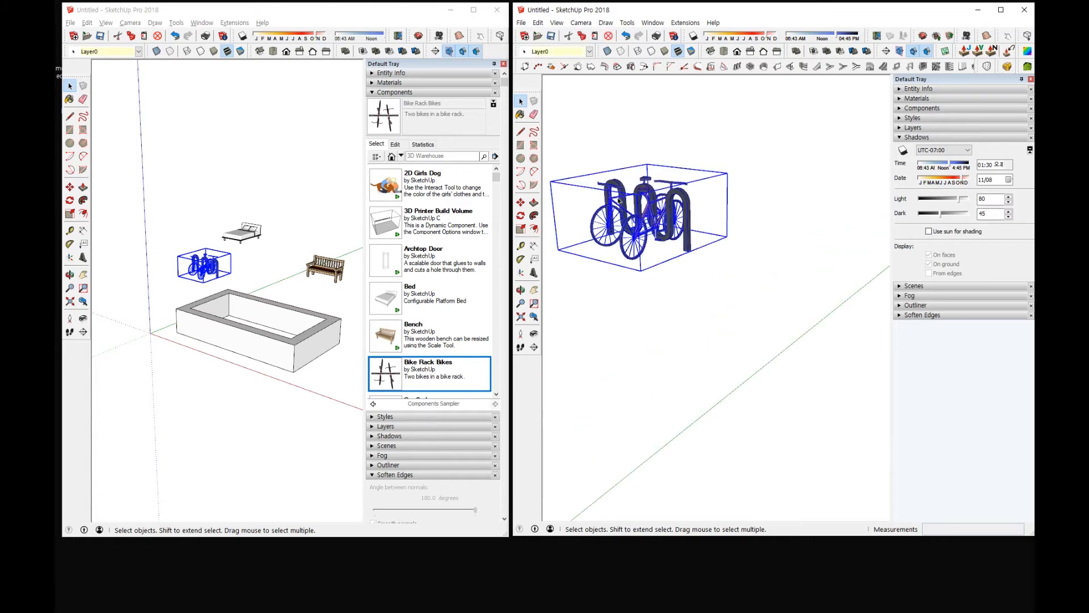
Step: Switch back to the first SketchUp window, clear the selection and paste the copied bike rack in place
{"action": "left_click", "coordinate": [236, 274]}
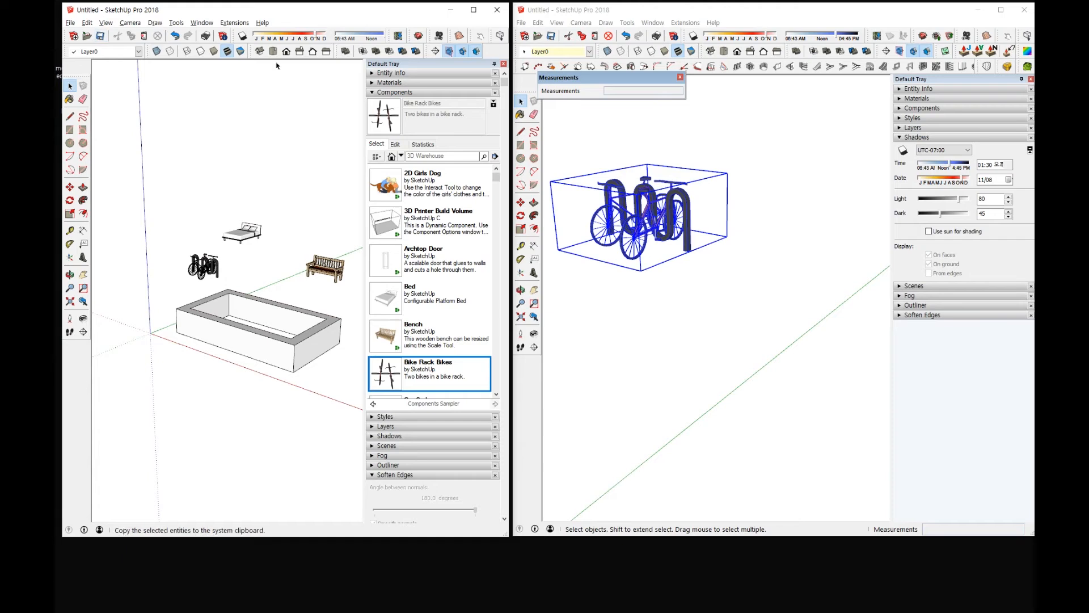
{"action": "left_click", "coordinate": [86, 23]}
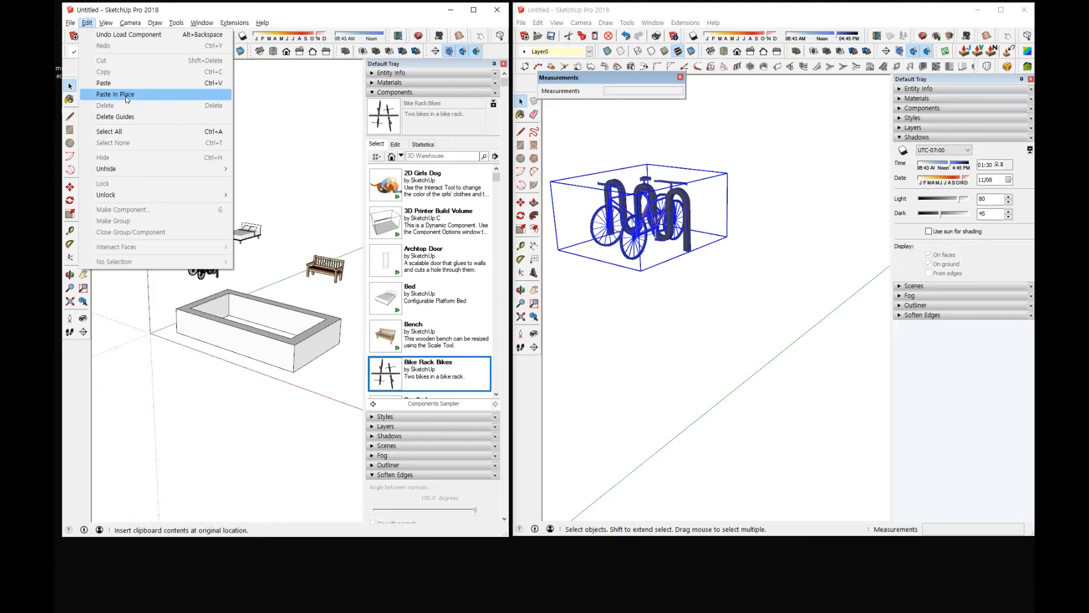
{"action": "left_click", "coordinate": [131, 98]}
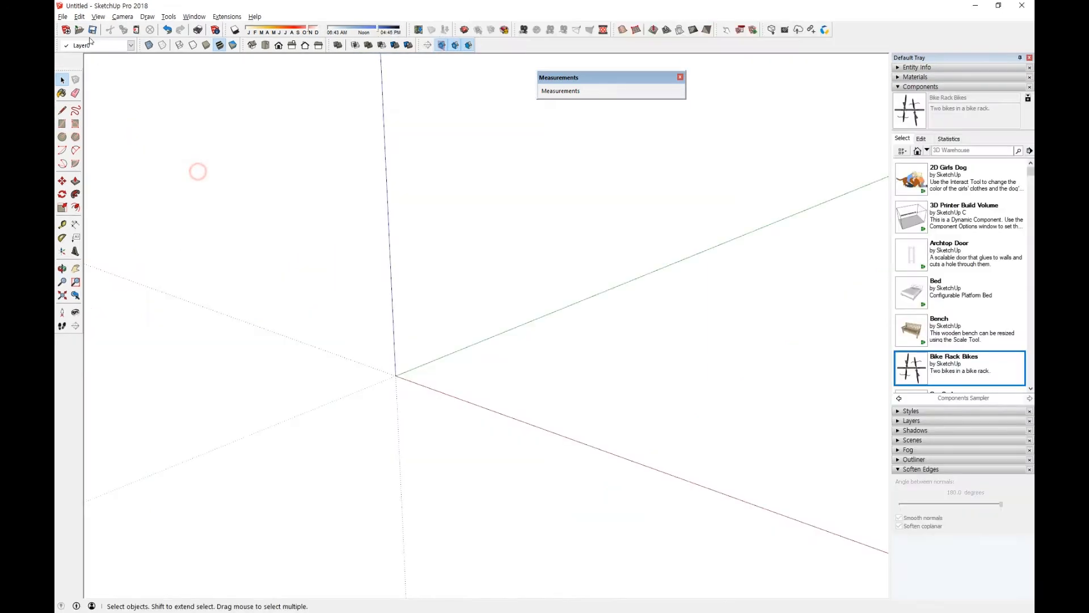
{"action": "left_click", "coordinate": [80, 16]}
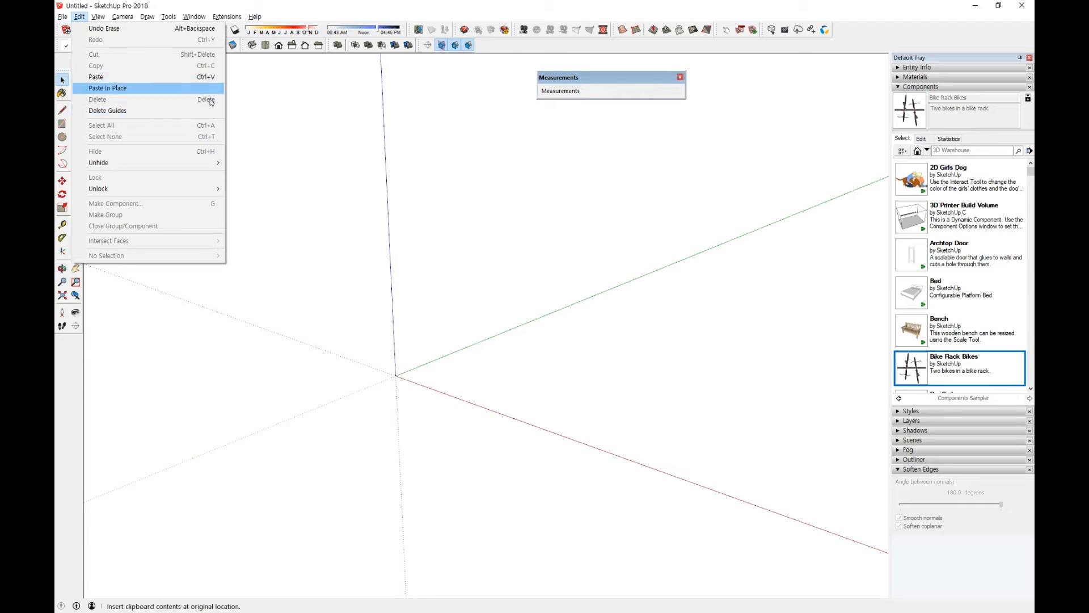
{"action": "mouse_move", "coordinate": [194, 167]}
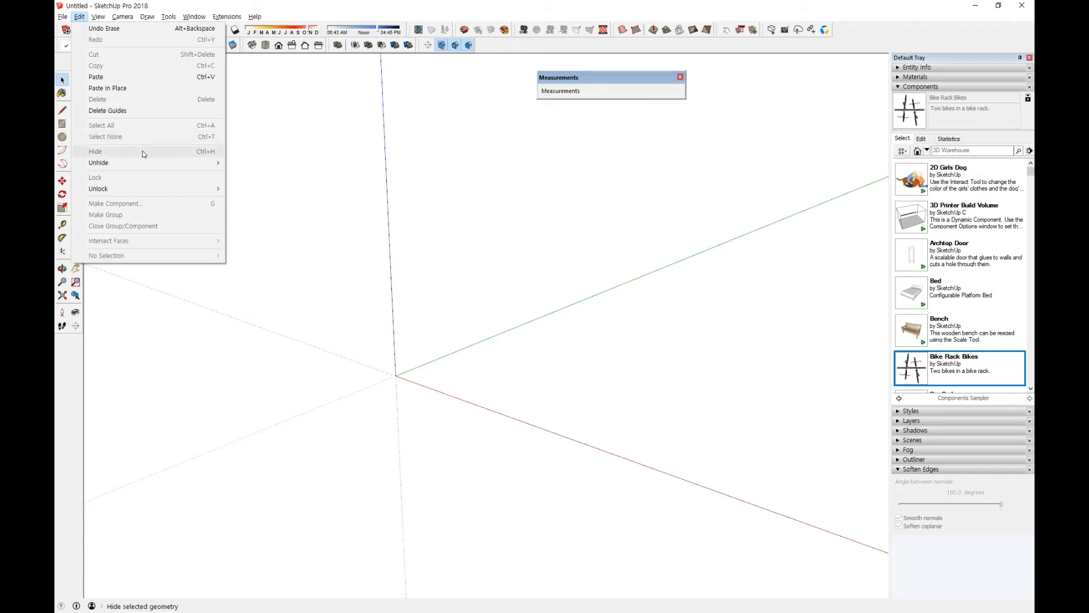
{"action": "mouse_move", "coordinate": [141, 163]}
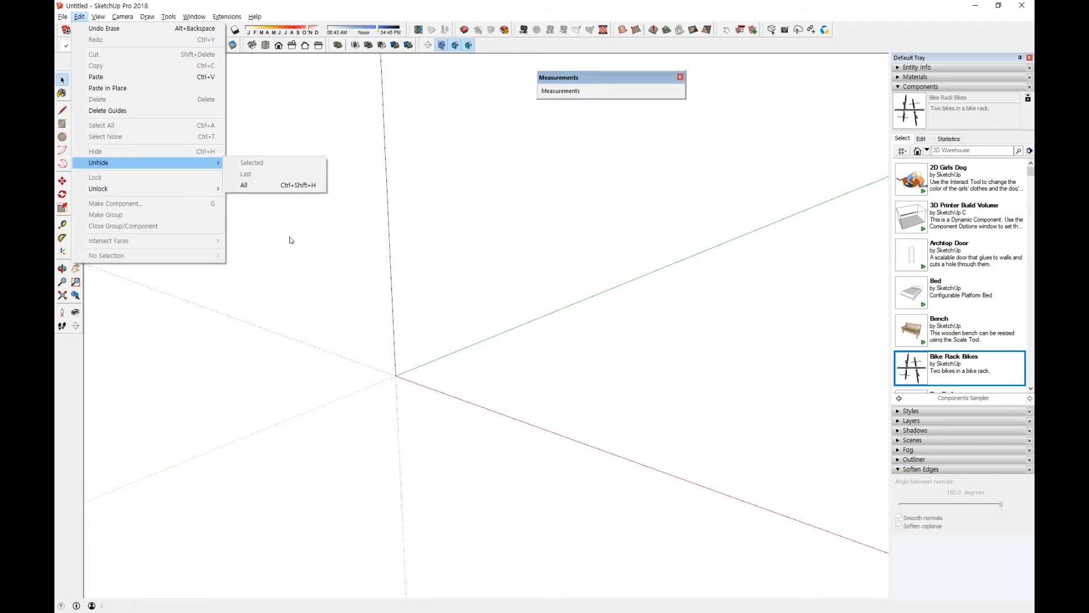
{"action": "left_click", "coordinate": [264, 227]}
Step: Draw a rectangle about 2977 by 2730 mm near the origin and pull it up into a low box
{"action": "key", "text": "r"}
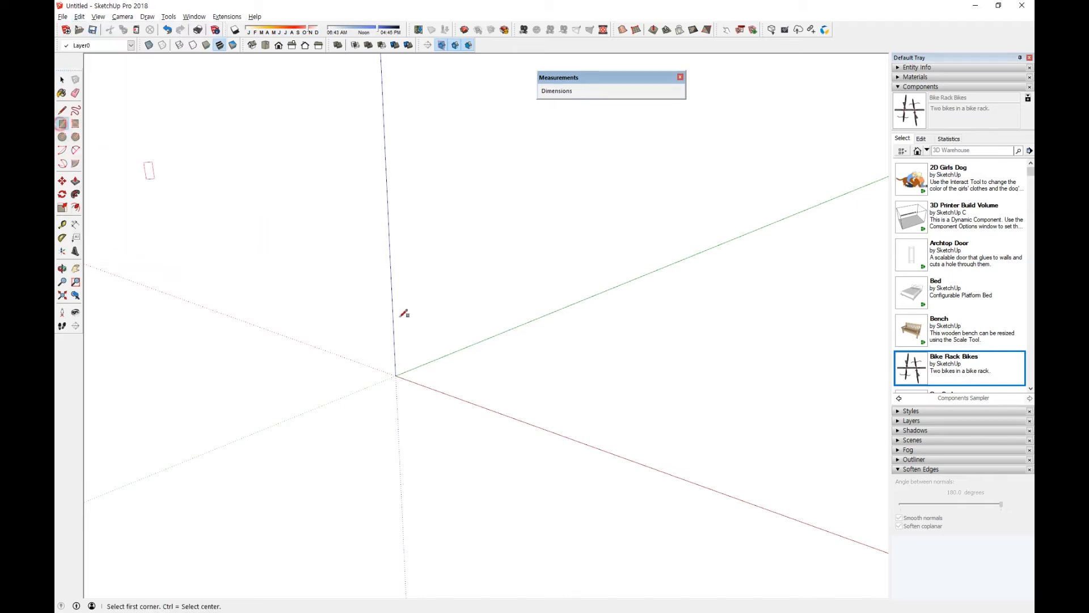
{"action": "left_click", "coordinate": [427, 375]}
{"action": "left_click", "coordinate": [560, 370]}
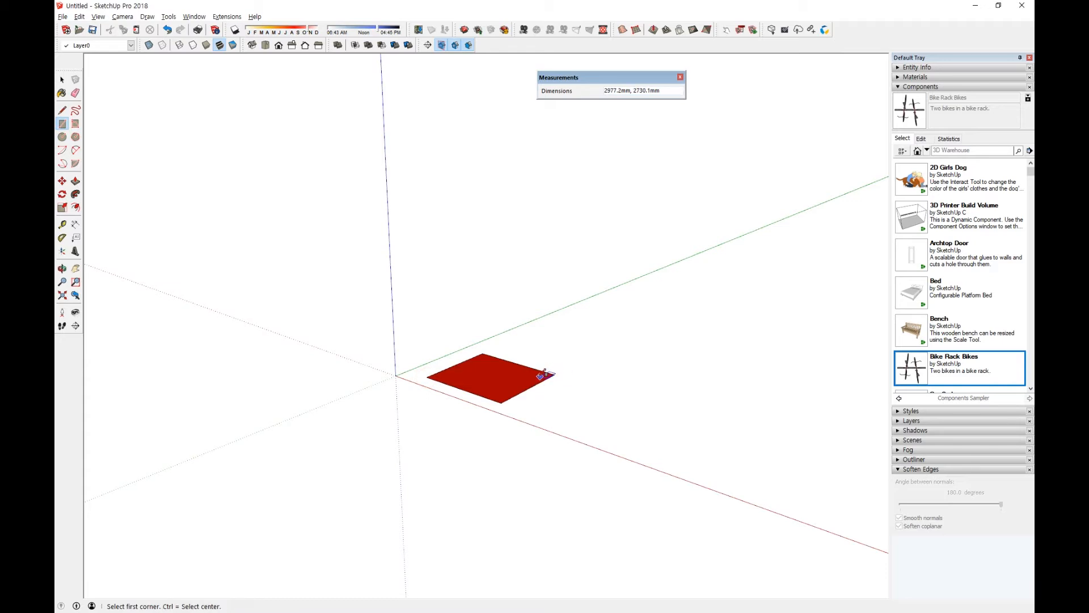
{"action": "key", "text": "p"}
{"action": "left_click", "coordinate": [548, 370]}
{"action": "left_click", "coordinate": [523, 335]}
{"action": "key", "text": "space"}
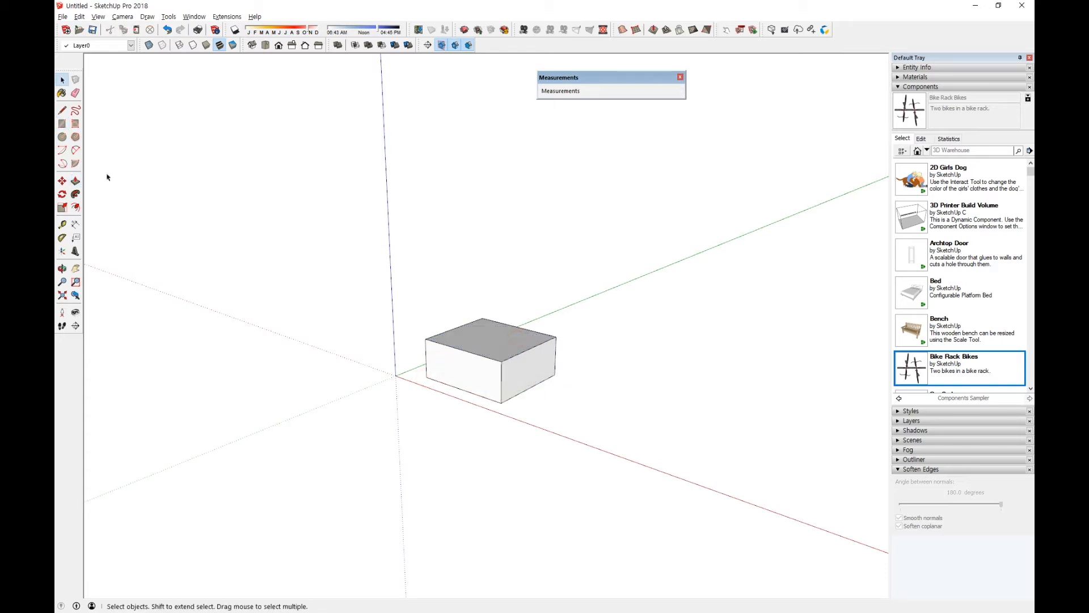
Step: Draw two flat rectangles on the ground beside the box, one in front of the other
{"action": "left_click", "coordinate": [63, 126]}
{"action": "left_click", "coordinate": [580, 354]}
{"action": "left_click", "coordinate": [715, 347]}
{"action": "left_click", "coordinate": [634, 421]}
{"action": "left_click", "coordinate": [767, 416]}
{"action": "key", "text": "space"}
Step: Hide the front flat rectangle and the rear flat rectangle one after the other
{"action": "left_click", "coordinate": [703, 422]}
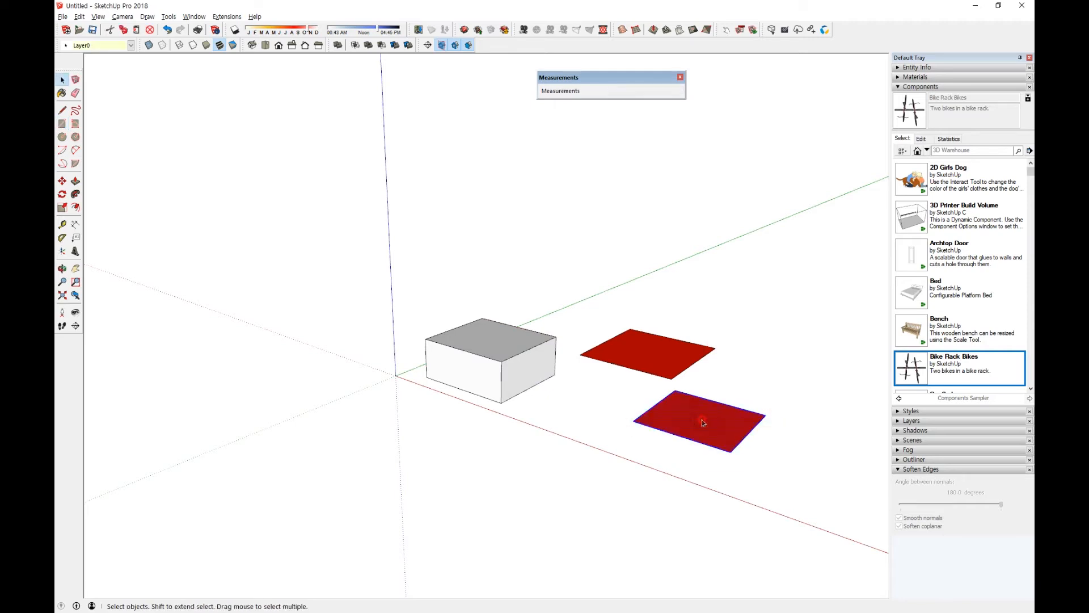
{"action": "left_click", "coordinate": [80, 16]}
{"action": "left_click", "coordinate": [121, 151]}
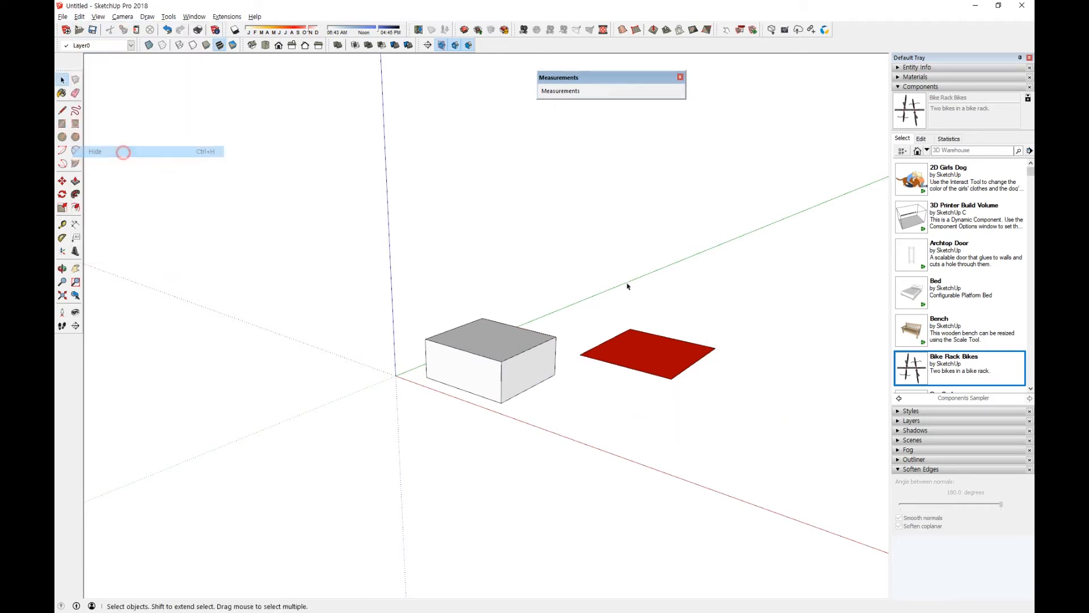
{"action": "left_click", "coordinate": [661, 338]}
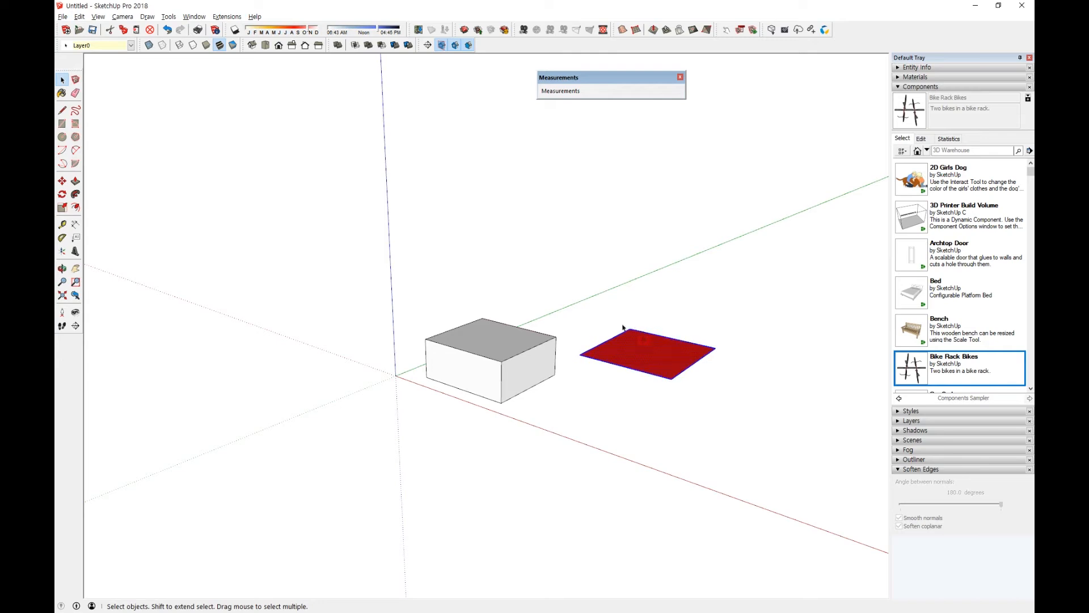
{"action": "left_click", "coordinate": [80, 17]}
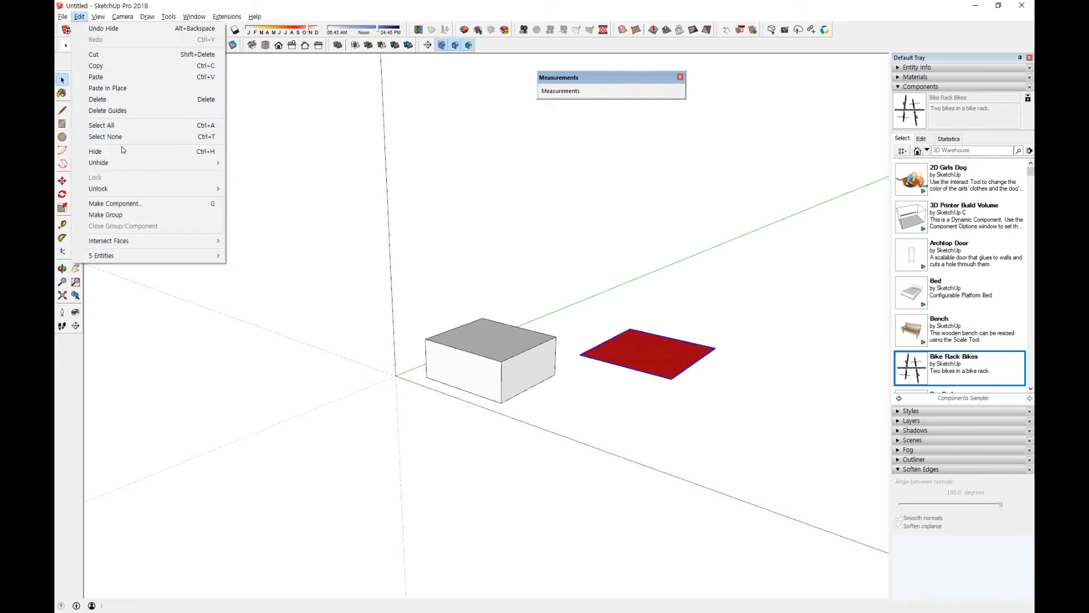
{"action": "left_click", "coordinate": [119, 150]}
Step: Unhide both flat rectangles, select each one in turn and clear the selection
{"action": "left_click", "coordinate": [80, 16]}
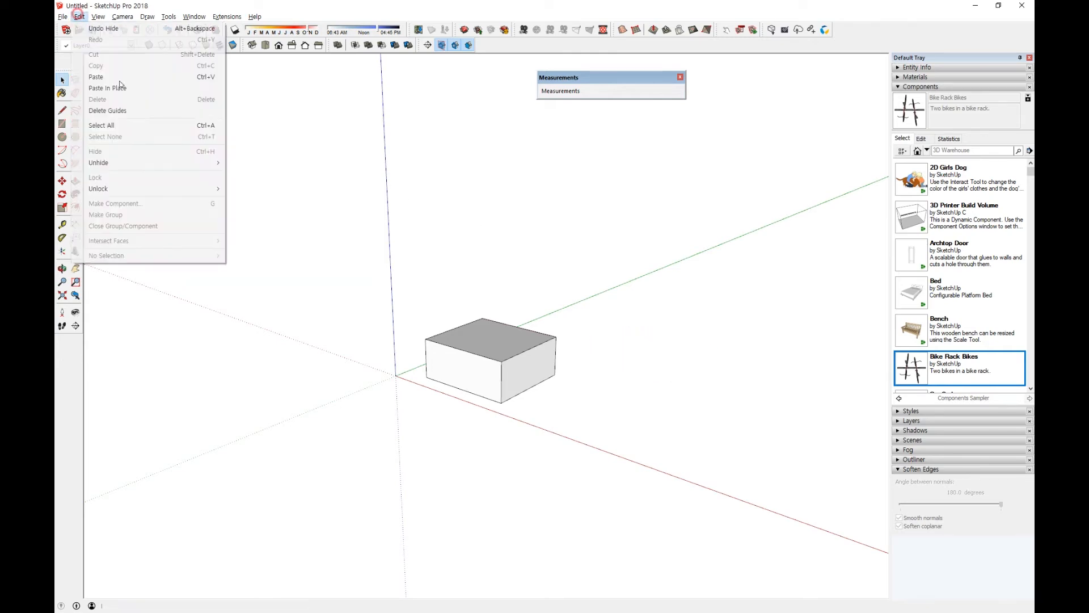
{"action": "left_click", "coordinate": [133, 164]}
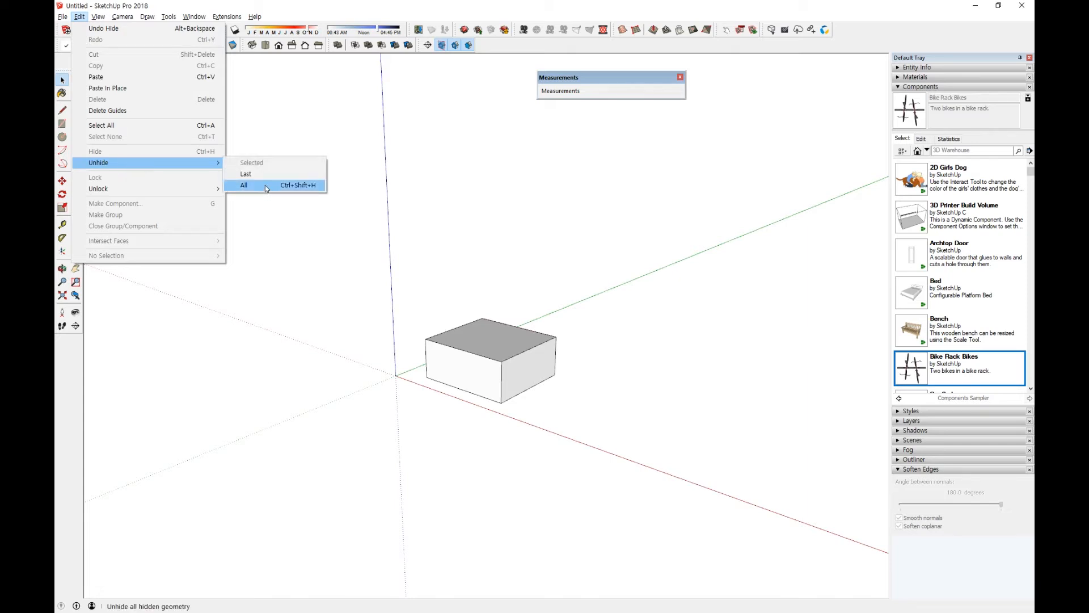
{"action": "left_click", "coordinate": [263, 177]}
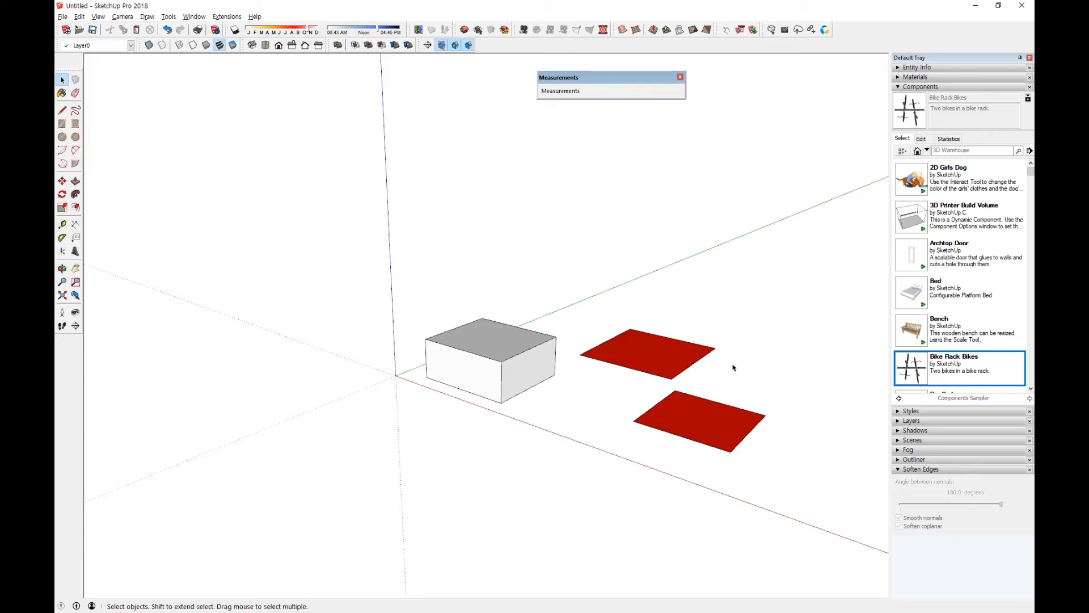
{"action": "left_click", "coordinate": [701, 426]}
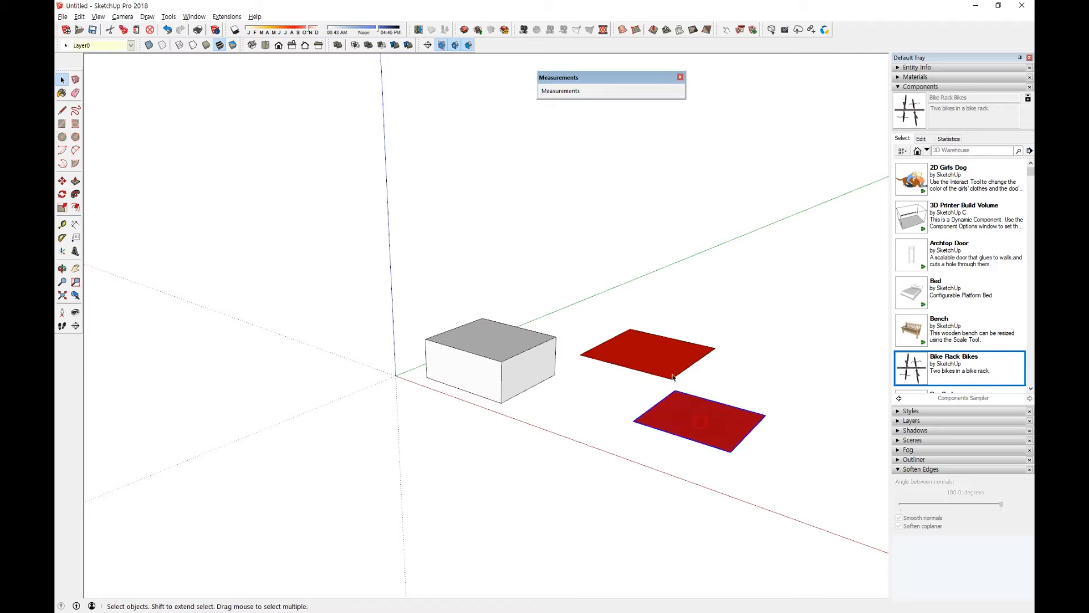
{"action": "left_click", "coordinate": [661, 358]}
{"action": "left_click", "coordinate": [760, 390]}
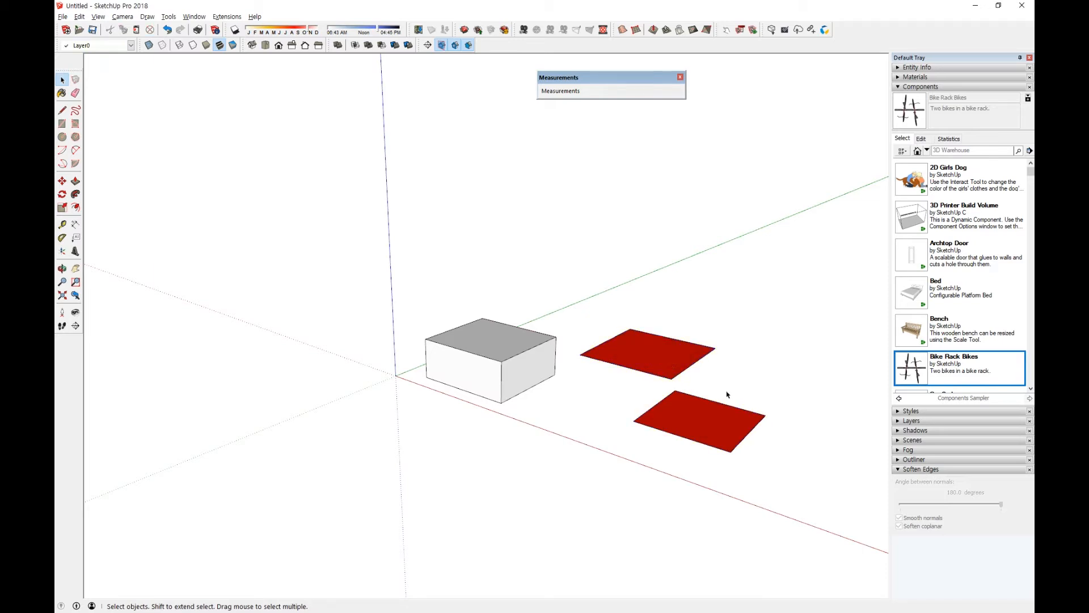
Step: Hide only the front flat rectangle with its edges
{"action": "left_click", "coordinate": [685, 423]}
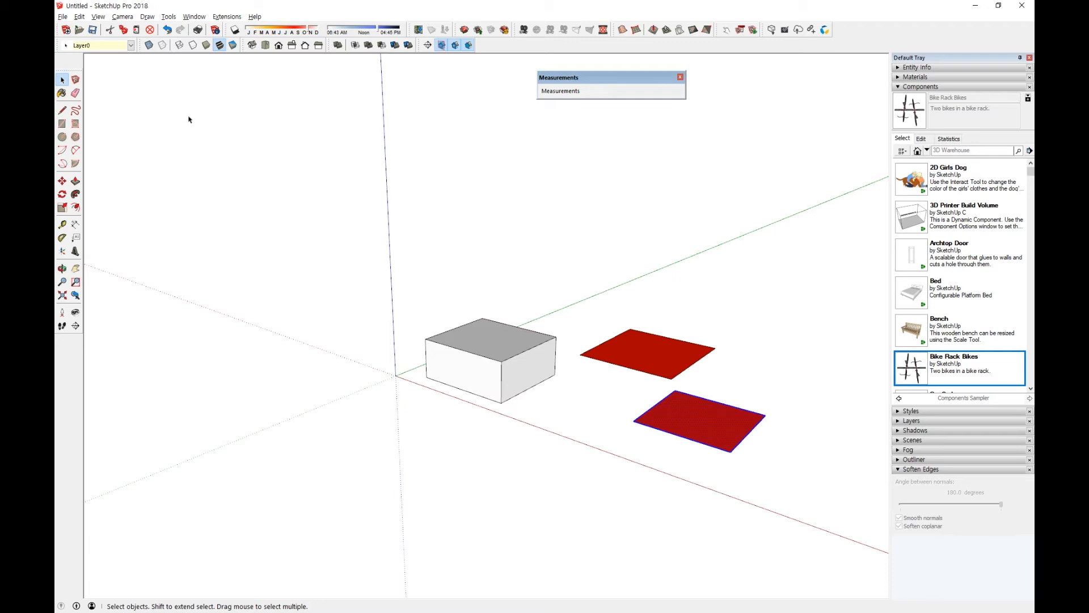
{"action": "left_click", "coordinate": [80, 16]}
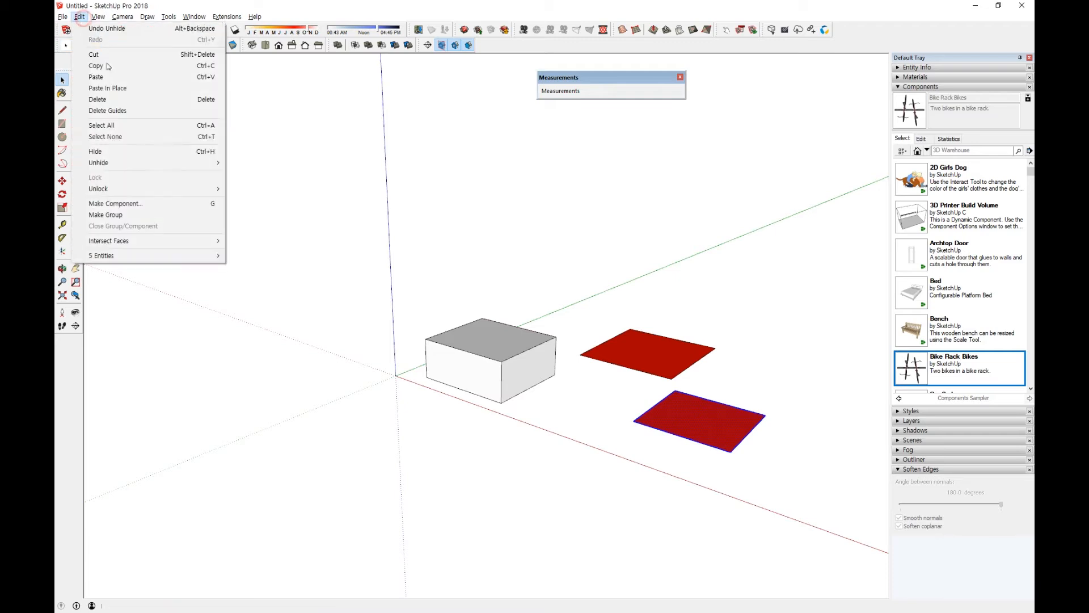
{"action": "left_click", "coordinate": [126, 151]}
Step: Draw a rectangle overlapping the hidden front rectangle, dismiss the merge warning and undo the drawing
{"action": "key", "text": "r"}
{"action": "left_click", "coordinate": [650, 441]}
{"action": "left_click", "coordinate": [785, 426]}
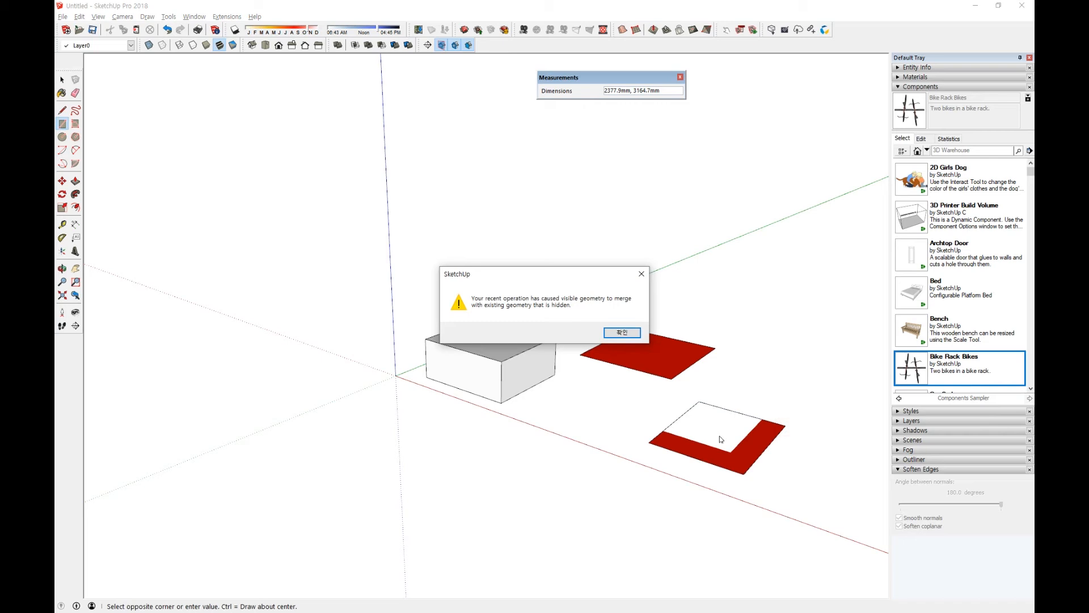
{"action": "left_click", "coordinate": [622, 333]}
{"action": "key", "text": "ctrl+z"}
Step: Draw a small rectangle behind the low box and pull it up into a second, cube-like box
{"action": "left_click", "coordinate": [508, 287]}
{"action": "key", "text": "ctrl"}
{"action": "left_click", "coordinate": [577, 285]}
{"action": "key", "text": "p"}
{"action": "left_click", "coordinate": [548, 290]}
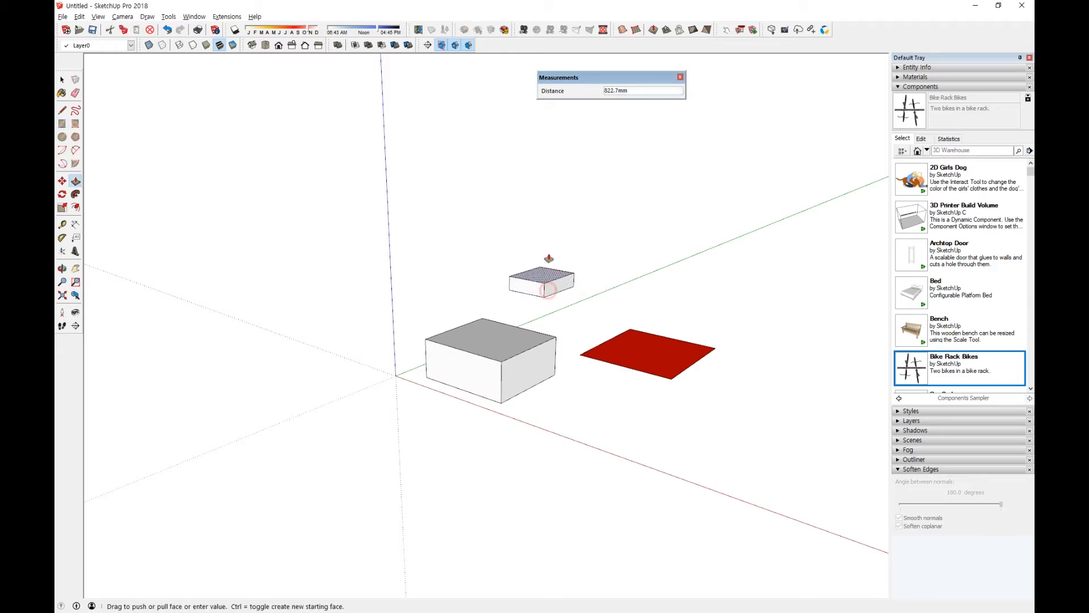
{"action": "left_click", "coordinate": [547, 238]}
{"action": "key", "text": "space"}
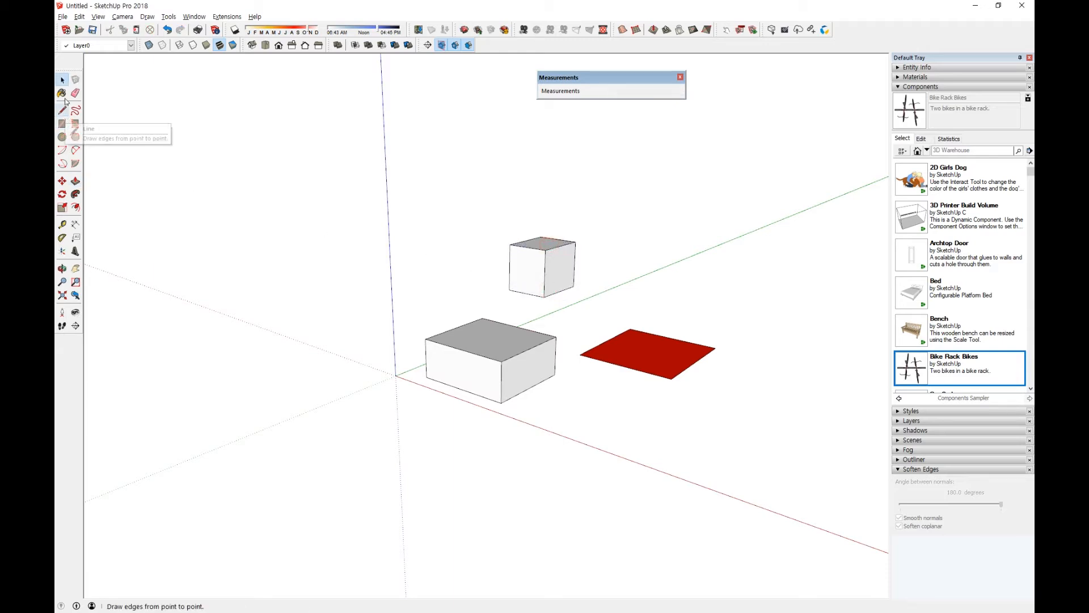
Step: Hide the whole small box and restore only the last hidden geometry with Unhide Last
{"action": "triple_click", "coordinate": [531, 271]}
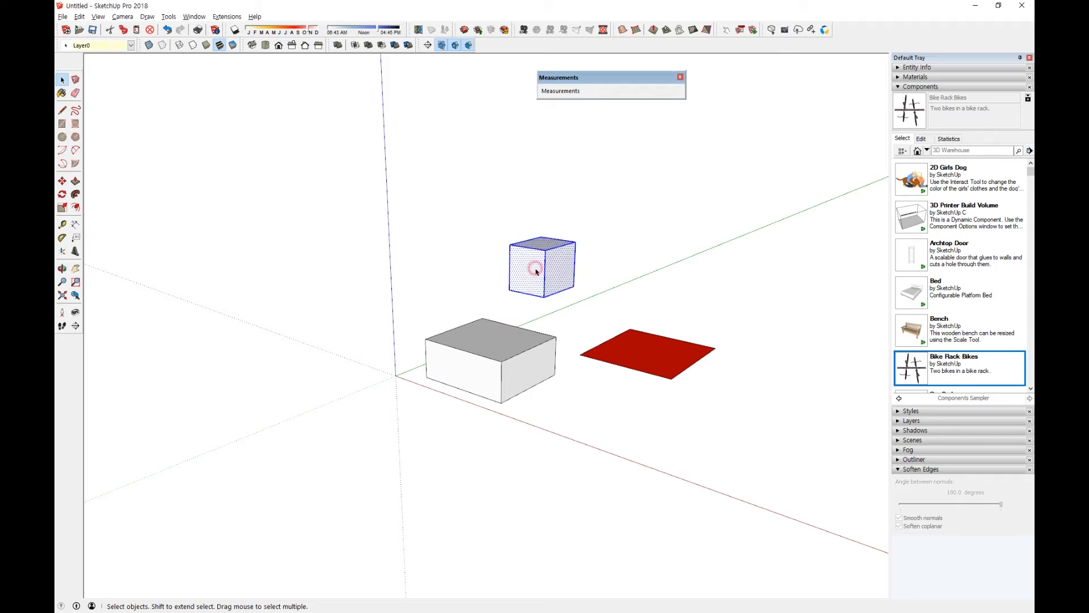
{"action": "left_click", "coordinate": [79, 21]}
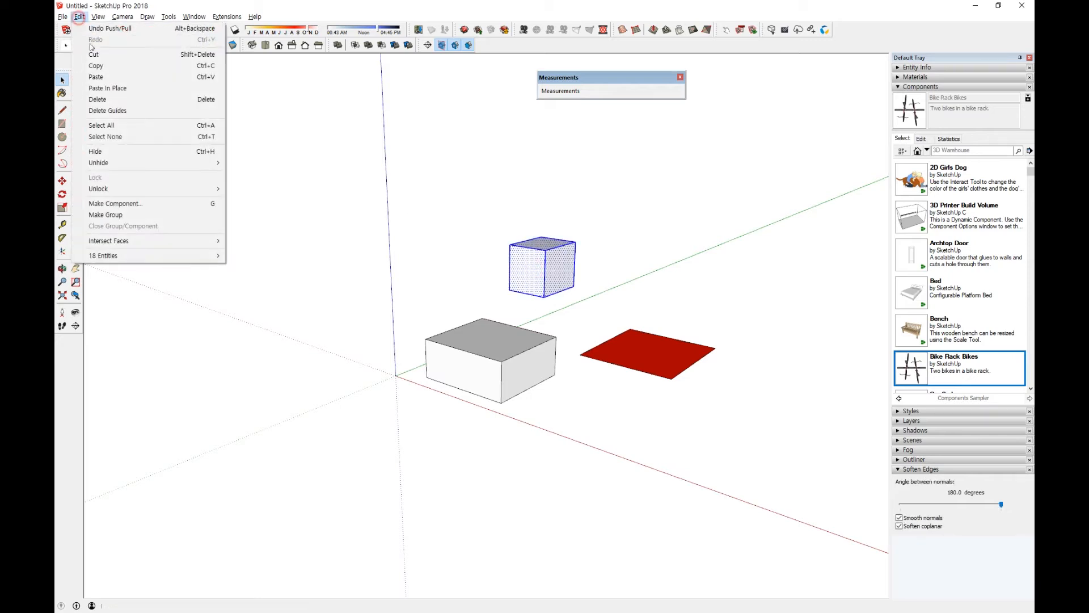
{"action": "left_click", "coordinate": [114, 151]}
{"action": "left_click", "coordinate": [80, 16]}
{"action": "mouse_move", "coordinate": [121, 162]}
{"action": "left_click", "coordinate": [263, 178]}
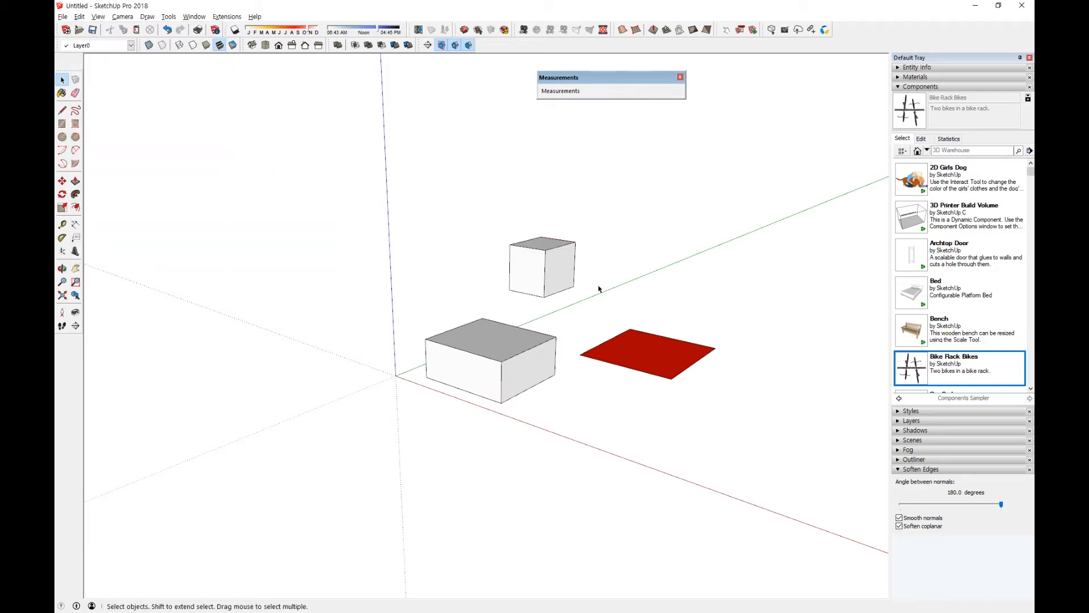
Step: Restore the remaining hidden front rectangle with Unhide All
{"action": "left_click", "coordinate": [79, 17]}
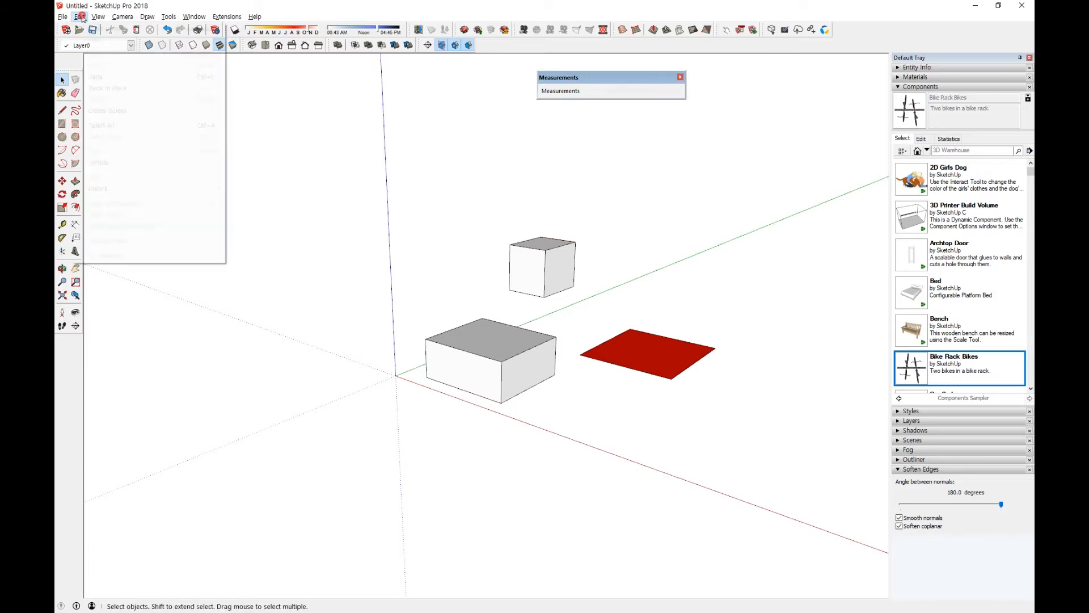
{"action": "mouse_move", "coordinate": [210, 163]}
{"action": "left_click", "coordinate": [261, 187]}
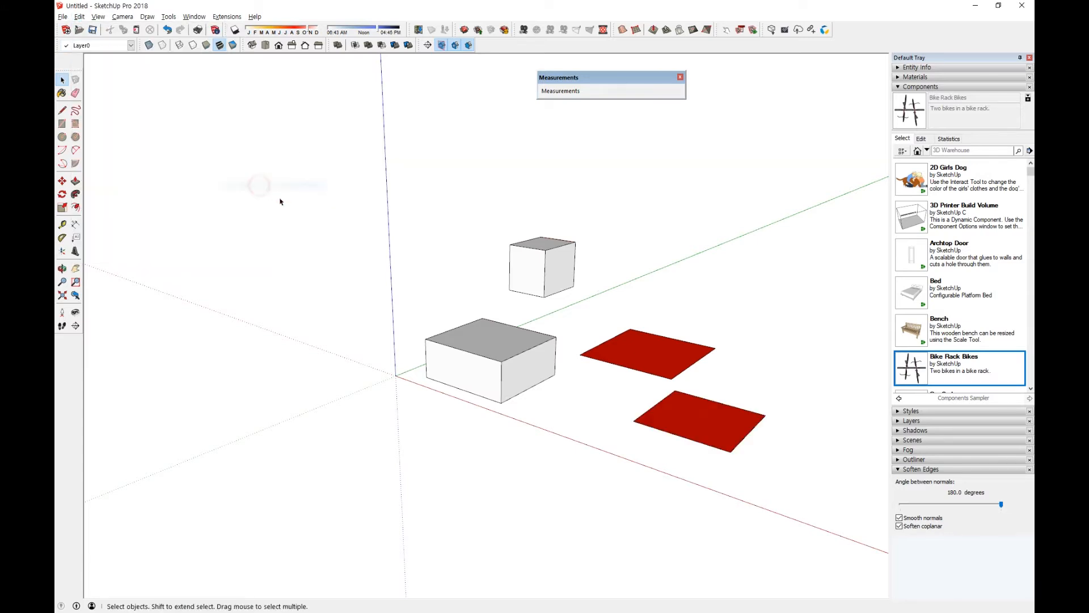
{"action": "left_click", "coordinate": [80, 17]}
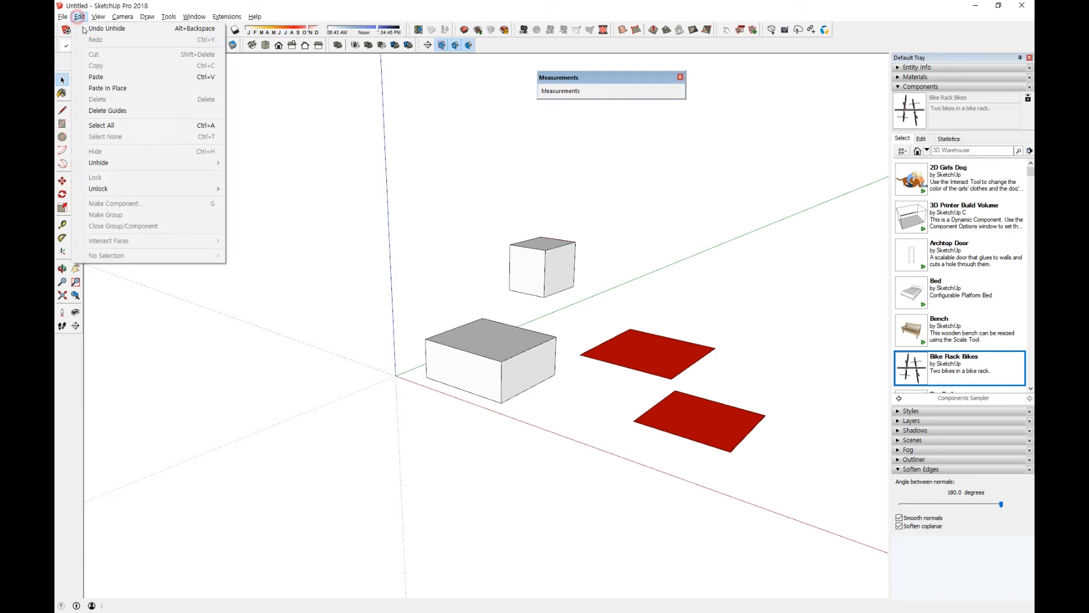
Step: Hide the entire small cube-like box behind the low box
{"action": "left_click", "coordinate": [133, 163]}
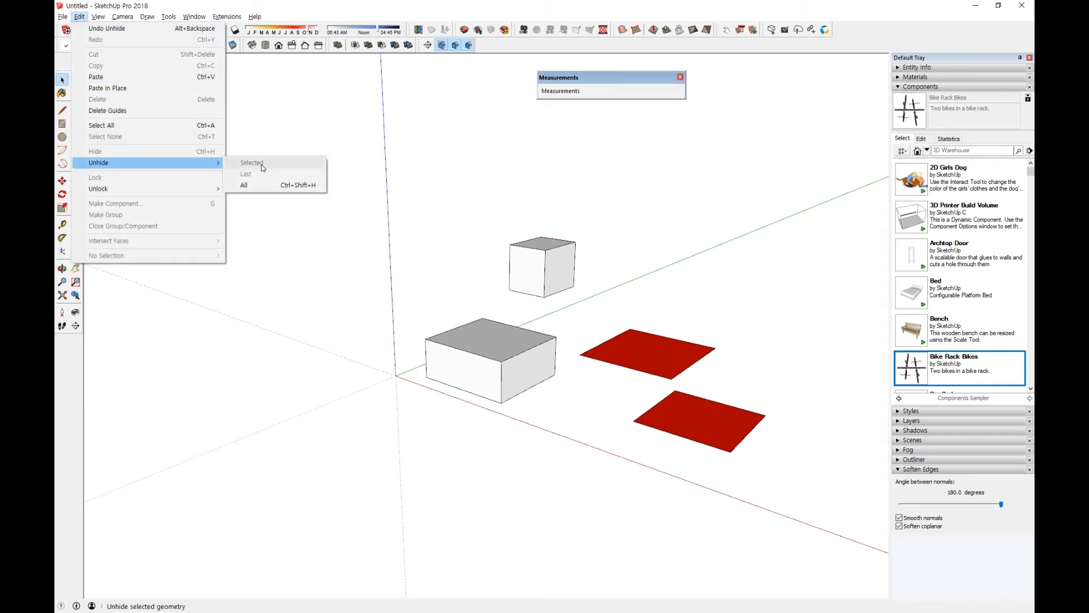
{"action": "left_click", "coordinate": [527, 252]}
{"action": "right_click", "coordinate": [531, 261]}
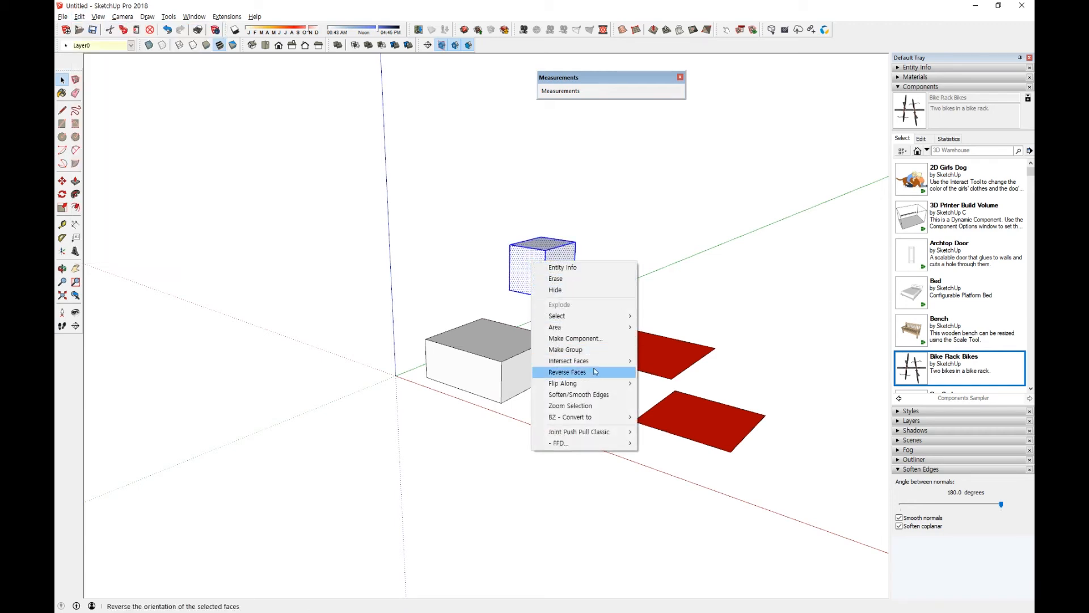
{"action": "left_click", "coordinate": [570, 288]}
Step: Collapse the Components and Soften Edges sections of the tray, and make the whole low box a group
{"action": "left_click", "coordinate": [898, 87]}
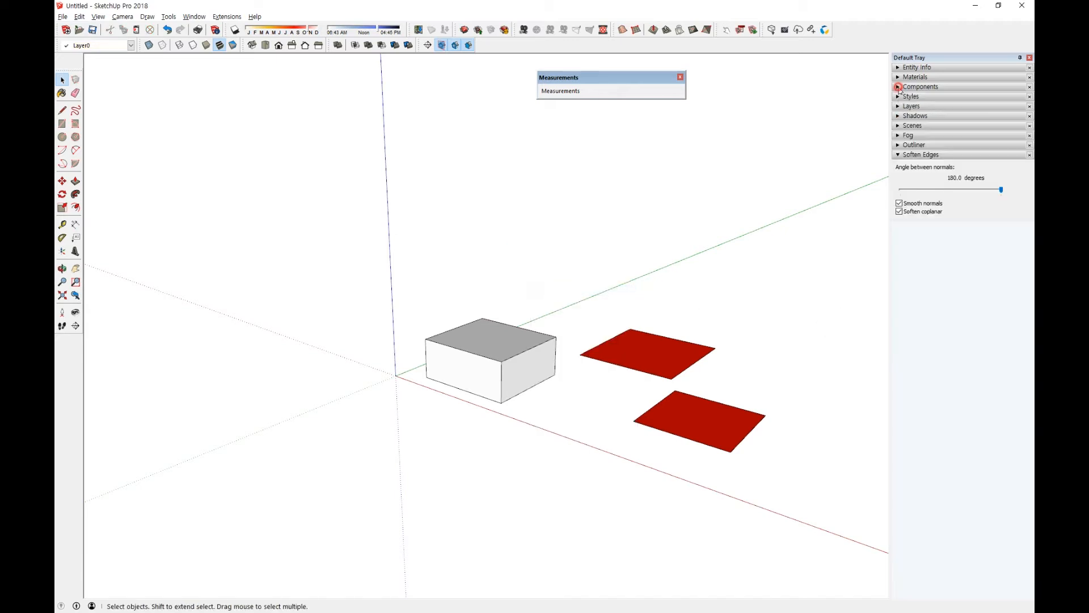
{"action": "left_click", "coordinate": [898, 156]}
{"action": "triple_click", "coordinate": [512, 360]}
{"action": "right_click", "coordinate": [512, 359]}
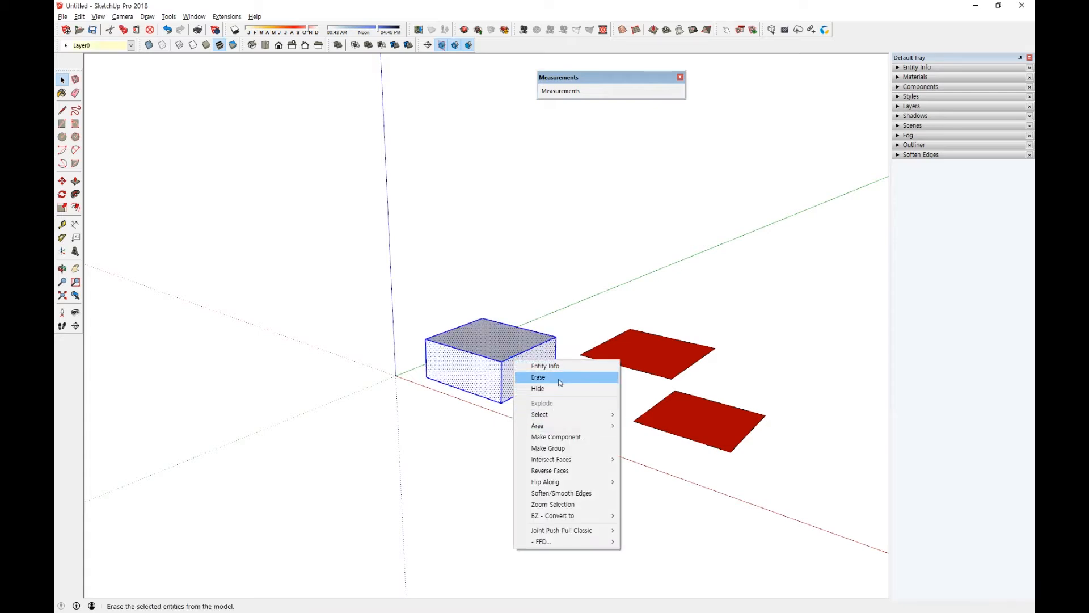
{"action": "left_click", "coordinate": [559, 449]}
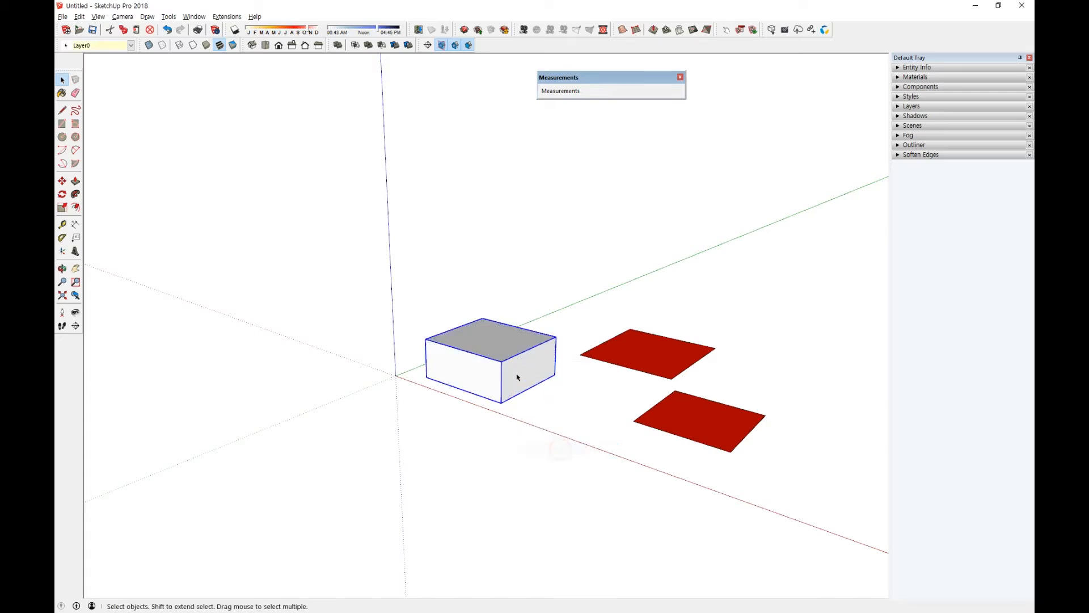
Step: Hide the grouped box and select its hidden entry in the Outliner, leaving Soften Edges collapsed
{"action": "right_click", "coordinate": [563, 357]}
{"action": "left_click", "coordinate": [591, 383]}
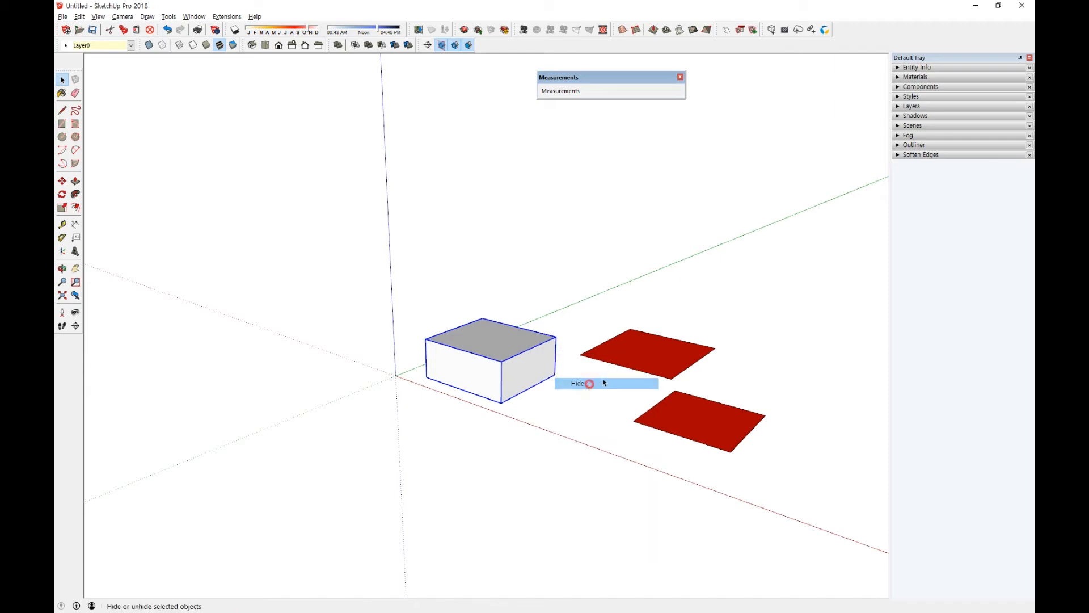
{"action": "left_click", "coordinate": [898, 154]}
{"action": "left_click", "coordinate": [898, 145]}
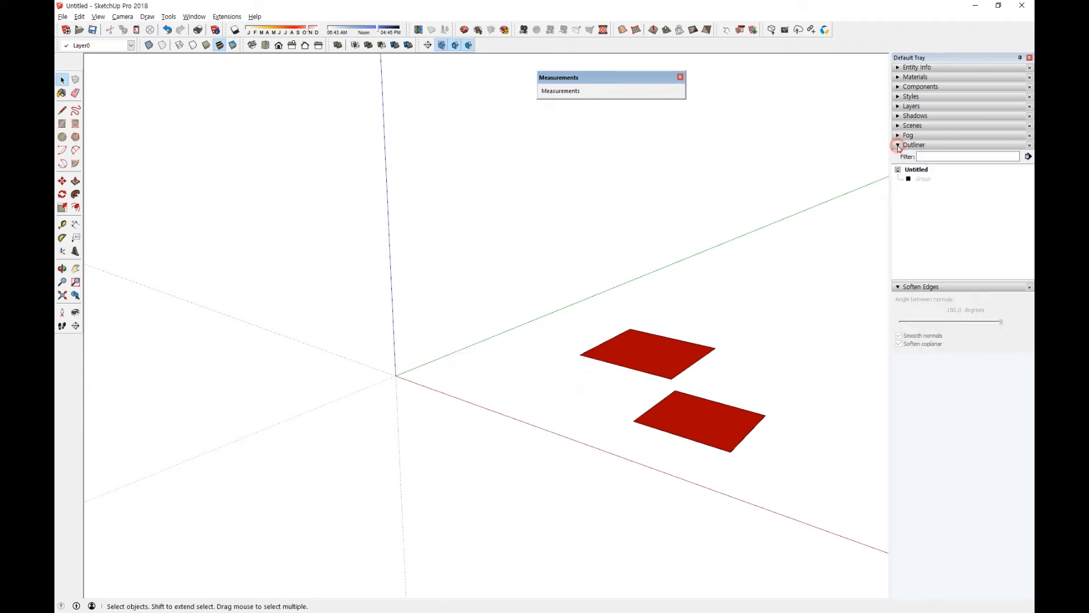
{"action": "left_click", "coordinate": [923, 179]}
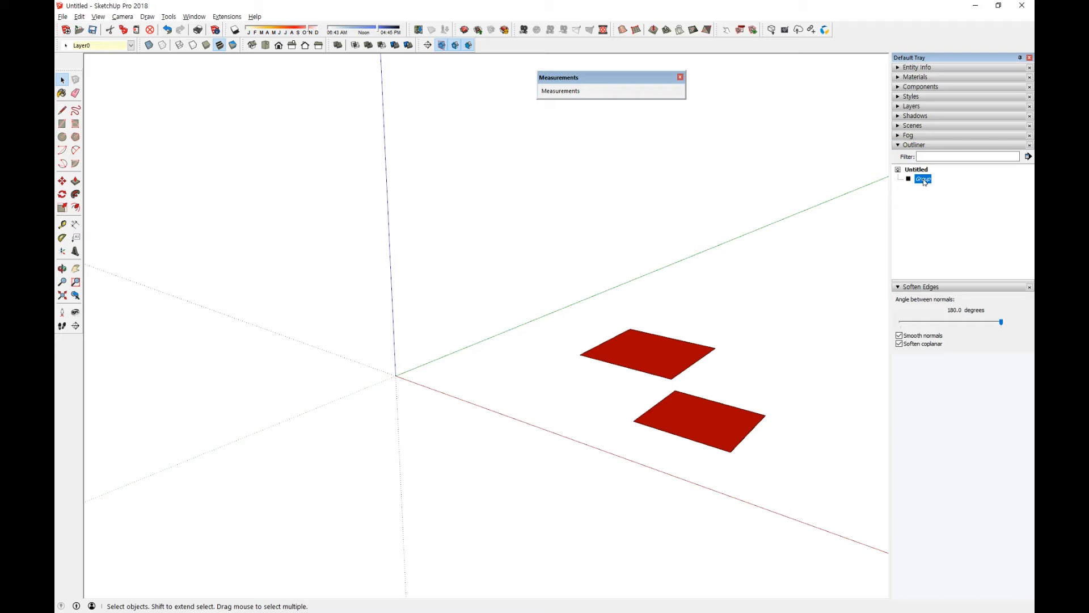
{"action": "left_click", "coordinate": [898, 287]}
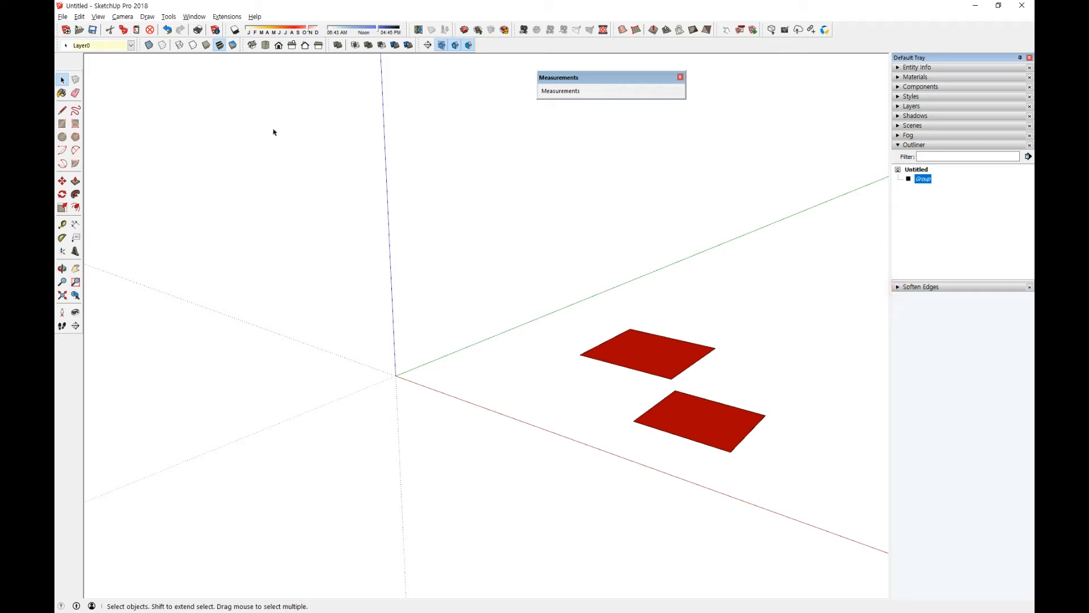
Step: Restore the hidden group selected in the Outliner with Unhide Selected
{"action": "left_click", "coordinate": [79, 17]}
{"action": "left_click", "coordinate": [118, 162]}
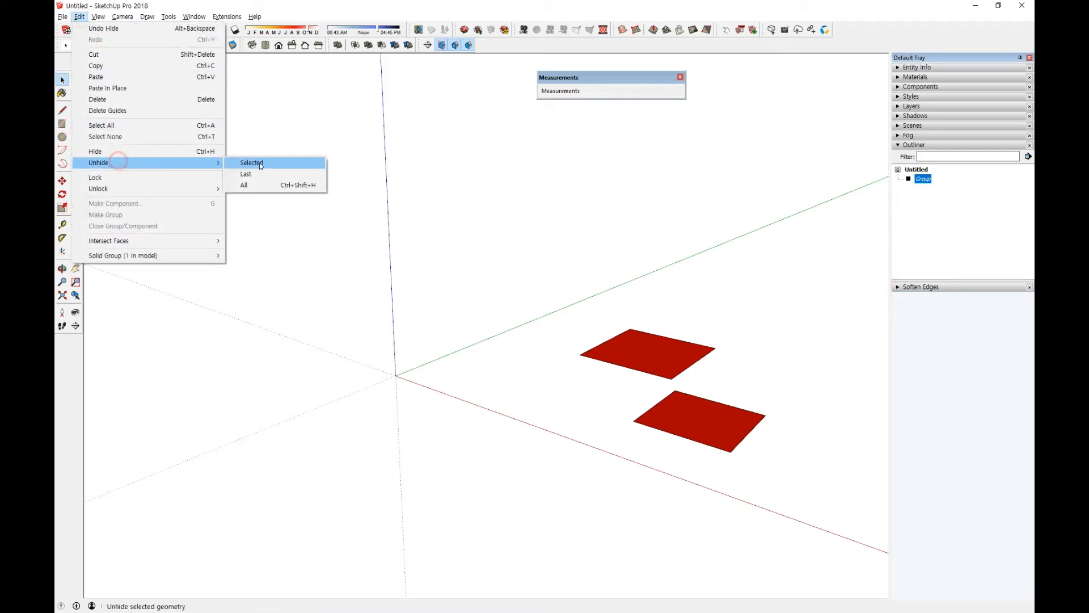
{"action": "left_click", "coordinate": [252, 163]}
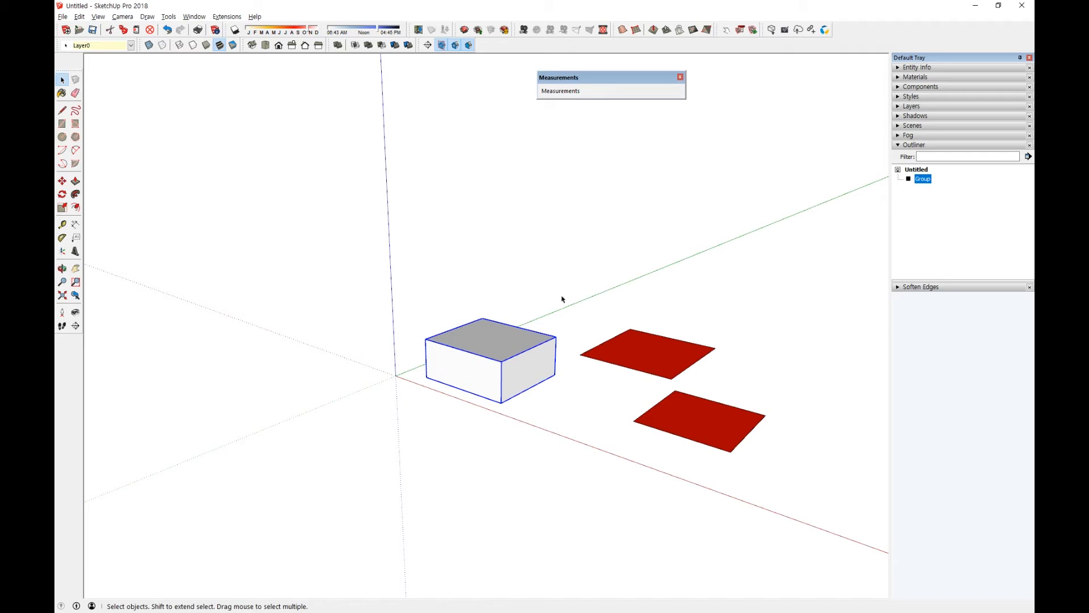
{"action": "left_click", "coordinate": [79, 16]}
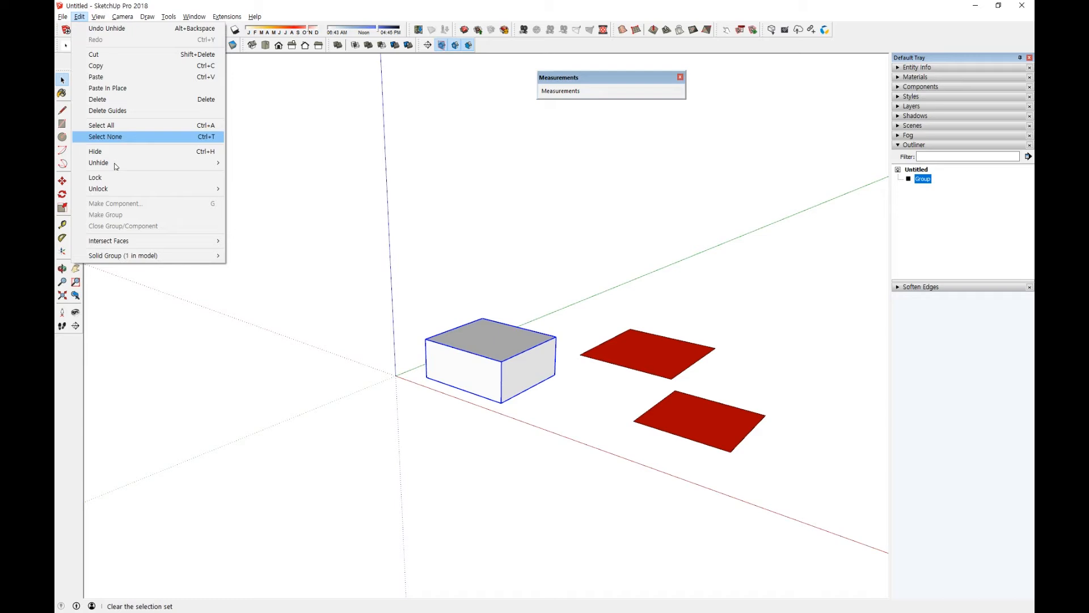
{"action": "mouse_move", "coordinate": [148, 162]}
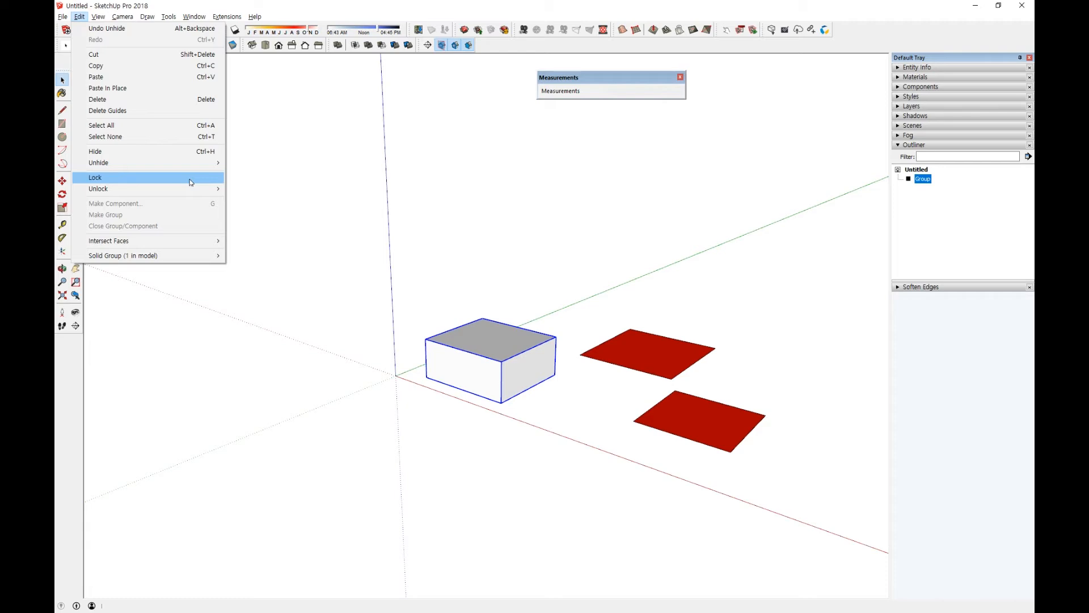
{"action": "mouse_move", "coordinate": [189, 189]}
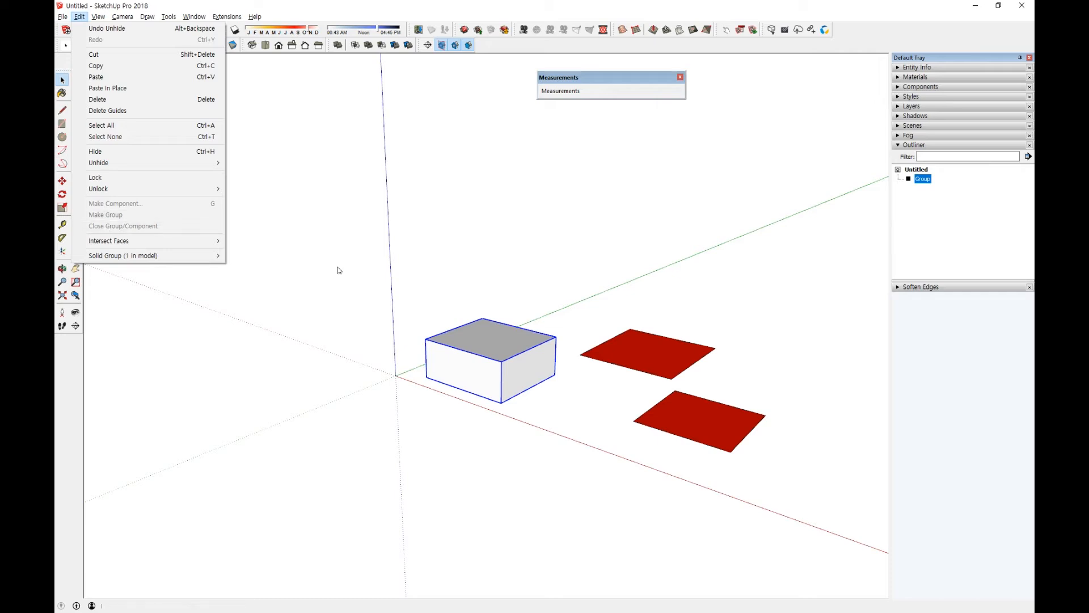
Step: Open the box group for editing with all its geometry selected, and exit it with Close Group/Component
{"action": "left_click", "coordinate": [447, 333]}
{"action": "triple_click", "coordinate": [447, 333]}
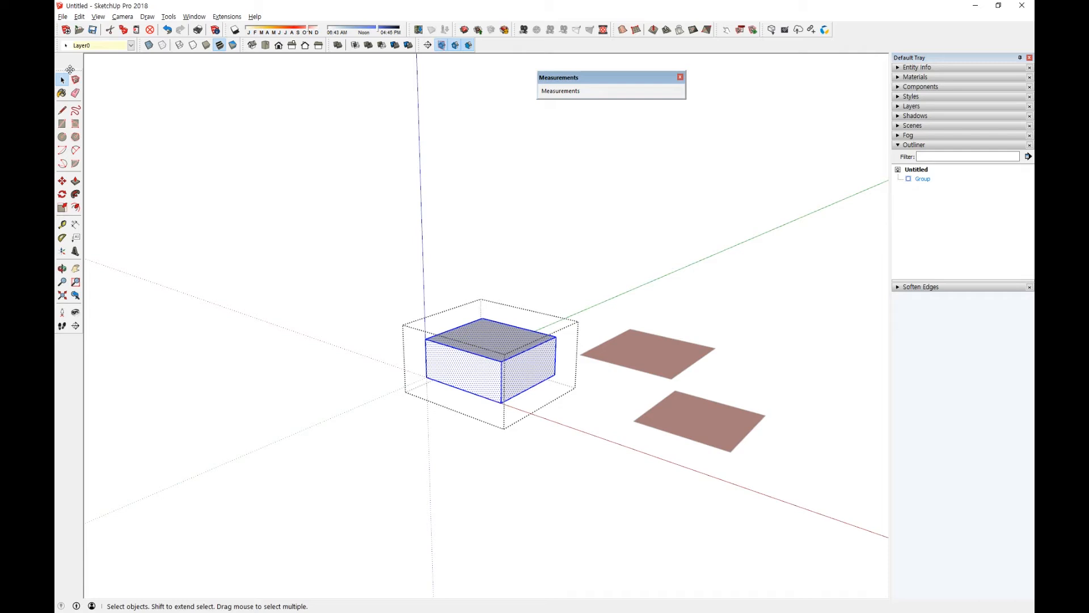
{"action": "left_click", "coordinate": [80, 17]}
{"action": "left_click", "coordinate": [147, 226]}
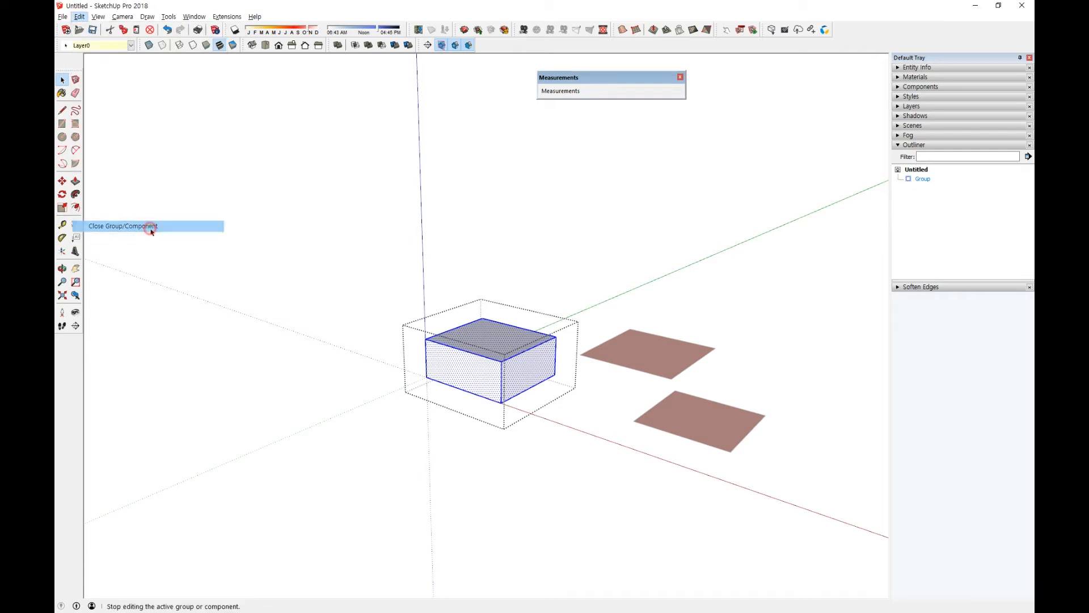
{"action": "left_click", "coordinate": [285, 246]}
{"action": "left_click", "coordinate": [80, 17]}
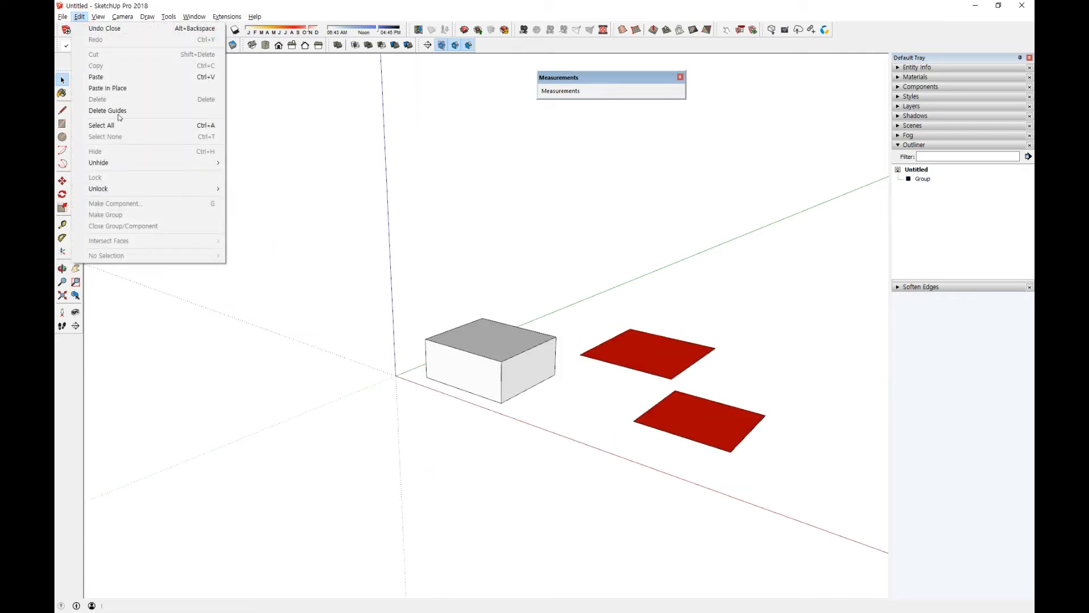
{"action": "left_click", "coordinate": [481, 274]}
{"action": "left_click", "coordinate": [475, 336]}
{"action": "left_click", "coordinate": [80, 17]}
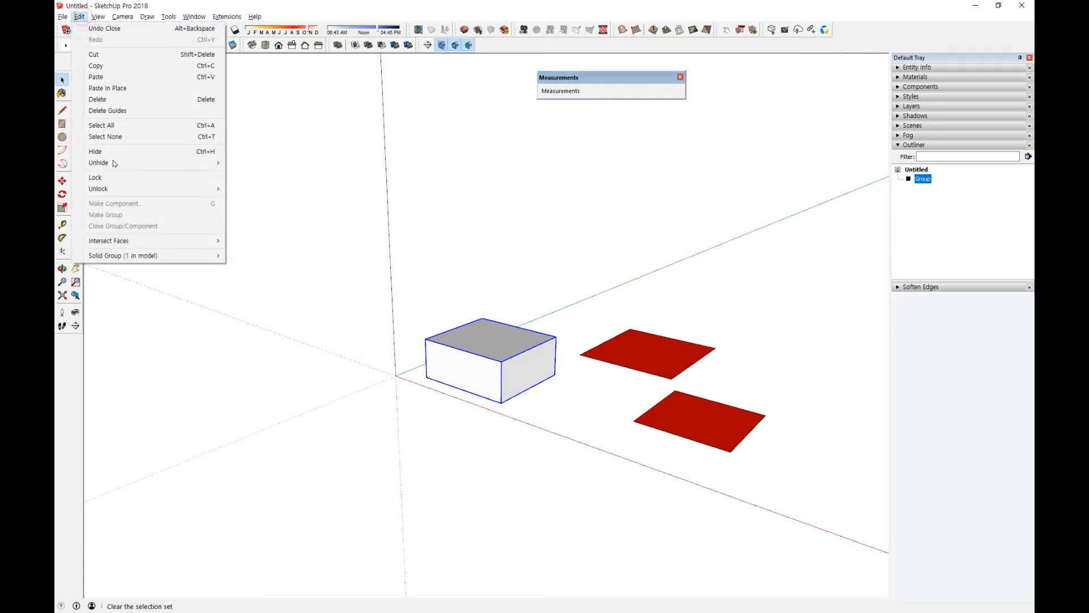
{"action": "mouse_move", "coordinate": [153, 242]}
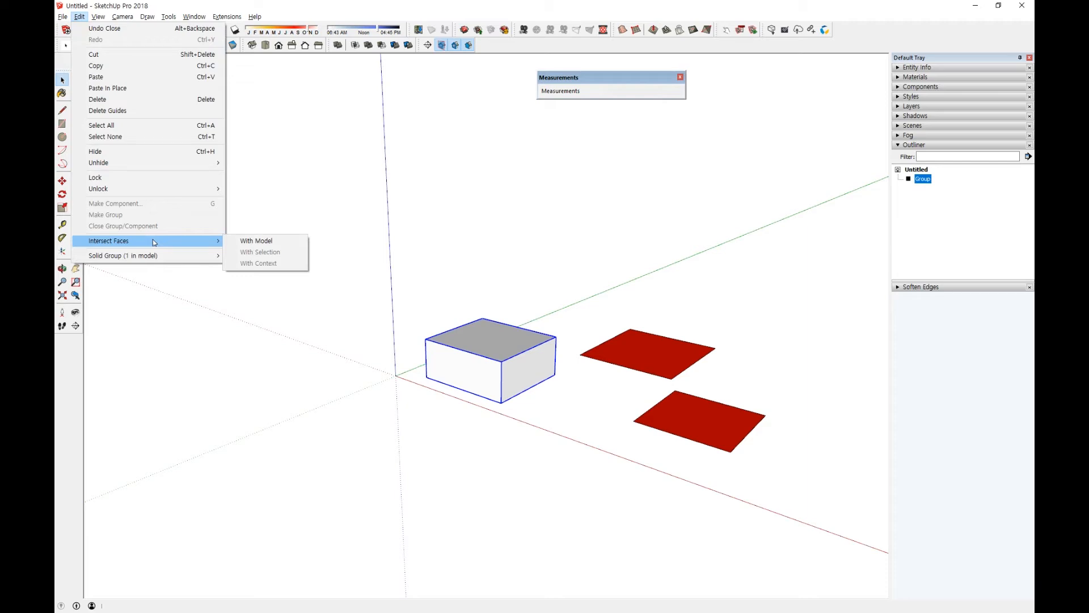
{"action": "left_click", "coordinate": [469, 244]}
Step: Delete both red rectangles beside the box
{"action": "left_click_drag", "start_coordinate": [775, 271], "coordinate": [665, 465]}
{"action": "left_click_drag", "start_coordinate": [590, 529], "coordinate": [593, 514]}
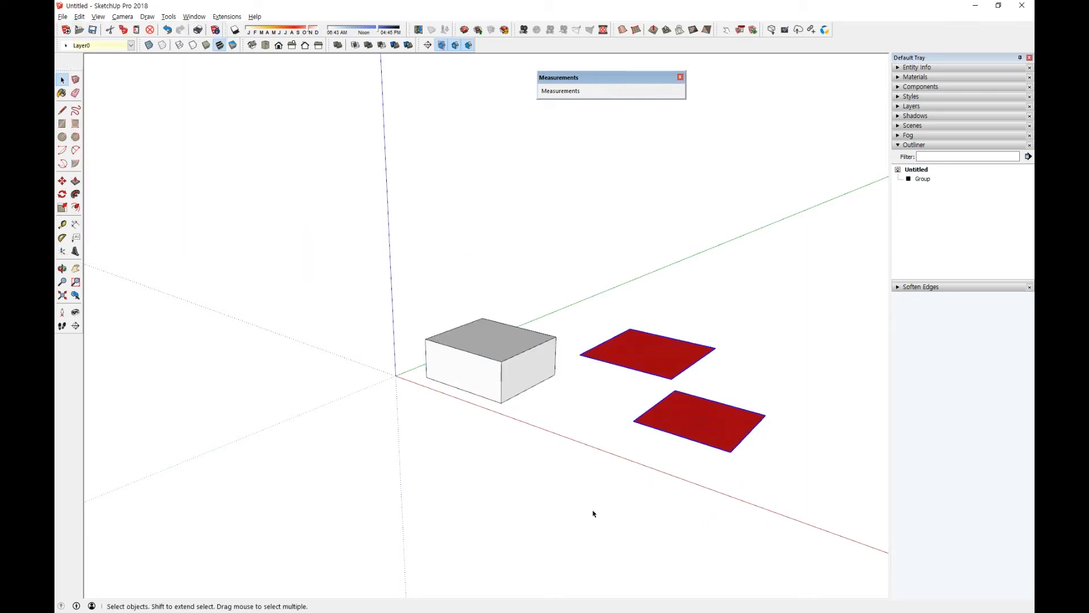
{"action": "key", "text": "Delete"}
Step: Draw a rectangle about 2945 x 4635 mm beside the low box and pull it up into a taller box
{"action": "left_click", "coordinate": [62, 123]}
{"action": "left_click", "coordinate": [548, 401]}
{"action": "left_click", "coordinate": [708, 375]}
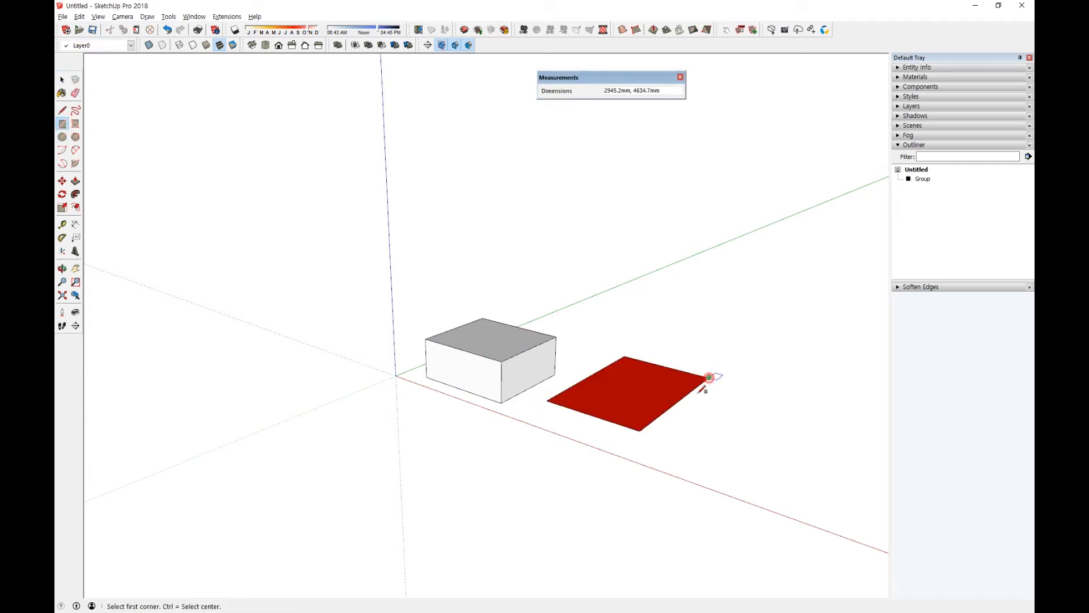
{"action": "key", "text": "p"}
{"action": "left_click", "coordinate": [644, 394]}
{"action": "left_click", "coordinate": [641, 311]}
Step: Select all the geometry of the taller box and make it a group
{"action": "key", "text": "space"}
{"action": "triple_click", "coordinate": [633, 345]}
{"action": "right_click", "coordinate": [633, 347]}
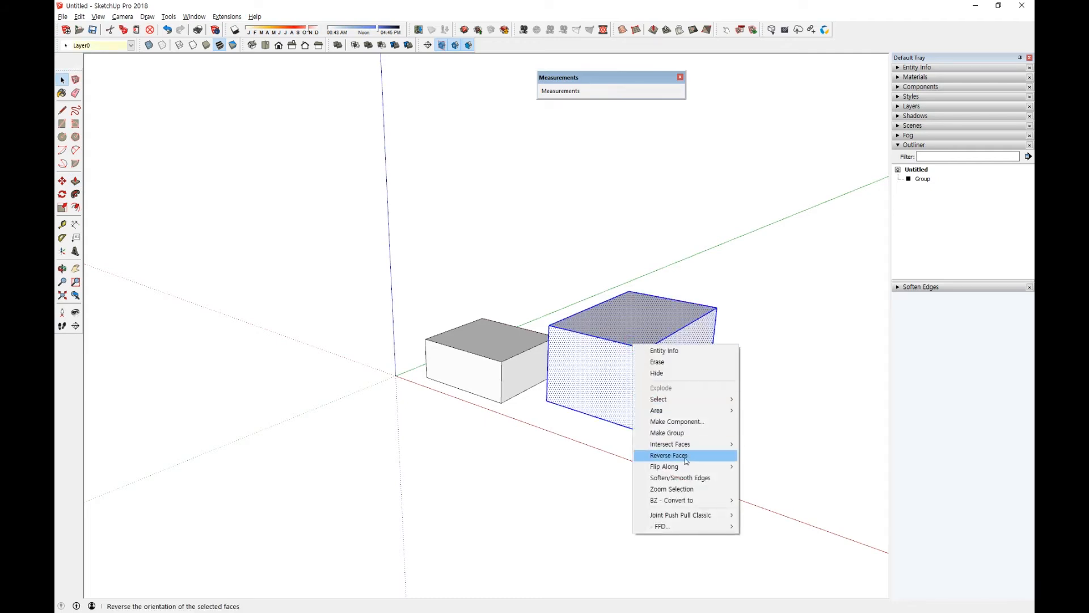
{"action": "left_click", "coordinate": [682, 432]}
Step: Move the taller group about 1539 mm into the corner of the low box and nudge it slightly so they overlap
{"action": "key", "text": "m"}
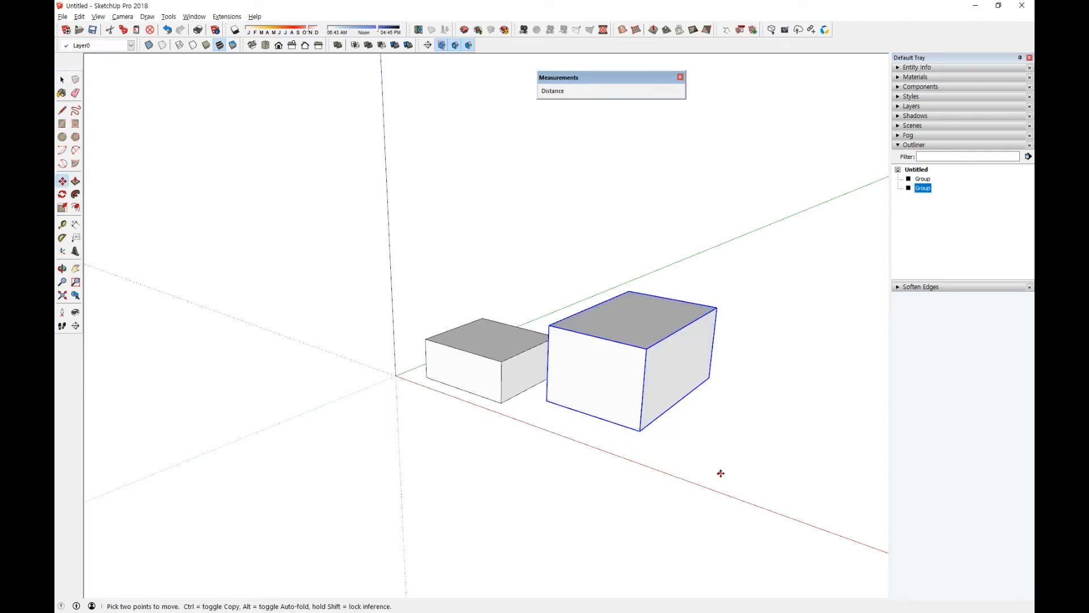
{"action": "left_click", "coordinate": [718, 472]}
{"action": "left_click", "coordinate": [658, 452]}
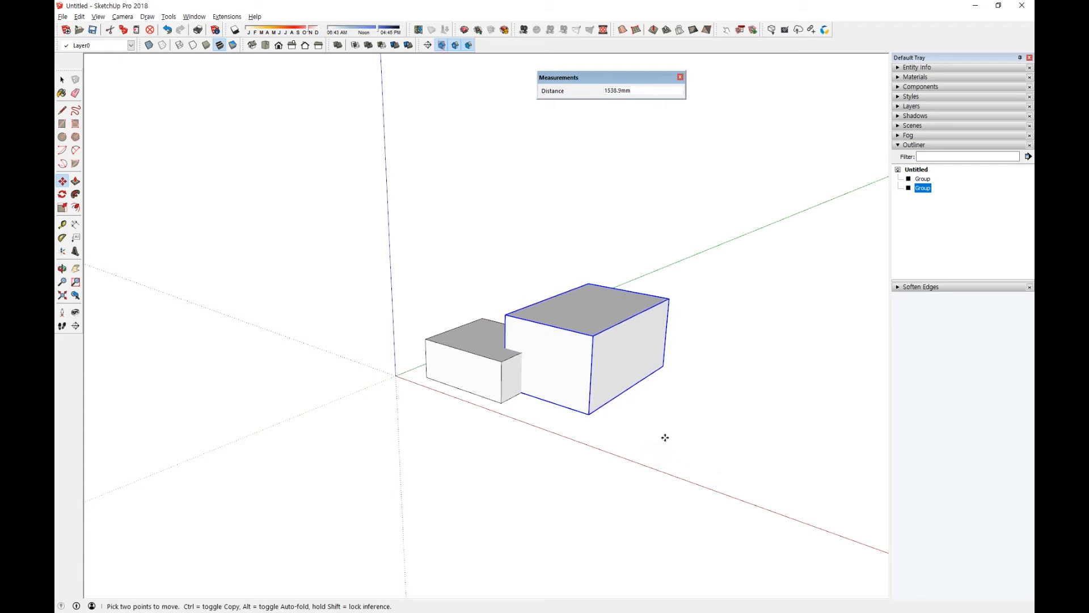
{"action": "left_click", "coordinate": [665, 437]}
{"action": "left_click", "coordinate": [664, 447]}
Step: Select both overlapping box groups and intersect their faces with the model
{"action": "middle_click_drag", "start_coordinate": [510, 376], "coordinate": [552, 380]}
{"action": "middle_click_drag", "start_coordinate": [494, 339], "coordinate": [529, 320]}
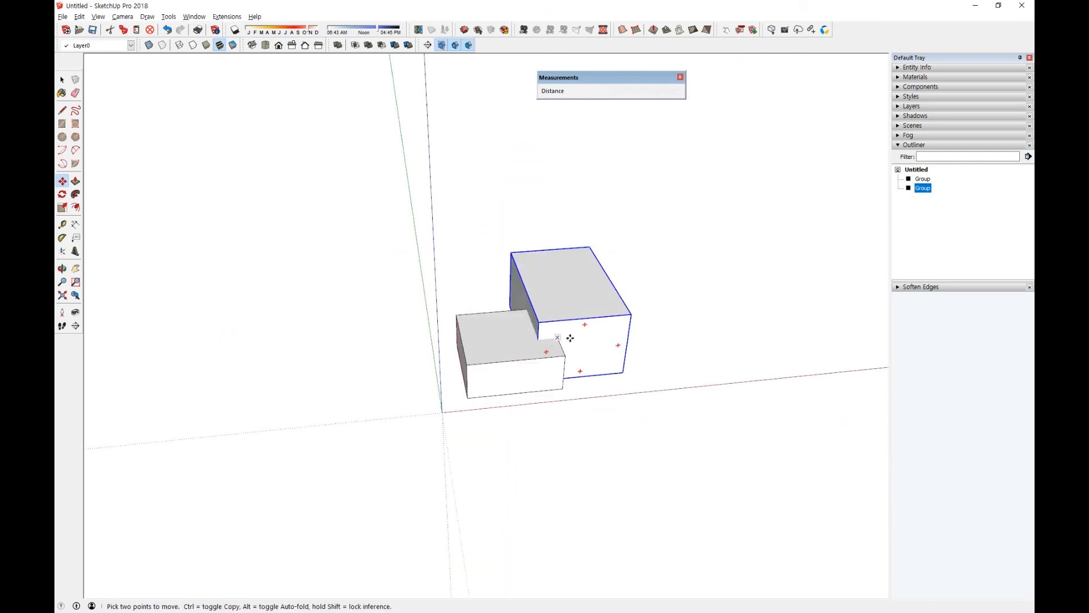
{"action": "scroll", "coordinate": [571, 338], "scroll_direction": "up", "scroll_amount": 4}
{"action": "middle_click_drag", "start_coordinate": [605, 348], "coordinate": [492, 348]}
{"action": "scroll", "coordinate": [501, 343], "scroll_direction": "down", "scroll_amount": 2}
{"action": "key", "text": "space"}
{"action": "left_click_drag", "start_coordinate": [671, 496], "coordinate": [436, 310]}
{"action": "left_click", "coordinate": [80, 16]}
{"action": "mouse_move", "coordinate": [122, 241]}
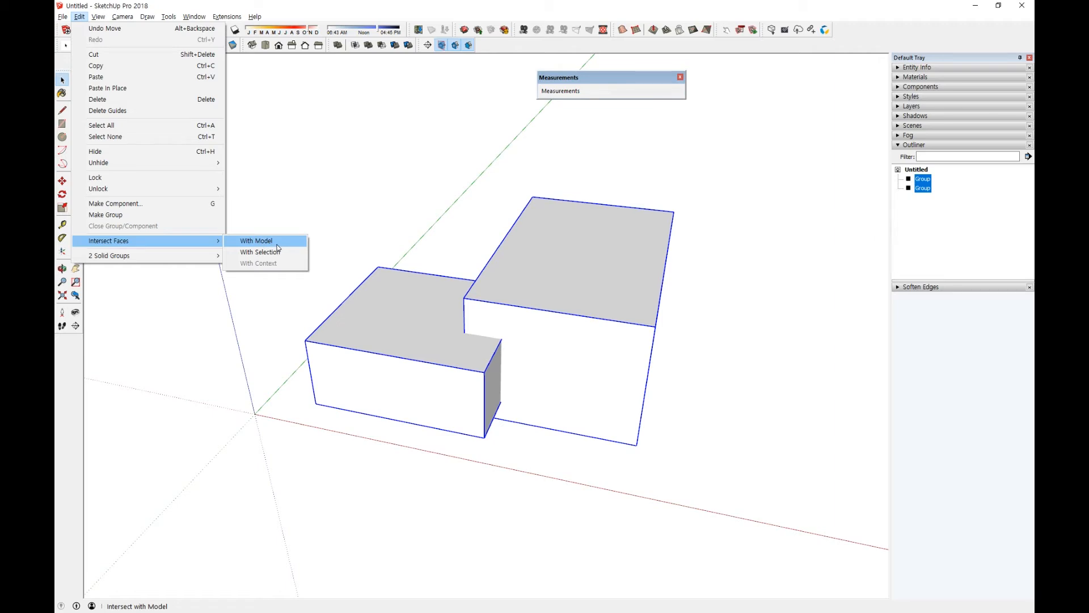
{"action": "left_click", "coordinate": [278, 245]}
Step: Move the taller box group well away from the low box and the intersection edges
{"action": "left_click", "coordinate": [365, 226]}
{"action": "left_click", "coordinate": [516, 292]}
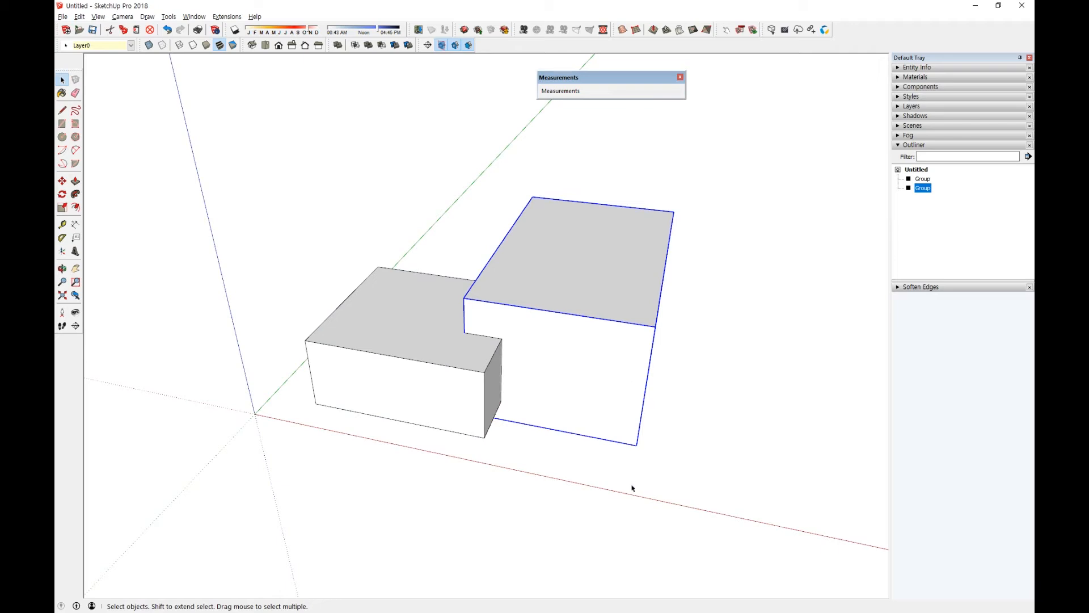
{"action": "key", "text": "m"}
{"action": "left_click", "coordinate": [608, 499]}
{"action": "left_click", "coordinate": [797, 440]}
Step: Move the low box group about 2189 mm away from the intersection edges, and undo that move
{"action": "key", "text": "space"}
{"action": "left_click", "coordinate": [445, 382]}
{"action": "key", "text": "m"}
{"action": "left_click", "coordinate": [530, 462]}
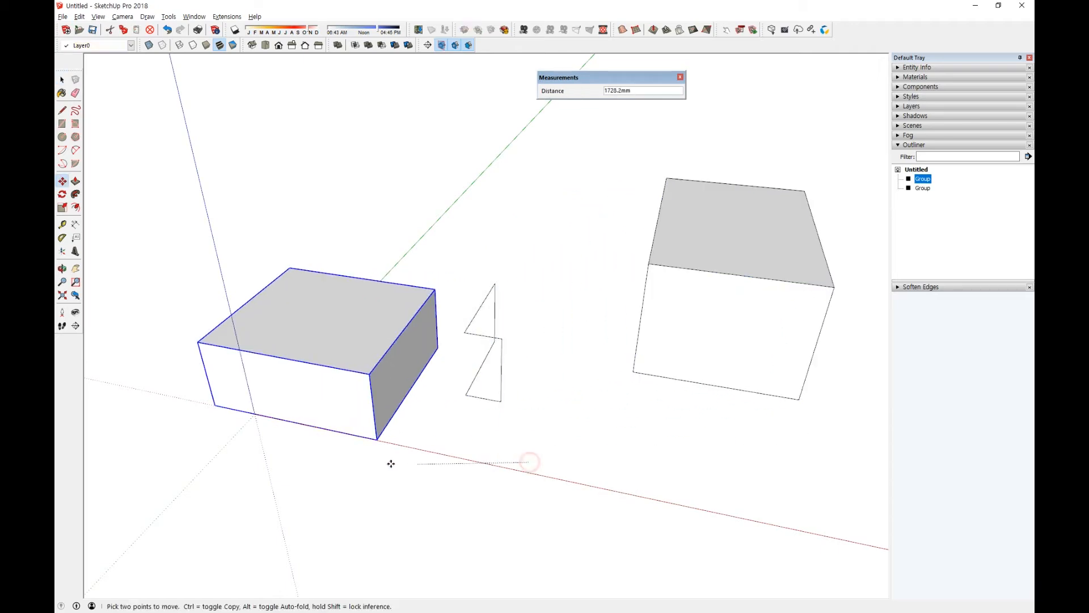
{"action": "left_click", "coordinate": [389, 462]}
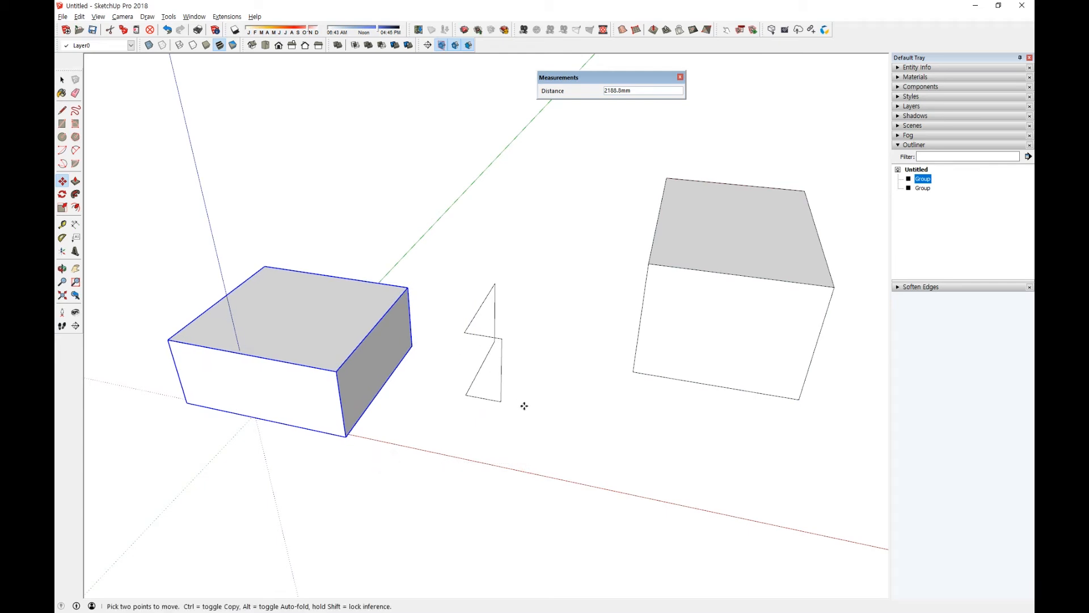
{"action": "key", "text": "ctrl+z"}
Step: Select only the loose intersection edges on the low box and cut them to the clipboard
{"action": "key", "text": "space"}
{"action": "left_click", "coordinate": [535, 408]}
{"action": "left_click_drag", "start_coordinate": [443, 238], "coordinate": [578, 457]}
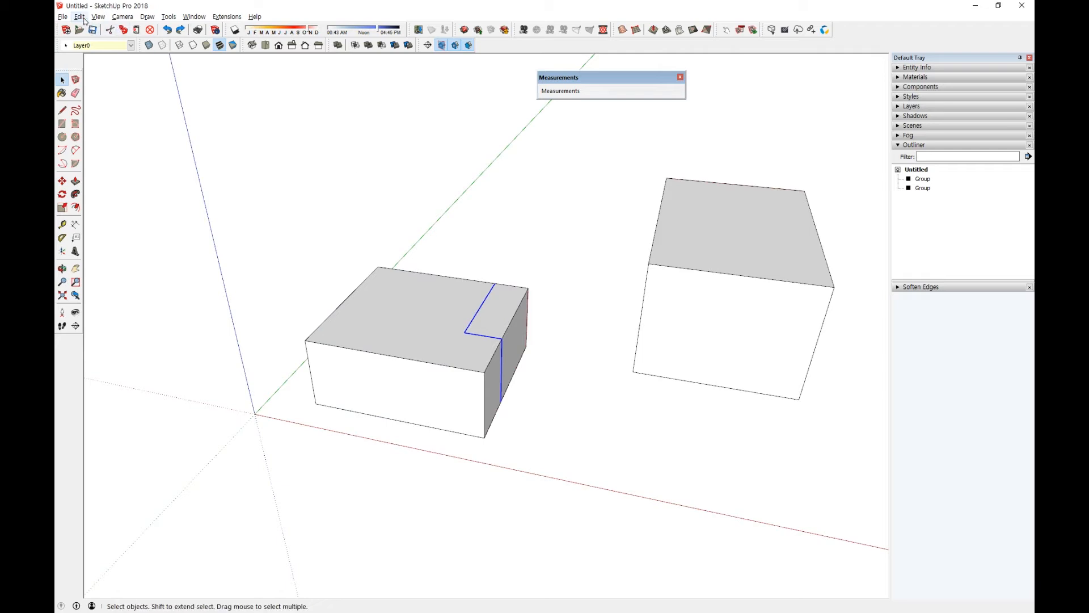
{"action": "left_click", "coordinate": [80, 17]}
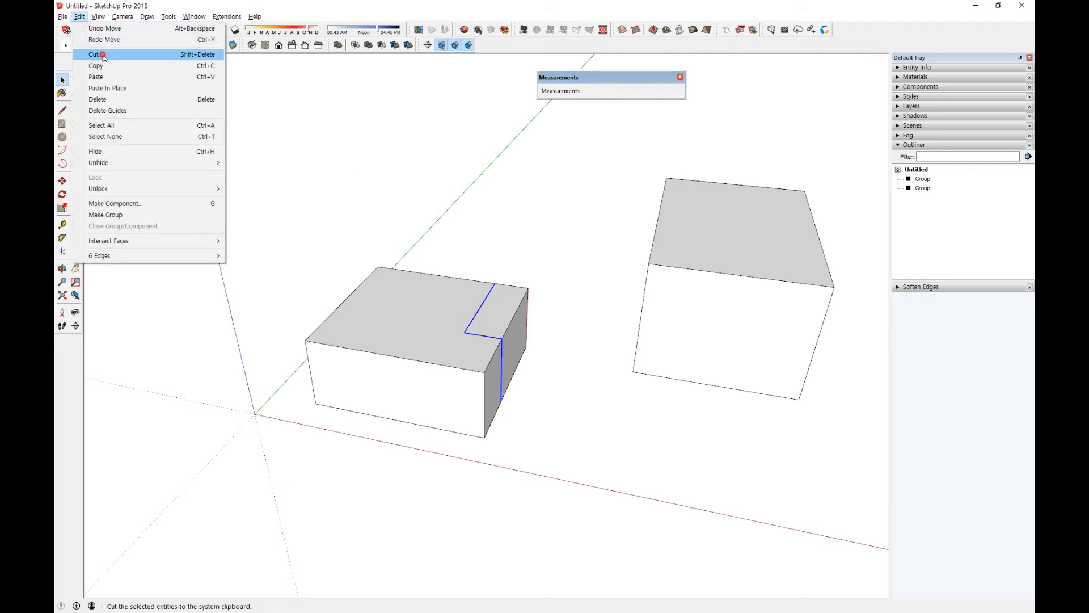
{"action": "left_click", "coordinate": [102, 54]}
Step: Open the low box group for editing and paste the cut intersection edges in place inside it
{"action": "double_click", "coordinate": [478, 318]}
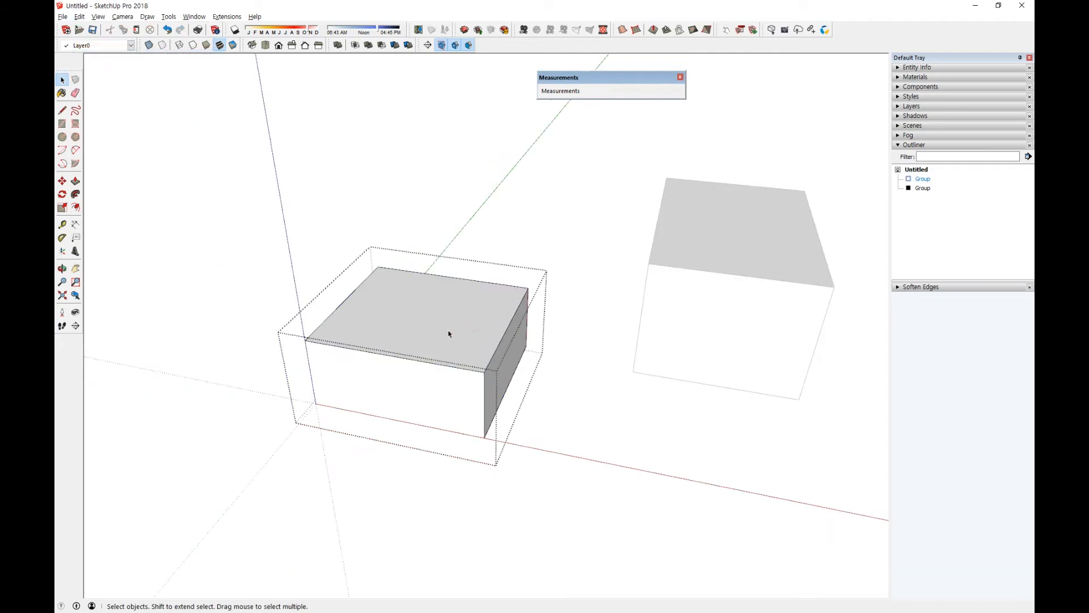
{"action": "left_click", "coordinate": [79, 16]}
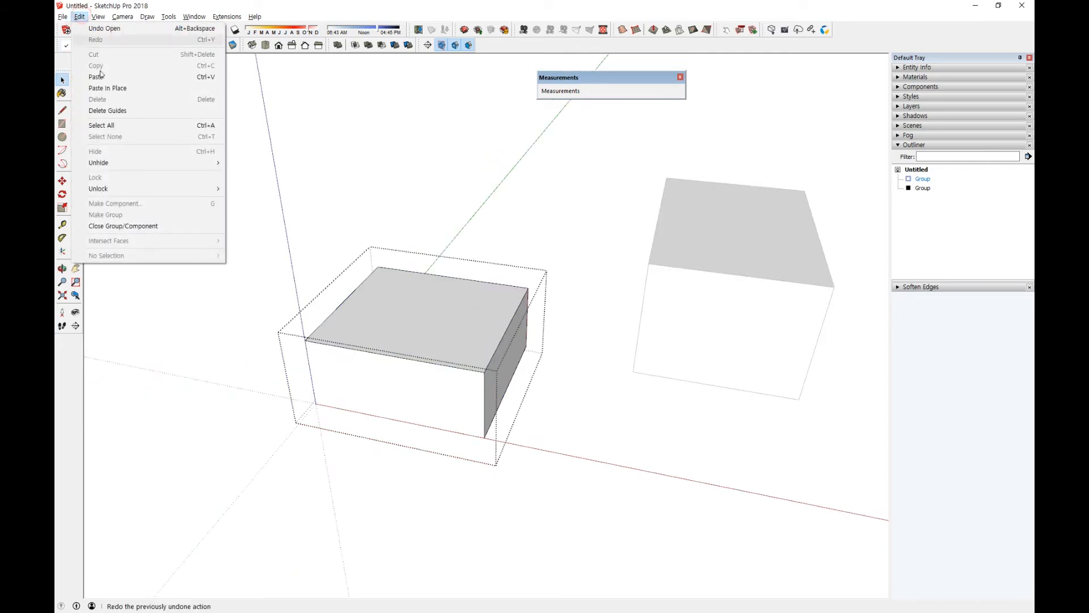
{"action": "left_click", "coordinate": [115, 89]}
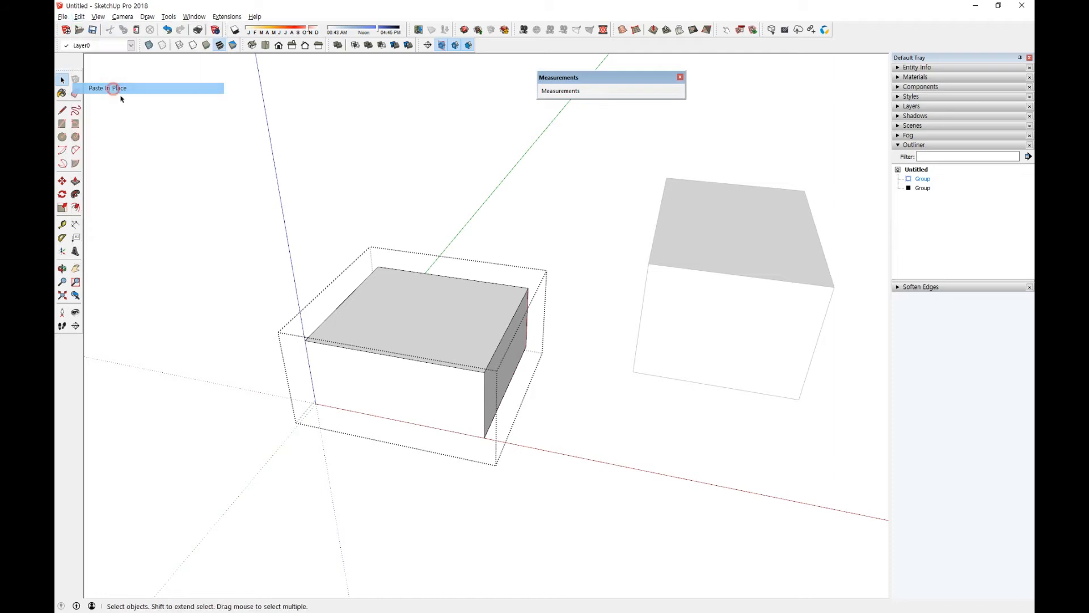
{"action": "middle_click_drag", "start_coordinate": [537, 344], "coordinate": [479, 316]}
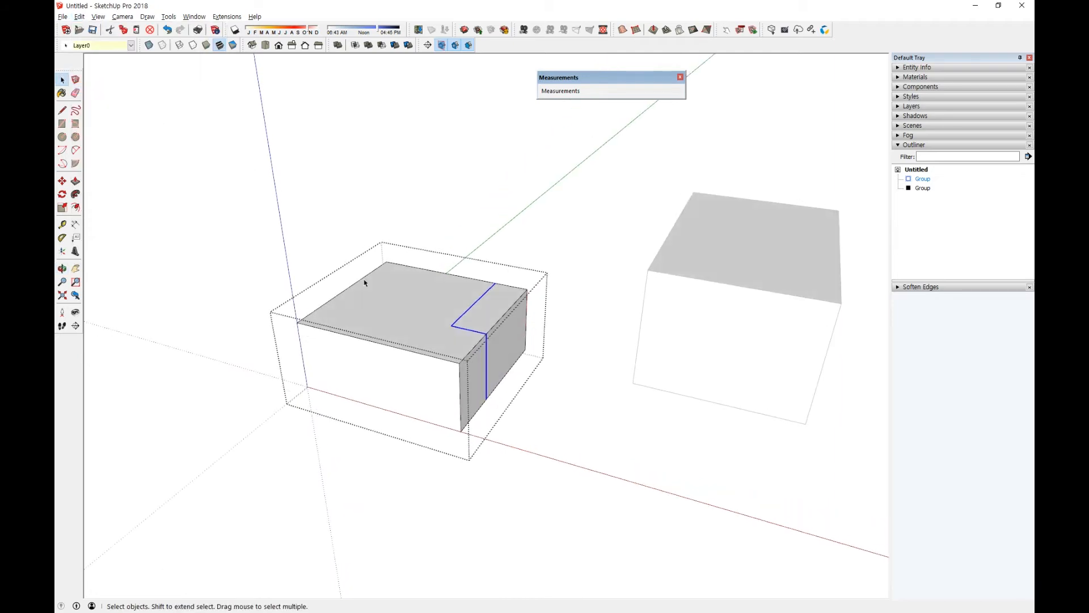
Step: Push the corner area outlined by the pasted edges down through the low box to cut a notch, and close the group
{"action": "left_click", "coordinate": [75, 181]}
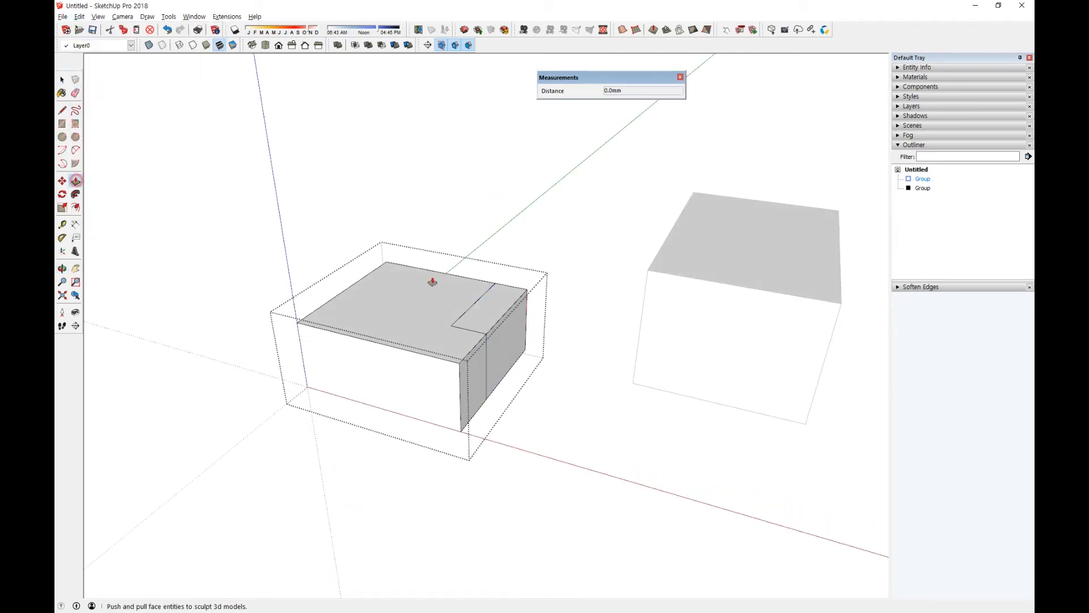
{"action": "left_click_drag", "start_coordinate": [489, 296], "coordinate": [503, 379]}
{"action": "left_click", "coordinate": [502, 375]}
{"action": "key", "text": "space"}
{"action": "left_click", "coordinate": [570, 342]}
{"action": "mouse_move", "coordinate": [467, 402]}
{"action": "middle_mouse_down"}
{"action": "mouse_move", "coordinate": [450, 413]}
{"action": "mouse_move", "coordinate": [460, 406]}
{"action": "middle_mouse_up"}
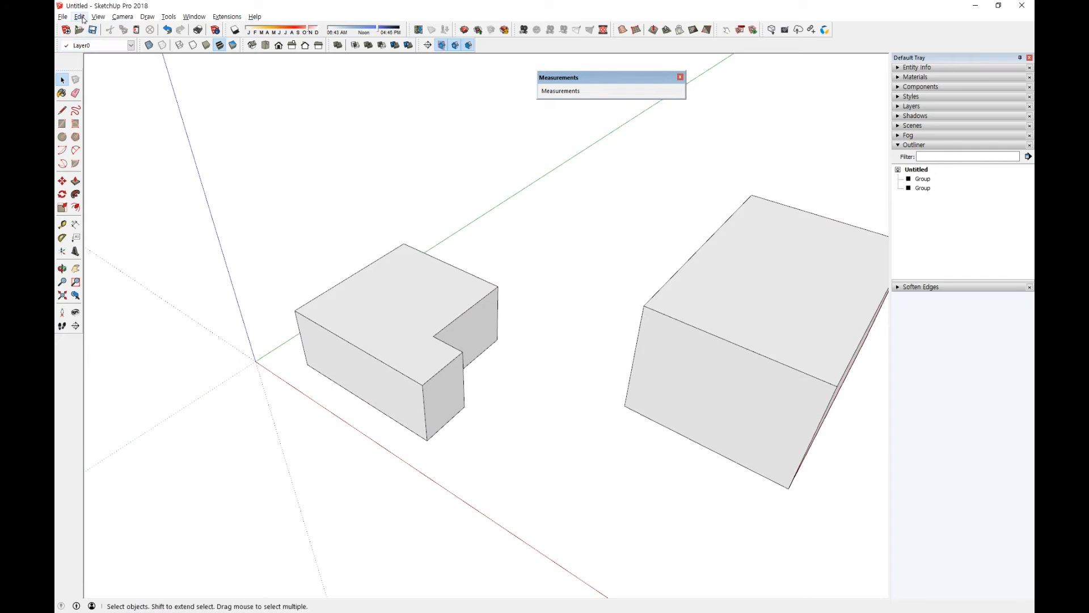
Step: Select the notched box group and examine the group commands available for it, including Intersect Faces, Make Component and Flip Along
{"action": "left_click", "coordinate": [79, 17]}
{"action": "left_click", "coordinate": [425, 275]}
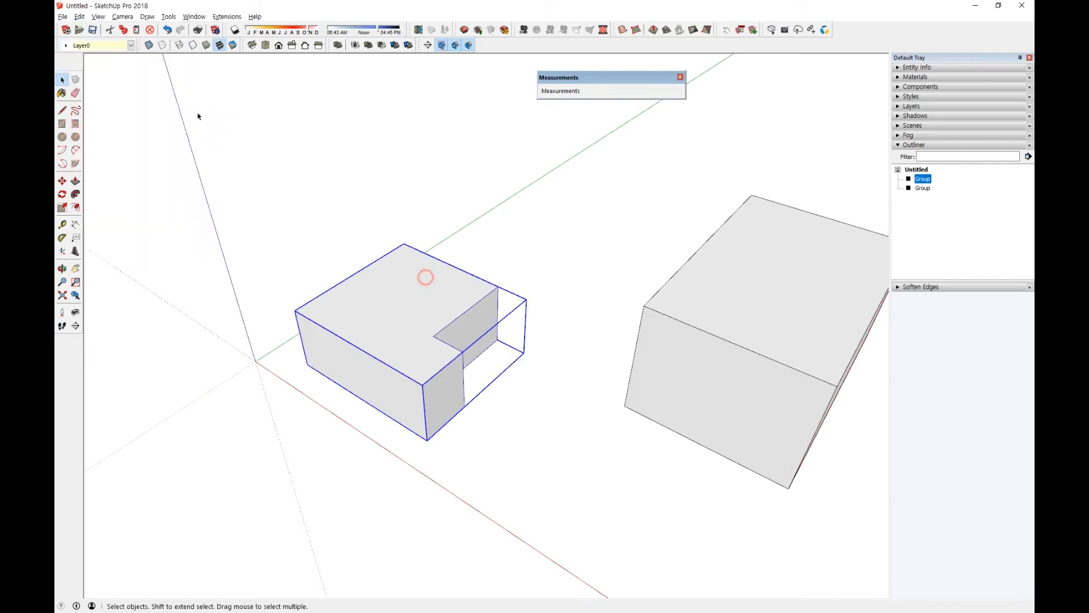
{"action": "left_click", "coordinate": [79, 16]}
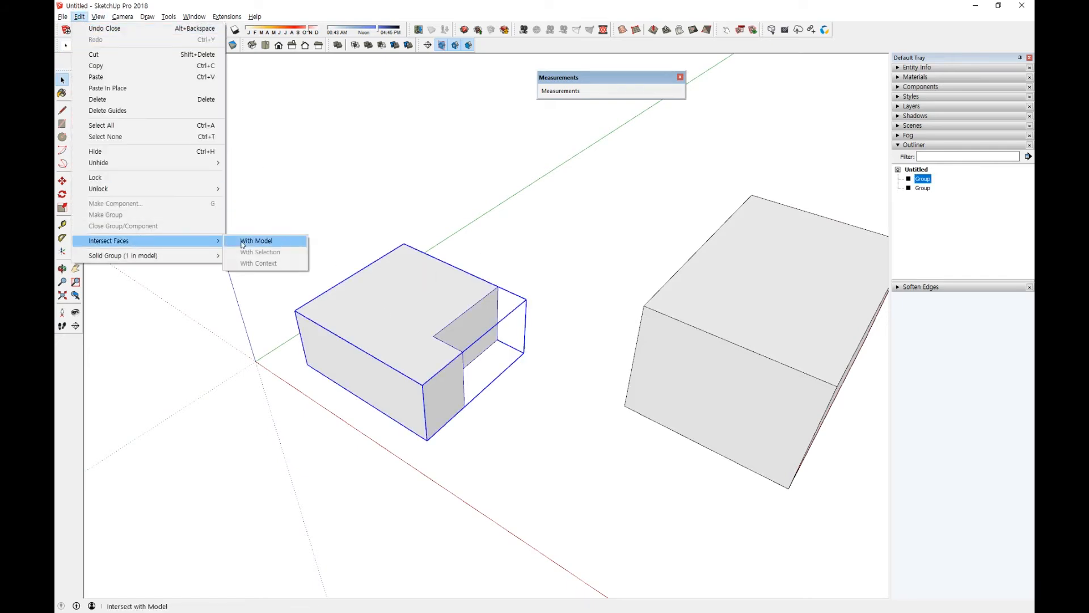
{"action": "mouse_move", "coordinate": [159, 253]}
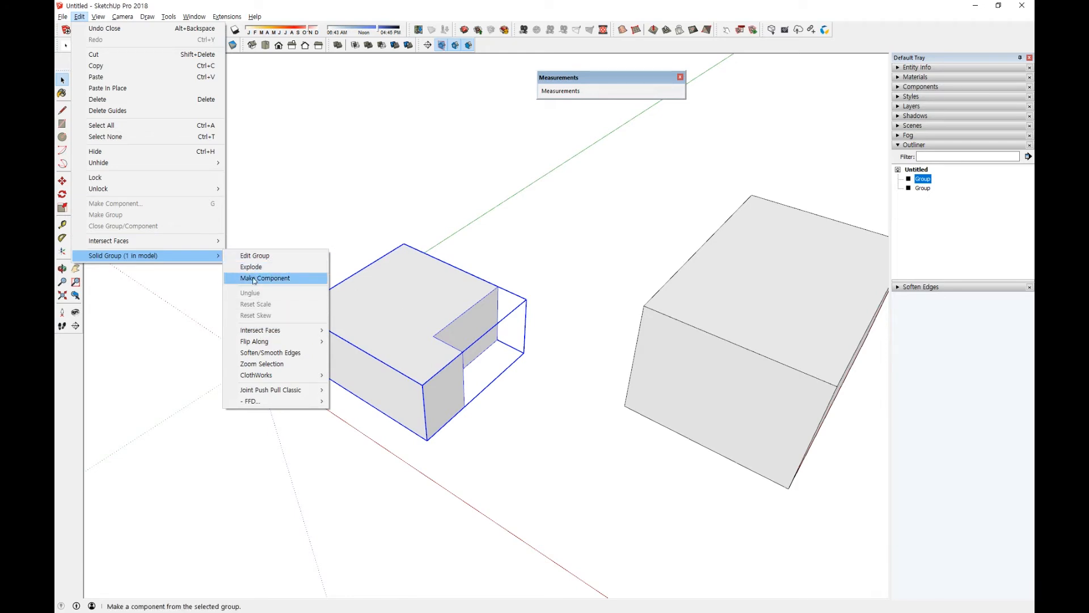
{"action": "right_click", "coordinate": [393, 292]}
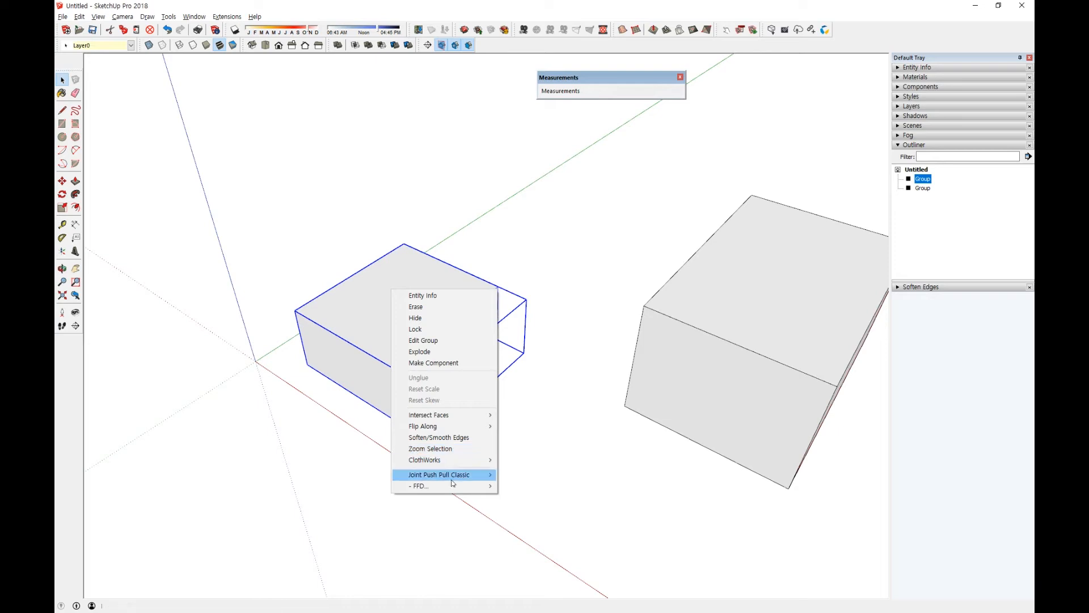
{"action": "mouse_move", "coordinate": [453, 474]}
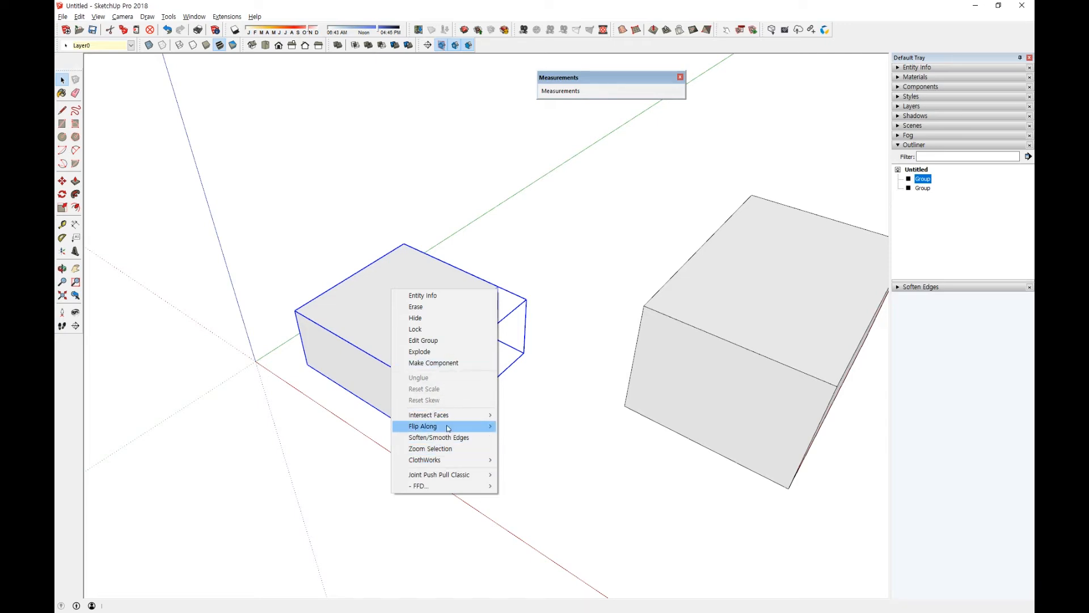
{"action": "mouse_move", "coordinate": [449, 428]}
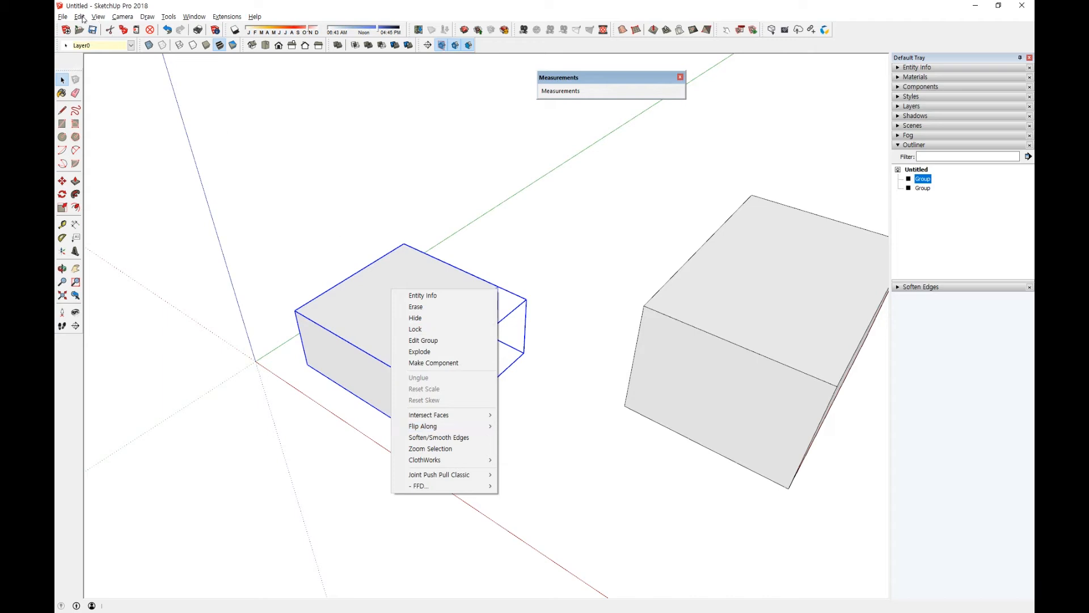
{"action": "left_click", "coordinate": [79, 16]}
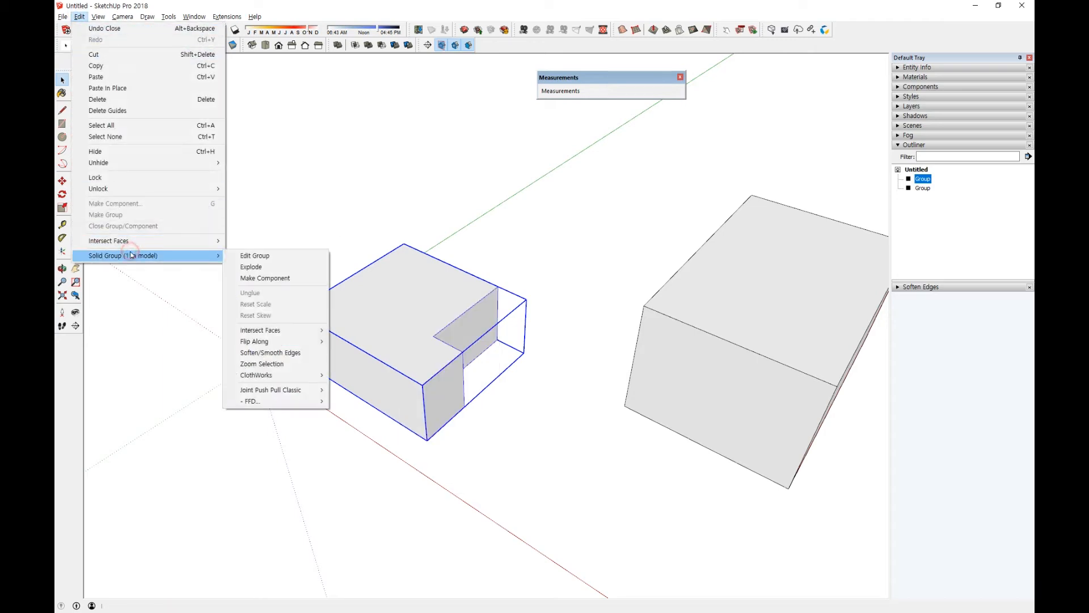
{"action": "mouse_move", "coordinate": [277, 342]}
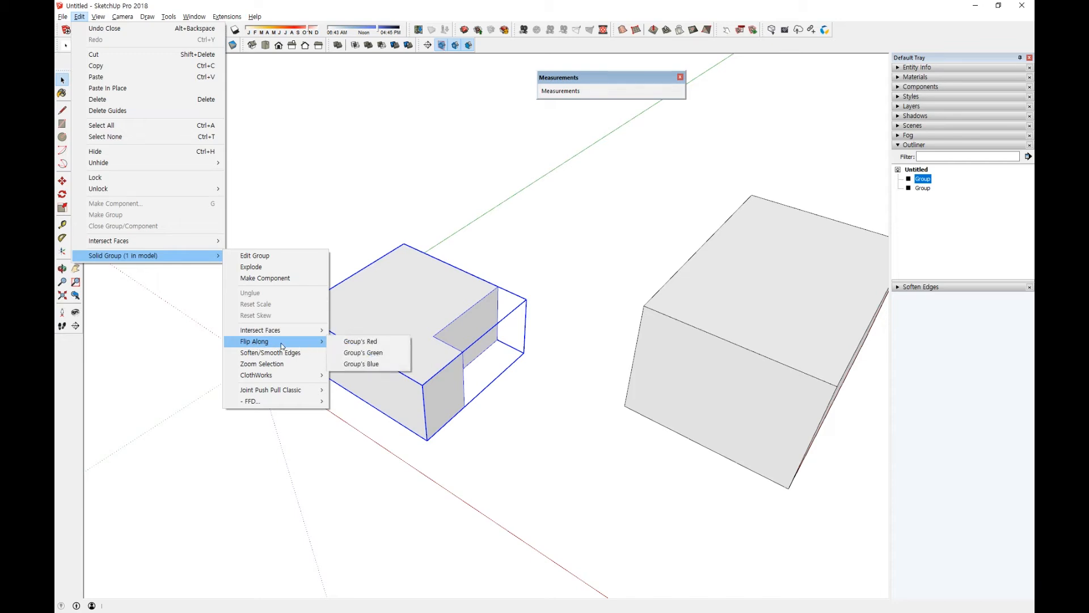
{"action": "left_click", "coordinate": [408, 309]}
Step: Flip the notched box group along its red axis, and flip it back along the same axis
{"action": "right_click", "coordinate": [409, 298]}
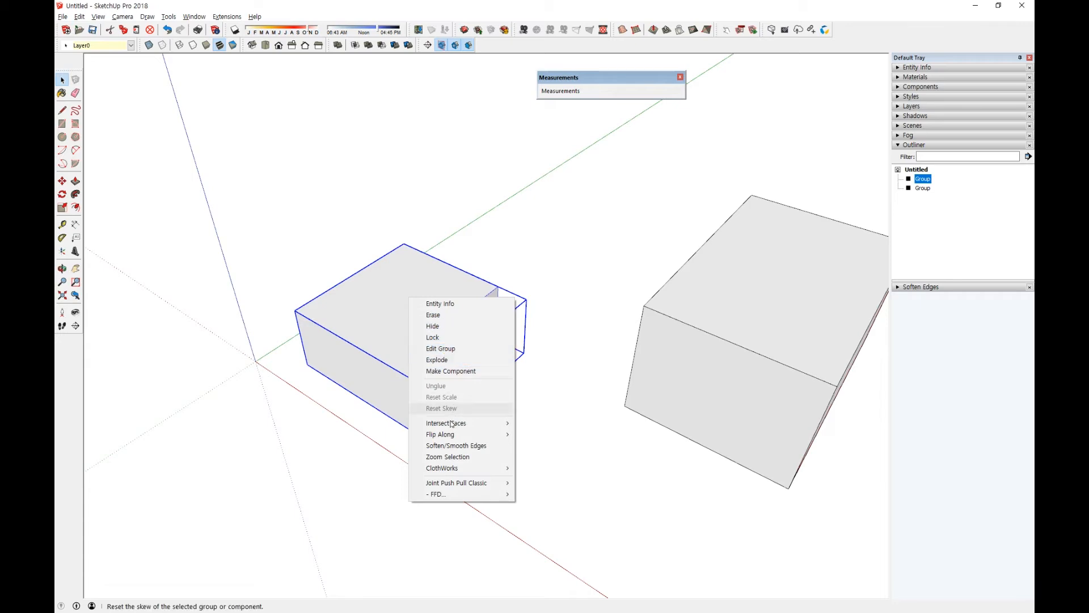
{"action": "mouse_move", "coordinate": [499, 434]}
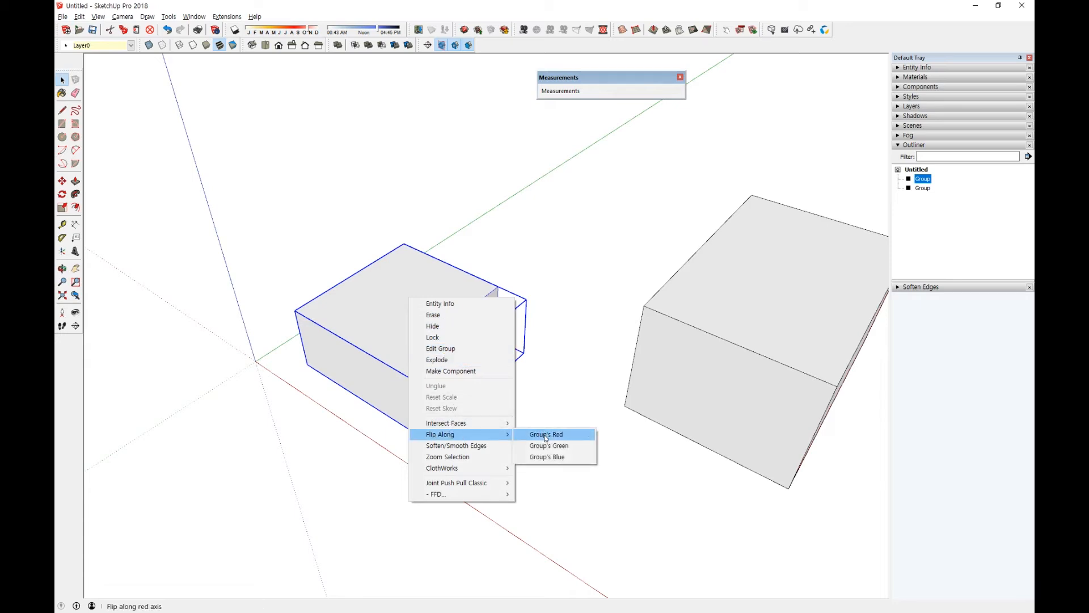
{"action": "left_click", "coordinate": [546, 435]}
{"action": "right_click", "coordinate": [386, 289]}
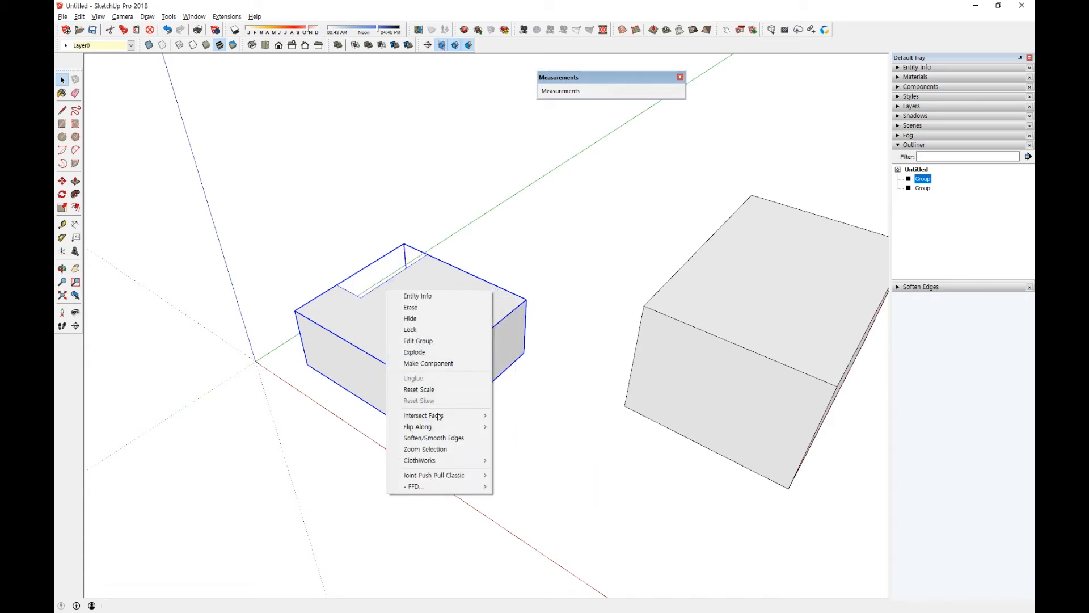
{"action": "mouse_move", "coordinate": [454, 426]}
{"action": "left_click", "coordinate": [519, 426]}
Step: Flip the notched box group along its green axis and along its blue axis
{"action": "right_click", "coordinate": [431, 325]}
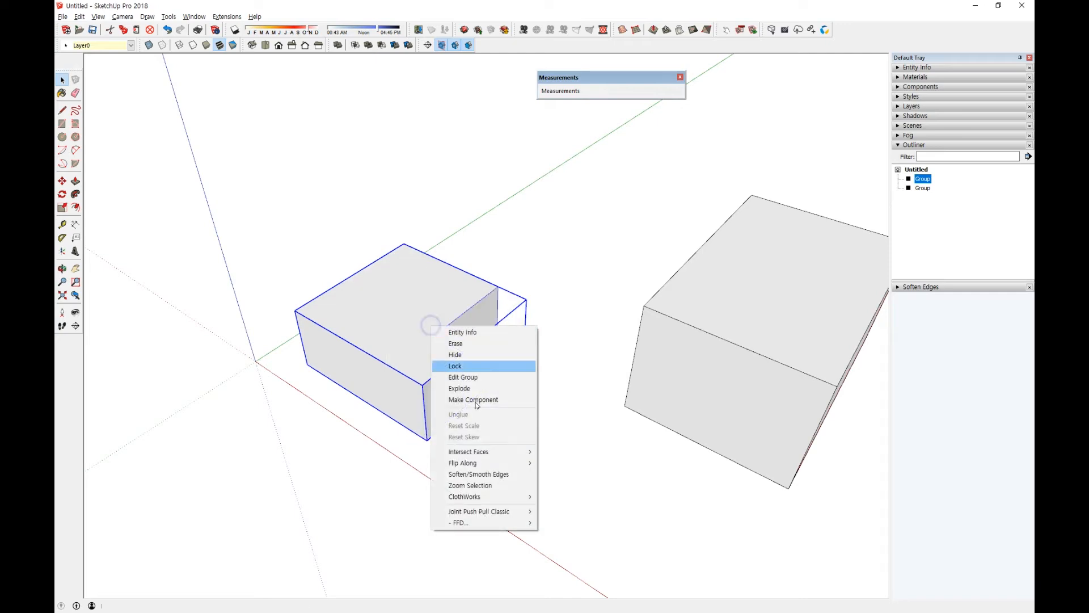
{"action": "mouse_move", "coordinate": [499, 463]}
{"action": "left_click", "coordinate": [557, 474]}
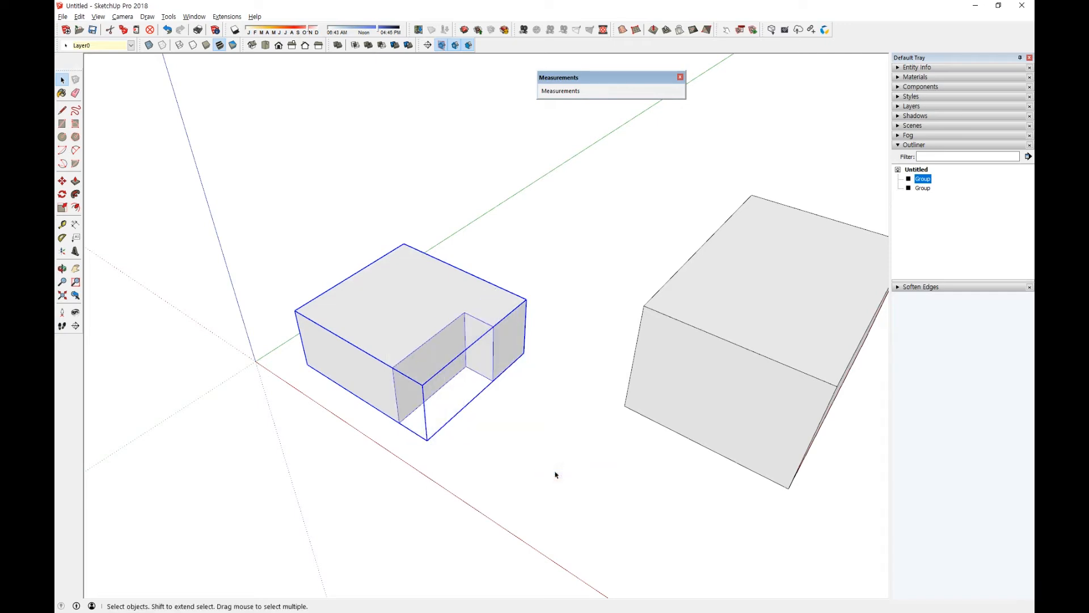
{"action": "left_click", "coordinate": [548, 425]}
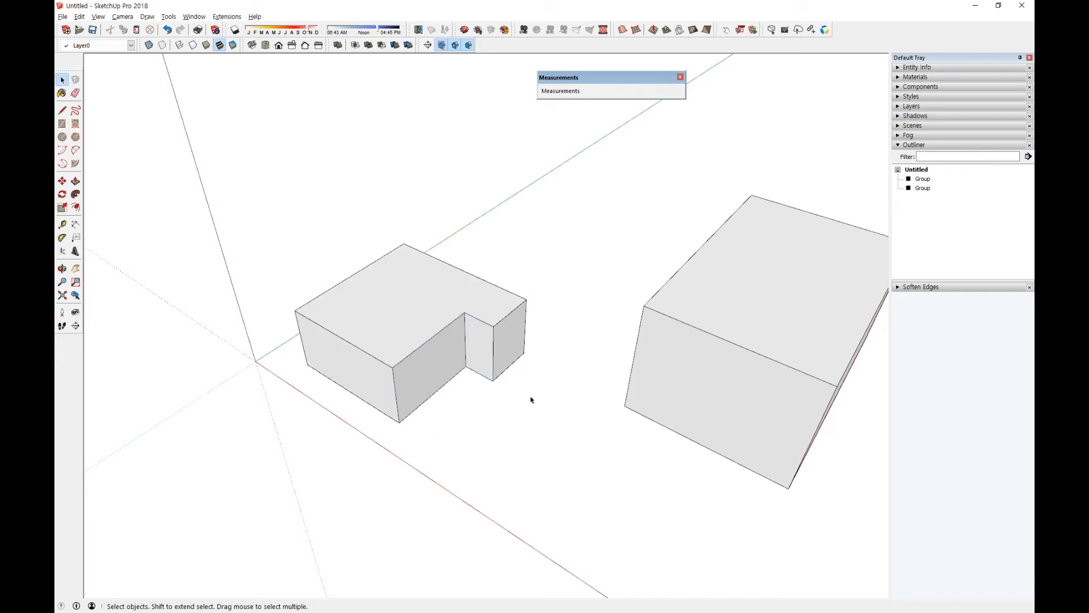
{"action": "right_click", "coordinate": [419, 322]}
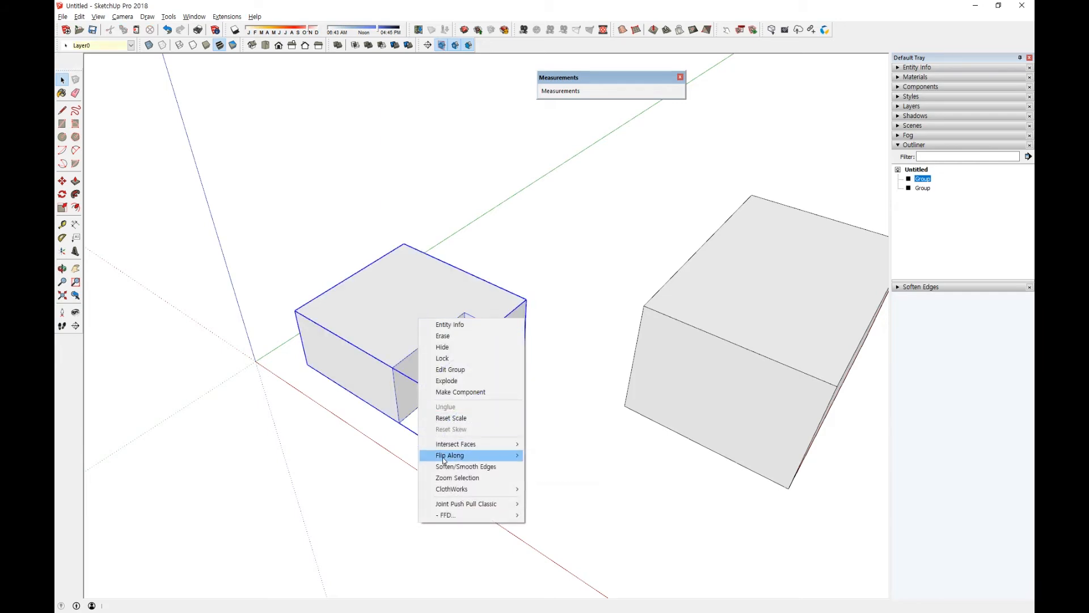
{"action": "mouse_move", "coordinate": [482, 460]}
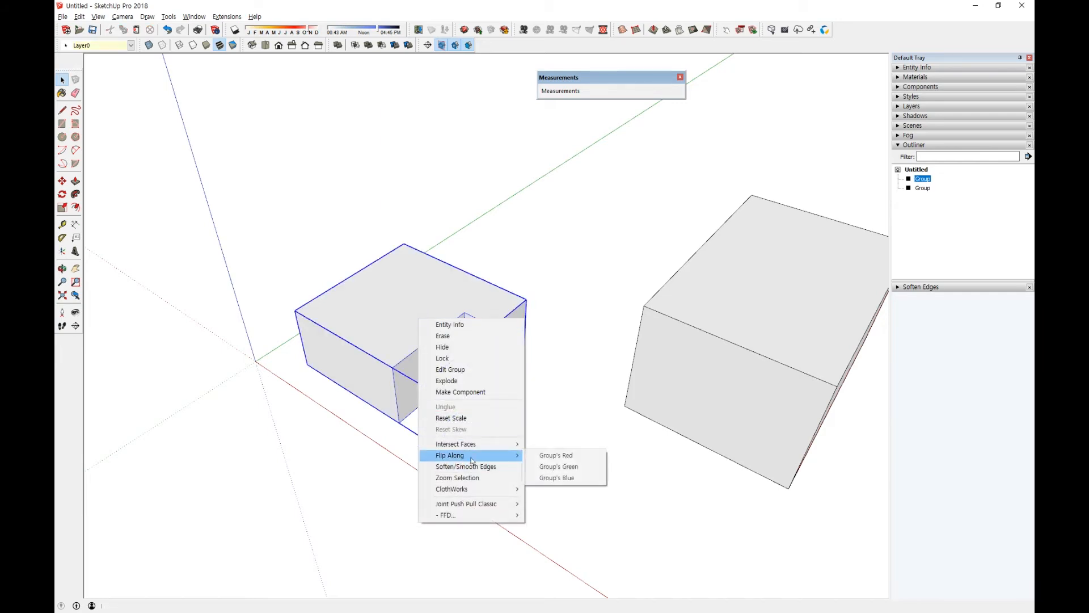
{"action": "left_click", "coordinate": [561, 478]}
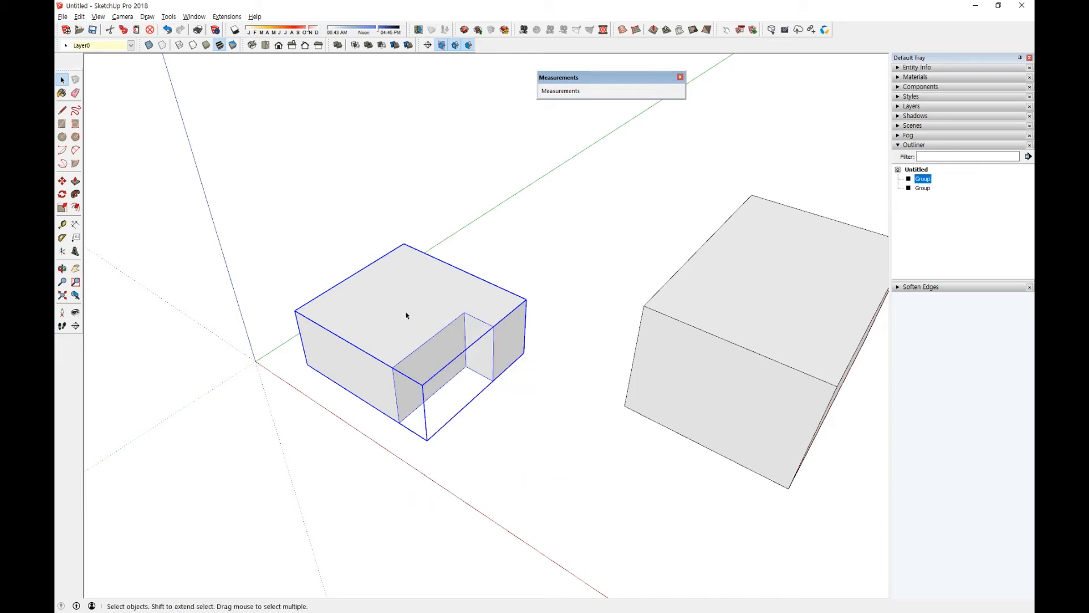
Step: Inside the notched box group, draw a diagonal line across the side face's upper corner and push the triangle through to bevel the top edge
{"action": "double_click", "coordinate": [348, 307]}
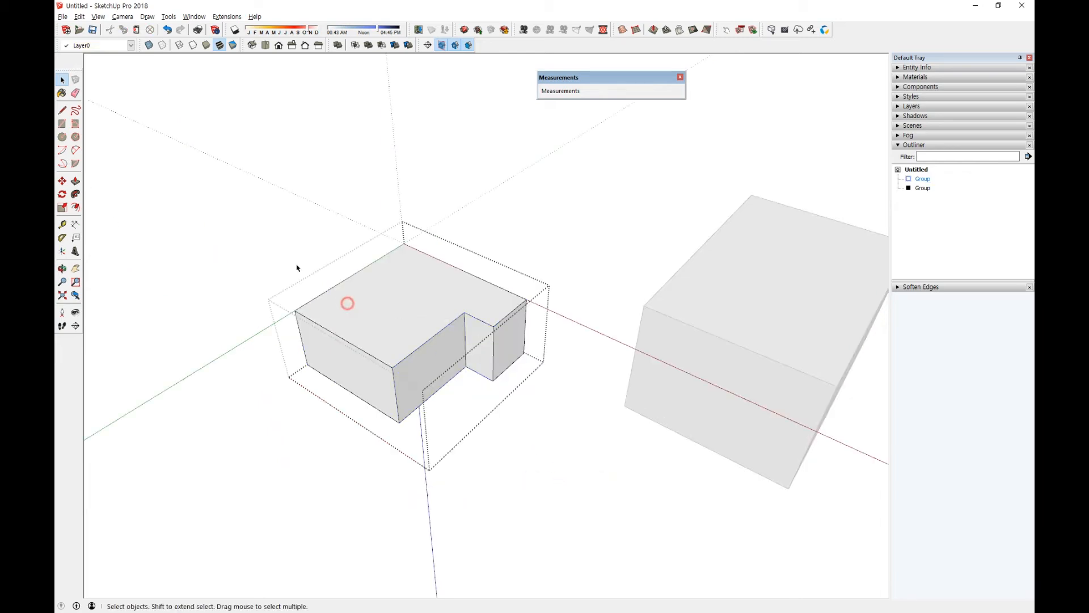
{"action": "key", "text": "l"}
{"action": "left_click", "coordinate": [418, 348]}
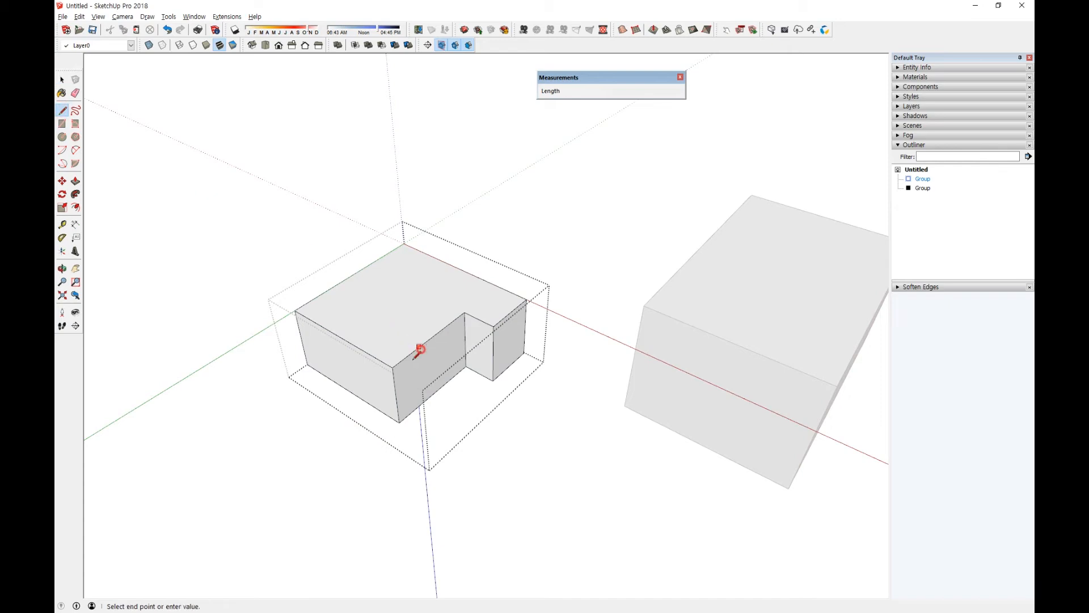
{"action": "left_click", "coordinate": [395, 388]}
{"action": "key", "text": "p"}
{"action": "left_click_drag", "start_coordinate": [397, 370], "coordinate": [295, 320]}
{"action": "key", "text": "space"}
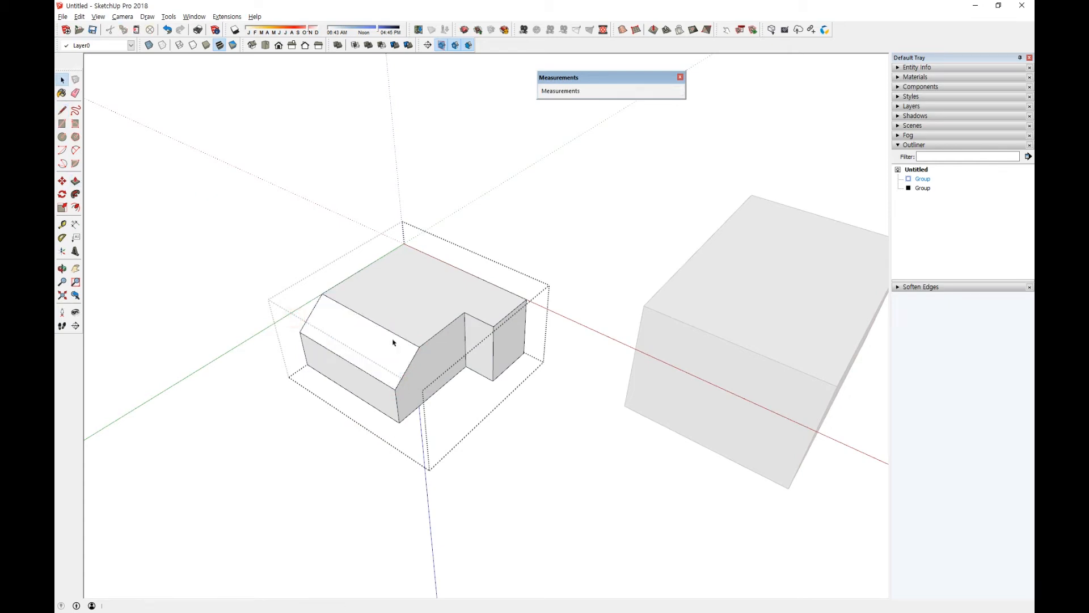
{"action": "left_click", "coordinate": [408, 328]}
{"action": "left_click", "coordinate": [577, 416]}
Step: Flip the beveled box group along its blue axis so the bevel moves to its underside, and clear the selection
{"action": "right_click", "coordinate": [447, 344]}
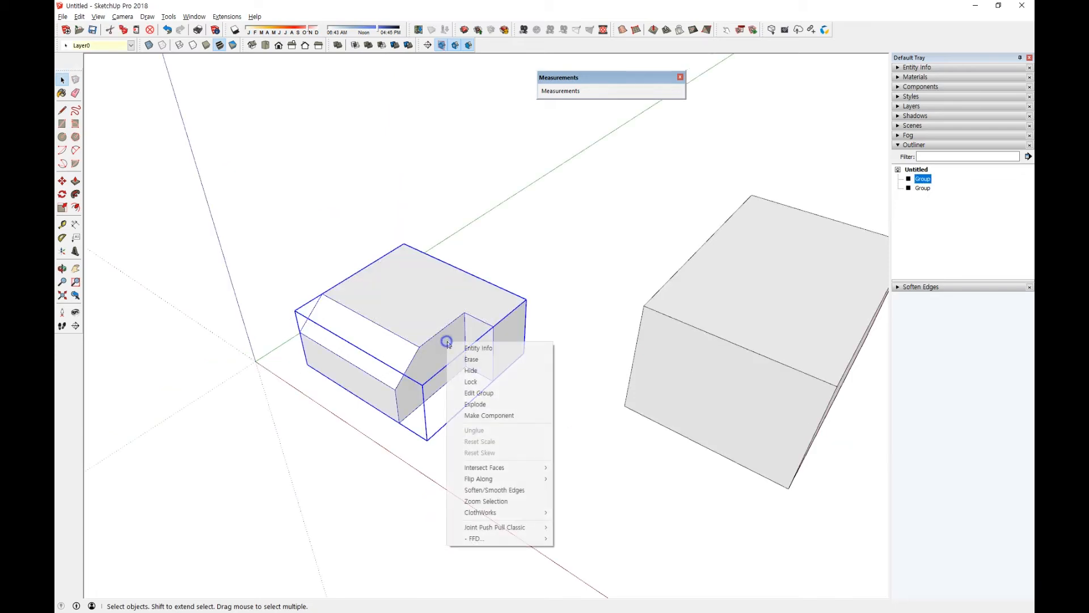
{"action": "mouse_move", "coordinate": [511, 479]}
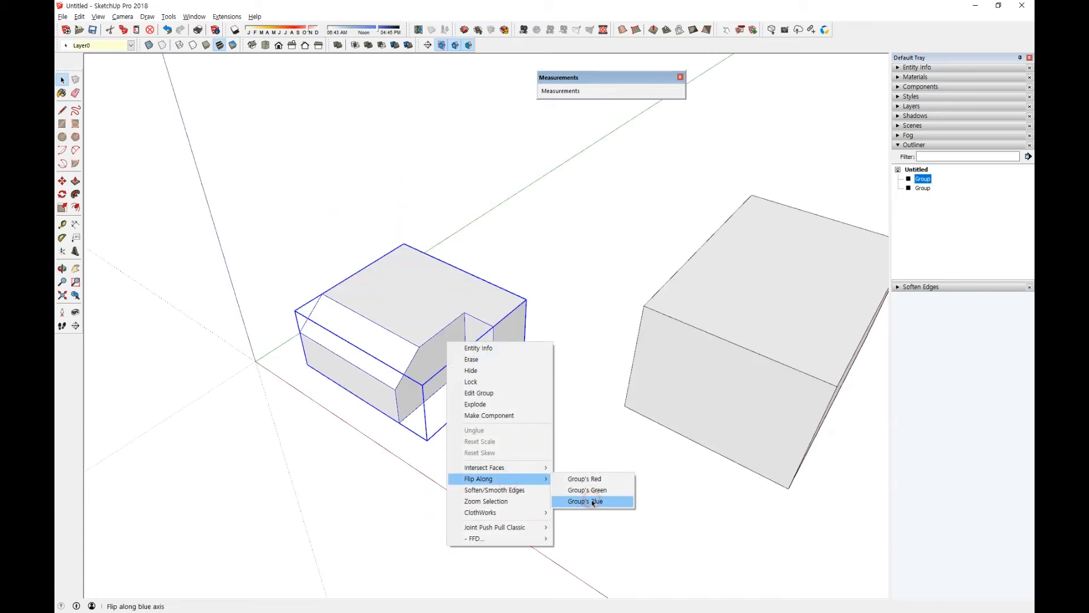
{"action": "left_click", "coordinate": [593, 502]}
{"action": "middle_click_drag", "start_coordinate": [400, 402], "coordinate": [409, 295]}
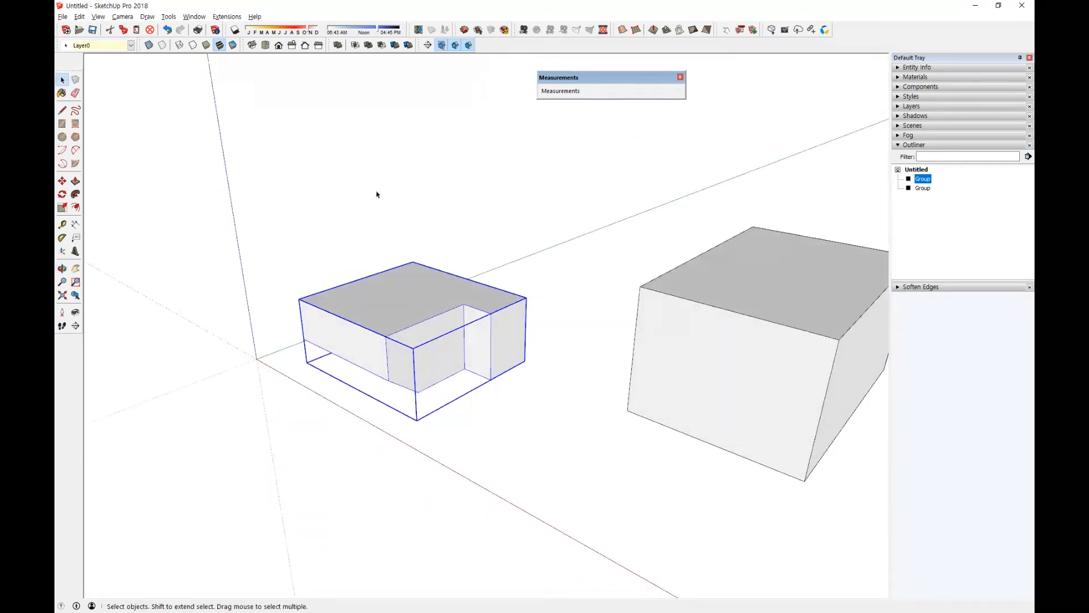
{"action": "left_click", "coordinate": [352, 150]}
Step: Turn on the display of hidden geometry in the model
{"action": "left_click", "coordinate": [80, 16]}
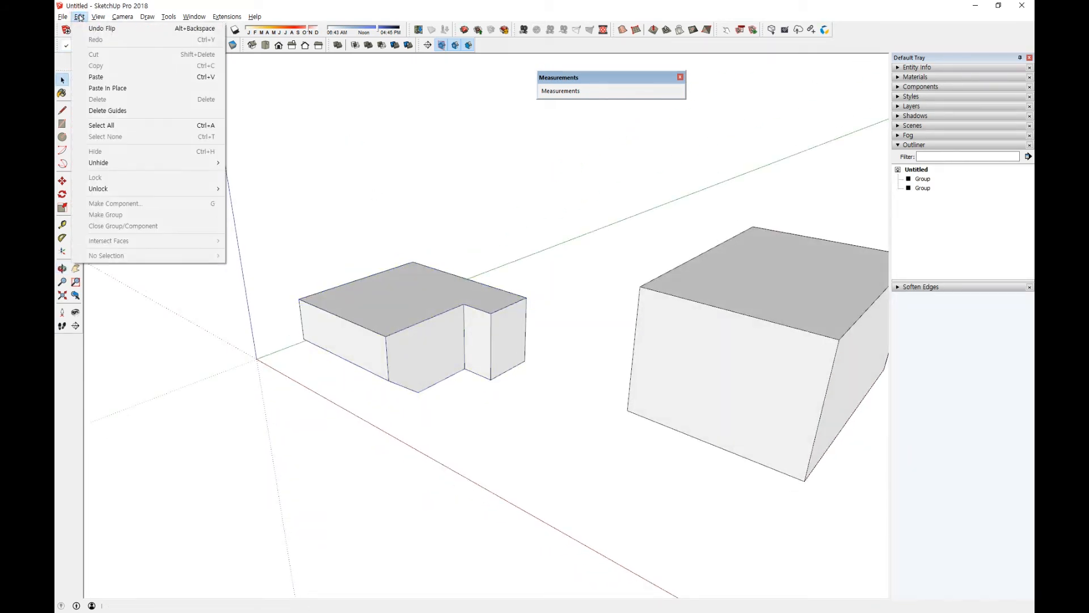
{"action": "mouse_move", "coordinate": [96, 17]}
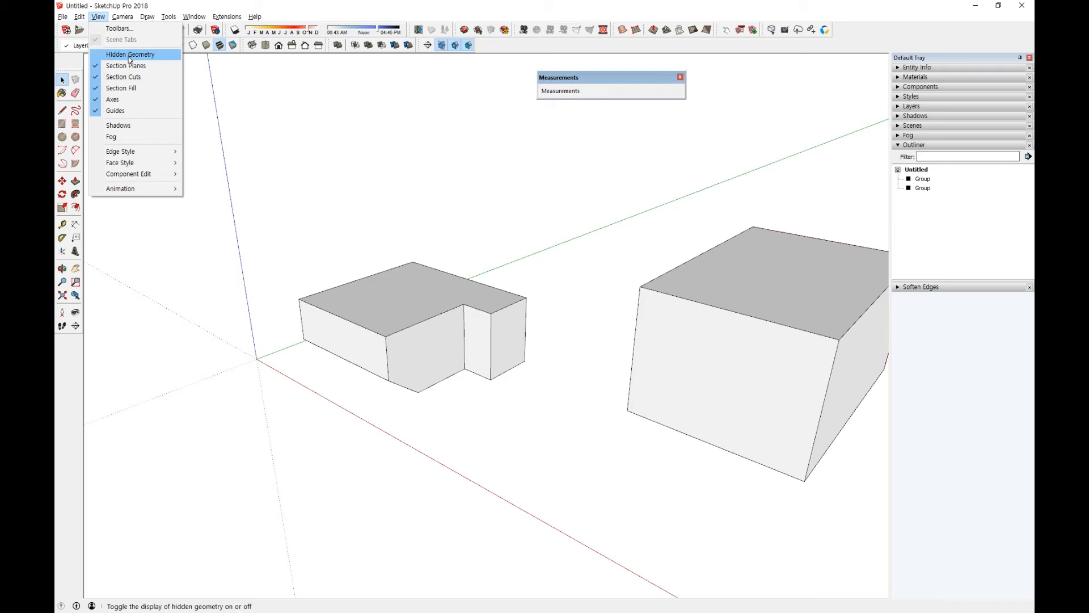
{"action": "left_click", "coordinate": [130, 60]}
{"action": "middle_click_drag", "start_coordinate": [504, 221], "coordinate": [563, 149]}
Step: Select the hidden box beyond the two groups and unhide only that selection
{"action": "left_click", "coordinate": [515, 150]}
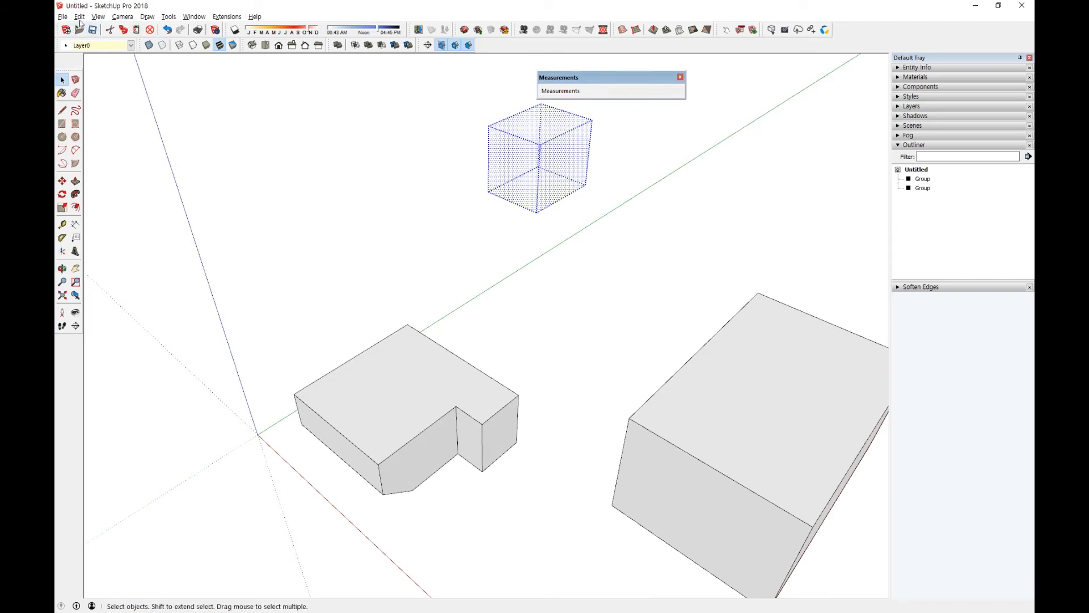
{"action": "left_click", "coordinate": [79, 17]}
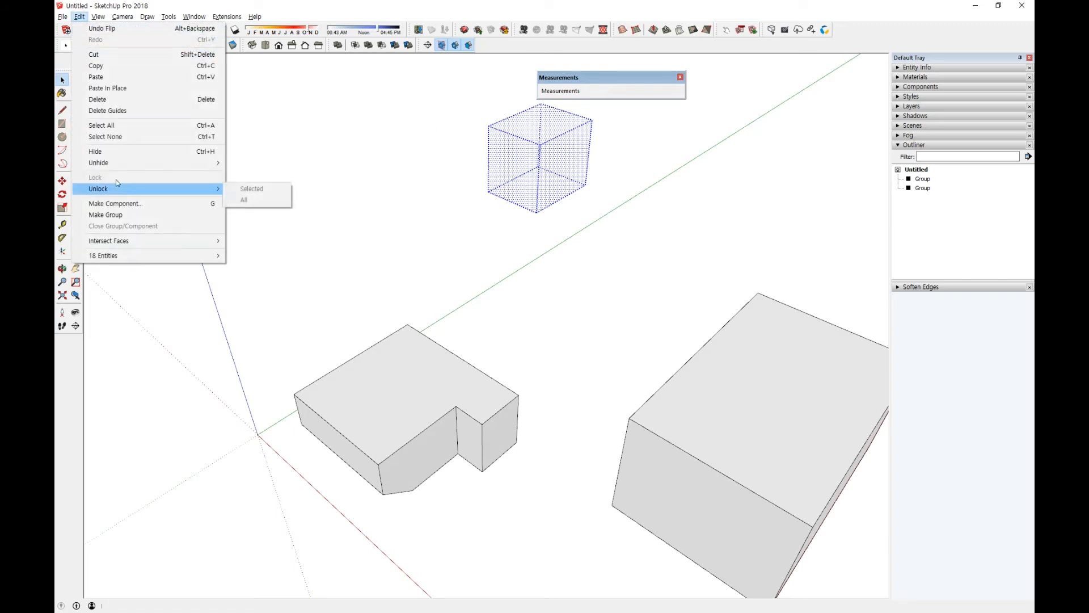
{"action": "left_click", "coordinate": [117, 163]}
{"action": "left_click", "coordinate": [251, 163]}
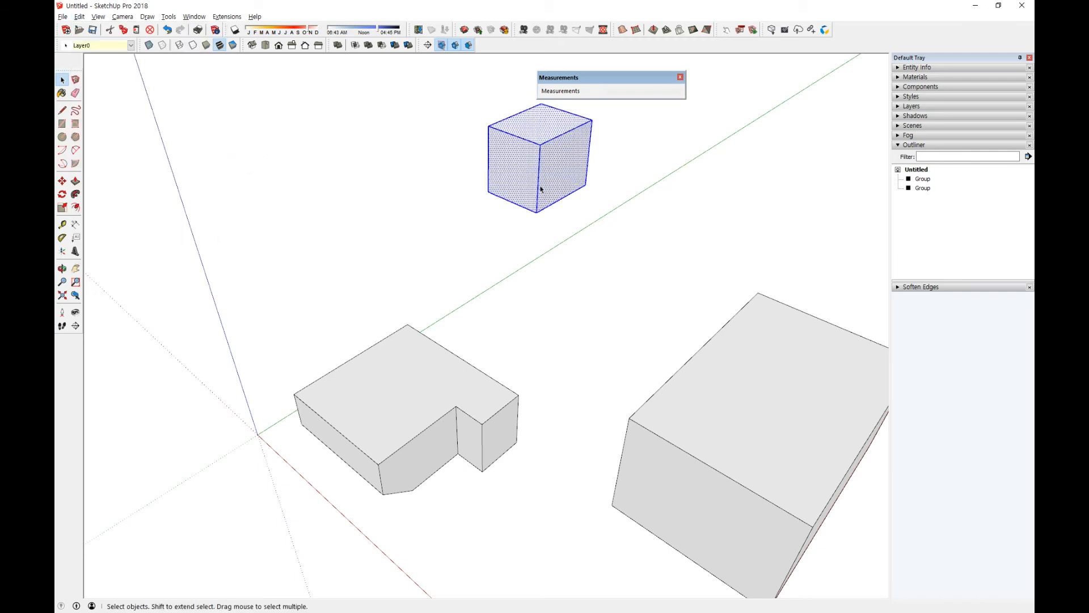
{"action": "mouse_move", "coordinate": [531, 183]}
{"action": "middle_mouse_down"}
{"action": "mouse_move", "coordinate": [498, 149]}
{"action": "mouse_move", "coordinate": [440, 210]}
{"action": "middle_mouse_up"}
{"action": "scroll", "coordinate": [500, 153], "scroll_direction": "down", "scroll_amount": 2}
Step: Unhide all hidden geometry in the model and turn off the display of hidden geometry
{"action": "left_click", "coordinate": [80, 17]}
{"action": "mouse_move", "coordinate": [124, 164]}
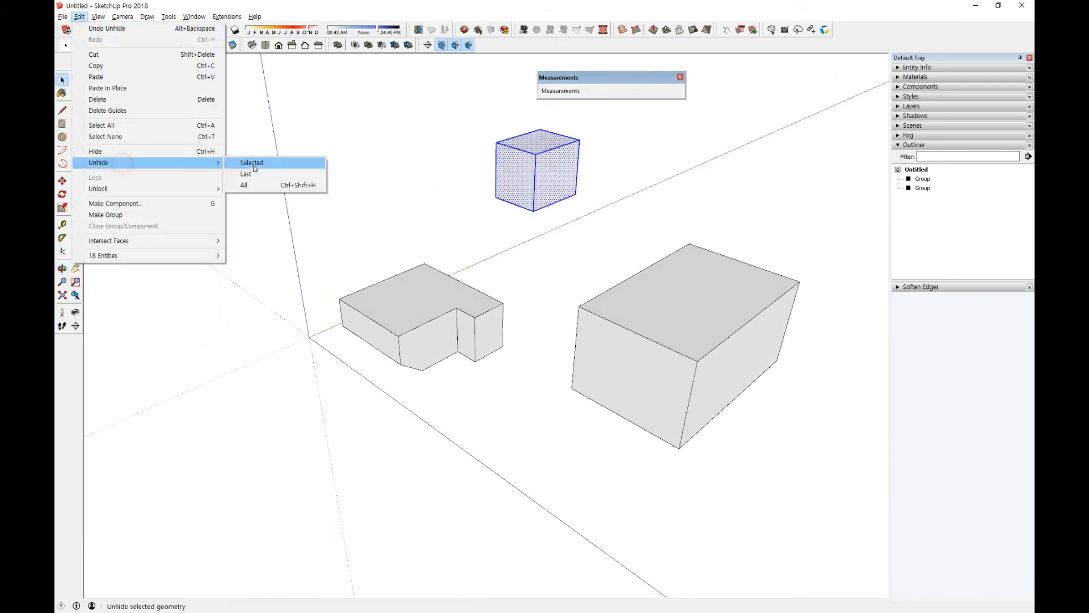
{"action": "left_click", "coordinate": [248, 186]}
{"action": "middle_click_drag", "start_coordinate": [574, 323], "coordinate": [573, 295]}
{"action": "left_click", "coordinate": [99, 16]}
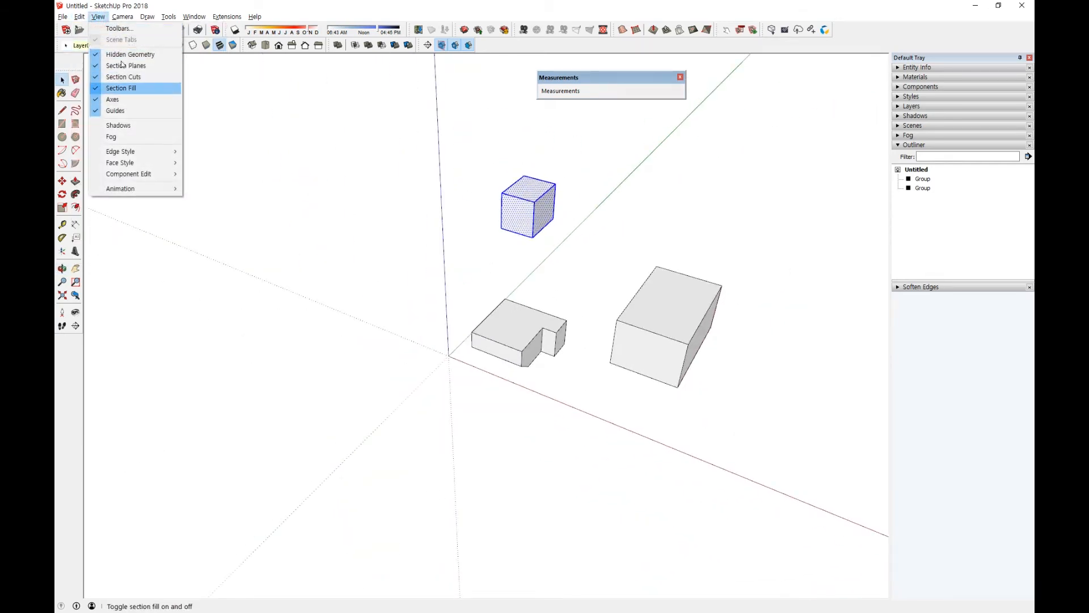
{"action": "left_click", "coordinate": [114, 54]}
Step: Turn the display of section planes off and back on
{"action": "left_click", "coordinate": [98, 17]}
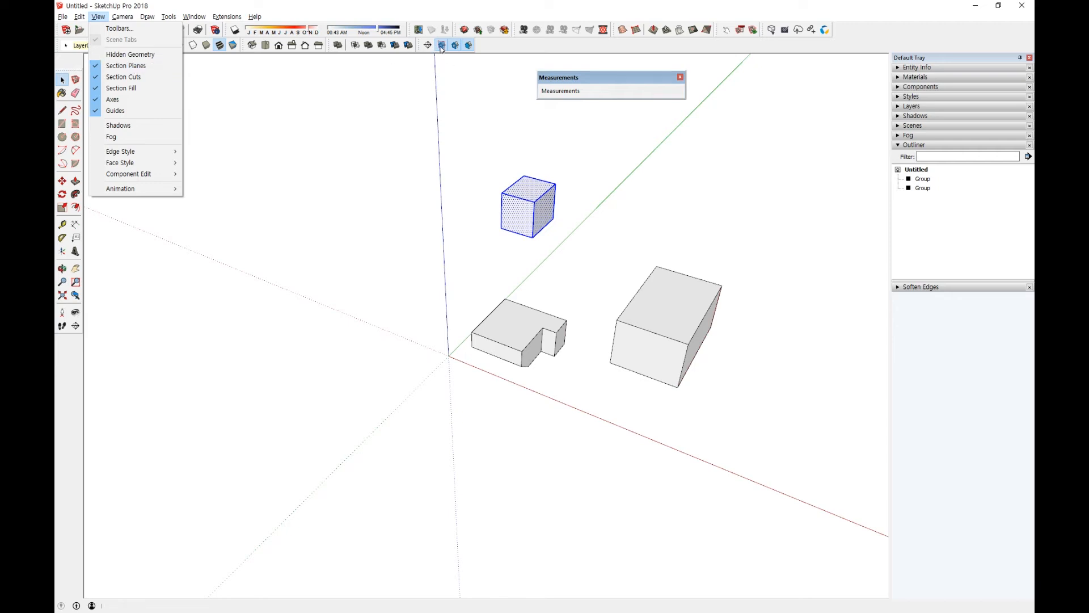
{"action": "left_click", "coordinate": [442, 49]}
{"action": "left_click", "coordinate": [98, 17]}
{"action": "left_click", "coordinate": [116, 65]}
Step: Hide the drawing axes and show them again
{"action": "left_click", "coordinate": [98, 16]}
{"action": "left_click", "coordinate": [114, 99]}
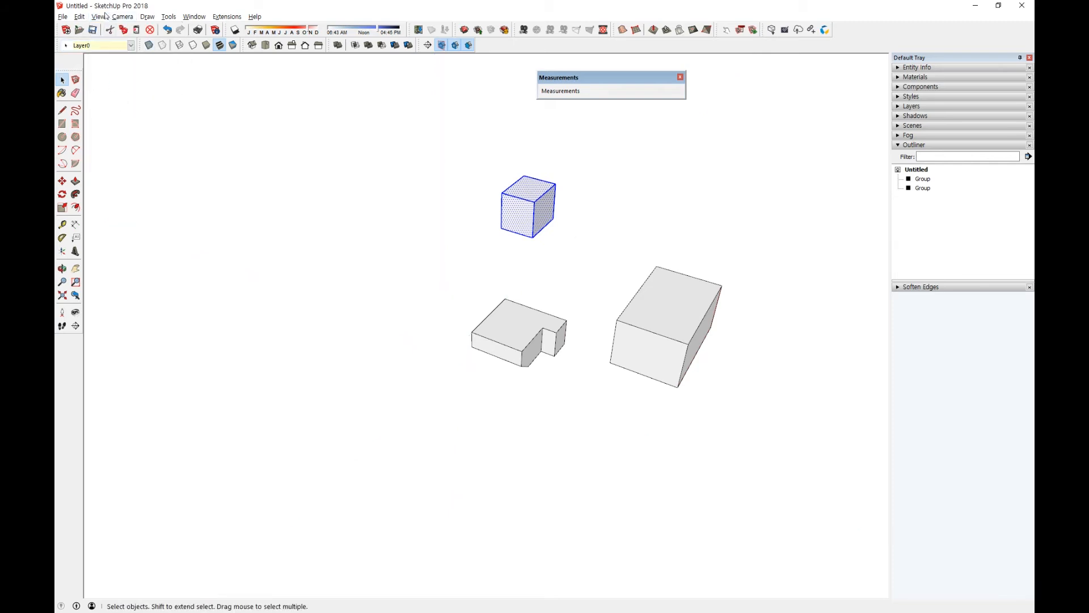
{"action": "left_click", "coordinate": [98, 16]}
{"action": "left_click", "coordinate": [115, 99]}
Step: Check the edge style options and open the edge settings of the current style for editing
{"action": "left_click", "coordinate": [98, 17]}
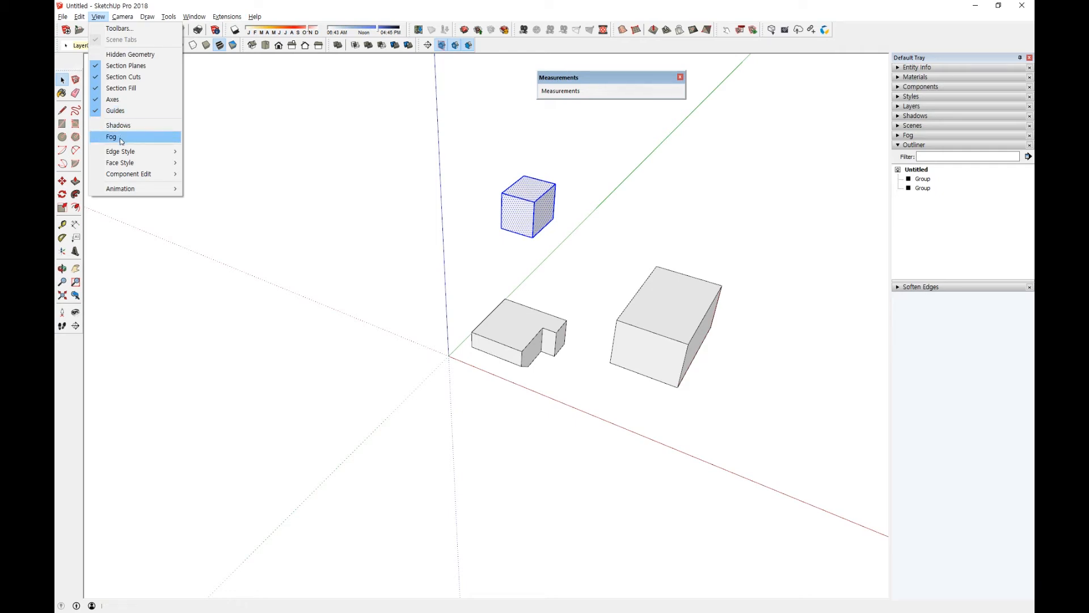
{"action": "mouse_move", "coordinate": [128, 156]}
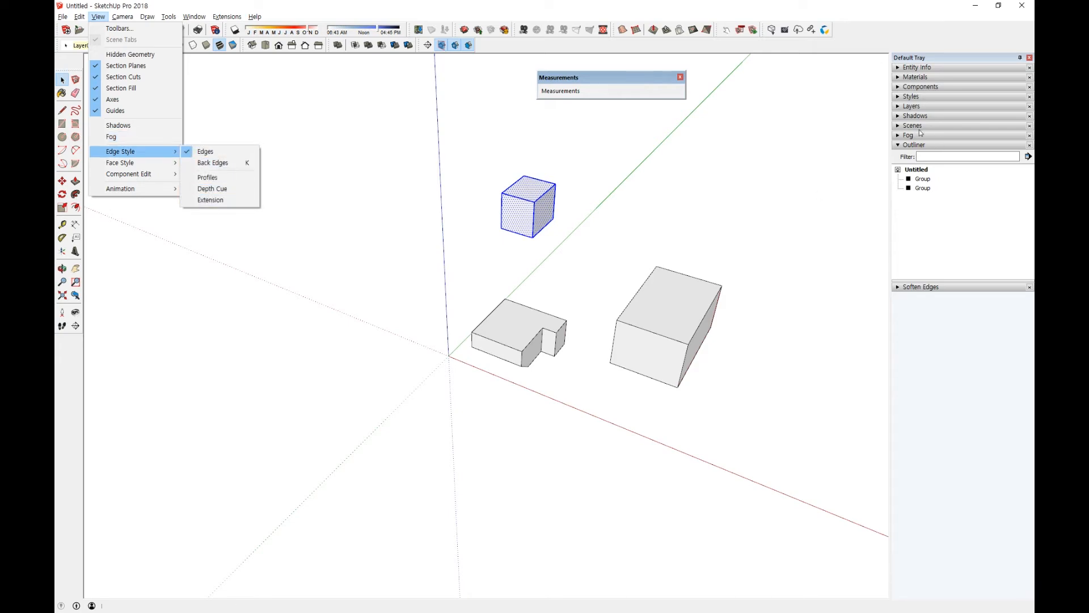
{"action": "left_click", "coordinate": [900, 105]}
{"action": "left_click", "coordinate": [911, 96]}
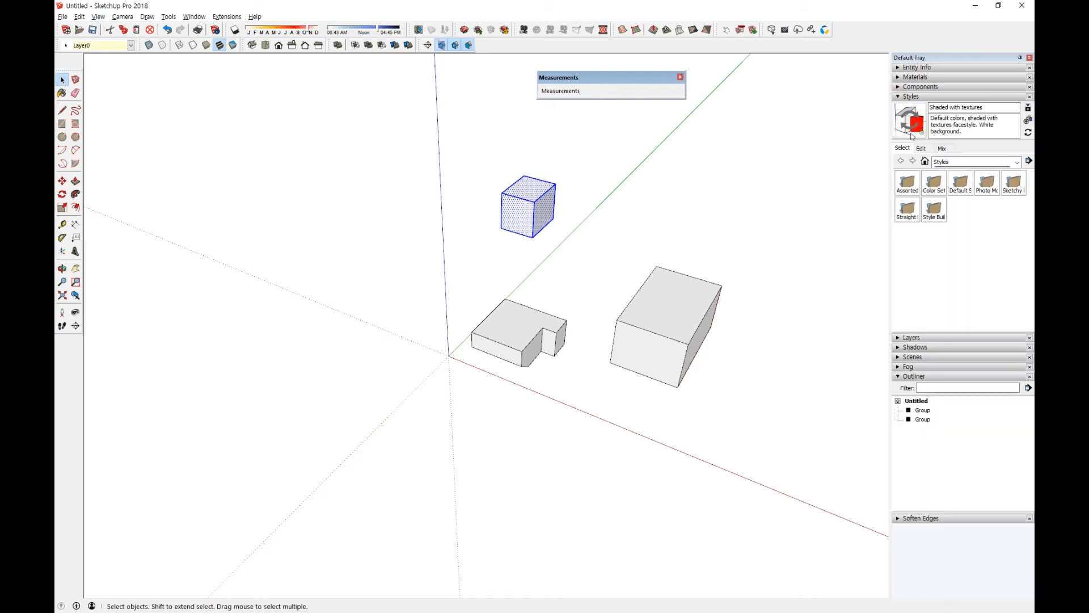
{"action": "left_click", "coordinate": [921, 148]}
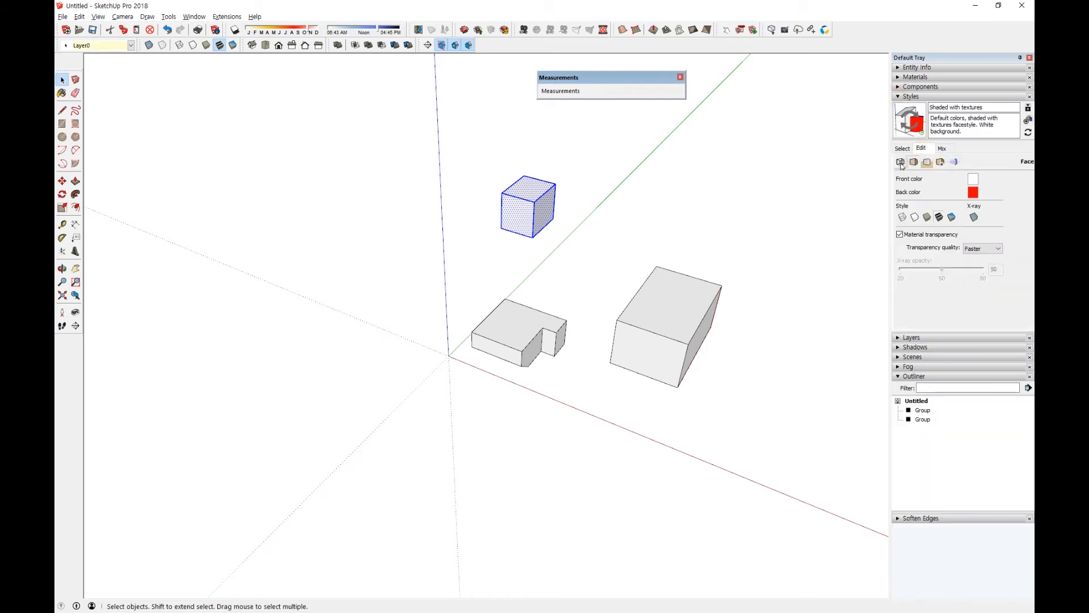
{"action": "left_click", "coordinate": [900, 162]}
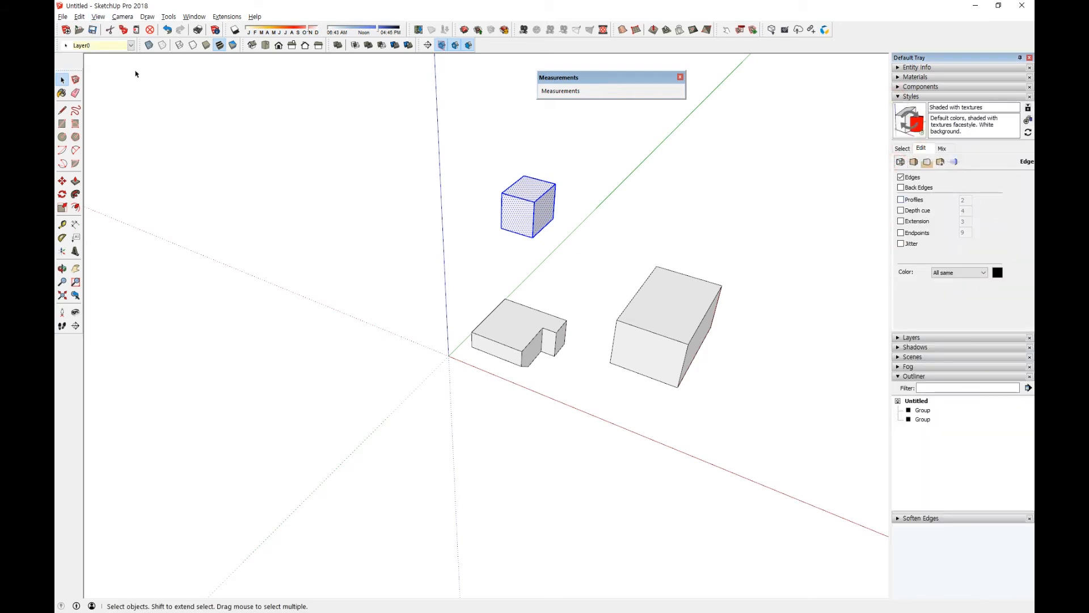
{"action": "left_click", "coordinate": [98, 16]}
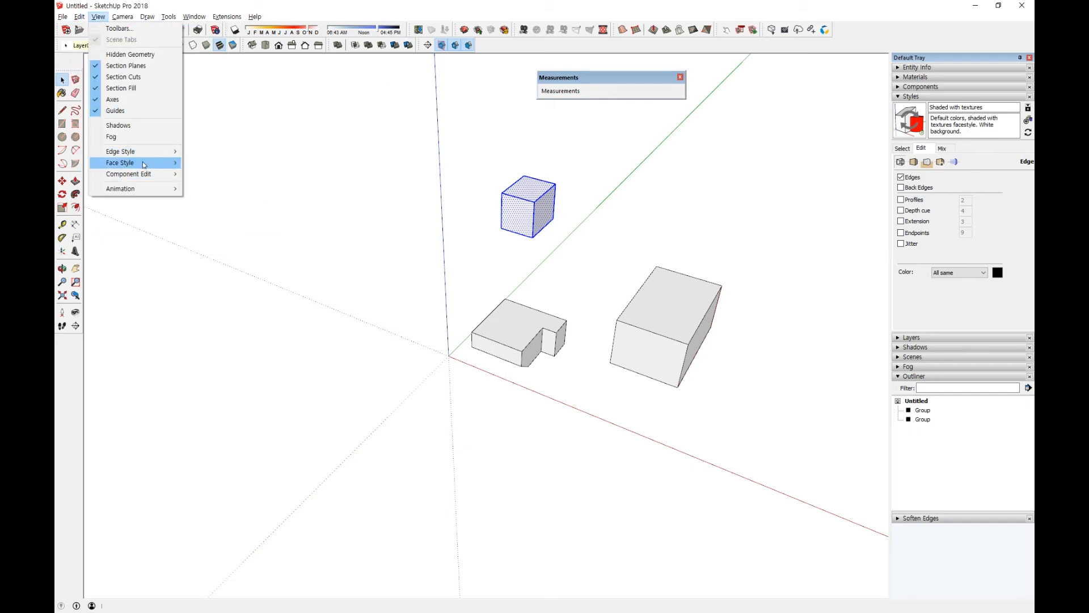
{"action": "mouse_move", "coordinate": [139, 166]}
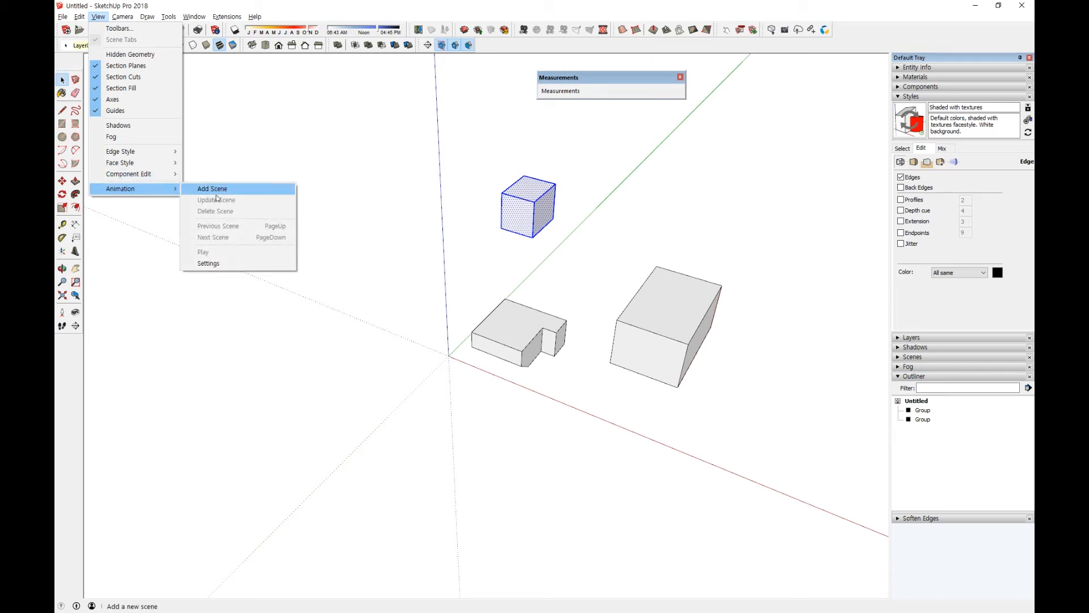
{"action": "mouse_move", "coordinate": [123, 19]}
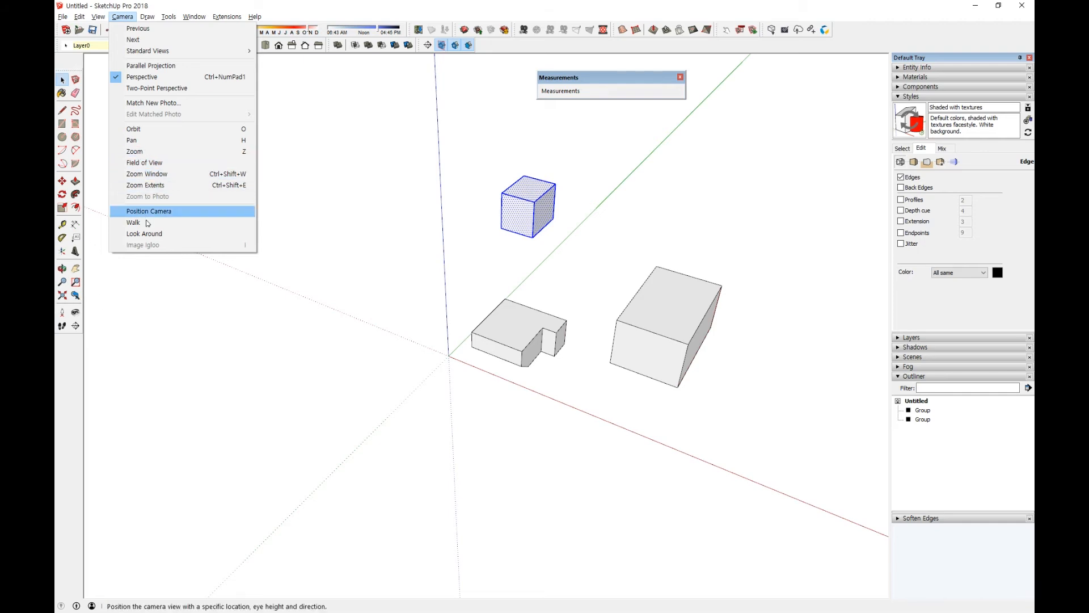
{"action": "mouse_move", "coordinate": [159, 18]}
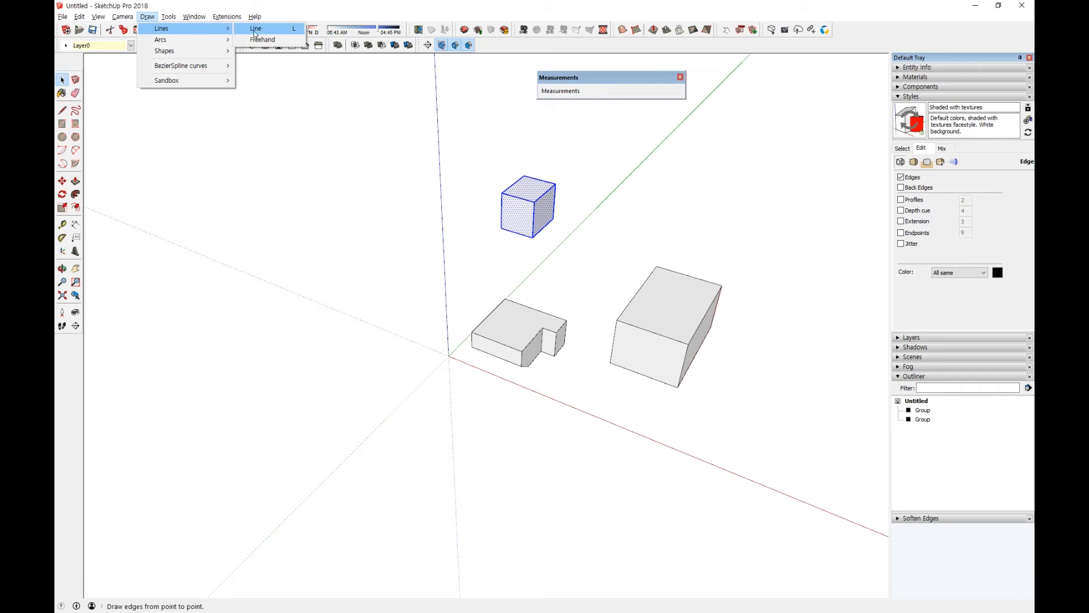
{"action": "mouse_move", "coordinate": [189, 43]}
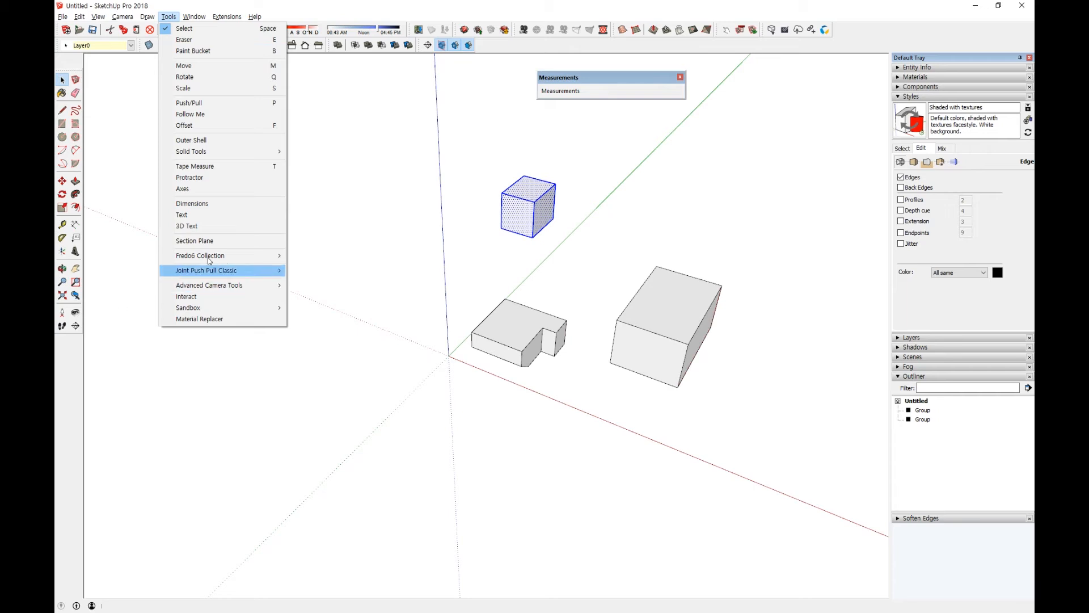
{"action": "mouse_move", "coordinate": [226, 273]}
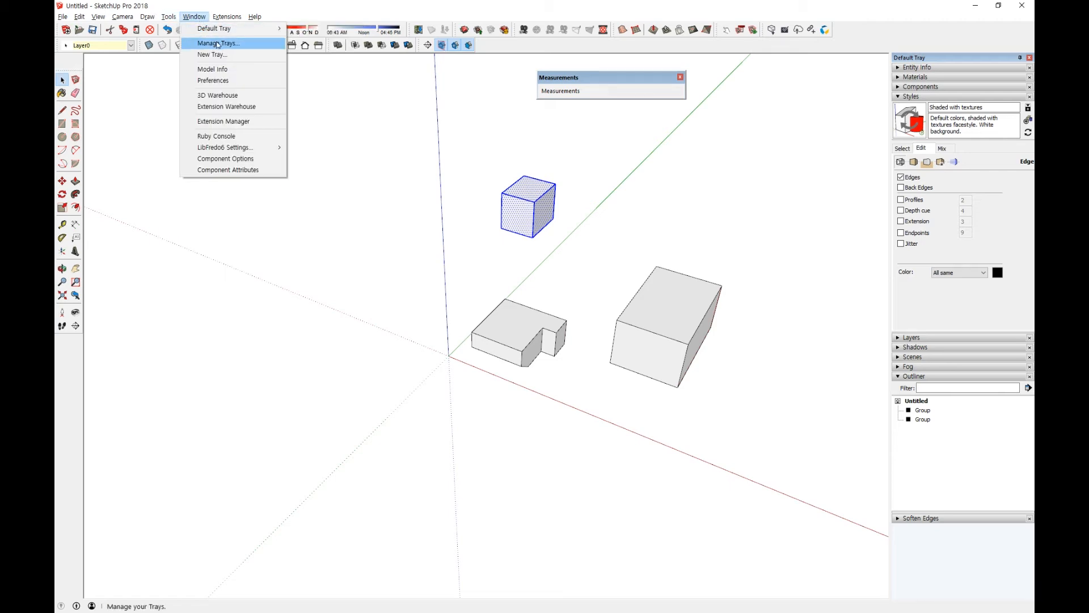
Step: Review the tray manager and the options for a new tray, closing both without adding one
{"action": "left_click", "coordinate": [235, 44]}
{"action": "left_click_drag", "start_coordinate": [521, 235], "coordinate": [383, 170]}
{"action": "left_click", "coordinate": [307, 187]}
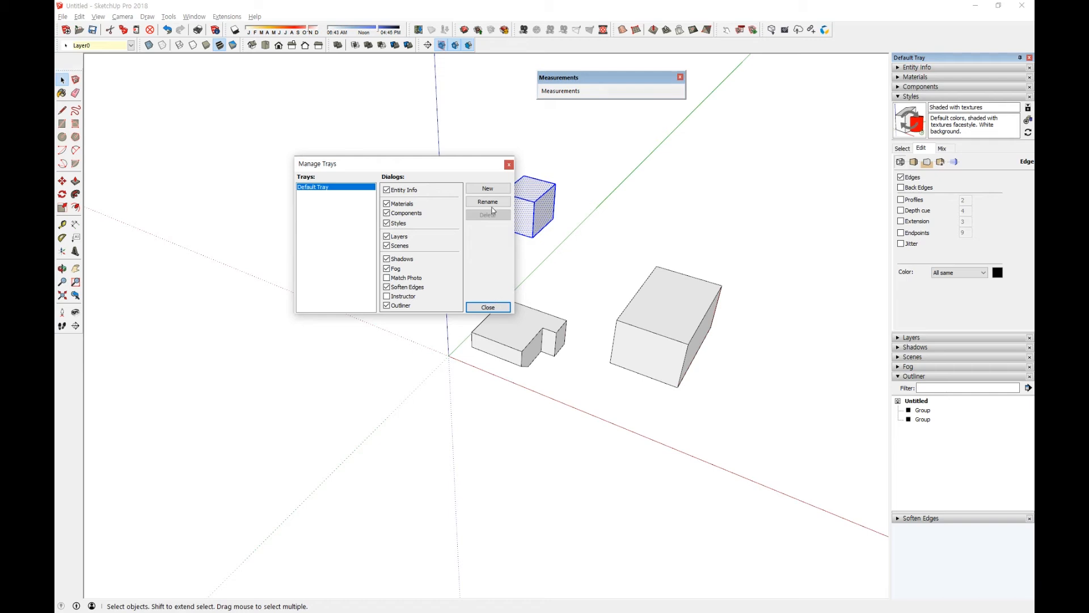
{"action": "left_click", "coordinate": [488, 188]}
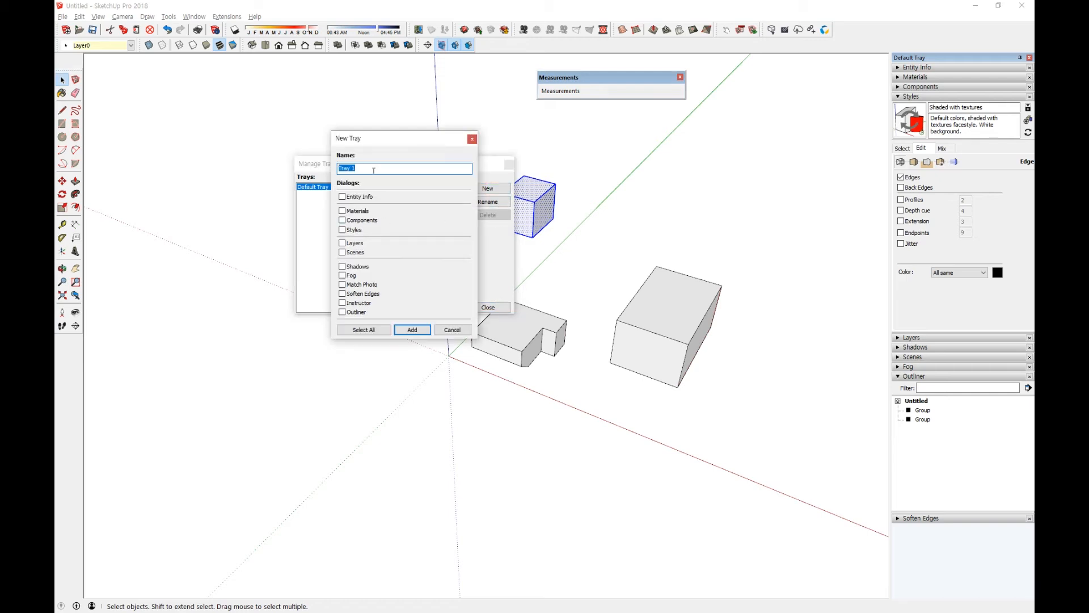
{"action": "left_click", "coordinate": [452, 330]}
{"action": "left_click", "coordinate": [509, 165]}
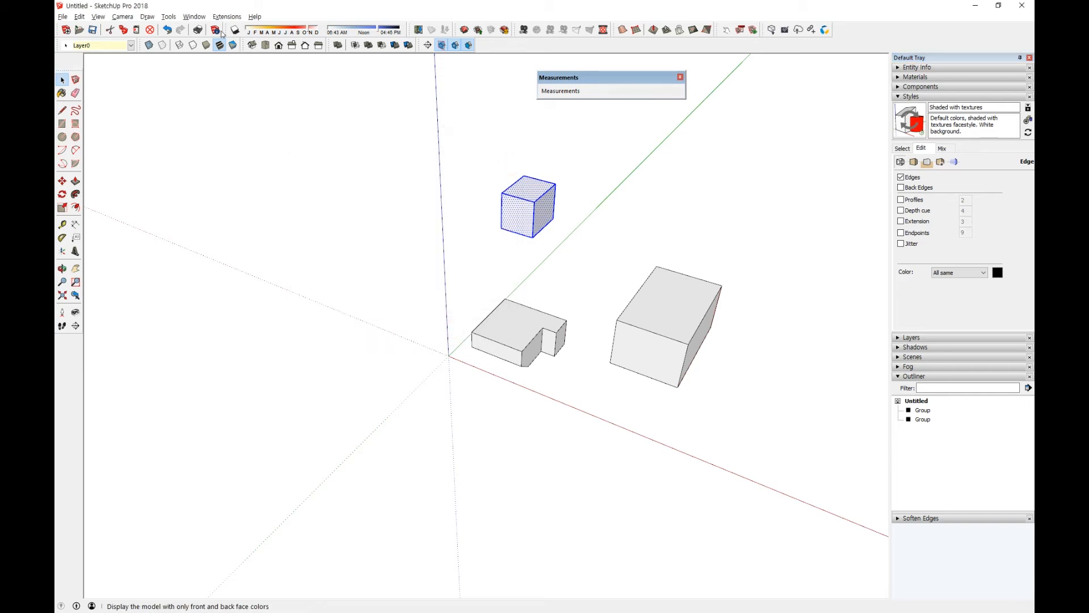
Step: Open the model information and examine the scene transition and scene delay settings for animation
{"action": "left_click", "coordinate": [194, 17]}
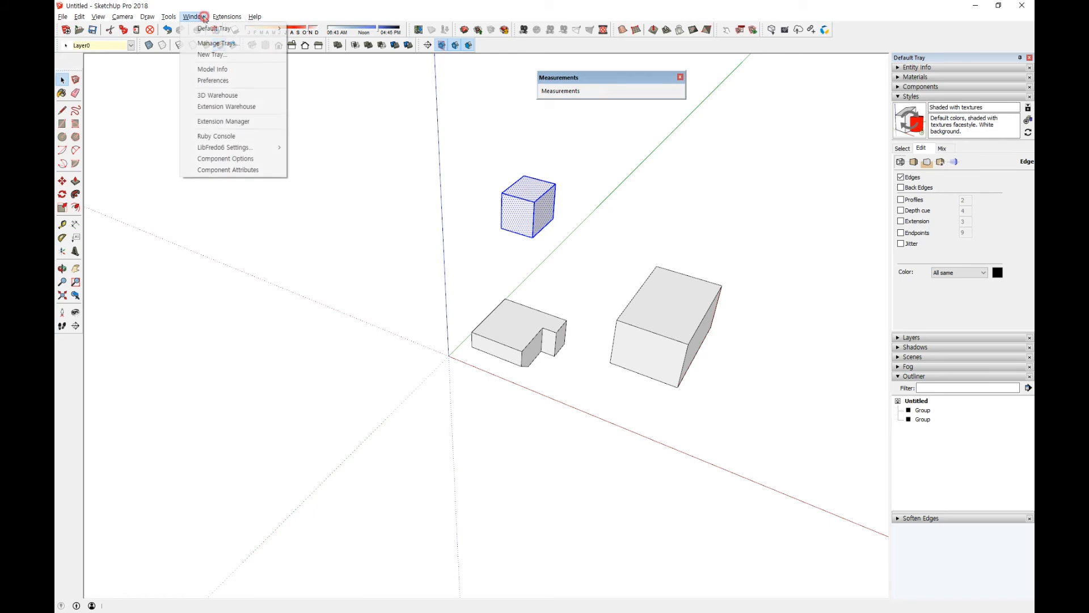
{"action": "left_click", "coordinate": [212, 69]}
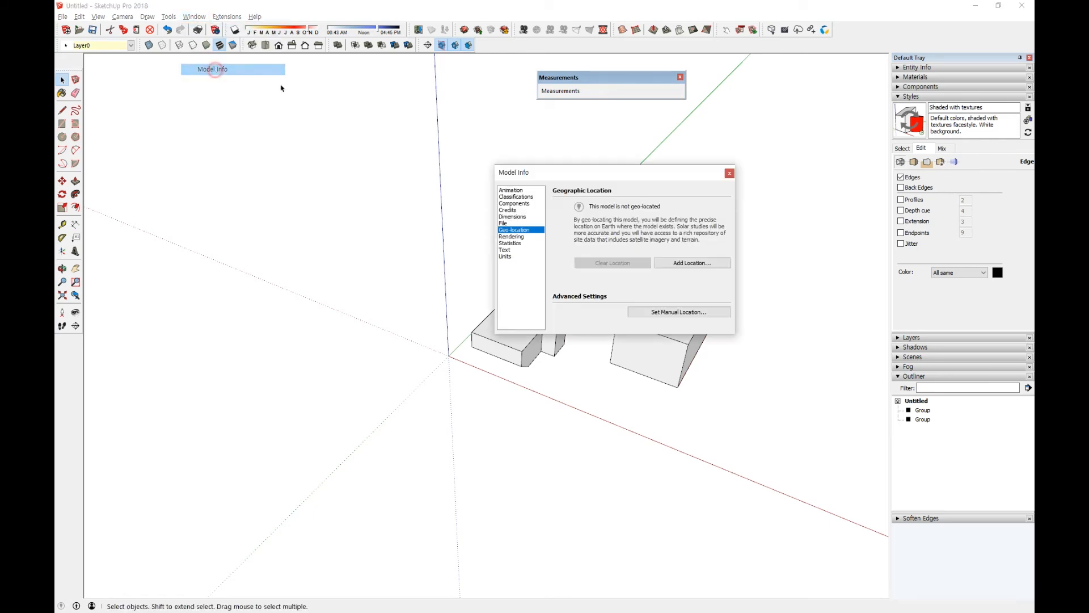
{"action": "left_click_drag", "start_coordinate": [509, 173], "coordinate": [265, 152]}
{"action": "left_click", "coordinate": [261, 171]}
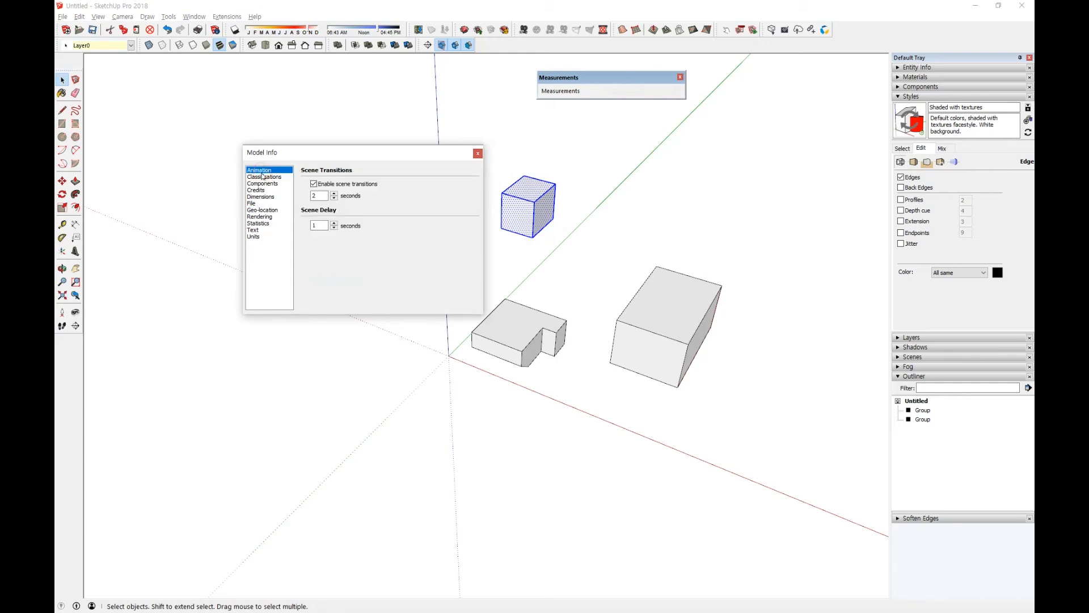
{"action": "left_click", "coordinate": [478, 154]}
{"action": "left_click", "coordinate": [194, 17]}
{"action": "left_click", "coordinate": [212, 68]}
{"action": "double_click", "coordinate": [322, 226]}
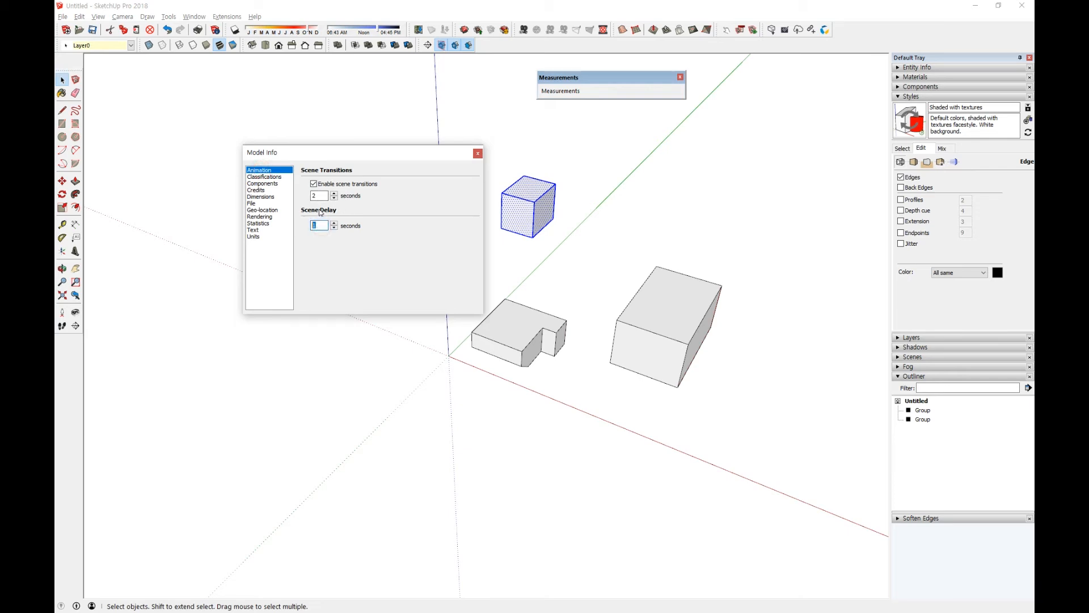
Step: Review the classification, component, credits, file and dimension settings, including the leader line endpoint choices, and close the model information
{"action": "left_click", "coordinate": [274, 178]}
{"action": "left_click", "coordinate": [267, 184]}
{"action": "left_click", "coordinate": [262, 190]}
{"action": "left_click", "coordinate": [260, 196]}
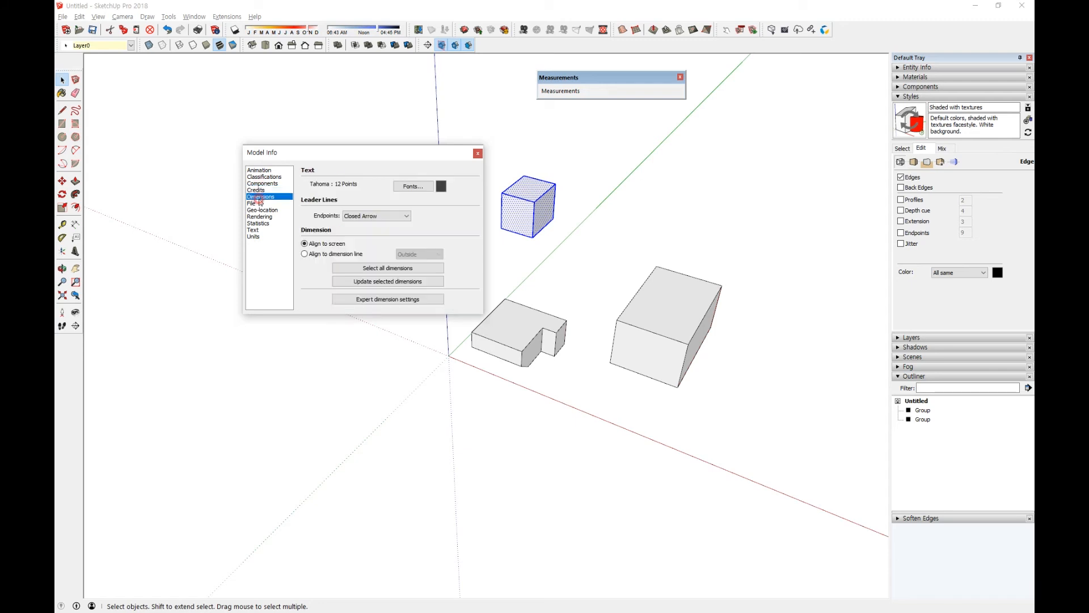
{"action": "left_click", "coordinate": [256, 203]}
{"action": "left_click", "coordinate": [260, 198]}
{"action": "left_click", "coordinate": [358, 215]}
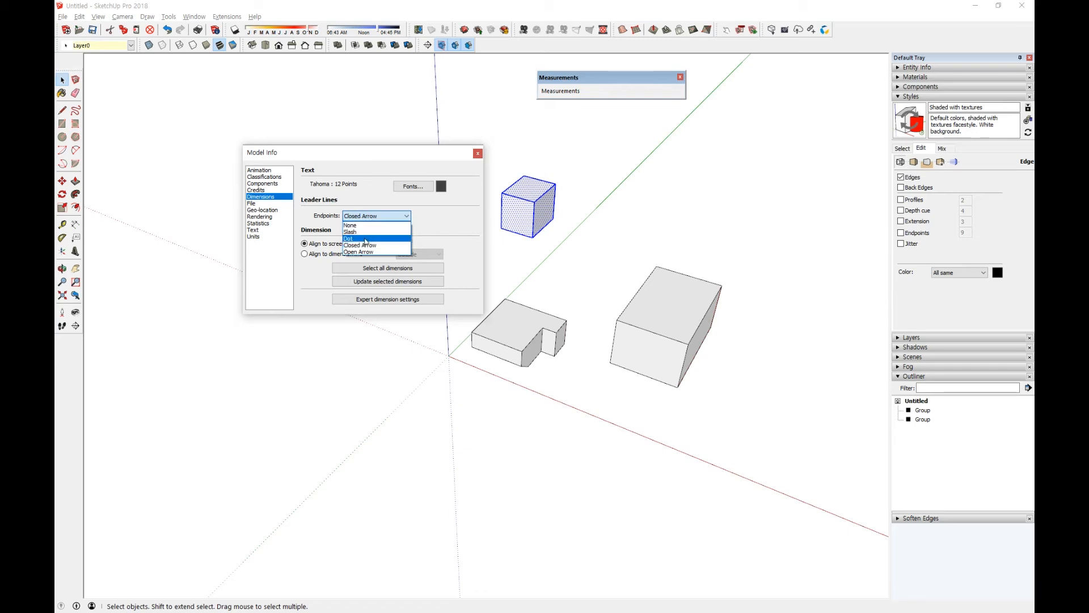
{"action": "left_click", "coordinate": [339, 336]}
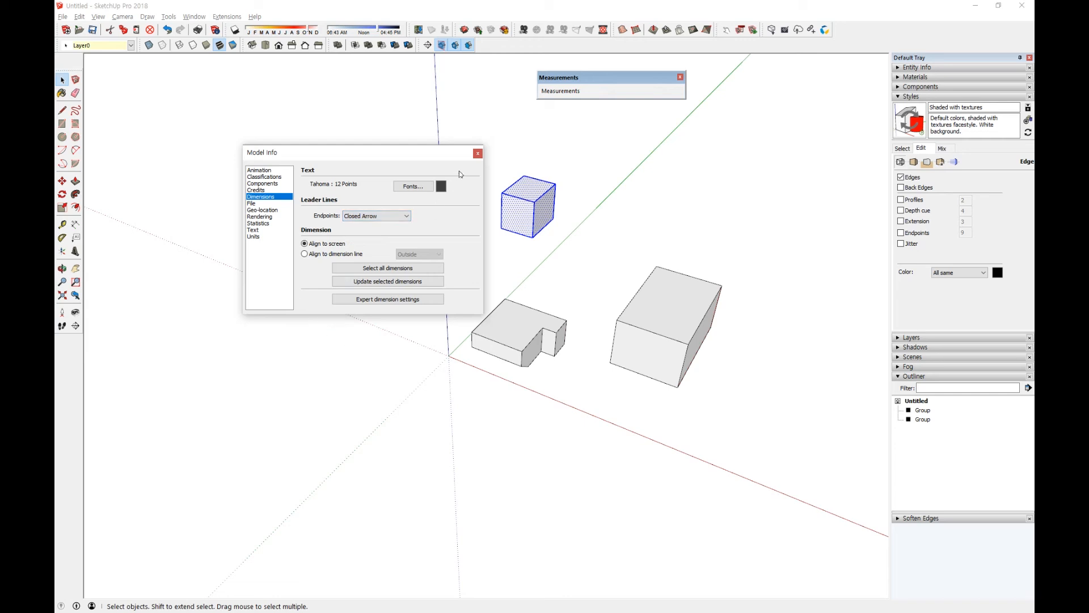
{"action": "left_click", "coordinate": [477, 154]}
Step: Dimension the bottom front edge of the large slanted box, placing the dimension line in front of it
{"action": "left_click", "coordinate": [75, 224]}
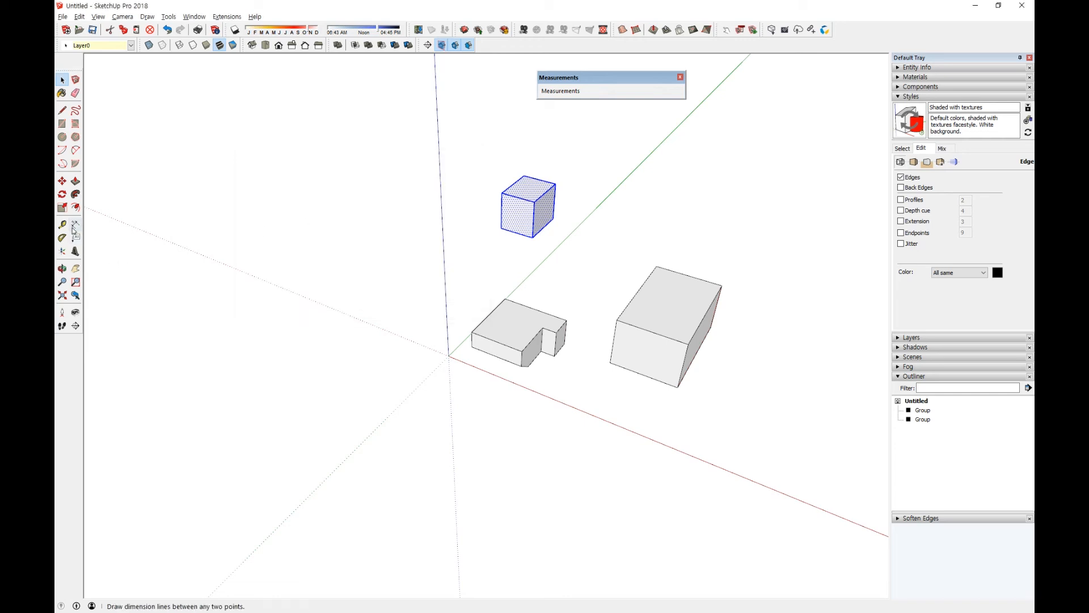
{"action": "left_click", "coordinate": [611, 363]}
{"action": "left_click", "coordinate": [678, 387]}
{"action": "left_click", "coordinate": [644, 404]}
{"action": "scroll", "coordinate": [620, 421], "scroll_direction": "up", "scroll_amount": 3}
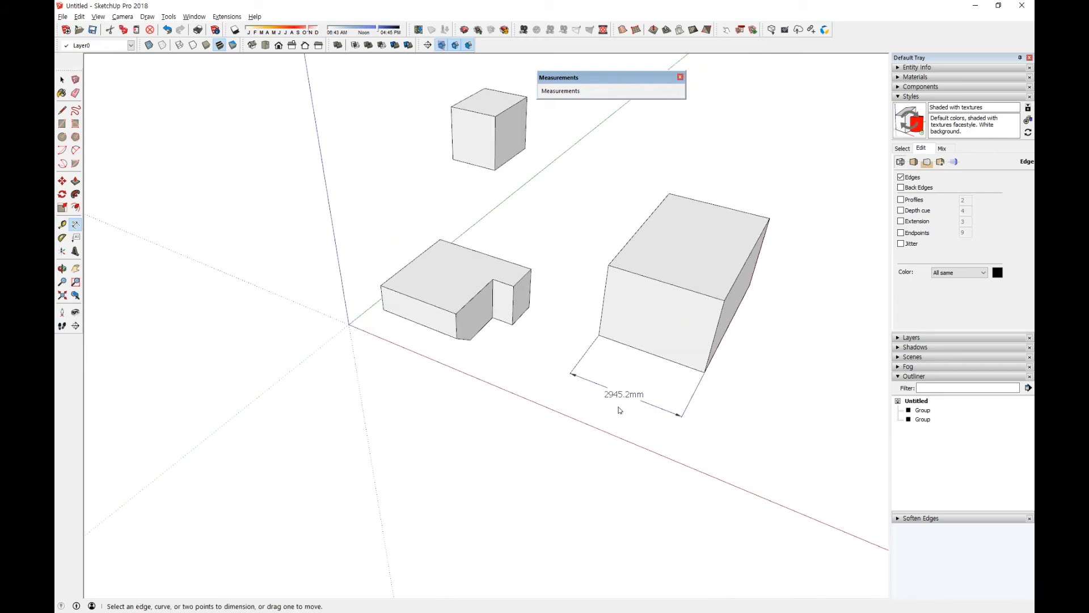
Step: Keep the dimension font as Tahoma 12 points and set the dimension text colour to red with the RGB picker
{"action": "left_click", "coordinate": [192, 18]}
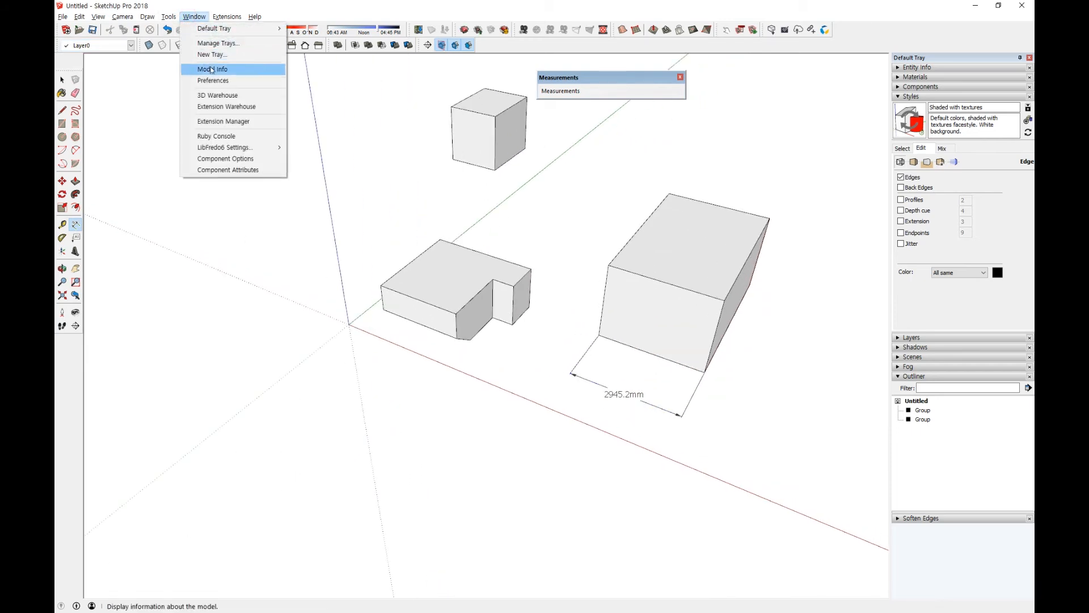
{"action": "left_click", "coordinate": [216, 68]}
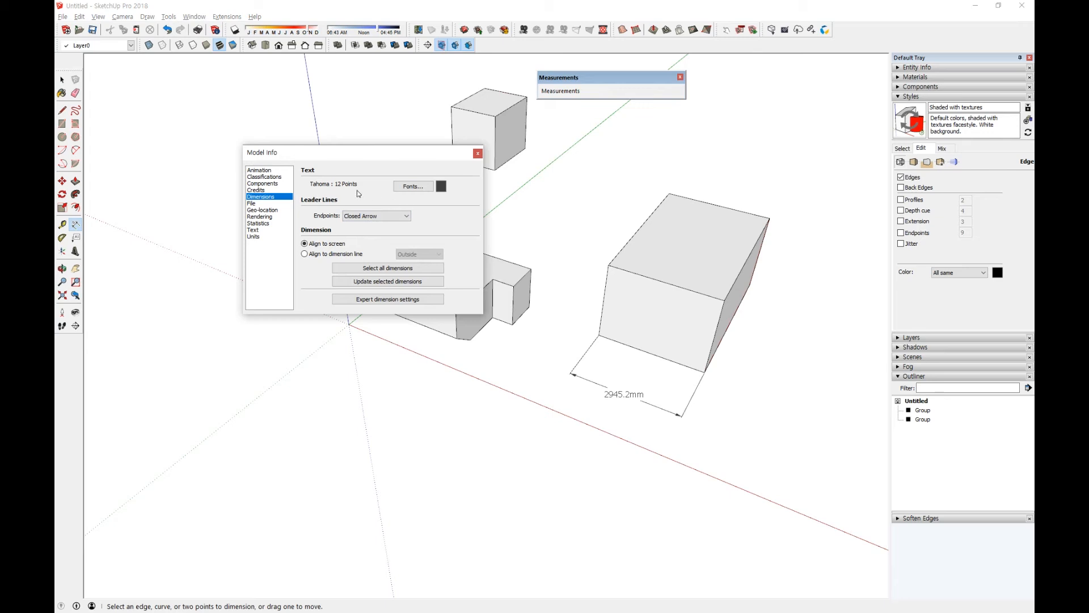
{"action": "left_click", "coordinate": [403, 187]}
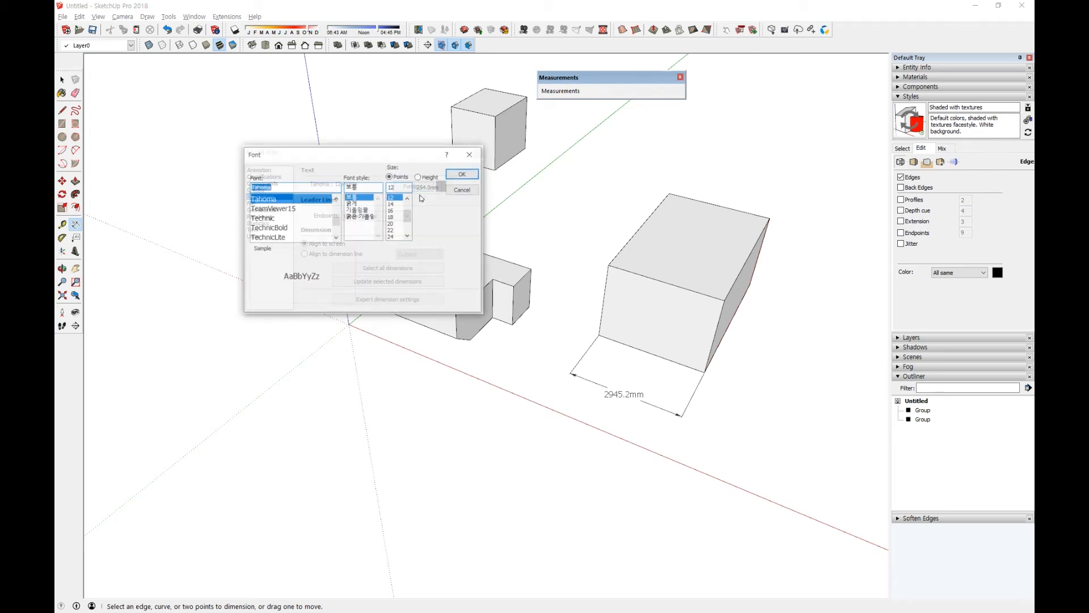
{"action": "left_click", "coordinate": [464, 173]}
{"action": "left_click", "coordinate": [441, 186]}
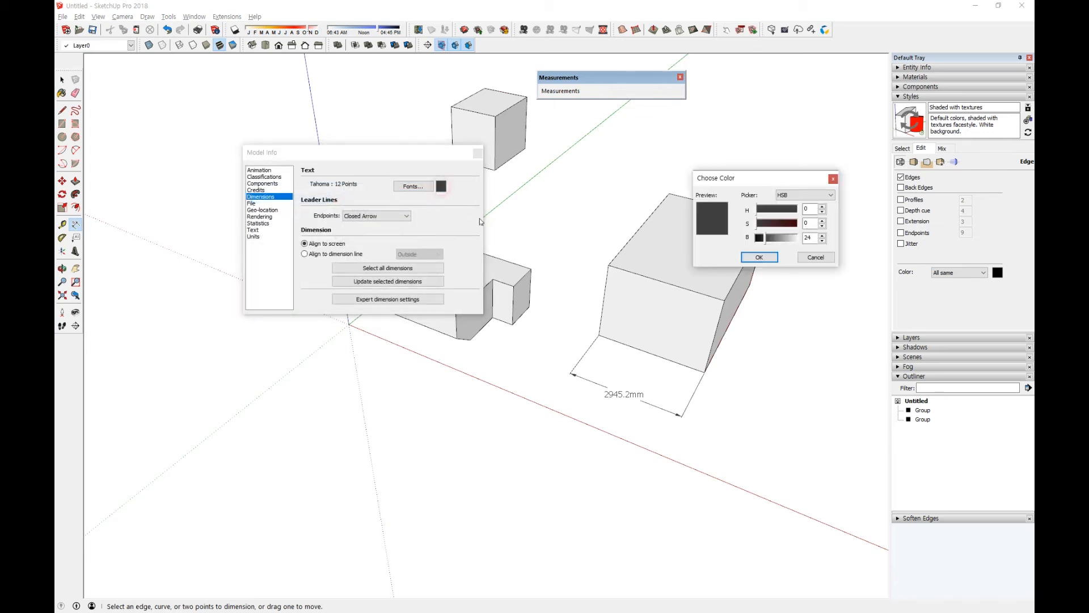
{"action": "left_click", "coordinate": [791, 197]}
{"action": "left_click", "coordinate": [793, 223]}
{"action": "left_click_drag", "start_coordinate": [766, 212], "coordinate": [756, 242]}
{"action": "left_click", "coordinate": [759, 257]}
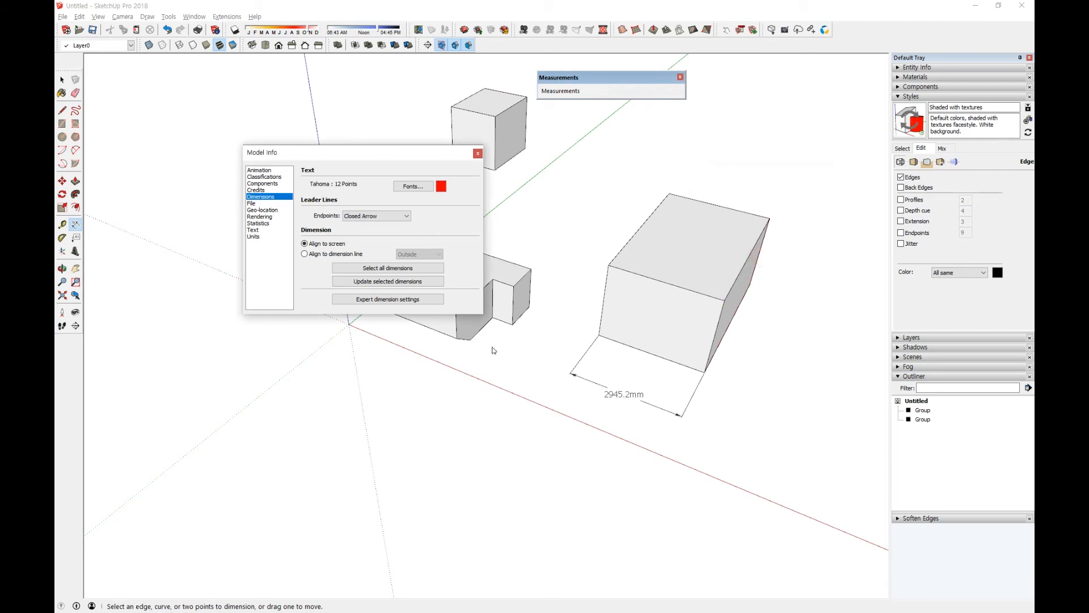
Step: Select all dimensions and update them to the red colour, also checking the expert dimension settings
{"action": "left_click", "coordinate": [388, 268]}
{"action": "left_click", "coordinate": [369, 283]}
{"action": "left_click", "coordinate": [496, 390]}
{"action": "left_click", "coordinate": [423, 300]}
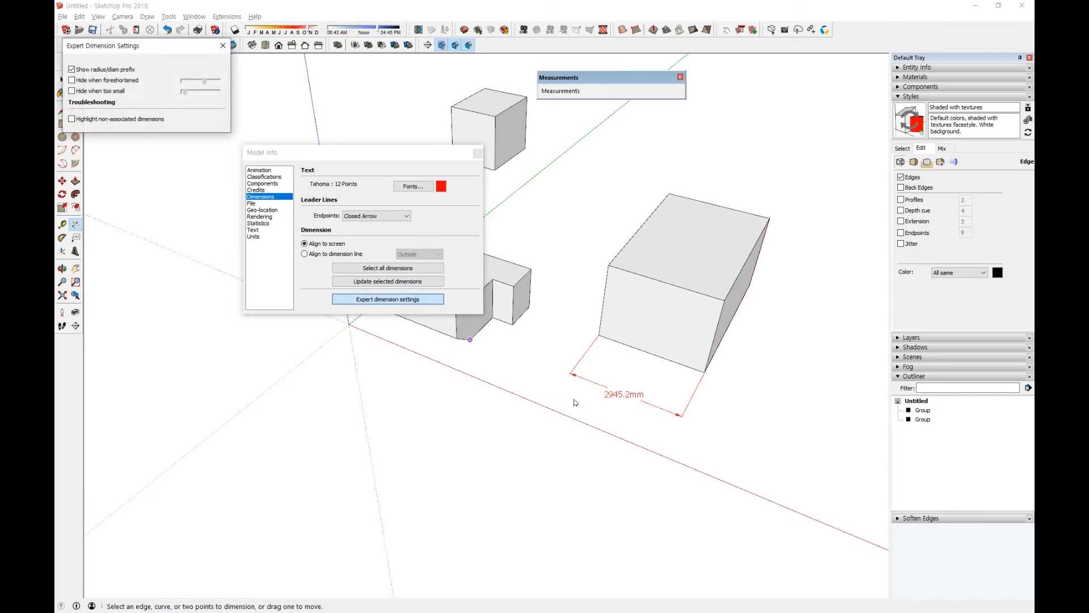
{"action": "left_click", "coordinate": [223, 45]}
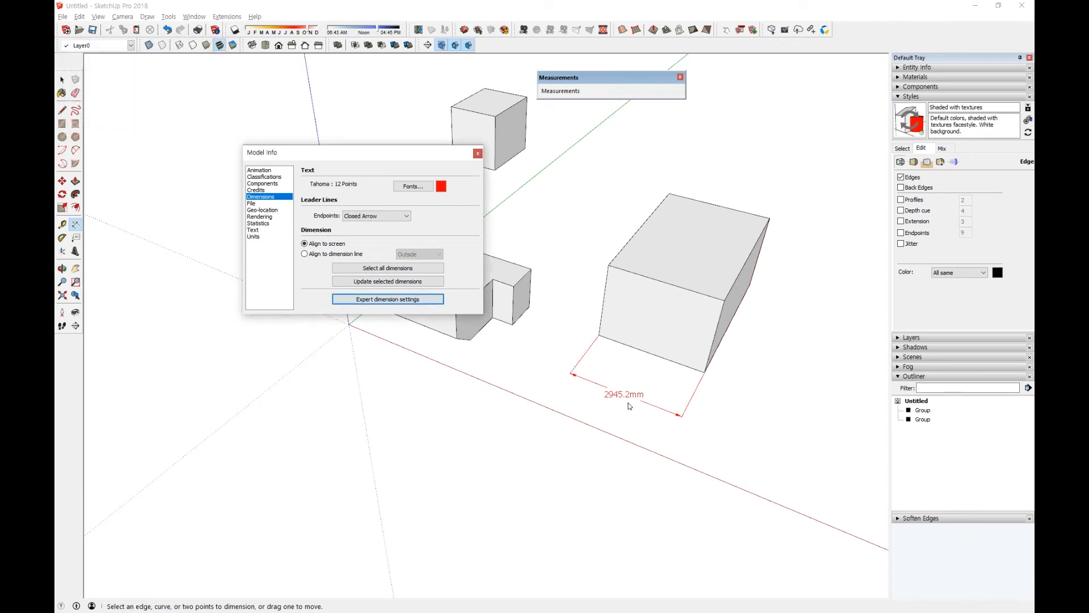
{"action": "left_click", "coordinate": [381, 268]}
{"action": "left_click", "coordinate": [371, 283]}
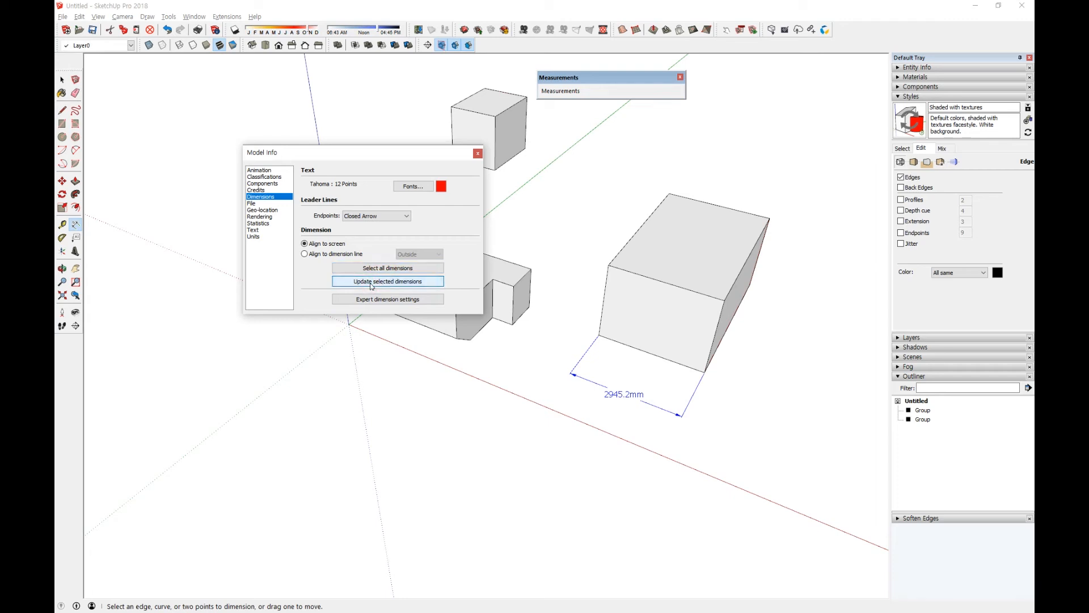
Step: Set the dimension text colour to black with the HSB picker
{"action": "left_click", "coordinate": [441, 187]}
{"action": "left_click", "coordinate": [797, 197]}
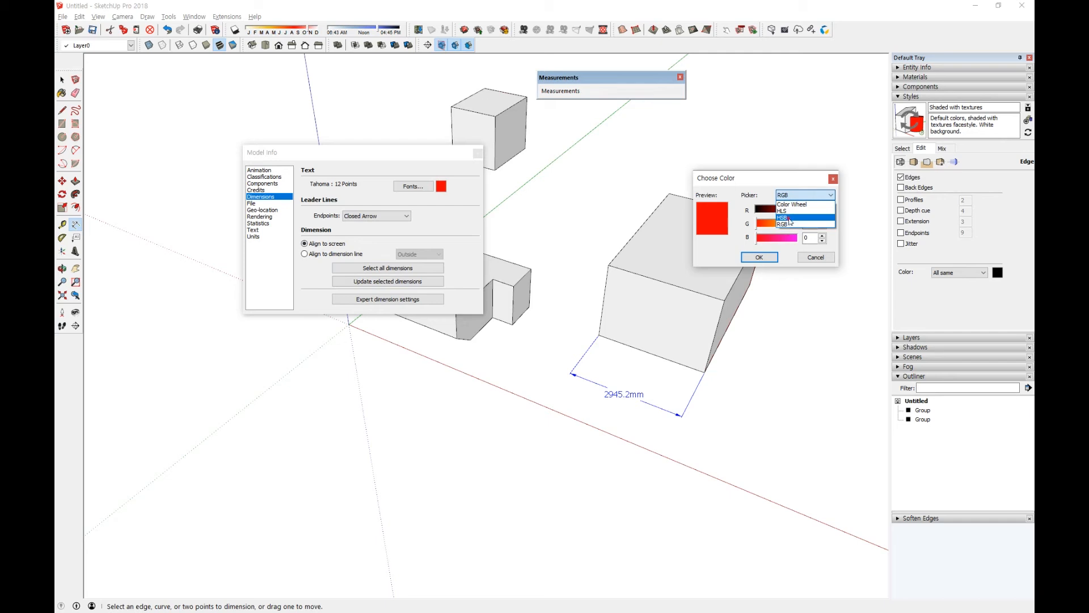
{"action": "left_click", "coordinate": [790, 218]}
{"action": "left_click_drag", "start_coordinate": [779, 239], "coordinate": [738, 223]}
{"action": "left_click", "coordinate": [773, 258]}
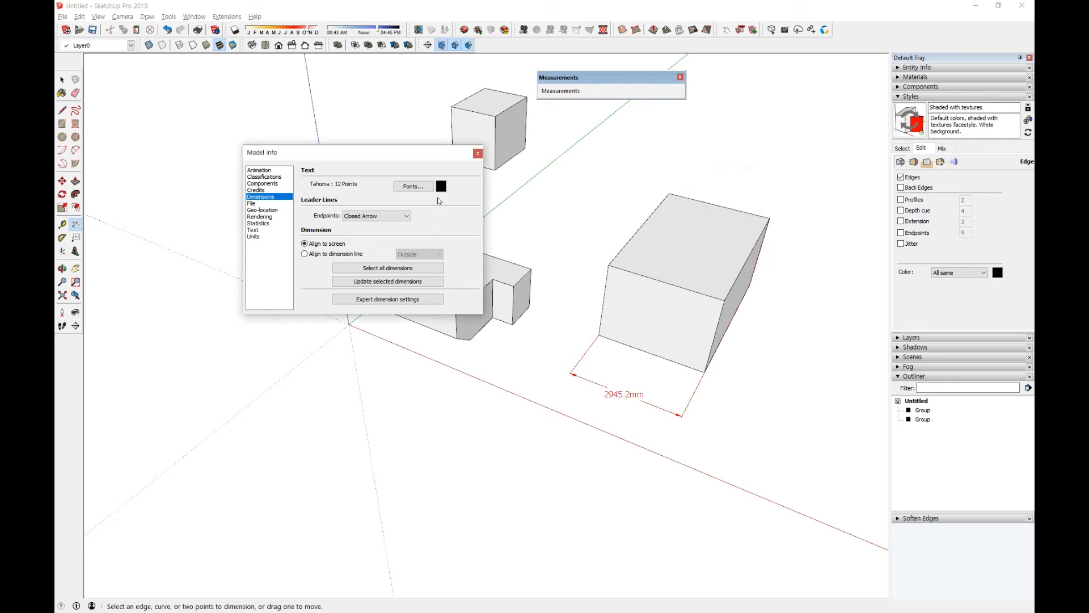
Step: Select all dimensions in the model and update them to the black text colour
{"action": "left_click", "coordinate": [387, 268]}
{"action": "left_click", "coordinate": [388, 282]}
{"action": "left_click", "coordinate": [548, 247]}
{"action": "left_click", "coordinate": [551, 390]}
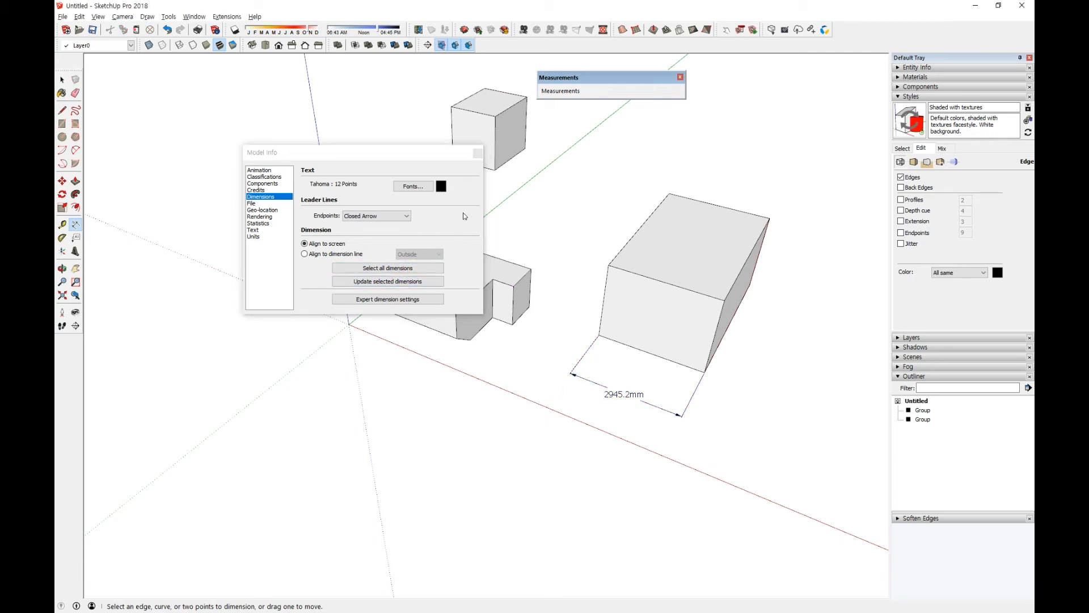
Step: Set the dimension text colour to a dark grey at brightness 17 and update all dimensions to it
{"action": "left_click", "coordinate": [441, 186]}
{"action": "left_click", "coordinate": [763, 238]}
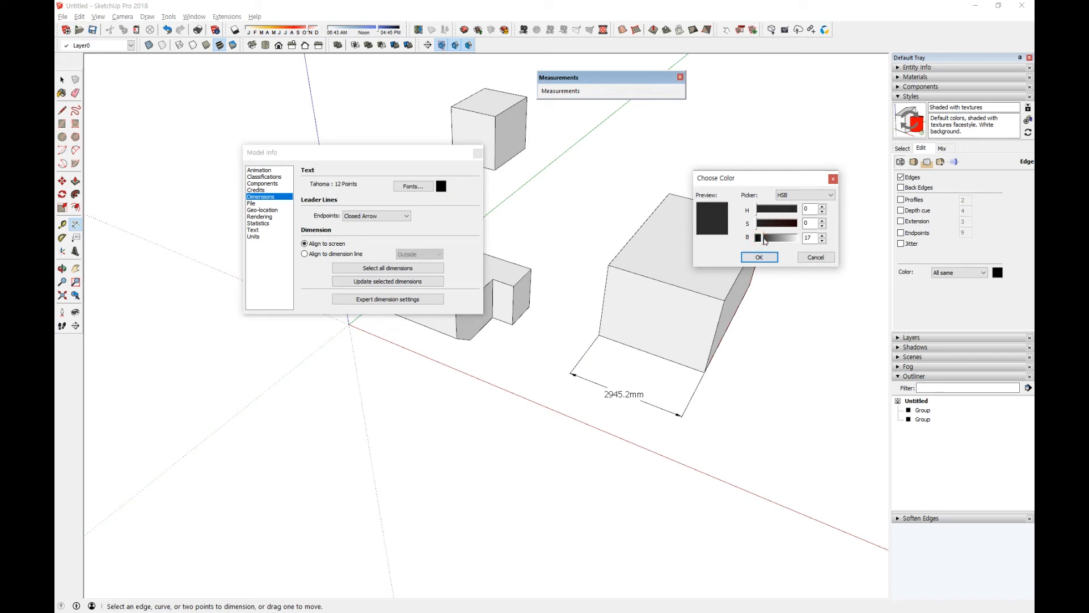
{"action": "left_click", "coordinate": [760, 258]}
{"action": "left_click", "coordinate": [430, 269]}
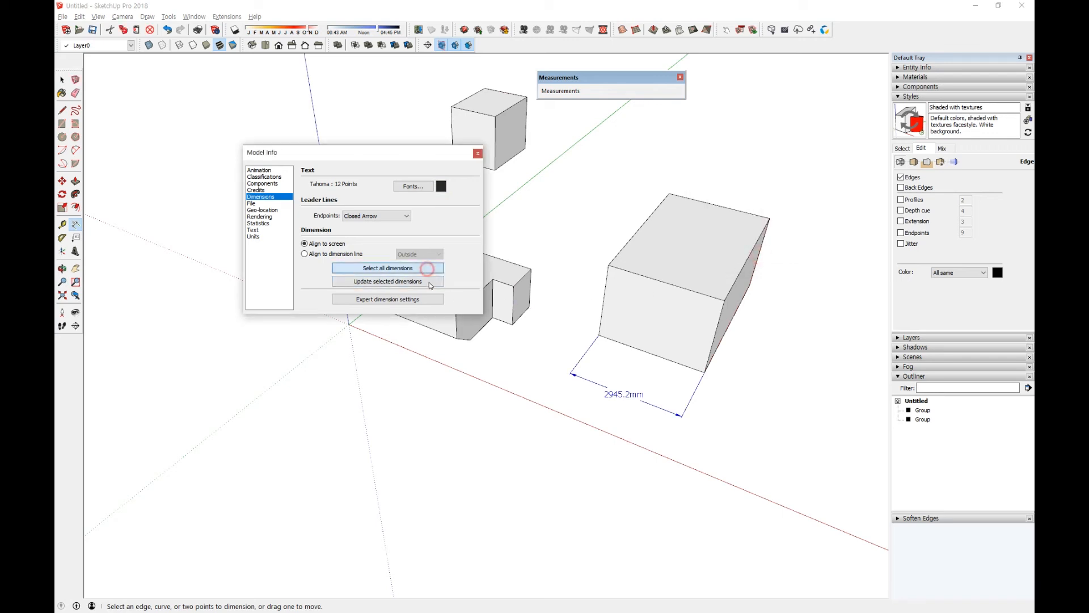
{"action": "left_click", "coordinate": [425, 282]}
{"action": "left_click", "coordinate": [583, 328]}
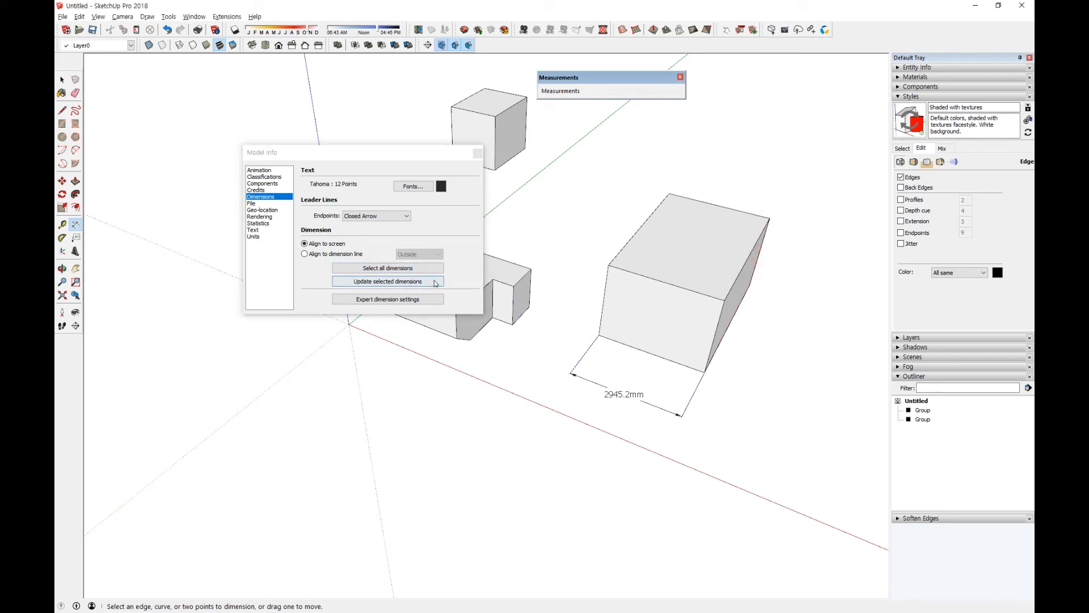
Step: Lighten the dimension text colour to a mid grey and update all dimensions in the model
{"action": "left_click", "coordinate": [442, 187]}
{"action": "left_click_drag", "start_coordinate": [771, 240], "coordinate": [778, 239]}
{"action": "left_click", "coordinate": [760, 257]}
{"action": "left_click", "coordinate": [422, 268]}
{"action": "left_click", "coordinate": [399, 281]}
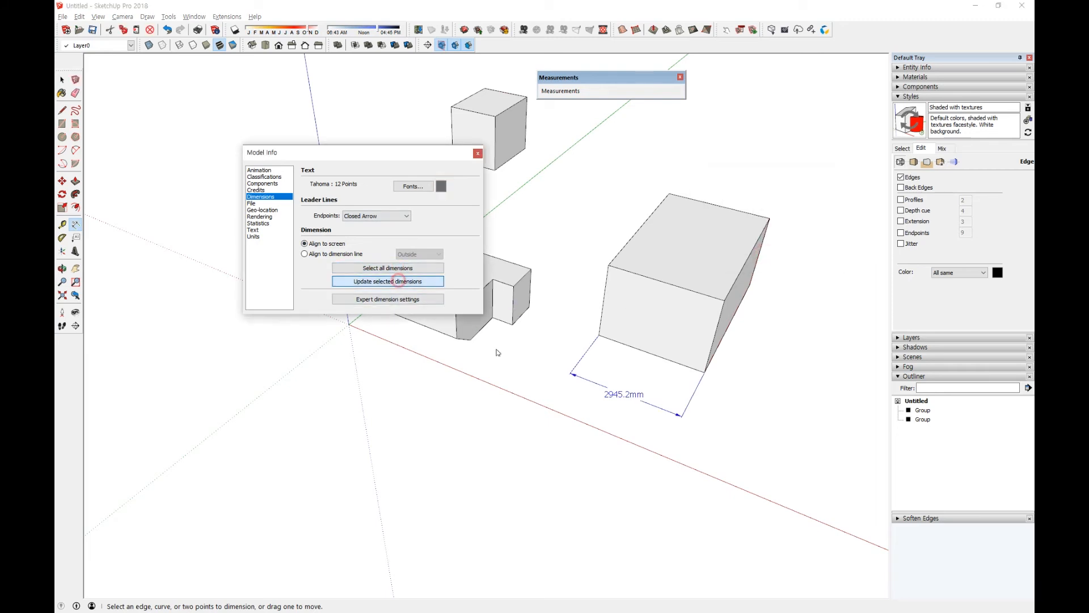
{"action": "left_click", "coordinate": [507, 372]}
Step: Set the dimension leader line endpoints to None and update all dimensions
{"action": "left_click", "coordinate": [397, 216]}
{"action": "left_click", "coordinate": [379, 226]}
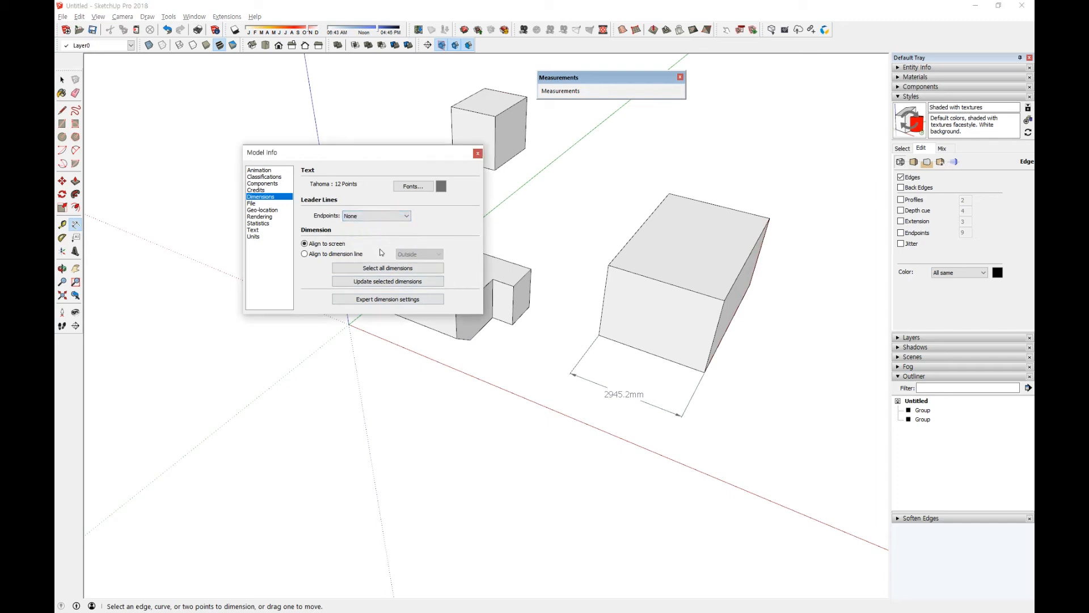
{"action": "left_click", "coordinate": [384, 268]}
{"action": "left_click", "coordinate": [388, 281]}
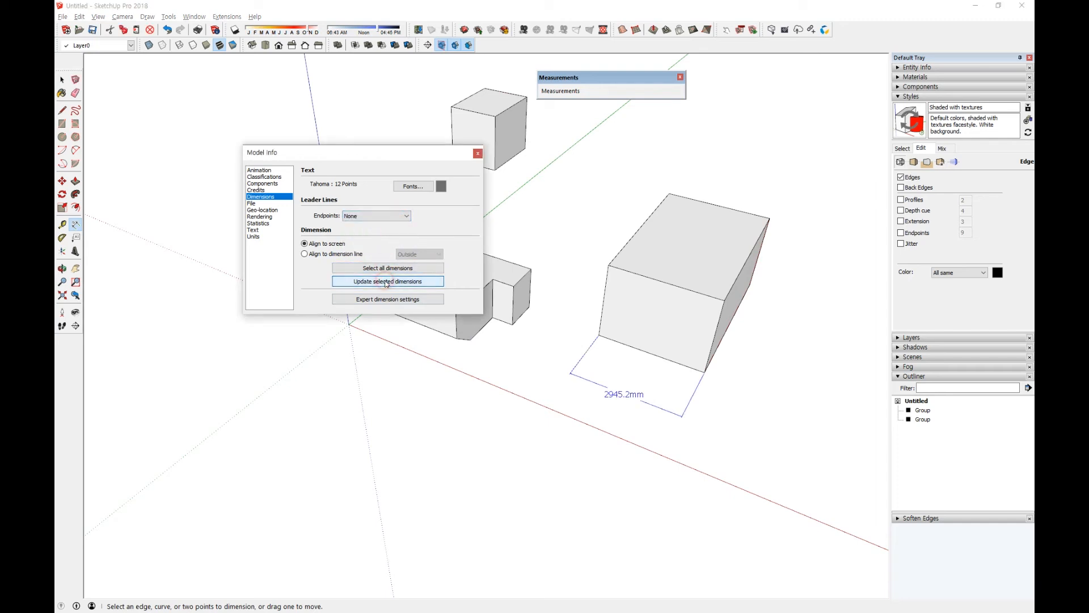
Step: Change the dimension endpoints to Slash and update all dimensions
{"action": "left_click", "coordinate": [397, 217]}
{"action": "left_click", "coordinate": [380, 234]}
{"action": "left_click", "coordinate": [383, 268]}
{"action": "left_click", "coordinate": [382, 281]}
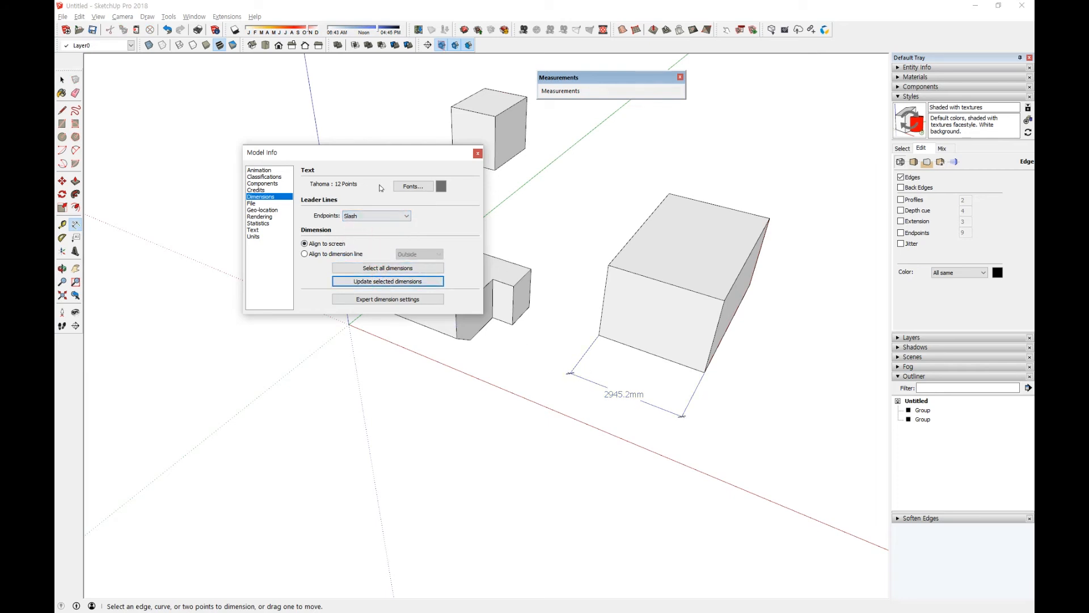
Step: Change the dimension endpoints to Dot, update all dimensions and check the expert dimension settings
{"action": "left_click", "coordinate": [388, 218]}
{"action": "left_click", "coordinate": [373, 241]}
{"action": "left_click", "coordinate": [378, 268]}
{"action": "left_click", "coordinate": [388, 282]}
{"action": "left_click", "coordinate": [401, 299]}
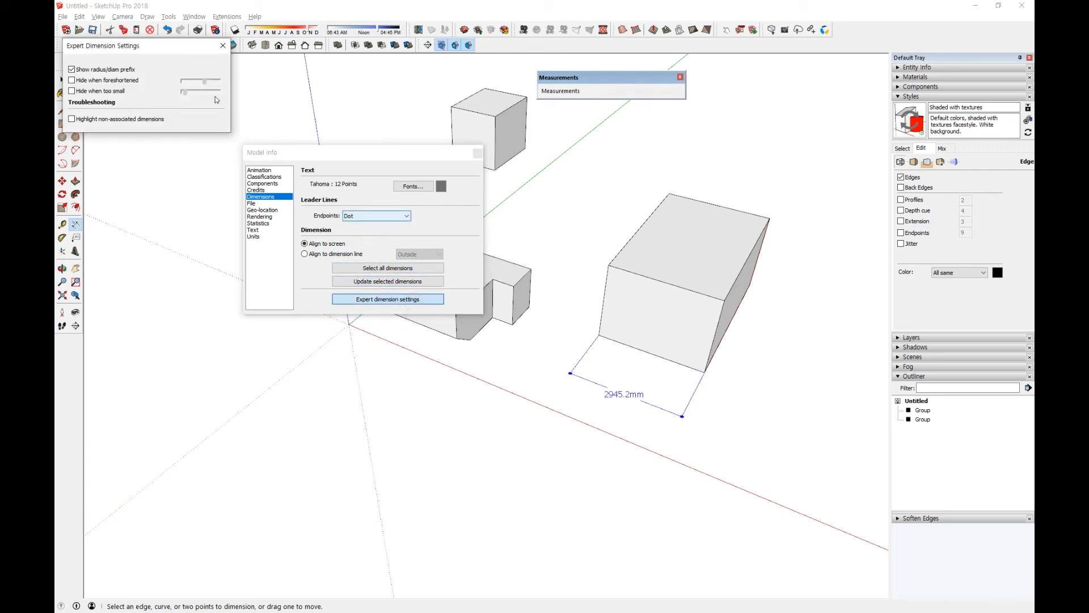
{"action": "left_click", "coordinate": [222, 46]}
Step: Change the dimension endpoints to Open Arrow and update all dimensions
{"action": "left_click", "coordinate": [377, 216]}
{"action": "left_click", "coordinate": [372, 251]}
{"action": "left_click", "coordinate": [387, 267]}
{"action": "left_click", "coordinate": [388, 281]}
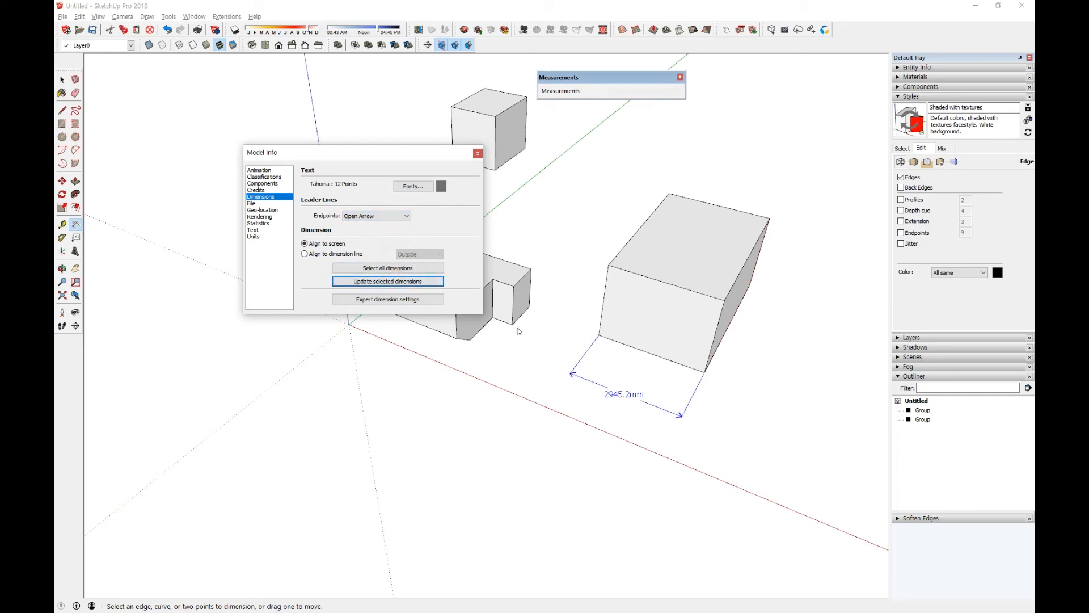
Step: Set the dimension endpoints back to Closed Arrow and update all dimensions
{"action": "left_click", "coordinate": [389, 216]}
{"action": "left_click", "coordinate": [373, 245]}
{"action": "left_click", "coordinate": [388, 268]}
{"action": "left_click", "coordinate": [389, 282]}
{"action": "left_click", "coordinate": [369, 230]}
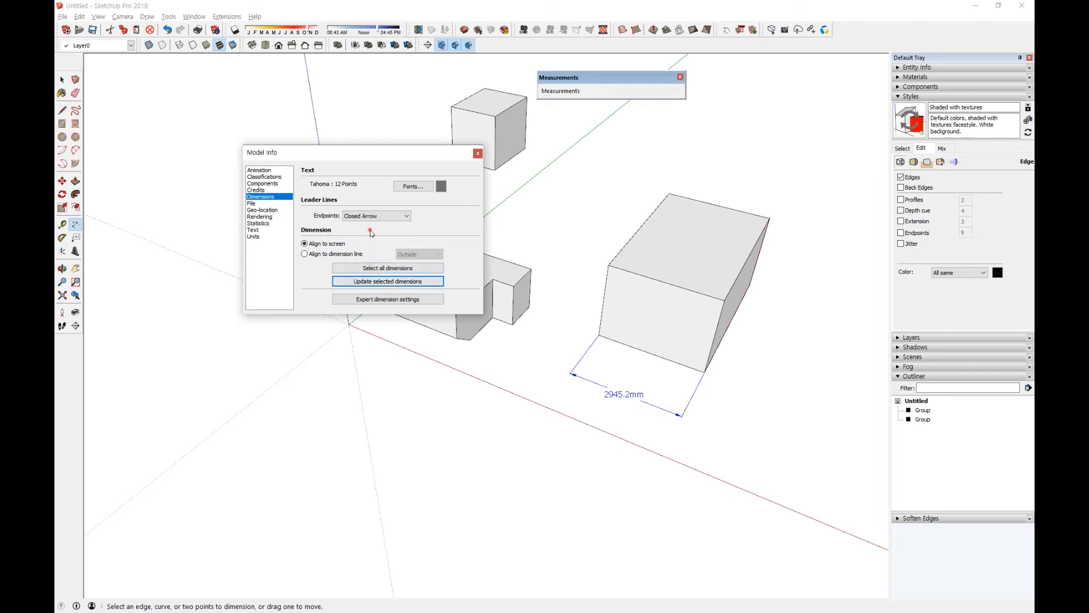
Step: Align the dimension text to the dimension line with the Centered placement and update all dimensions
{"action": "middle_click_drag", "start_coordinate": [688, 469], "coordinate": [601, 392]}
{"action": "left_click", "coordinate": [328, 244]}
{"action": "left_click", "coordinate": [305, 254]}
{"action": "middle_click_drag", "start_coordinate": [627, 414], "coordinate": [475, 310]}
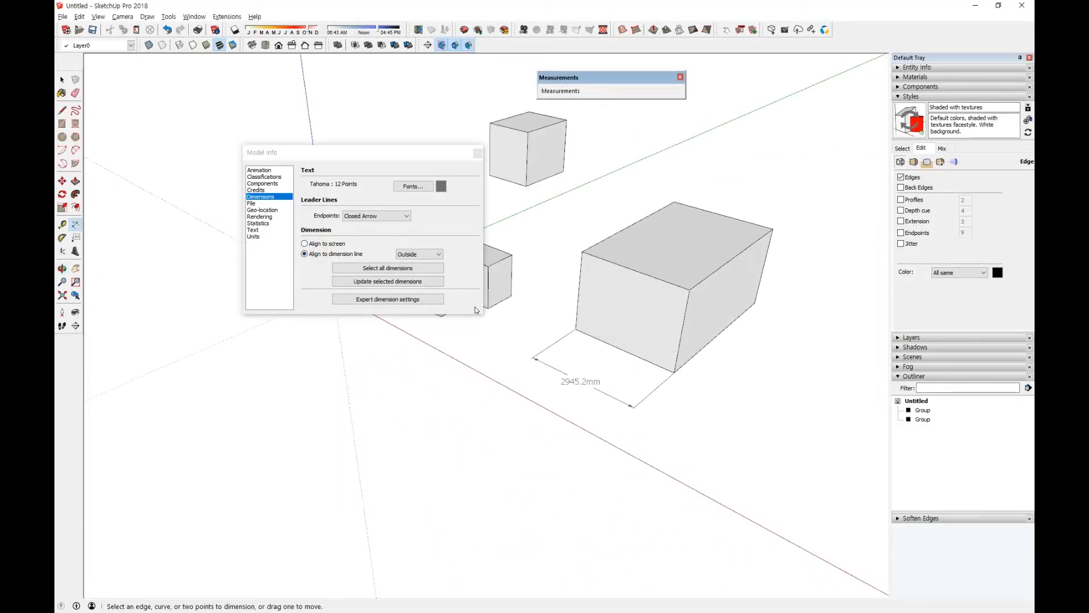
{"action": "left_click", "coordinate": [429, 257]}
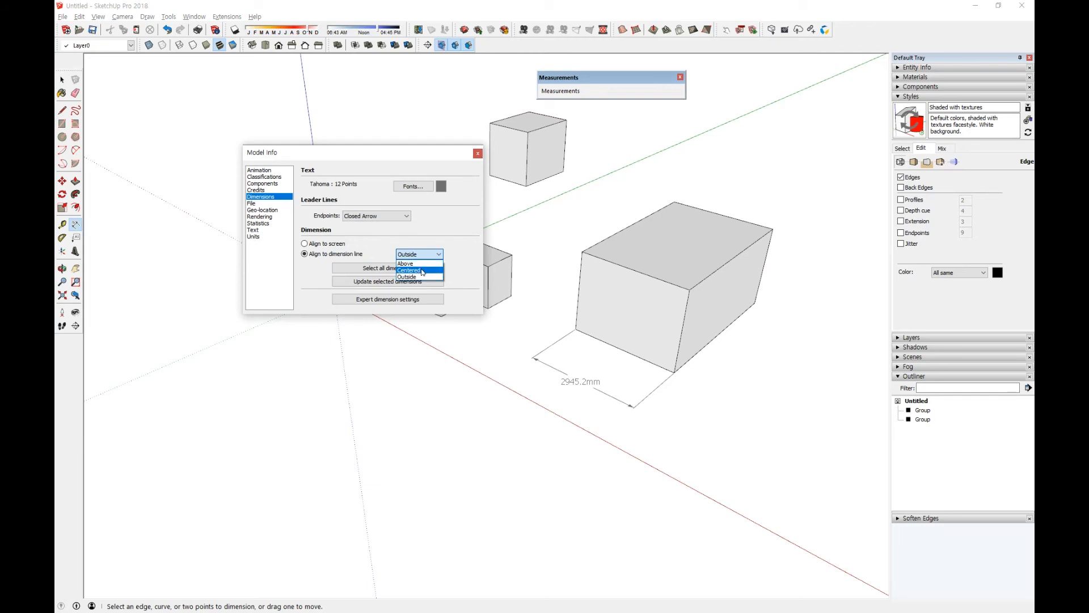
{"action": "left_click", "coordinate": [422, 268]}
{"action": "left_click", "coordinate": [387, 268]}
{"action": "left_click", "coordinate": [387, 281]}
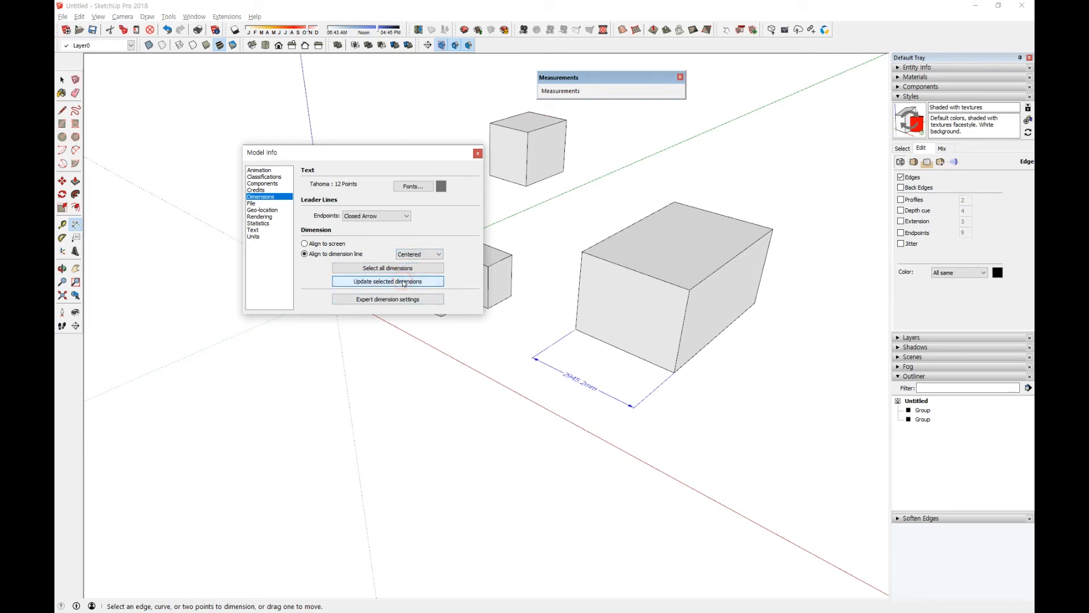
Step: Change the dimension text placement to Above the dimension line and update all dimensions
{"action": "middle_click_drag", "start_coordinate": [648, 393], "coordinate": [606, 425]}
{"action": "left_click", "coordinate": [430, 257]}
{"action": "left_click", "coordinate": [424, 263]}
{"action": "left_click", "coordinate": [400, 268]}
{"action": "left_click", "coordinate": [402, 281]}
{"action": "mouse_move", "coordinate": [456, 318]}
{"action": "middle_mouse_down"}
{"action": "mouse_move", "coordinate": [676, 452]}
{"action": "mouse_move", "coordinate": [489, 389]}
{"action": "mouse_move", "coordinate": [440, 311]}
{"action": "middle_mouse_up"}
{"action": "left_click", "coordinate": [410, 254]}
{"action": "left_click", "coordinate": [373, 268]}
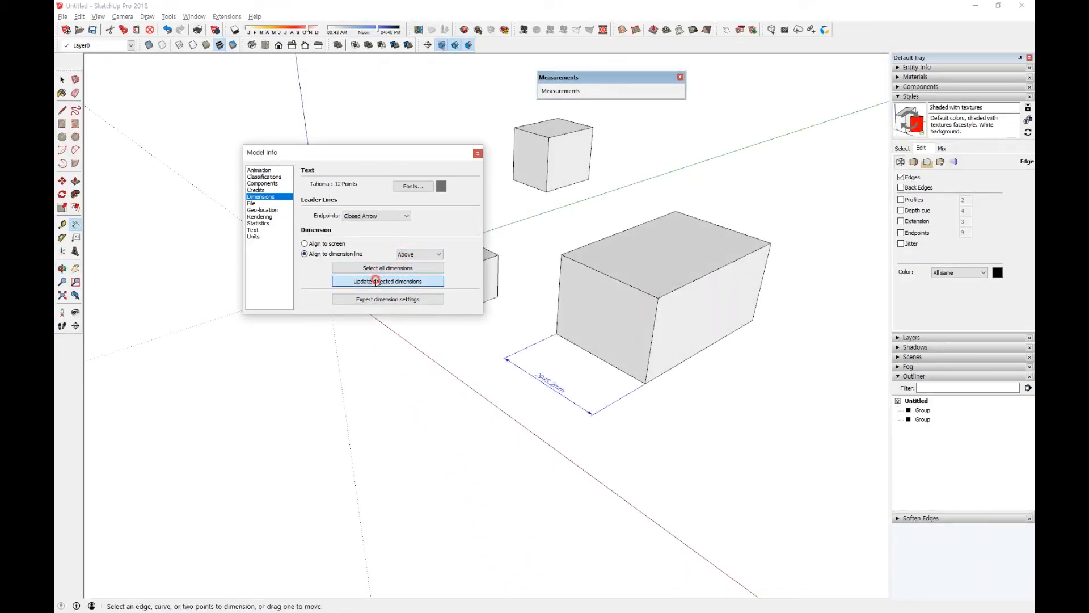
Step: Switch the dimension text setting to Align to screen and review the expert dimension settings, including Hide when foreshortened
{"action": "left_click", "coordinate": [328, 244]}
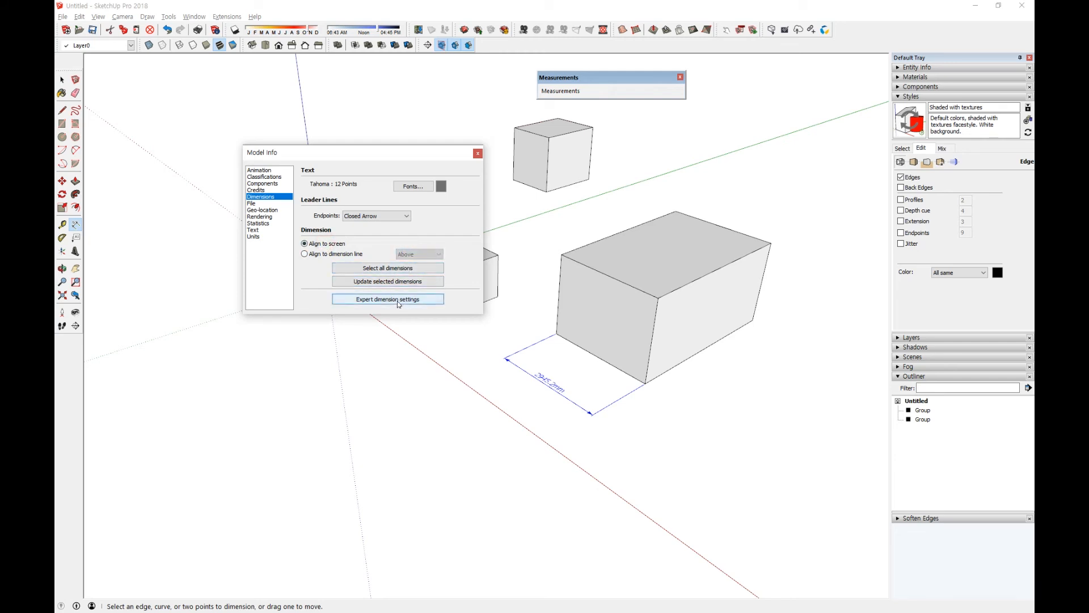
{"action": "left_click", "coordinate": [397, 299]}
{"action": "left_click_drag", "start_coordinate": [113, 46], "coordinate": [338, 104]}
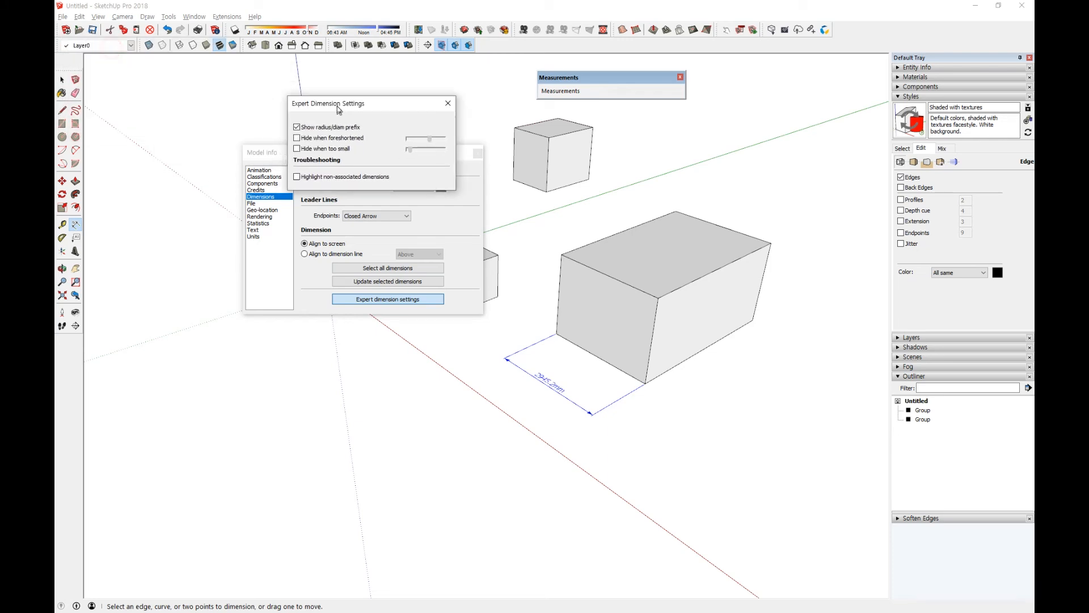
{"action": "left_click", "coordinate": [310, 139]}
{"action": "left_click", "coordinate": [340, 138]}
{"action": "left_click", "coordinate": [449, 104]}
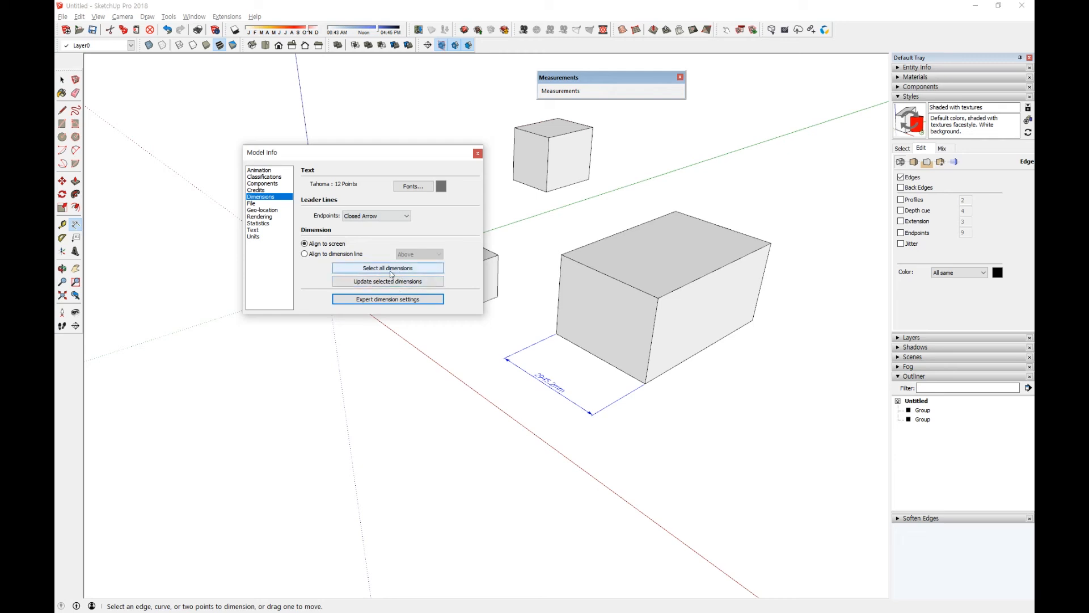
Step: Turn on the model's shadows while reviewing the File and Geo-location pages and the Add Location window
{"action": "left_click", "coordinate": [251, 203]}
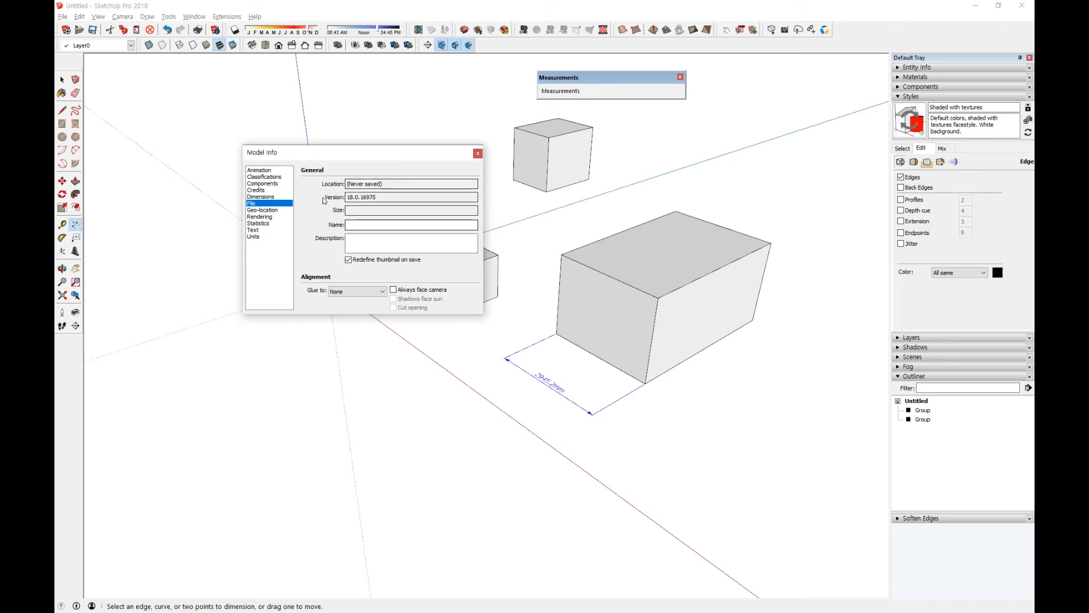
{"action": "left_click", "coordinate": [271, 210]}
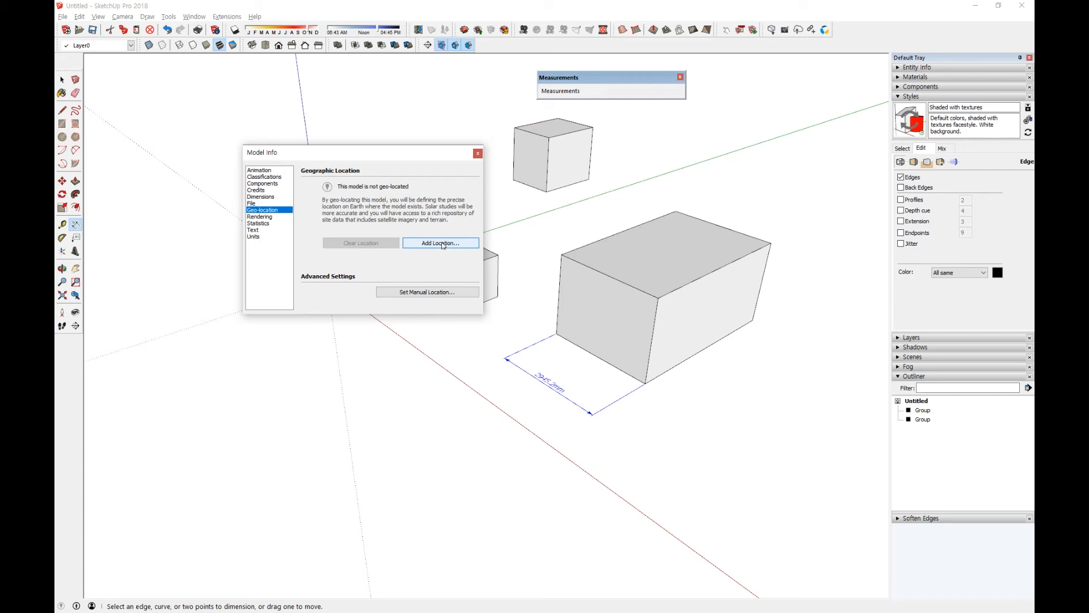
{"action": "left_click", "coordinate": [235, 29]}
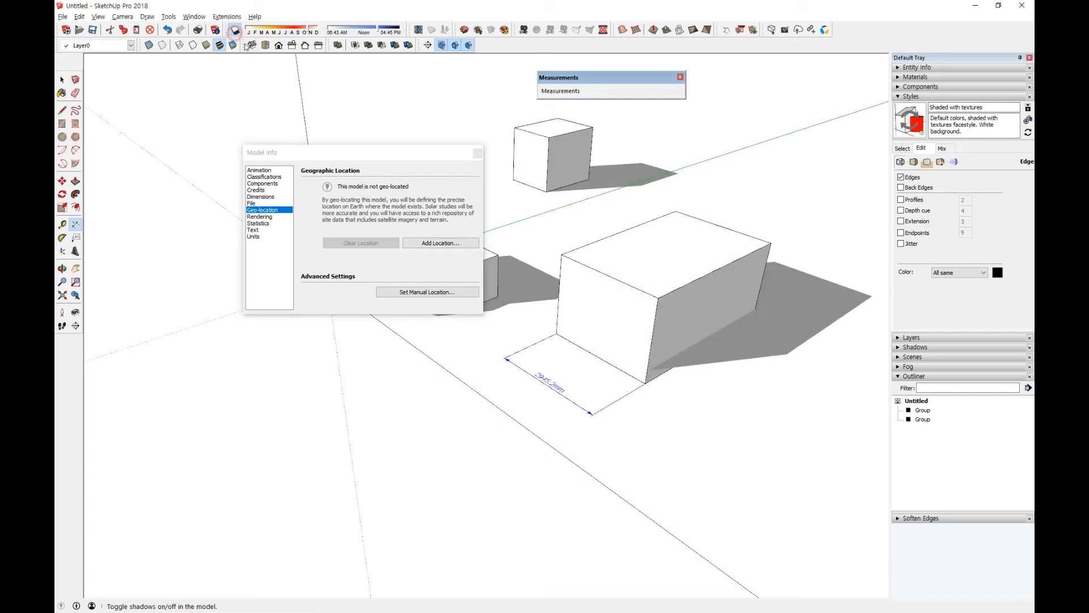
{"action": "left_click", "coordinate": [430, 243]}
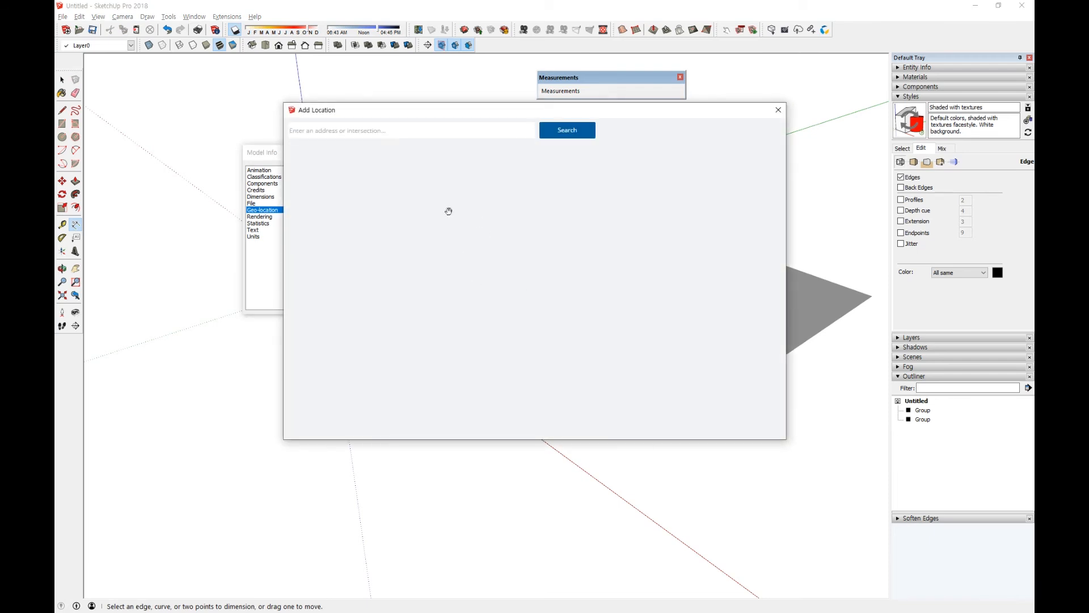
{"action": "left_click", "coordinate": [778, 109]}
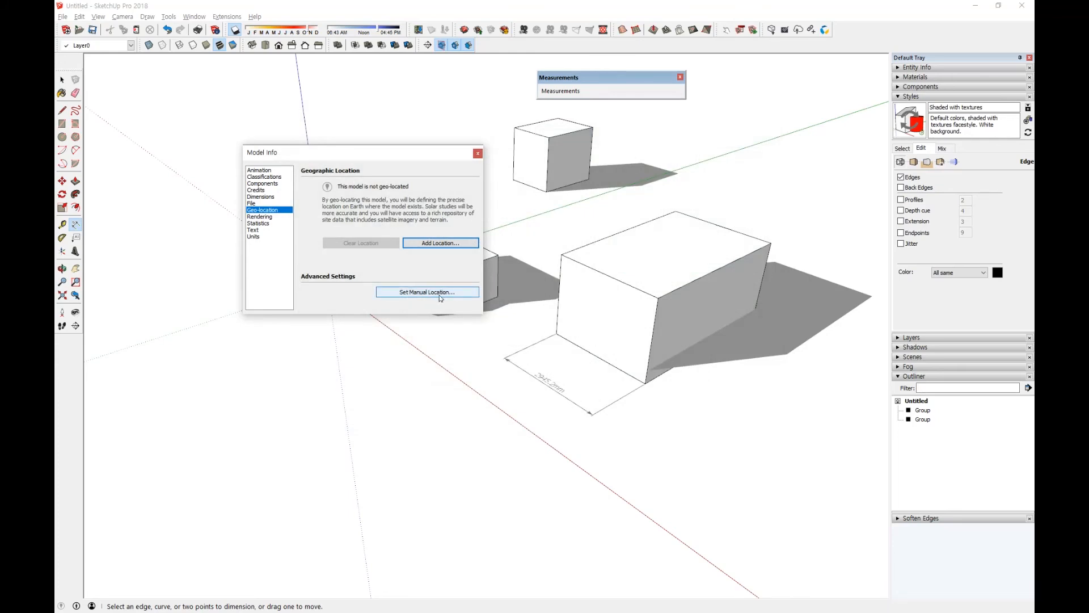
Step: Collapse the Styles and Outliner sections of the tray and expand the Shadows settings
{"action": "left_click", "coordinate": [908, 87]}
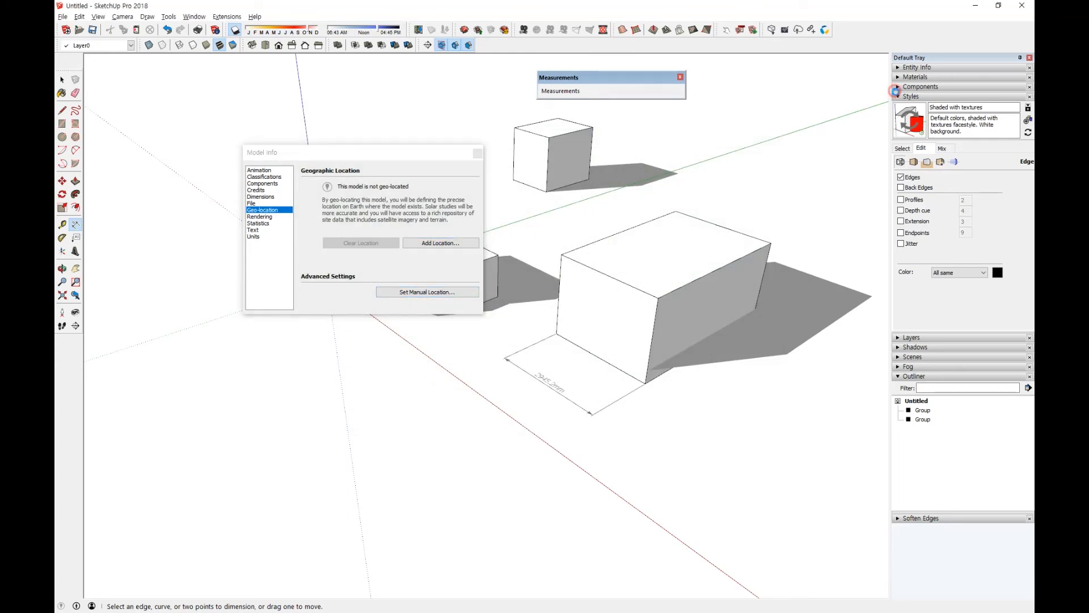
{"action": "left_click", "coordinate": [898, 86]}
{"action": "left_click", "coordinate": [899, 96]}
{"action": "left_click", "coordinate": [899, 147]}
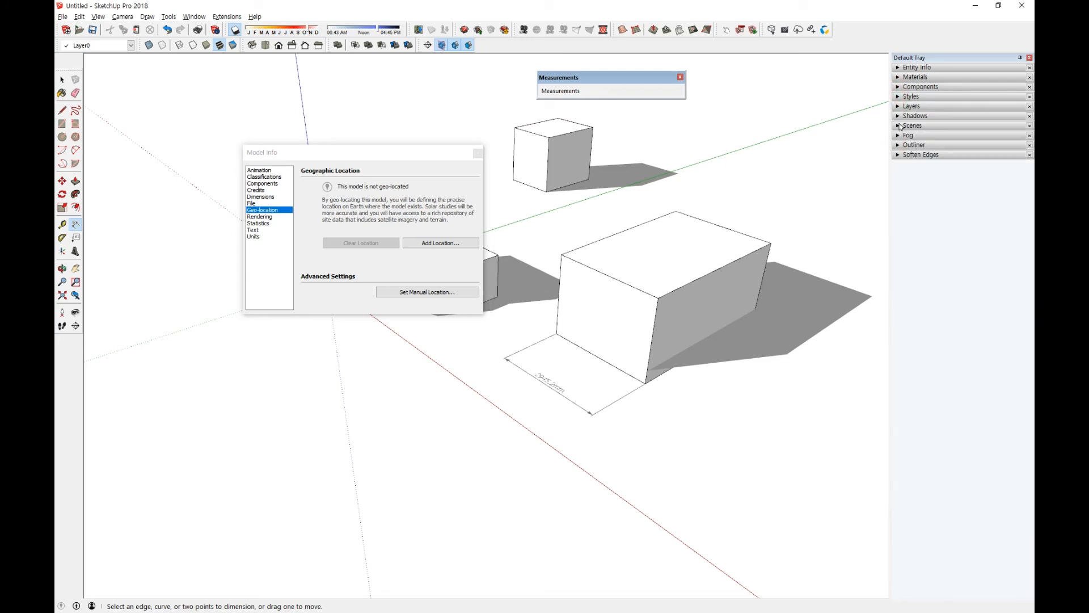
{"action": "left_click", "coordinate": [901, 116]}
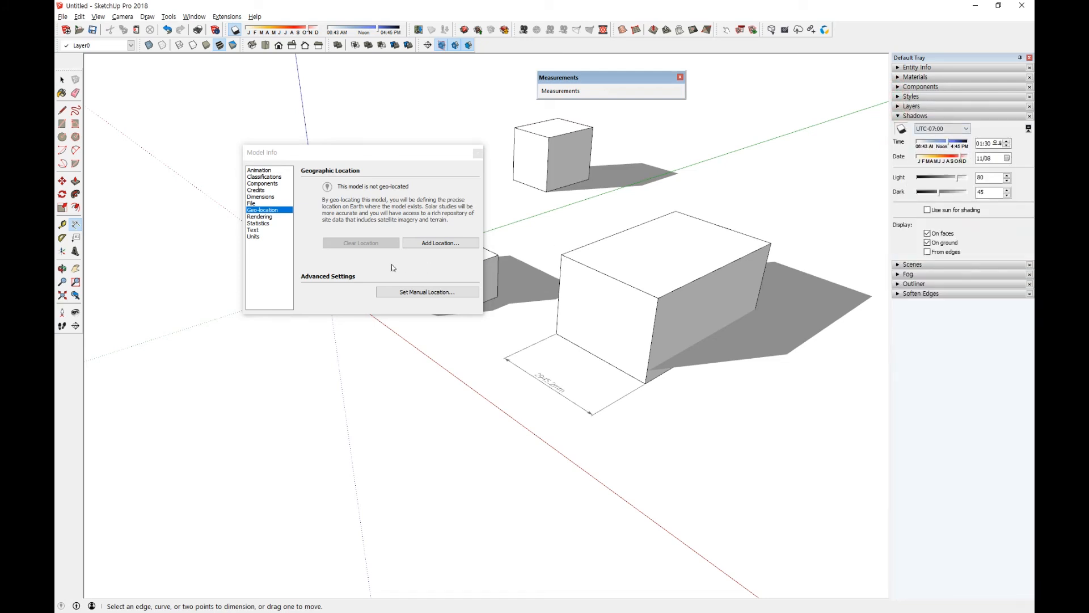
Step: Review the Rendering, Statistics and Text pages of Model Info
{"action": "left_click", "coordinate": [260, 217]}
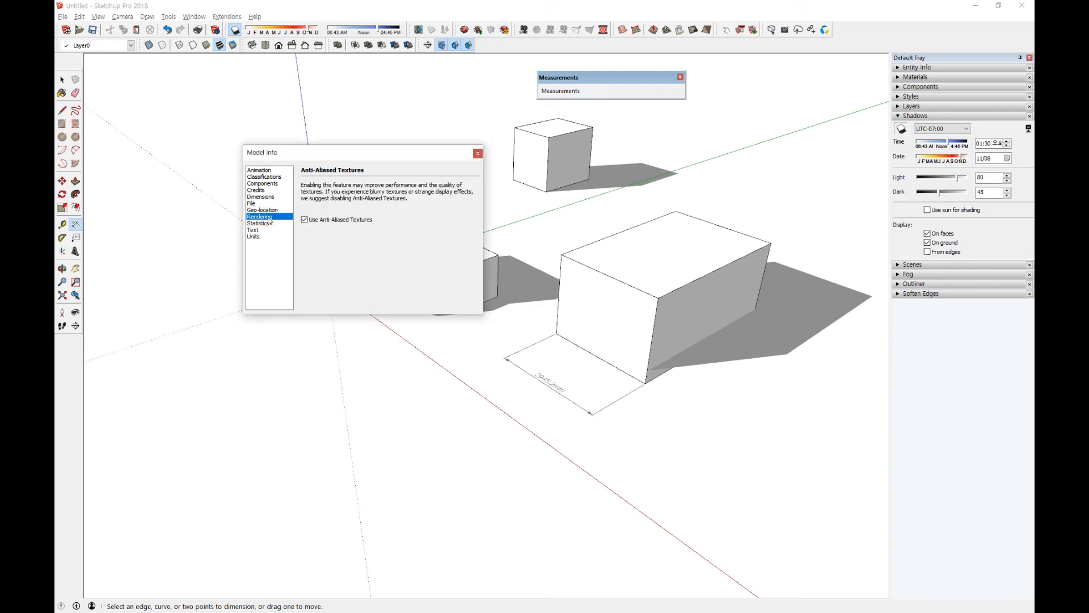
{"action": "left_click", "coordinate": [264, 224]}
{"action": "left_click", "coordinate": [255, 229]}
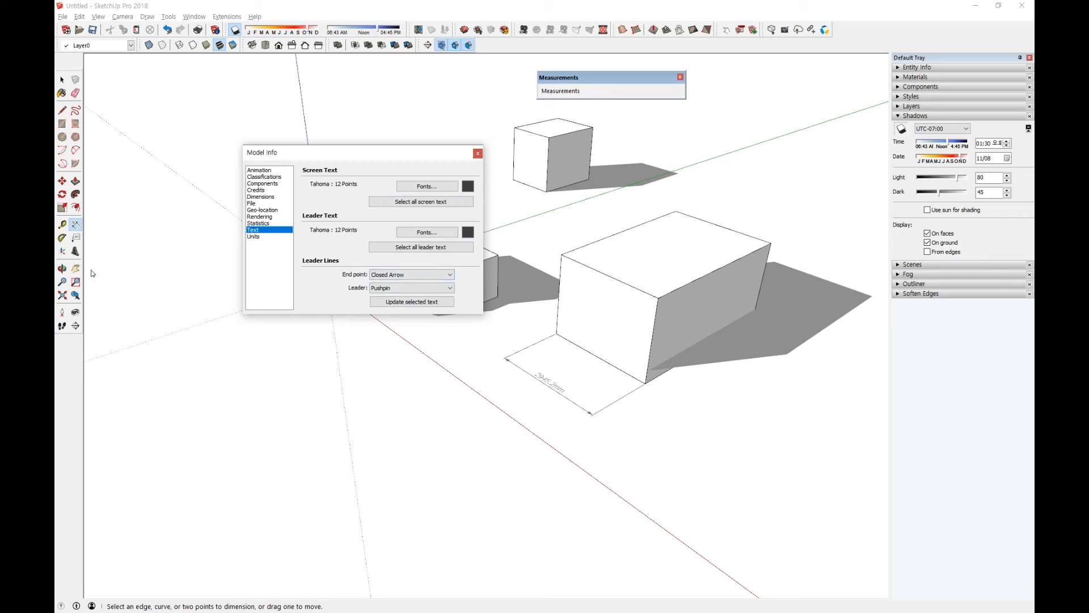
Step: Try the Architectural, Engineering and Fractional length unit formats and return to Decimal
{"action": "left_click", "coordinate": [253, 237]}
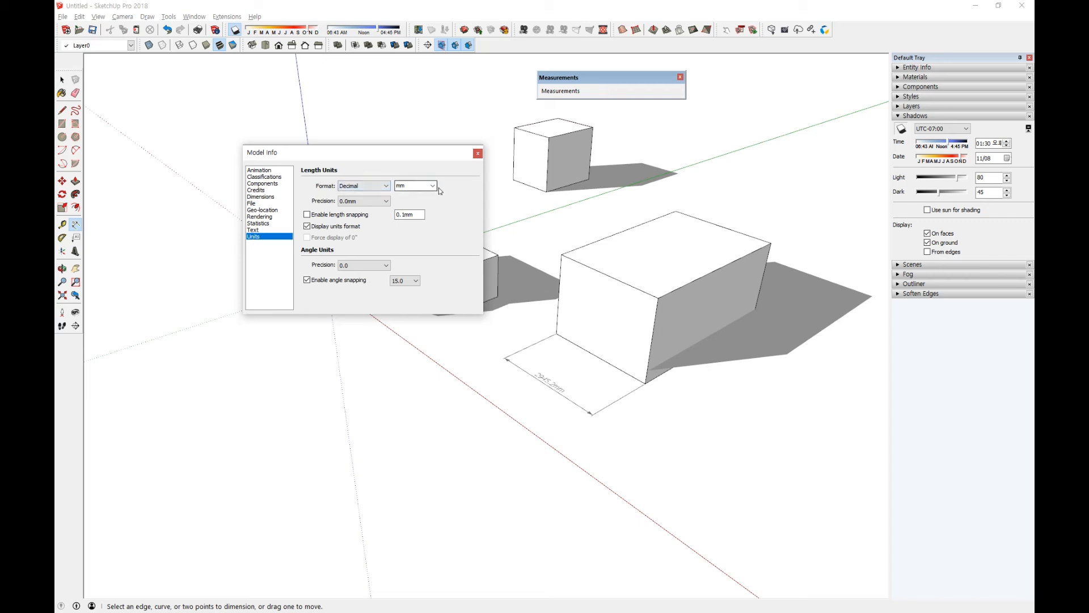
{"action": "left_click", "coordinate": [377, 189]}
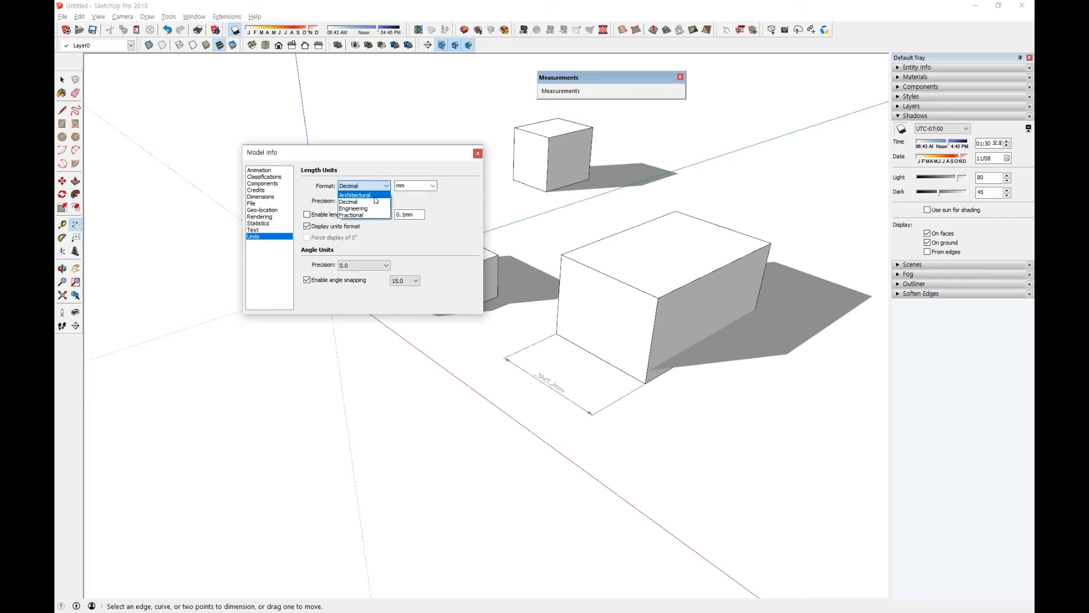
{"action": "left_click", "coordinate": [356, 195]}
{"action": "left_click", "coordinate": [361, 186]}
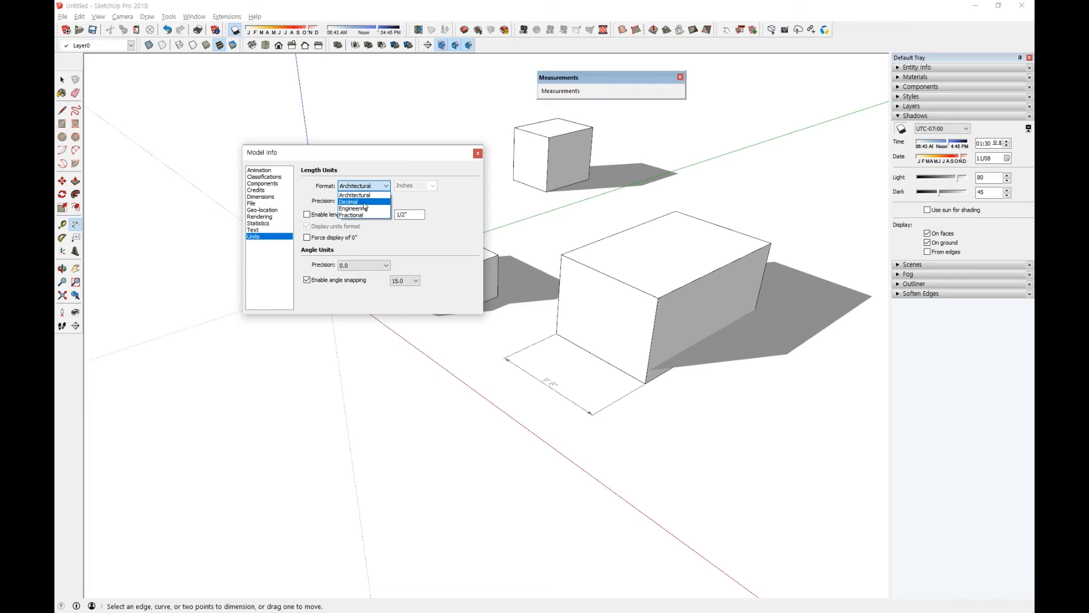
{"action": "left_click", "coordinate": [361, 209]}
{"action": "left_click", "coordinate": [368, 187]}
{"action": "left_click", "coordinate": [366, 215]}
{"action": "left_click", "coordinate": [369, 188]}
{"action": "left_click", "coordinate": [365, 202]}
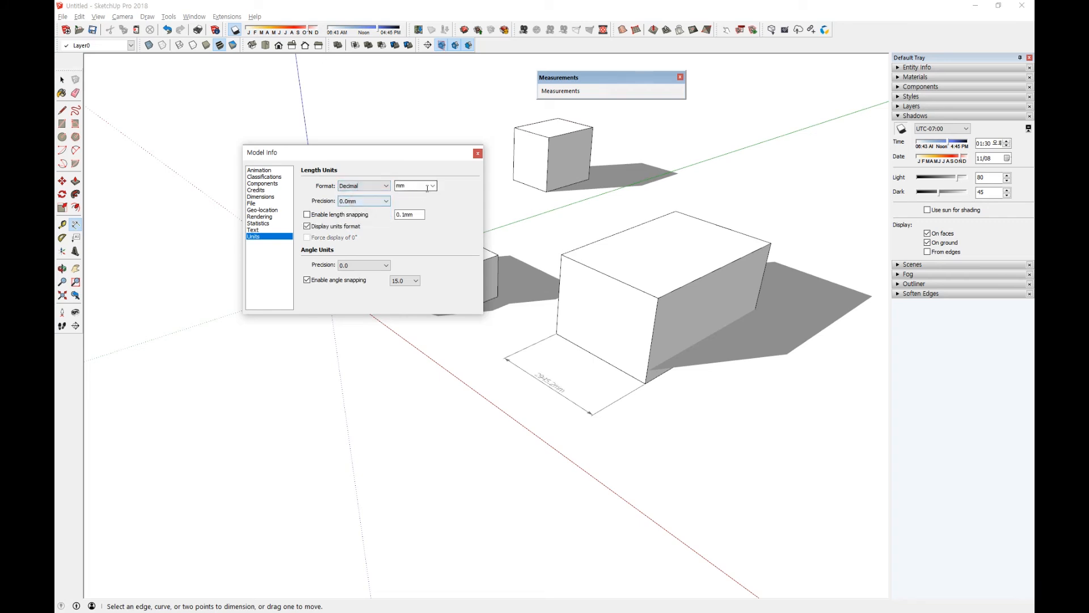
Step: Try finer length precisions up to 0.000mm on the dimension and return to 0.0mm
{"action": "left_click", "coordinate": [368, 201]}
{"action": "left_click", "coordinate": [363, 220]}
{"action": "left_click", "coordinate": [368, 201]}
{"action": "left_click", "coordinate": [372, 226]}
{"action": "middle_click_drag", "start_coordinate": [535, 409], "coordinate": [533, 414]}
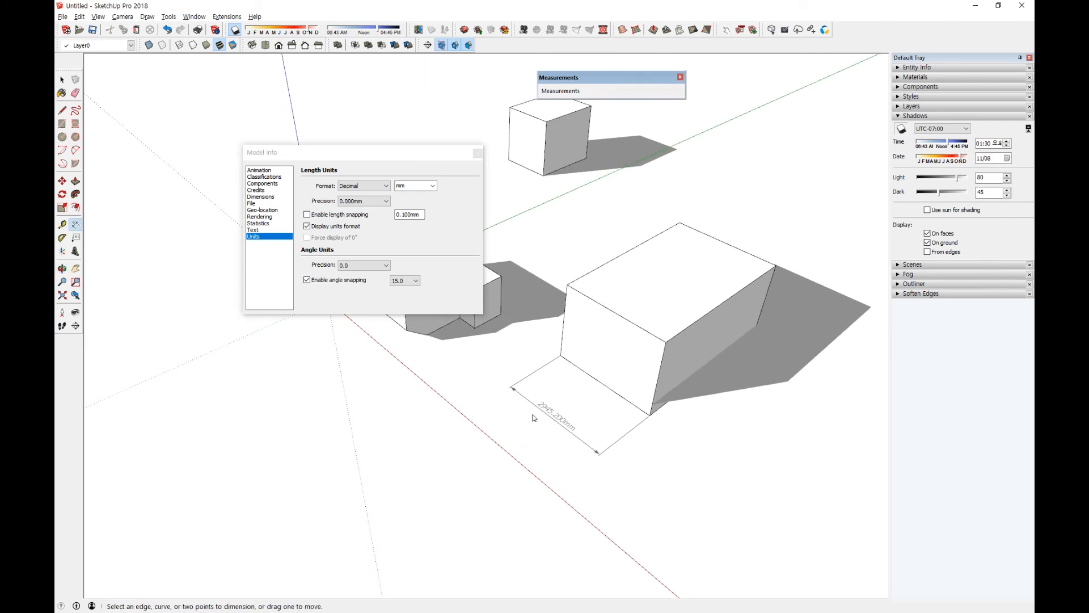
{"action": "left_click", "coordinate": [366, 200]}
{"action": "left_click", "coordinate": [363, 214]}
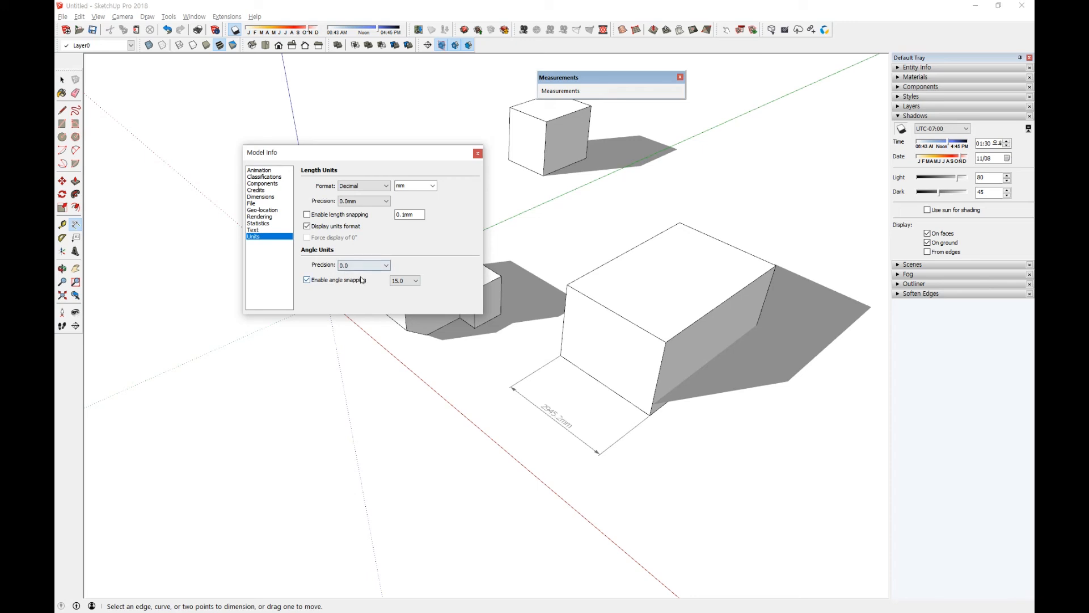
Step: Move the Model Info window off the small box model and close it
{"action": "left_click", "coordinate": [342, 150]}
{"action": "left_click_drag", "start_coordinate": [342, 150], "coordinate": [368, 114]}
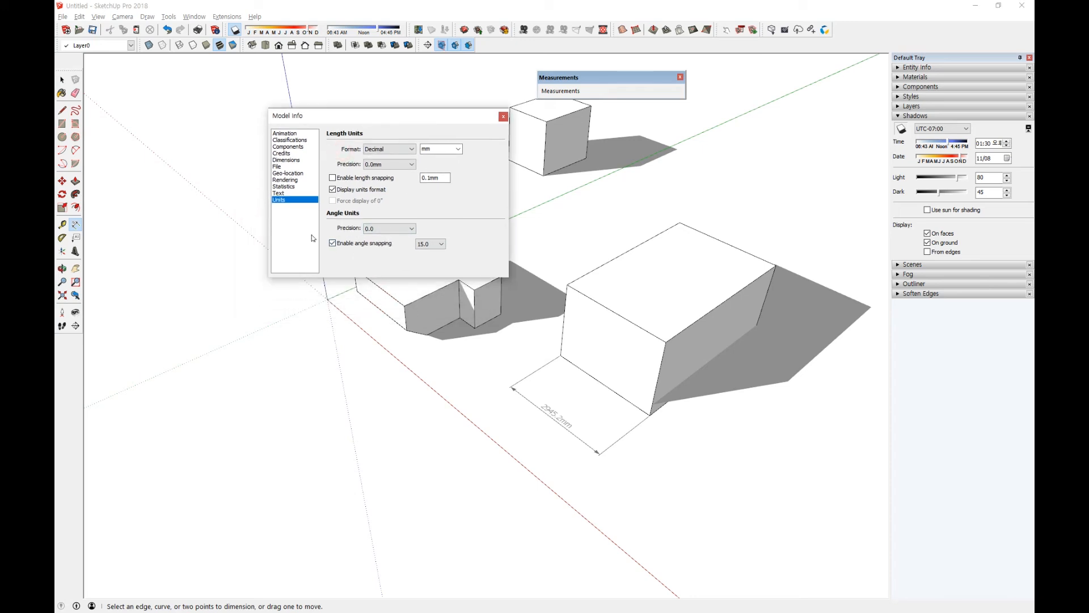
{"action": "left_click", "coordinate": [503, 116]}
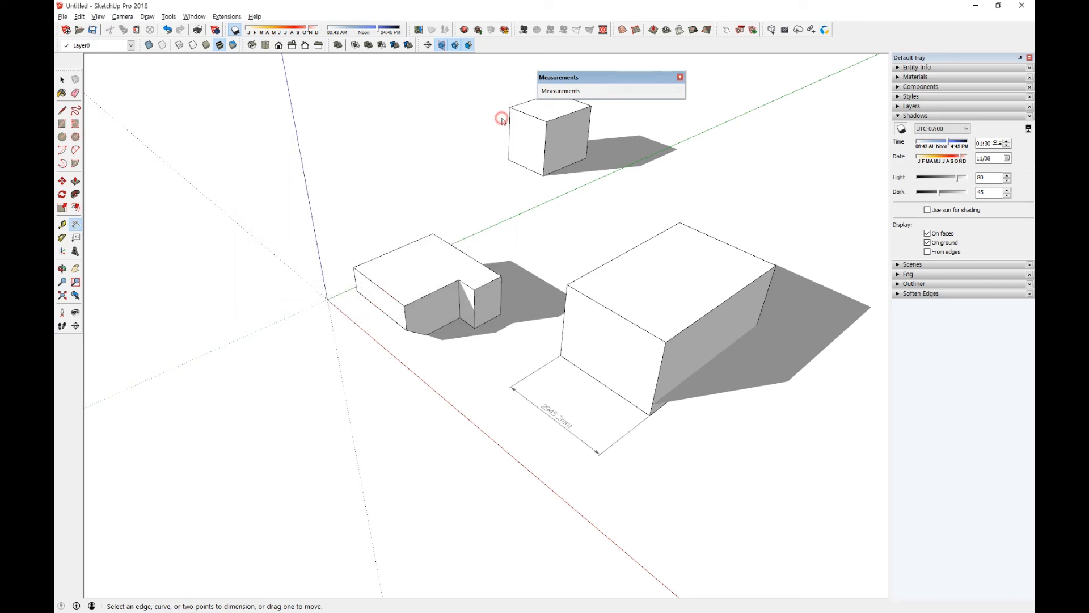
Step: Open the program Preferences and review the Accessibility, Applications, Compatibility and Drawing pages
{"action": "left_click", "coordinate": [194, 16]}
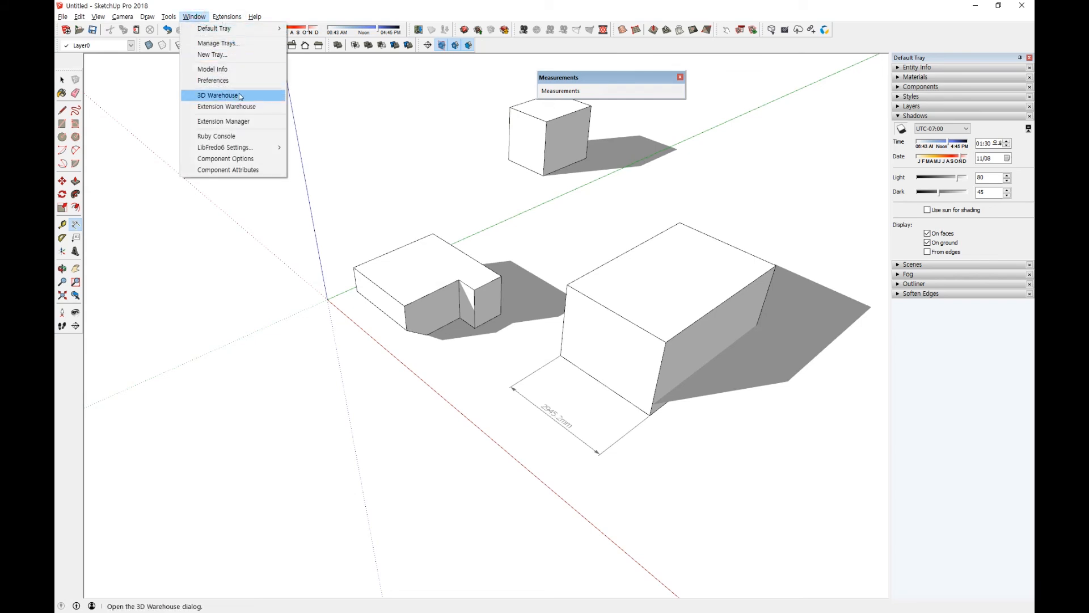
{"action": "left_click", "coordinate": [212, 81]}
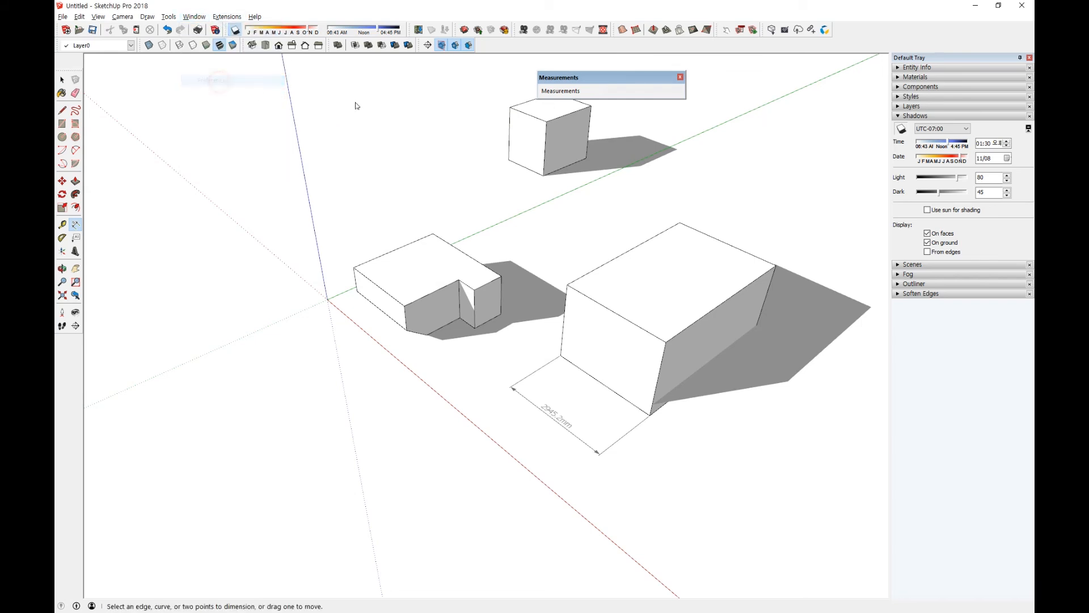
{"action": "left_click_drag", "start_coordinate": [529, 197], "coordinate": [299, 101]}
{"action": "left_click", "coordinate": [310, 120]}
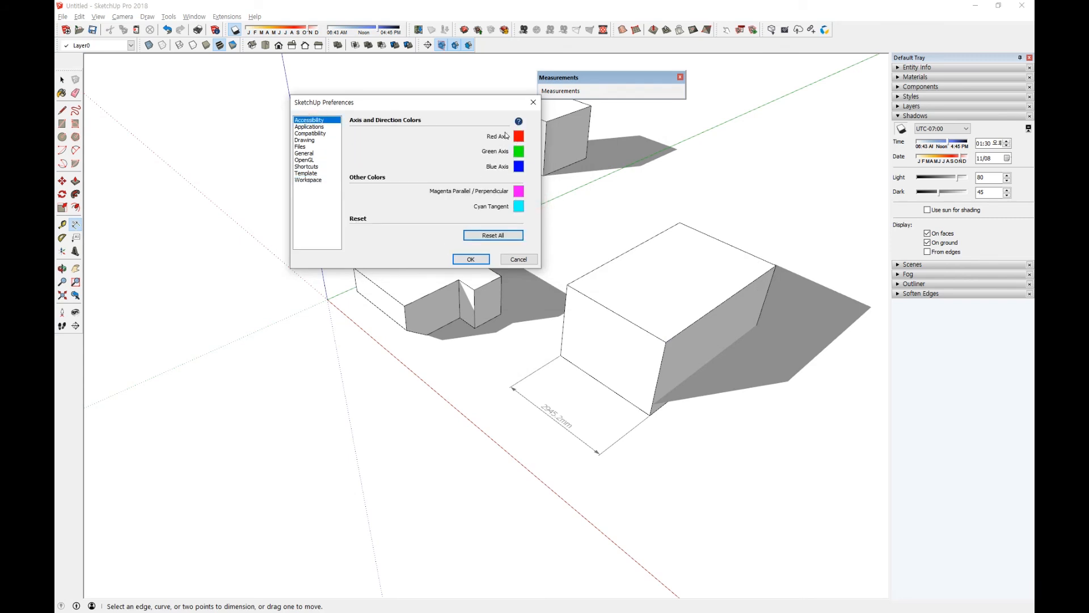
{"action": "left_click", "coordinate": [311, 132]}
{"action": "left_click", "coordinate": [310, 126]}
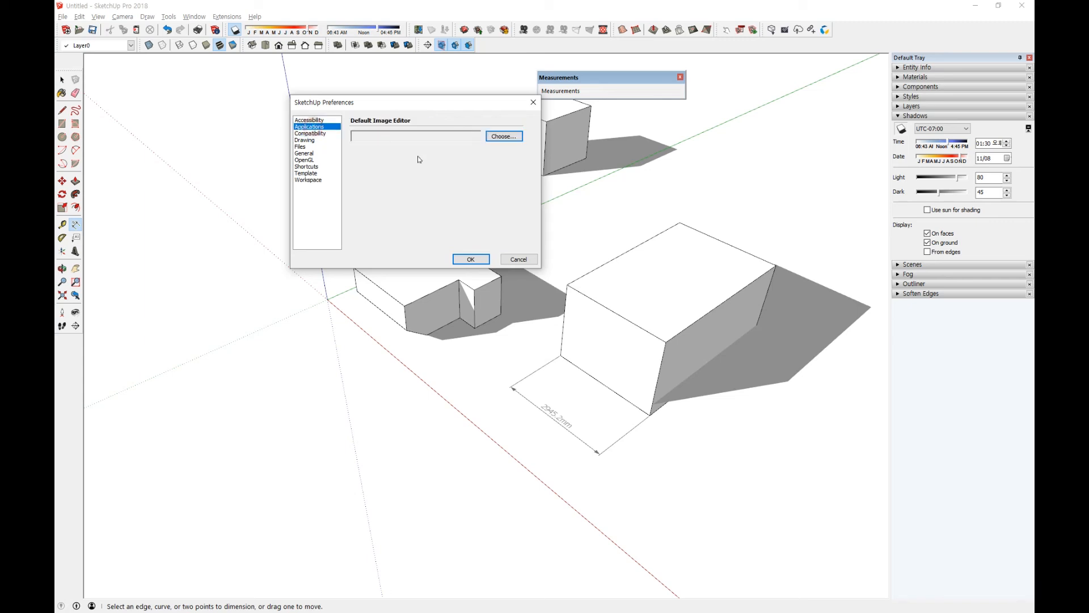
{"action": "left_click", "coordinate": [311, 133]}
{"action": "left_click", "coordinate": [305, 141]}
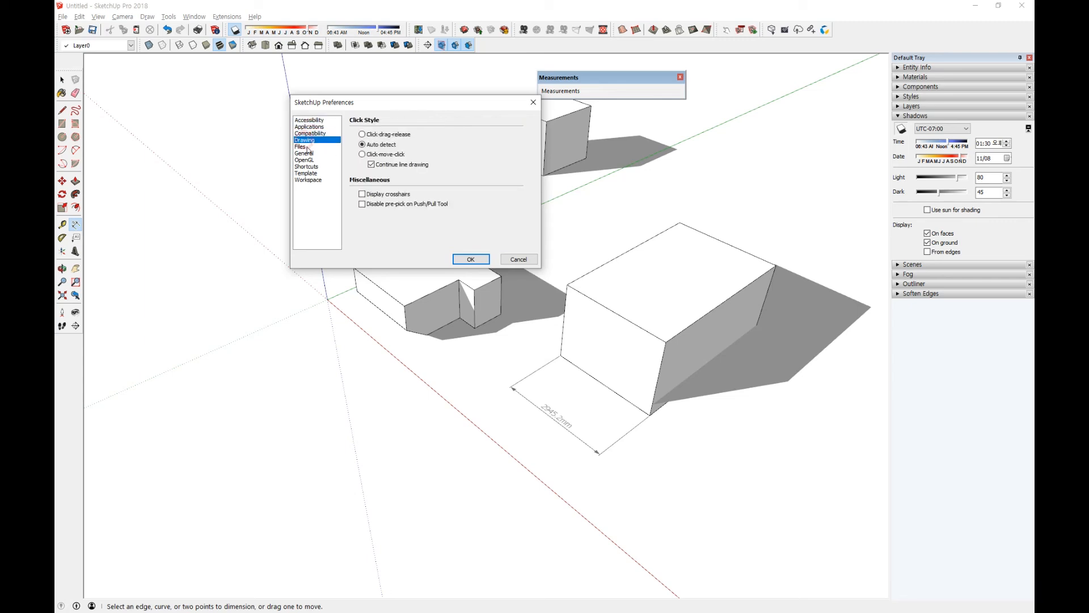
Step: Review the Files and General preferences pages, highlighting the auto-save interval in minutes
{"action": "left_click", "coordinate": [304, 147]}
{"action": "left_click", "coordinate": [305, 153]}
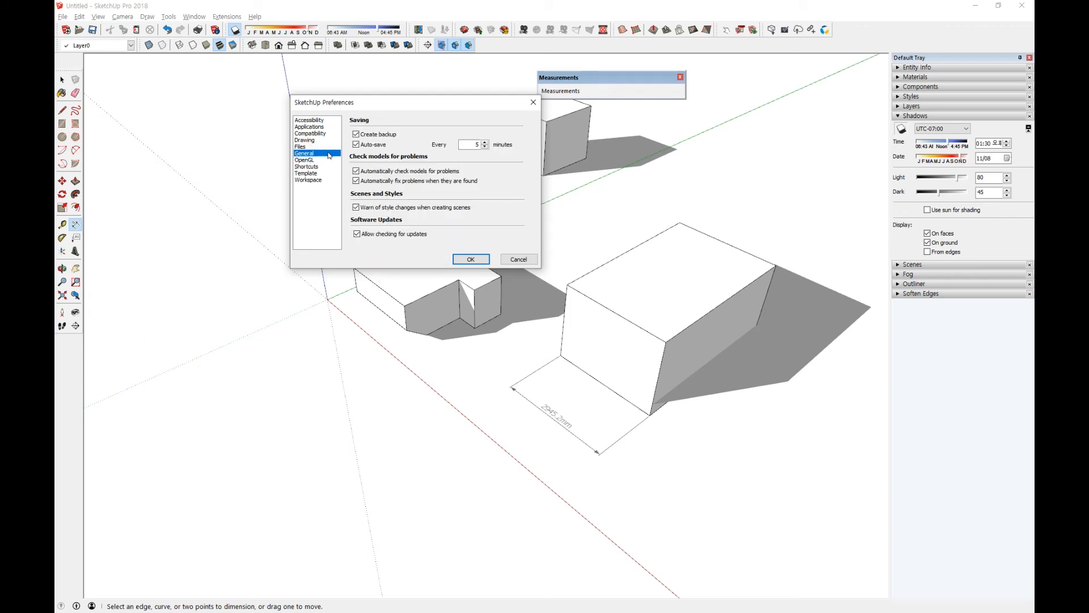
{"action": "double_click", "coordinate": [470, 145]}
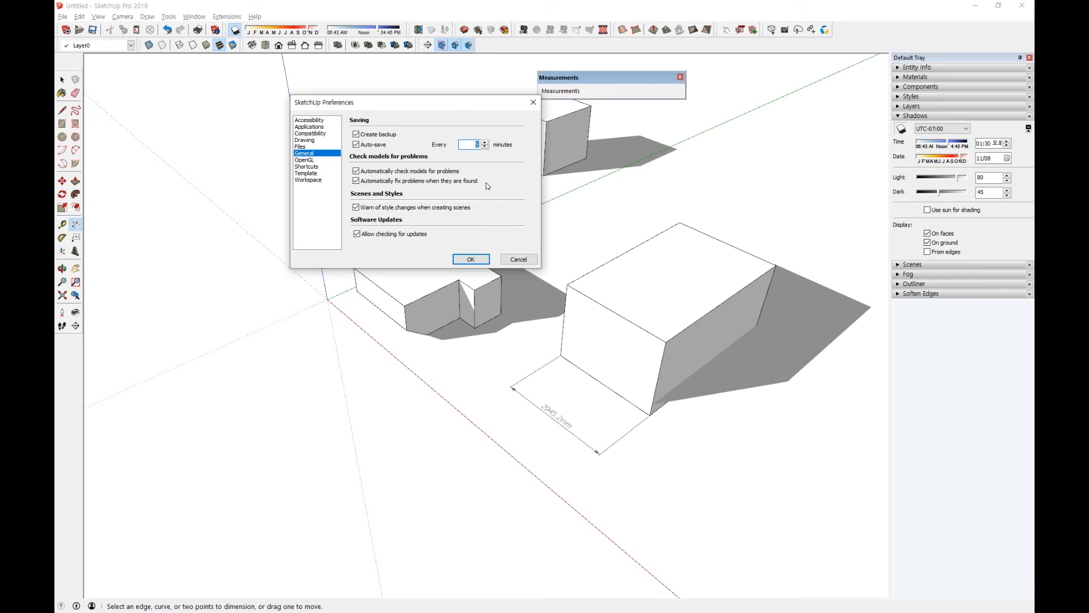
{"action": "double_click", "coordinate": [475, 144]}
{"action": "double_click", "coordinate": [475, 144]}
Step: Try assigning the shortcut Shift+F to Camera/Field of View on the Shortcuts page and remove the assignment
{"action": "left_click", "coordinate": [305, 161]}
{"action": "left_click", "coordinate": [308, 167]}
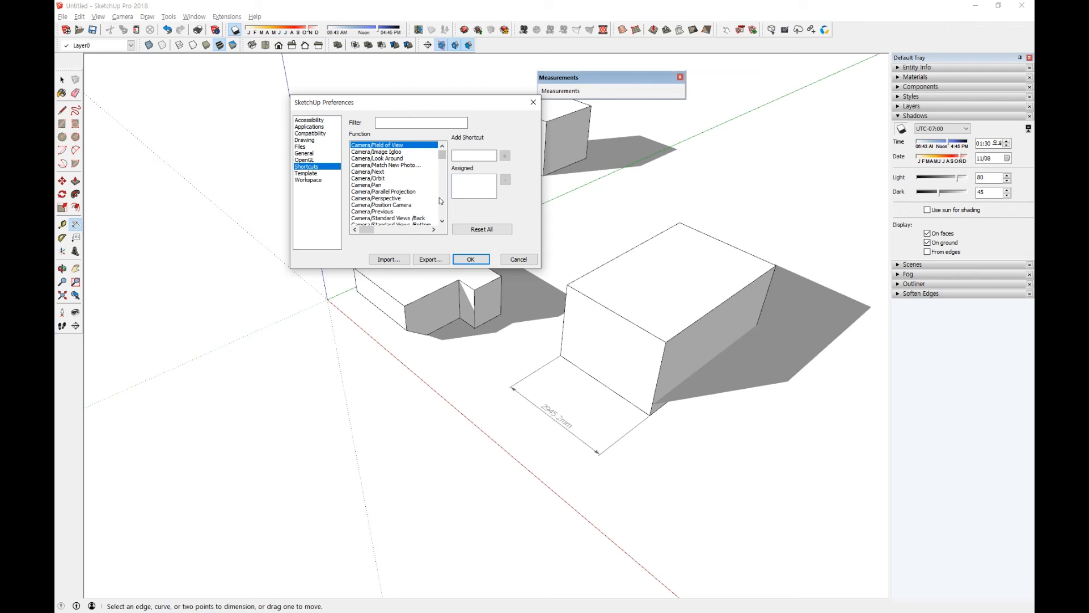
{"action": "left_click_drag", "start_coordinate": [378, 161], "coordinate": [375, 195]}
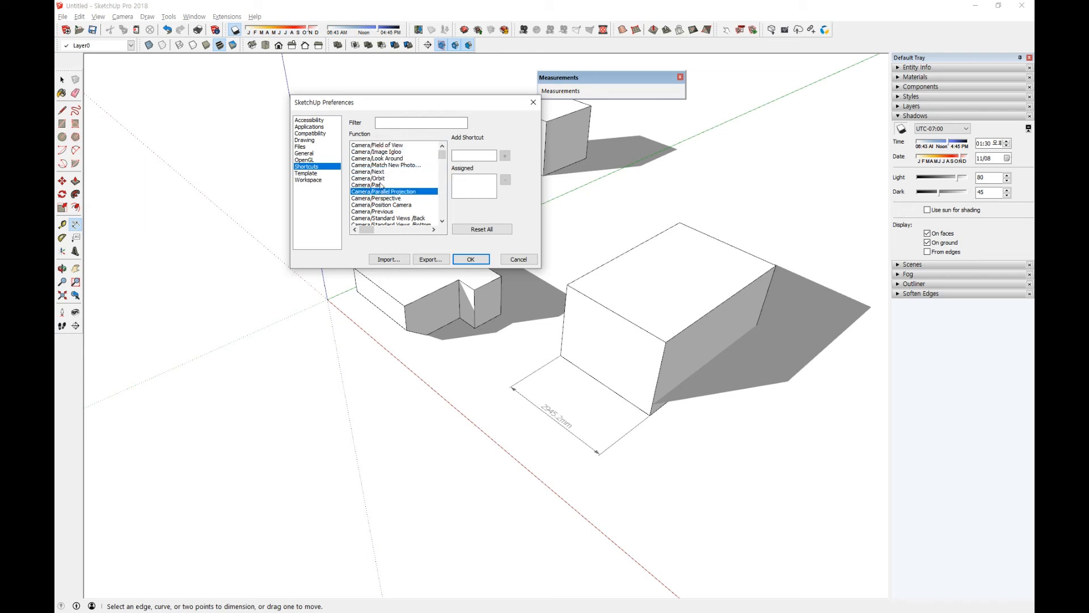
{"action": "left_click_drag", "start_coordinate": [385, 152], "coordinate": [380, 146]}
{"action": "left_click", "coordinate": [469, 154]}
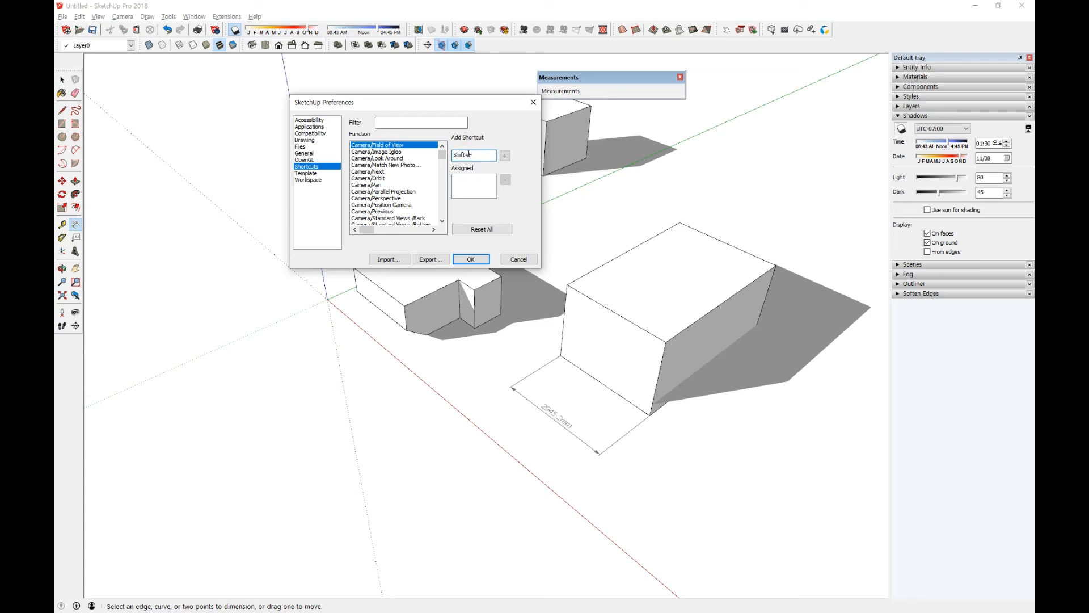
{"action": "left_click", "coordinate": [504, 155]}
{"action": "left_click", "coordinate": [472, 179]}
{"action": "left_click", "coordinate": [505, 180]}
Step: Reposition the Preferences window and review its Template and Workspace pages
{"action": "mouse_move", "coordinate": [440, 103]}
{"action": "left_mouse_down"}
{"action": "mouse_move", "coordinate": [492, 98]}
{"action": "mouse_move", "coordinate": [546, 115]}
{"action": "mouse_move", "coordinate": [550, 127]}
{"action": "left_mouse_up"}
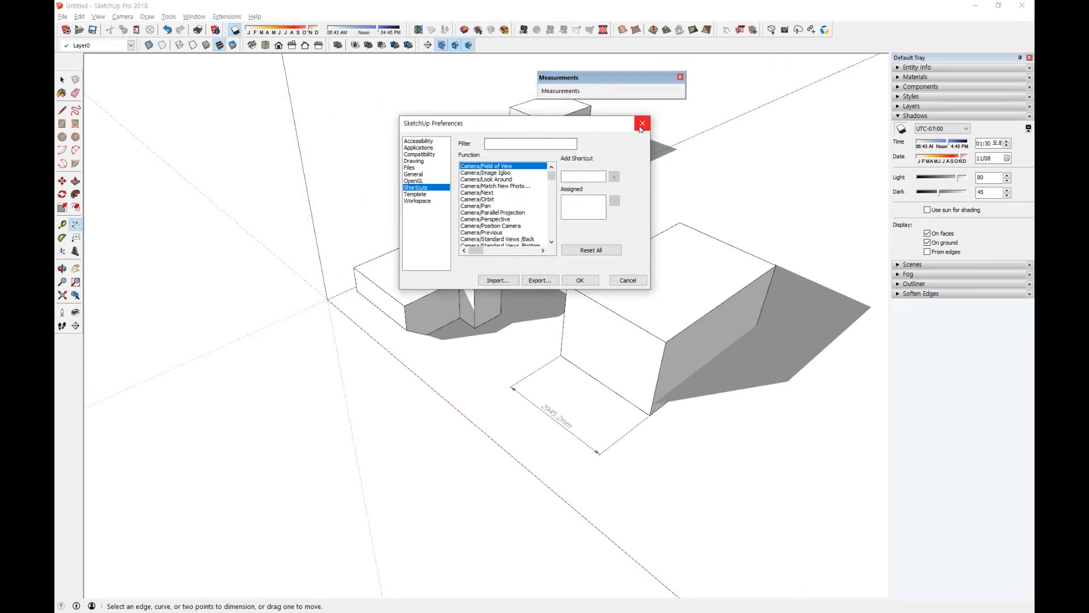
{"action": "left_click_drag", "start_coordinate": [556, 125], "coordinate": [548, 122]}
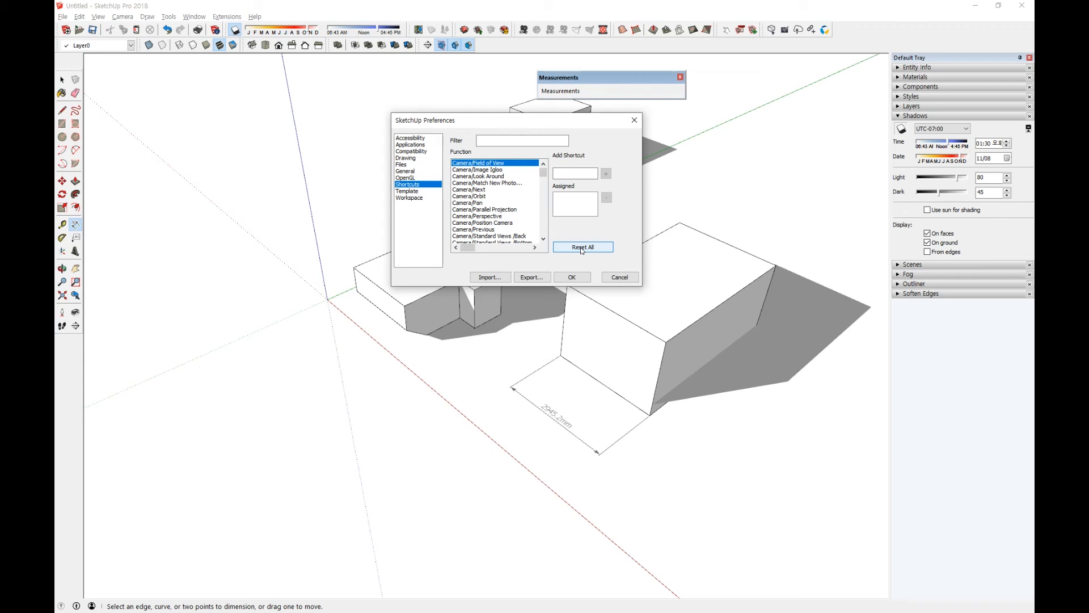
{"action": "left_click", "coordinate": [416, 193]}
{"action": "mouse_move", "coordinate": [620, 242]}
{"action": "left_mouse_down"}
{"action": "mouse_move", "coordinate": [622, 149]}
{"action": "mouse_move", "coordinate": [618, 269]}
{"action": "left_mouse_up"}
{"action": "left_click", "coordinate": [420, 203]}
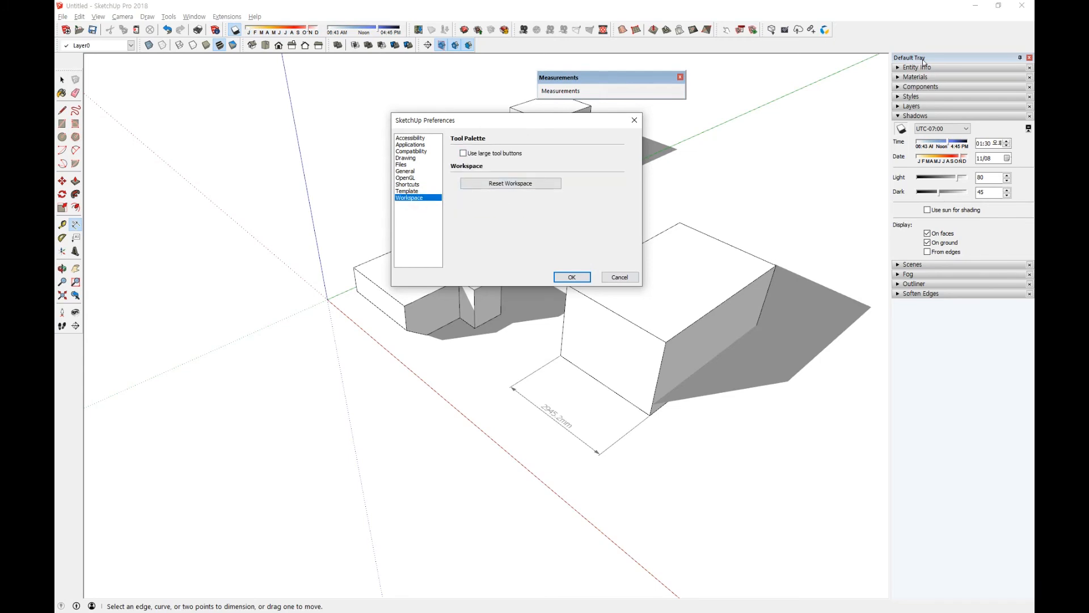
Step: Turn on large tool buttons in the Workspace preferences and apply the setting
{"action": "left_click", "coordinate": [463, 154]}
{"action": "left_click", "coordinate": [464, 154]}
{"action": "left_click", "coordinate": [501, 154]}
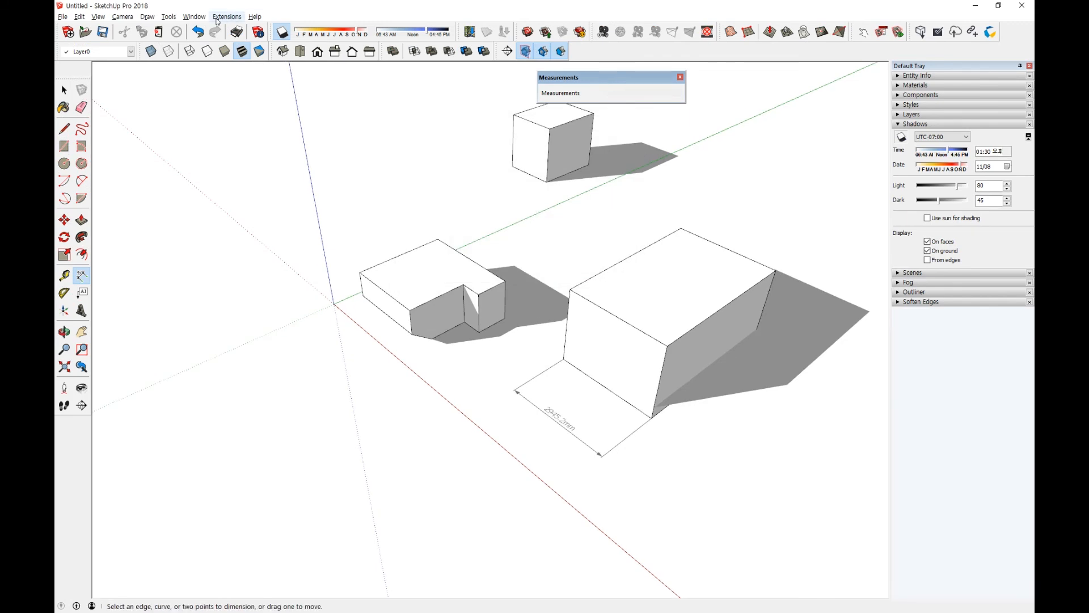
Step: Reopen Preferences and turn off the large tool buttons in the Workspace settings
{"action": "left_click", "coordinate": [194, 16]}
{"action": "left_click", "coordinate": [226, 81]}
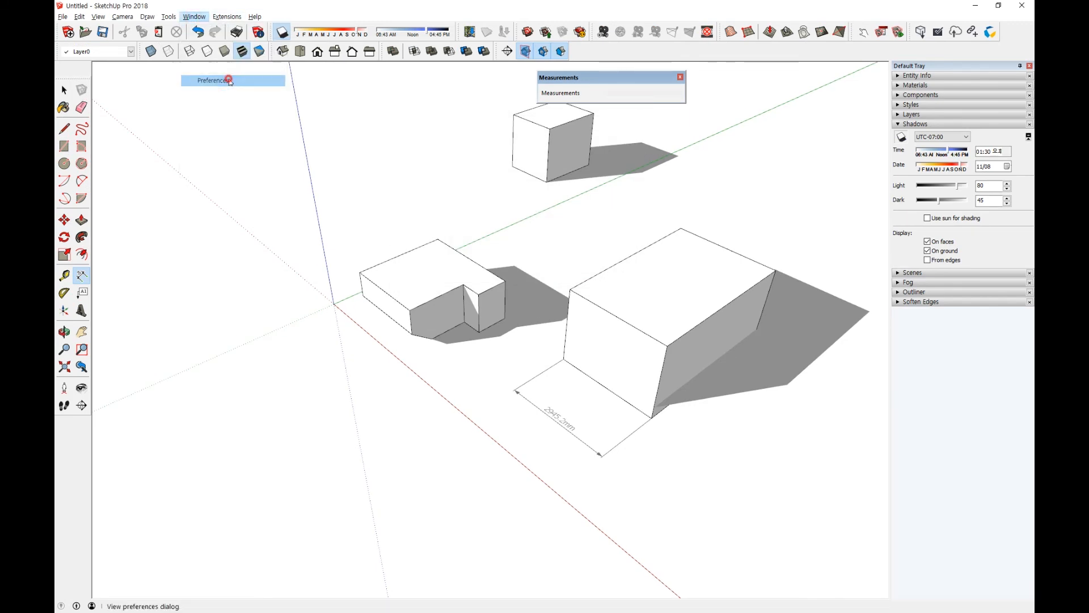
{"action": "left_click", "coordinate": [464, 153]}
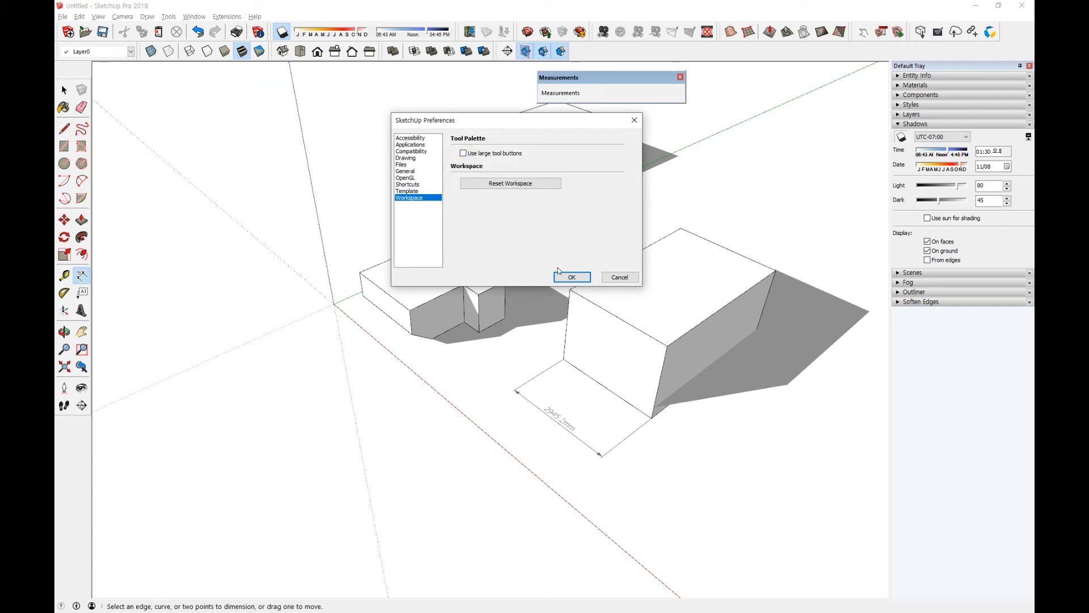
{"action": "left_click", "coordinate": [570, 276]}
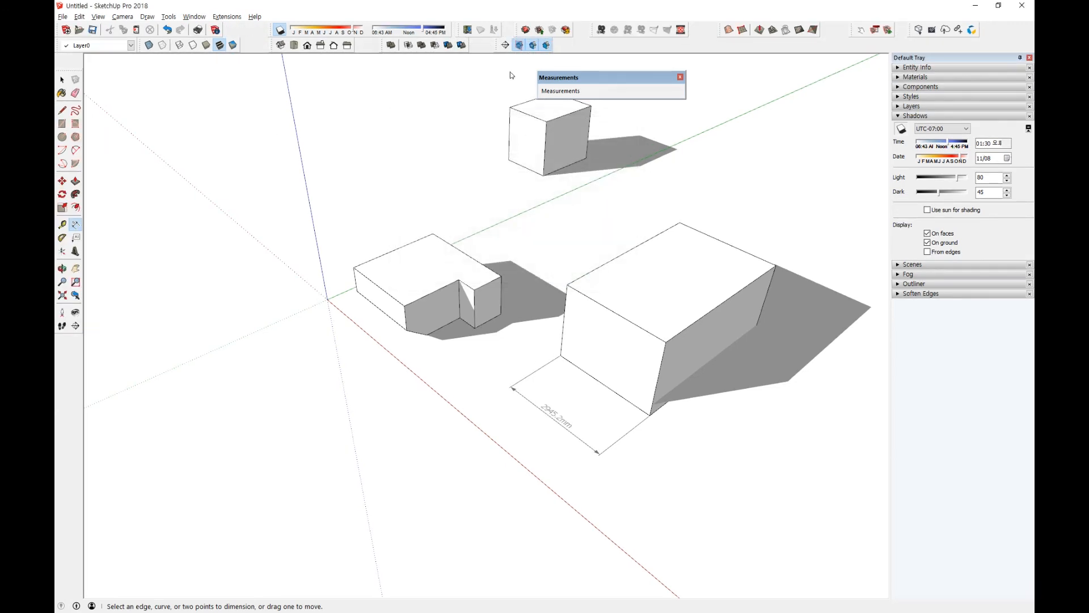
Step: Close the gaps between the toolbars in the upper row and turn off the model's shadows
{"action": "left_click_drag", "start_coordinate": [269, 30], "coordinate": [218, 29]}
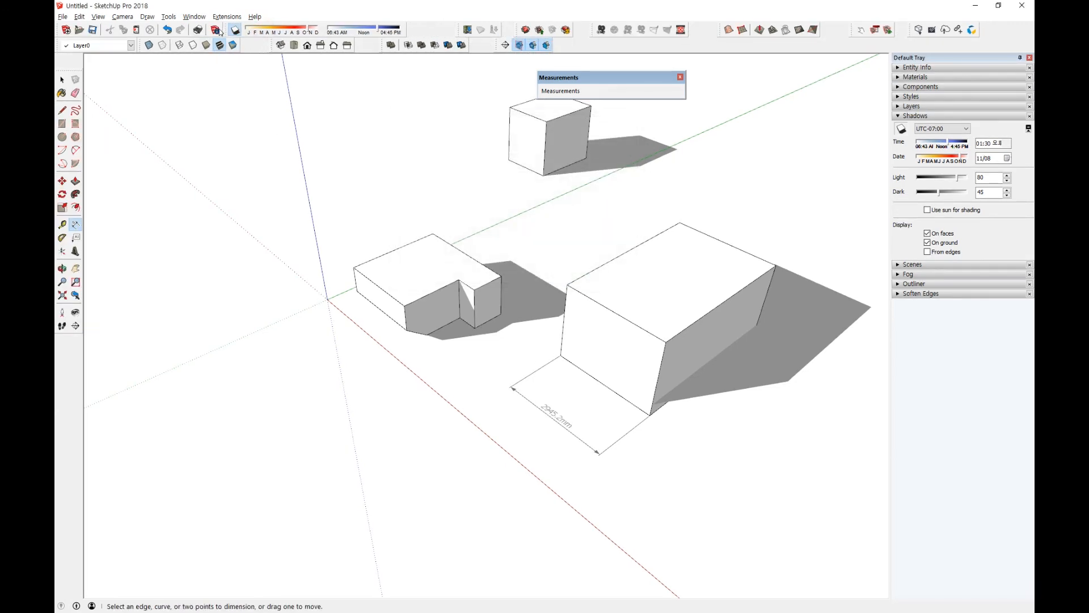
{"action": "left_click_drag", "start_coordinate": [457, 33], "coordinate": [407, 33]}
{"action": "left_click_drag", "start_coordinate": [516, 30], "coordinate": [463, 30]}
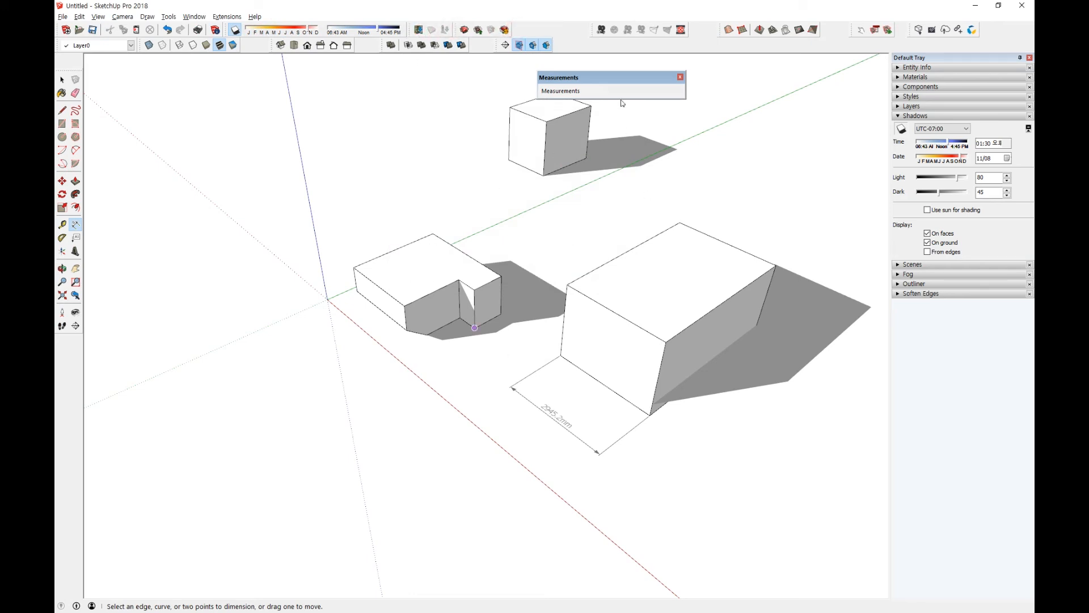
{"action": "left_click", "coordinate": [902, 129]}
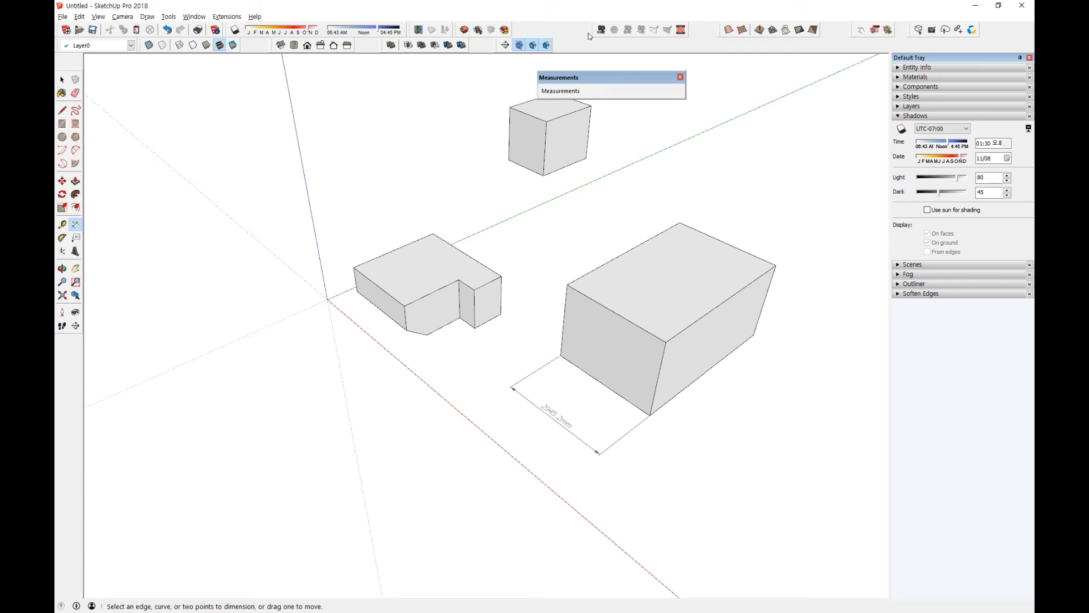
{"action": "left_click_drag", "start_coordinate": [593, 30], "coordinate": [492, 28]}
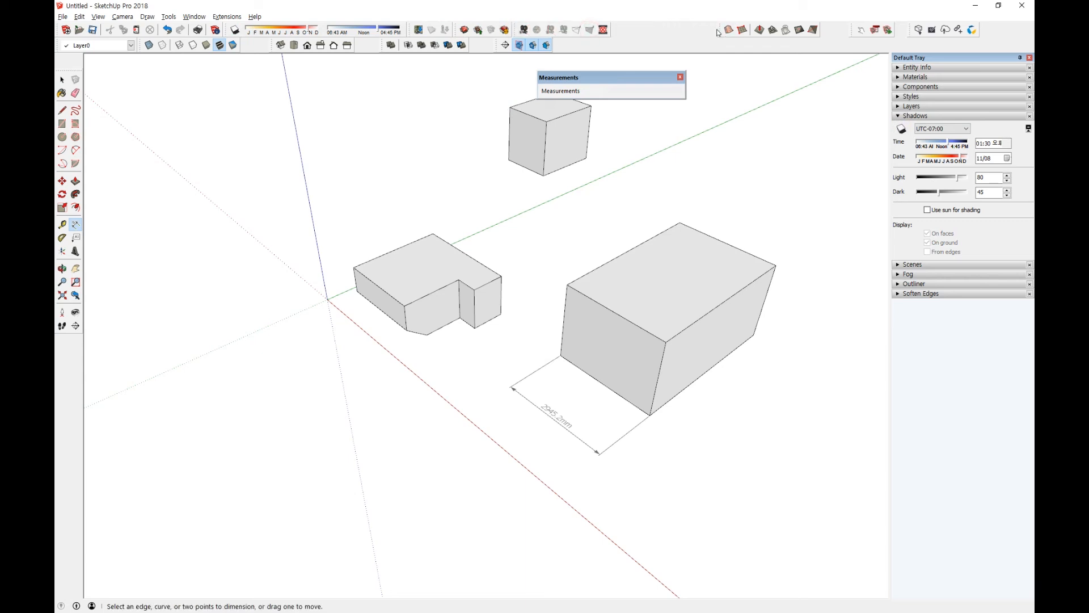
{"action": "left_click_drag", "start_coordinate": [724, 30], "coordinate": [617, 29]}
{"action": "left_click_drag", "start_coordinate": [867, 33], "coordinate": [773, 30]}
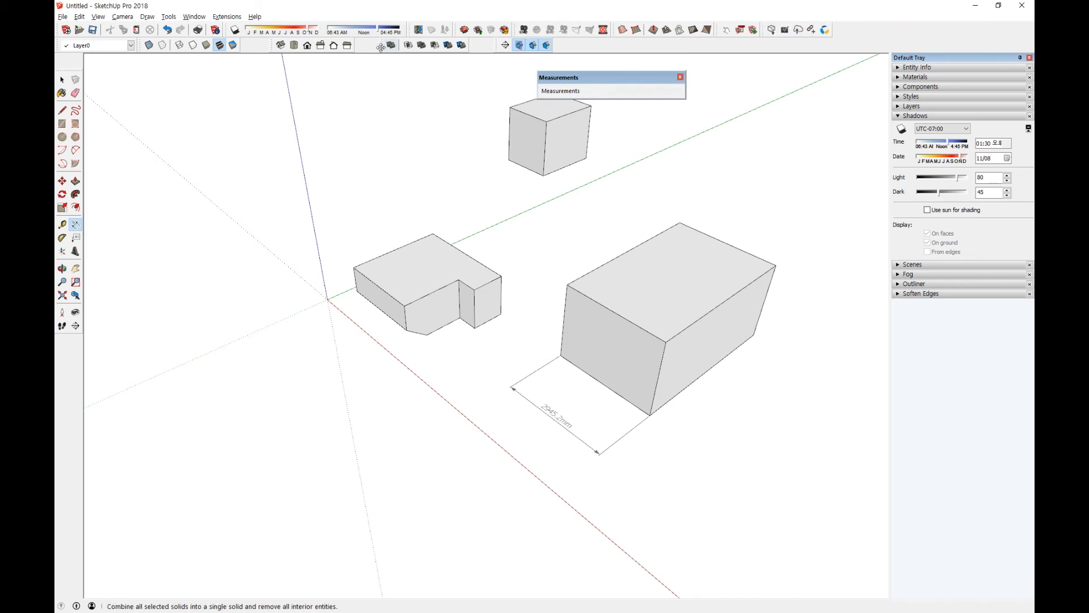
Step: Close the gaps between the Views, Solid Tools and Section toolbars in the lower row
{"action": "left_click_drag", "start_coordinate": [273, 46], "coordinate": [245, 45]}
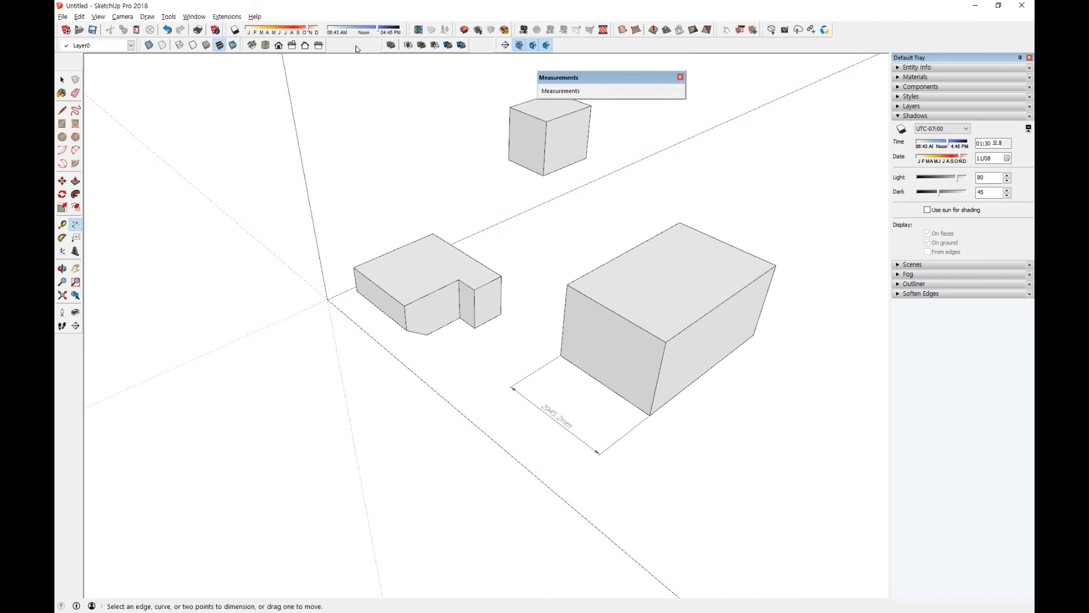
{"action": "left_click_drag", "start_coordinate": [379, 44], "coordinate": [326, 45]}
{"action": "left_click_drag", "start_coordinate": [494, 44], "coordinate": [417, 43]}
Step: Recheck the Workspace page of Preferences and close the window without changes
{"action": "left_click", "coordinate": [194, 16]}
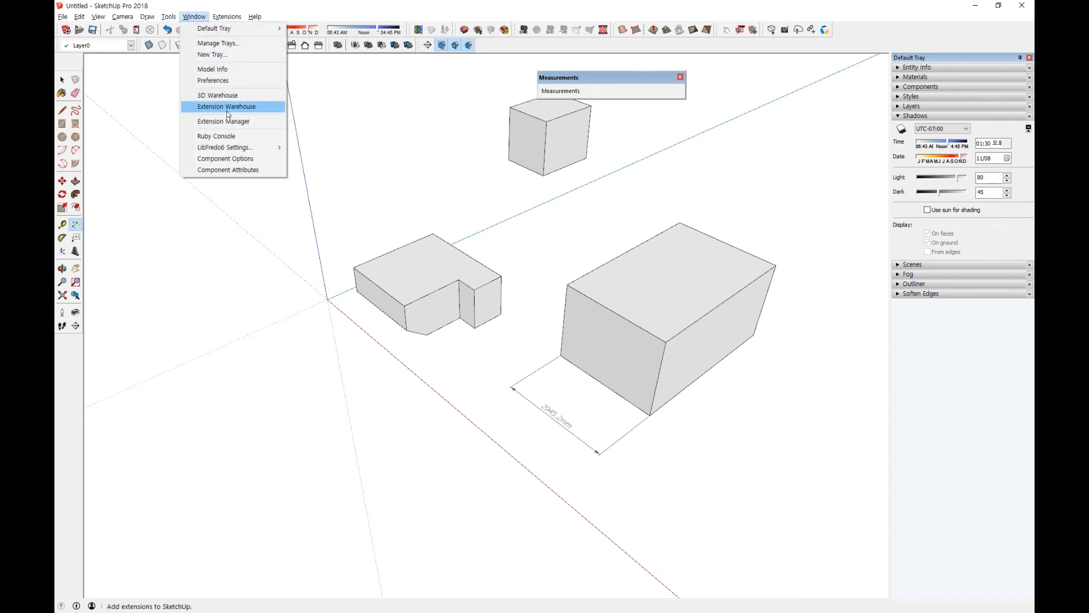
{"action": "left_click", "coordinate": [233, 81]}
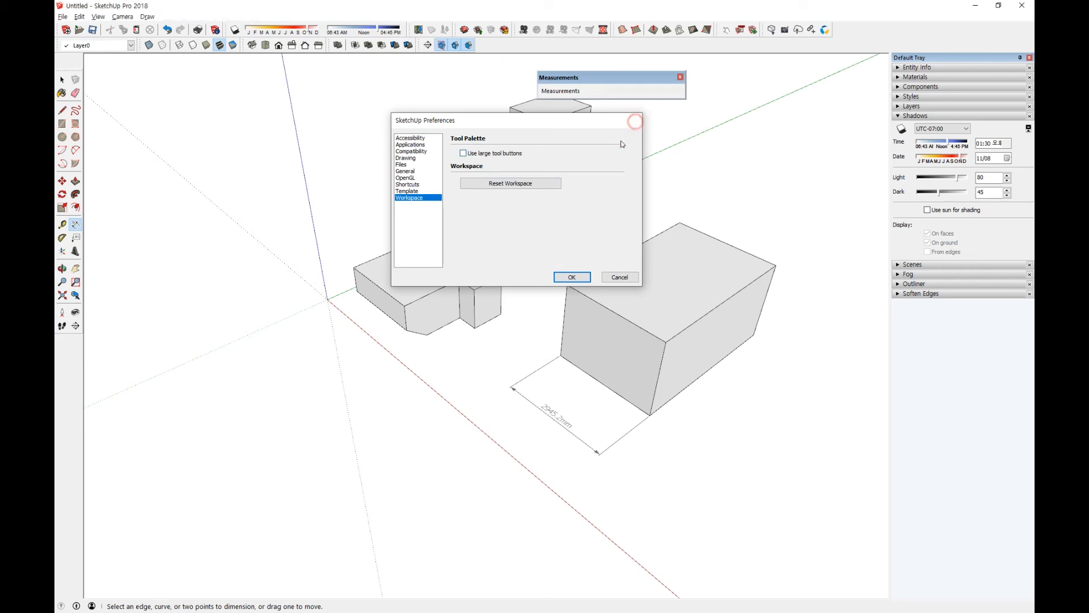
{"action": "left_click", "coordinate": [635, 121]}
Step: Search the 3D Warehouse for pendant models and close its window
{"action": "left_click", "coordinate": [194, 16]}
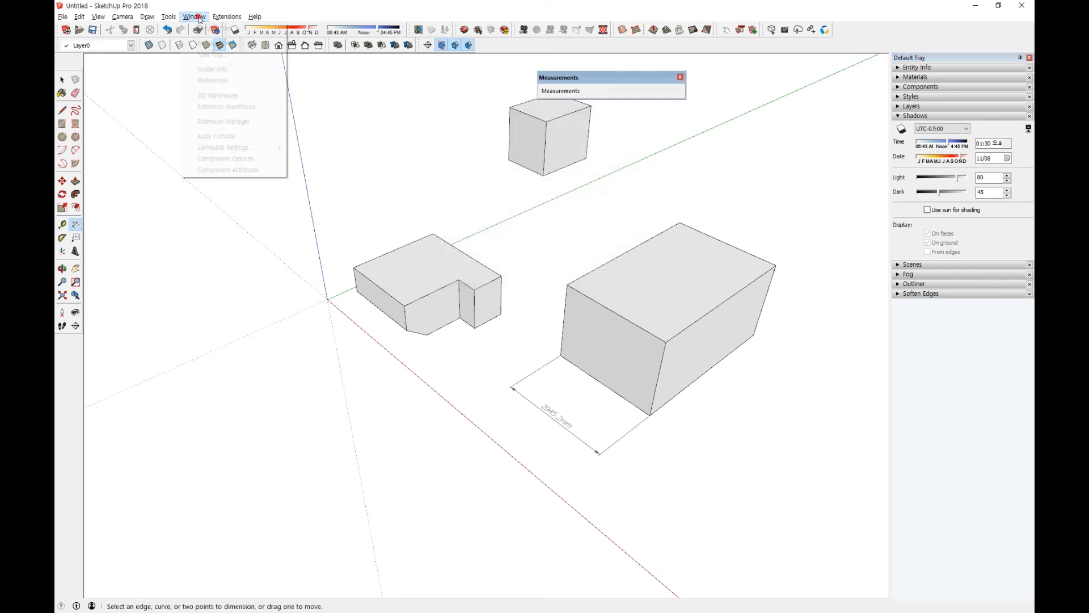
{"action": "left_click", "coordinate": [230, 95]}
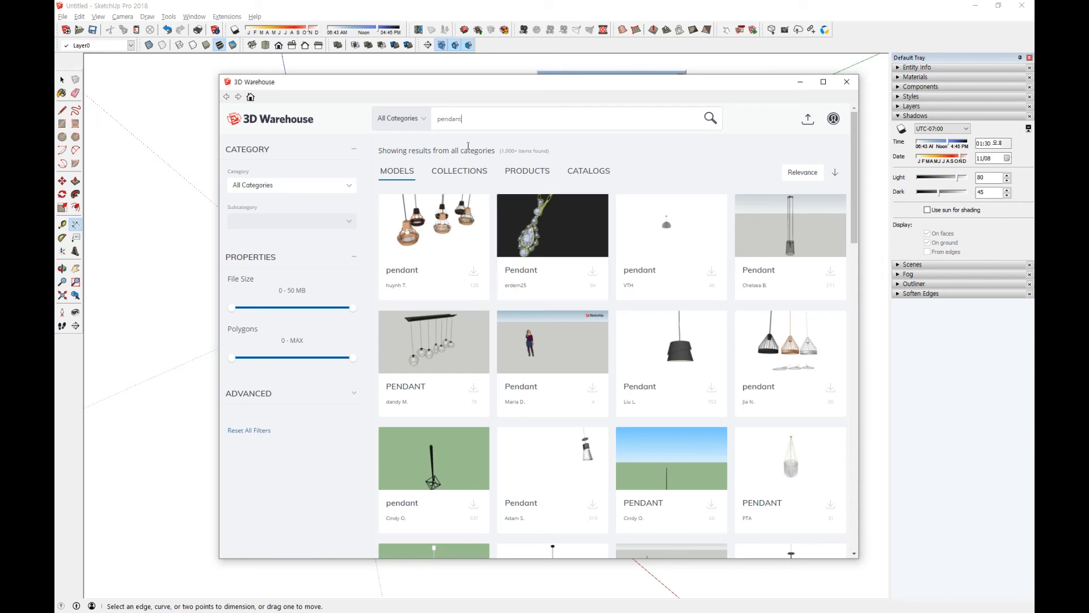
{"action": "left_click", "coordinate": [847, 82]}
Step: Move the Large Tool Set up to close the gap above it
{"action": "left_click", "coordinate": [195, 17]}
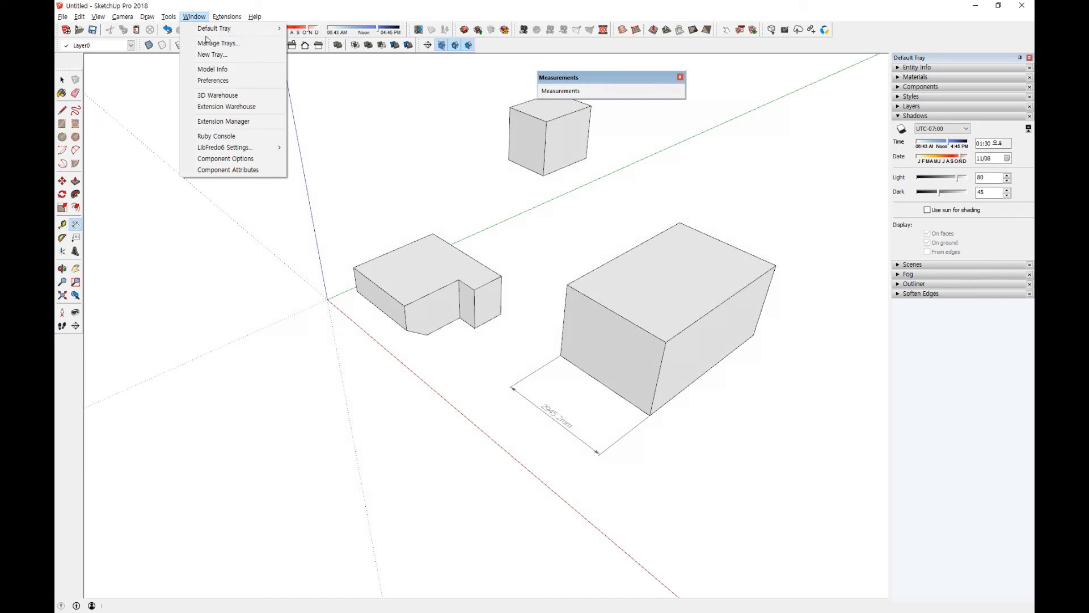
{"action": "left_click", "coordinate": [318, 6]}
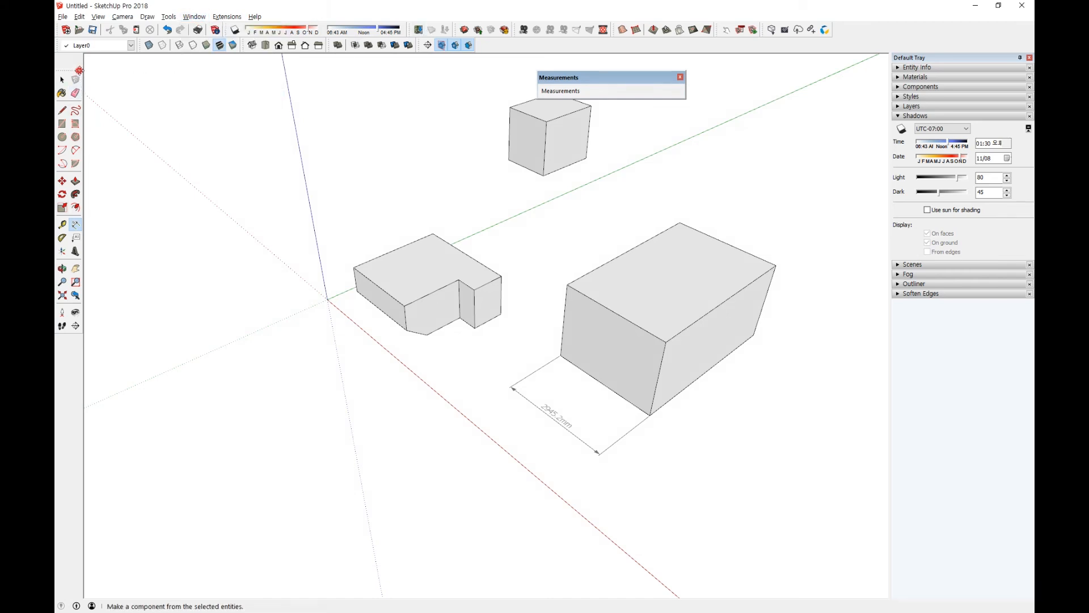
{"action": "left_click_drag", "start_coordinate": [79, 71], "coordinate": [79, 55]}
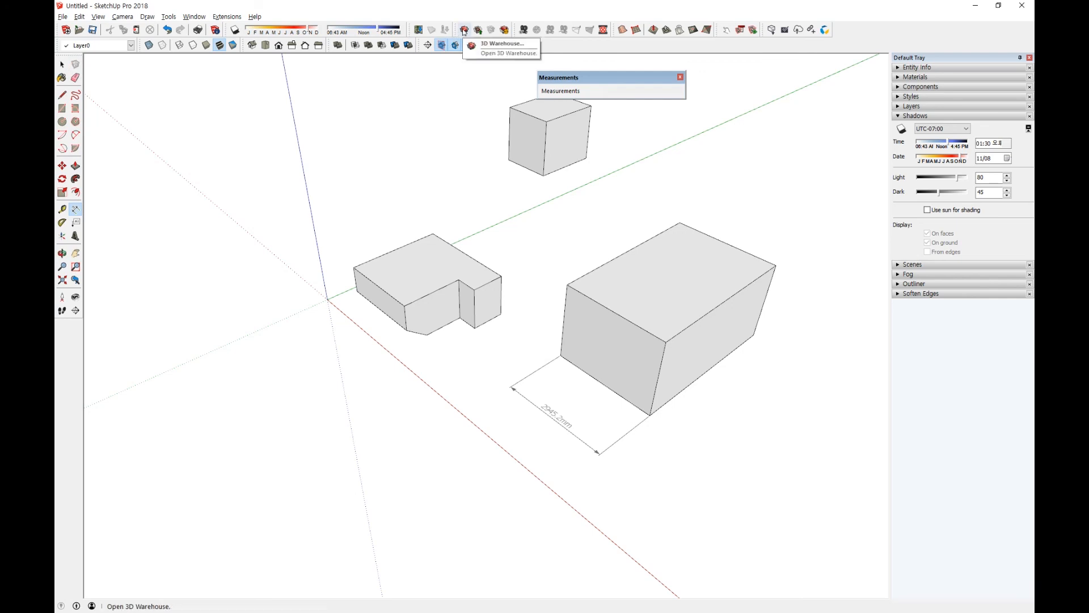
Step: Look up the 3D Warehouse entry among the file commands and leave it unopened
{"action": "left_click", "coordinate": [62, 16]}
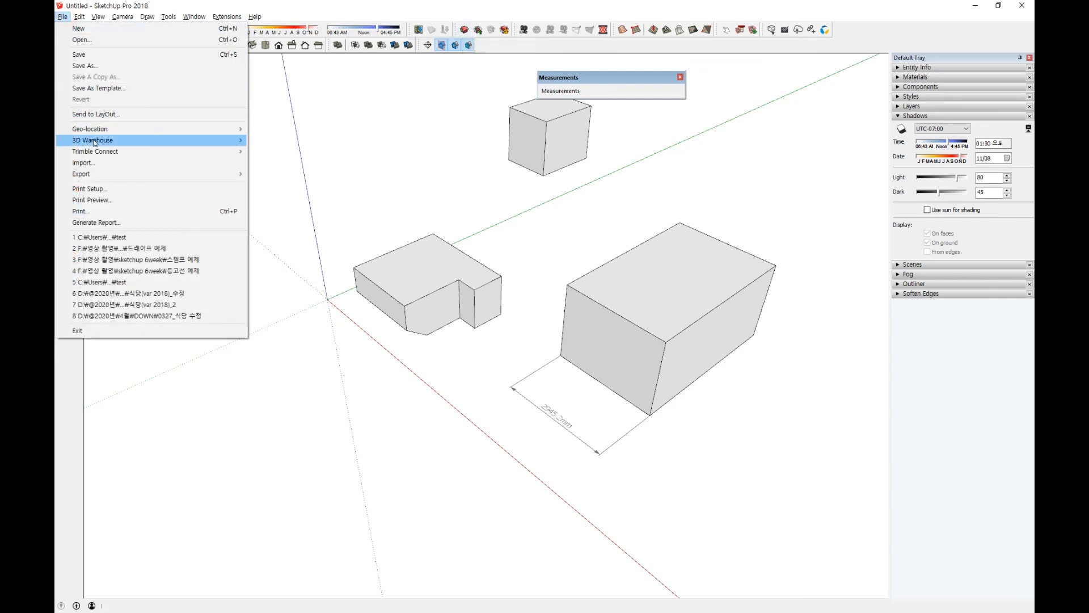
{"action": "mouse_move", "coordinate": [95, 142]}
{"action": "key", "text": "Escape"}
{"action": "key", "text": "Escape"}
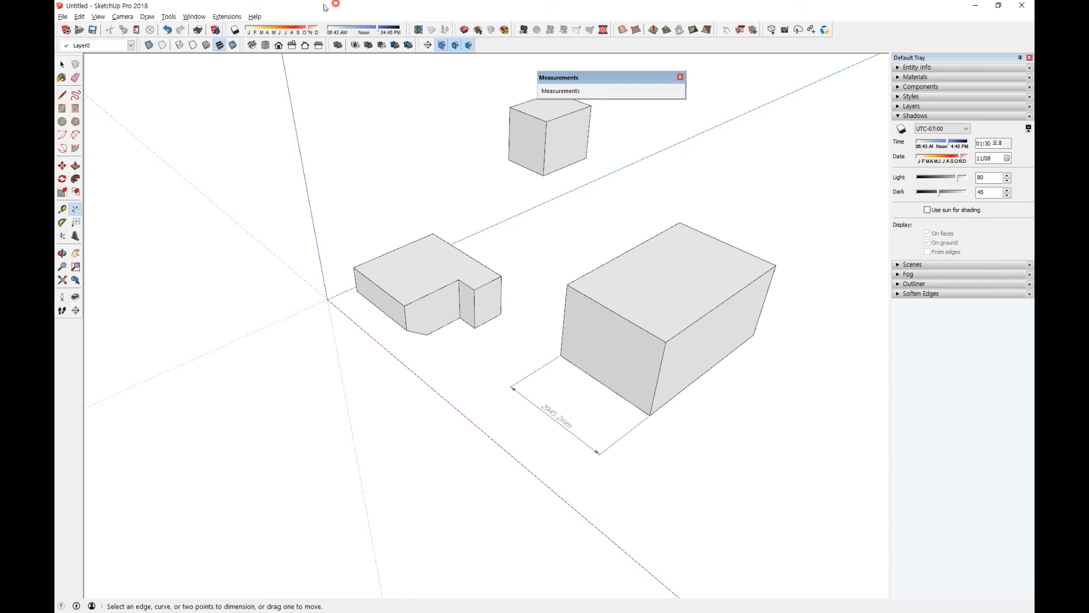
Step: Open the Extension Warehouse and shift its window slightly to view the extension categories
{"action": "left_click", "coordinate": [194, 17]}
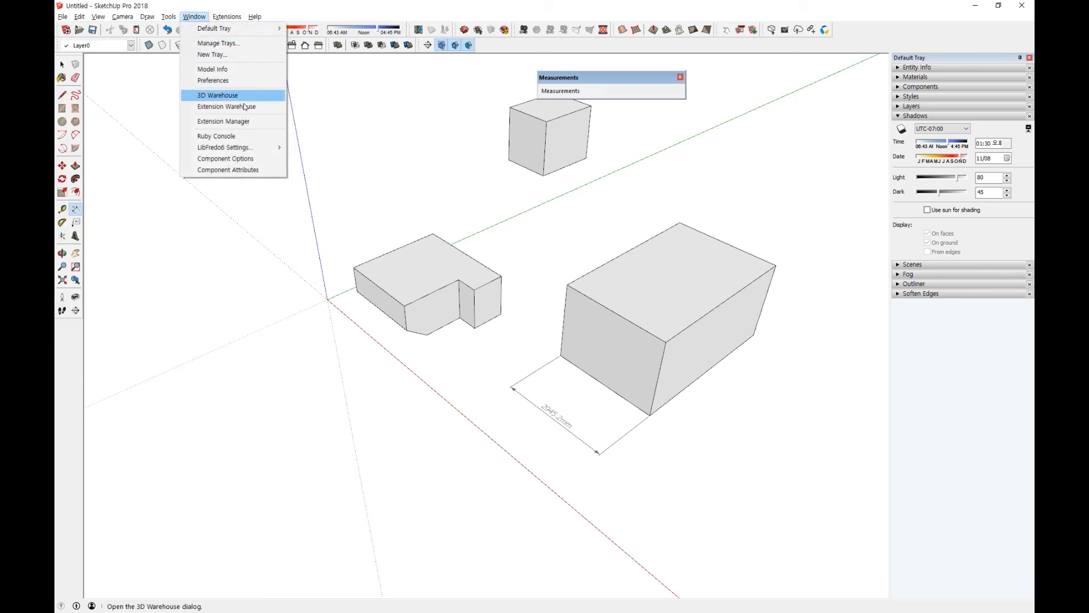
{"action": "left_click", "coordinate": [210, 108]}
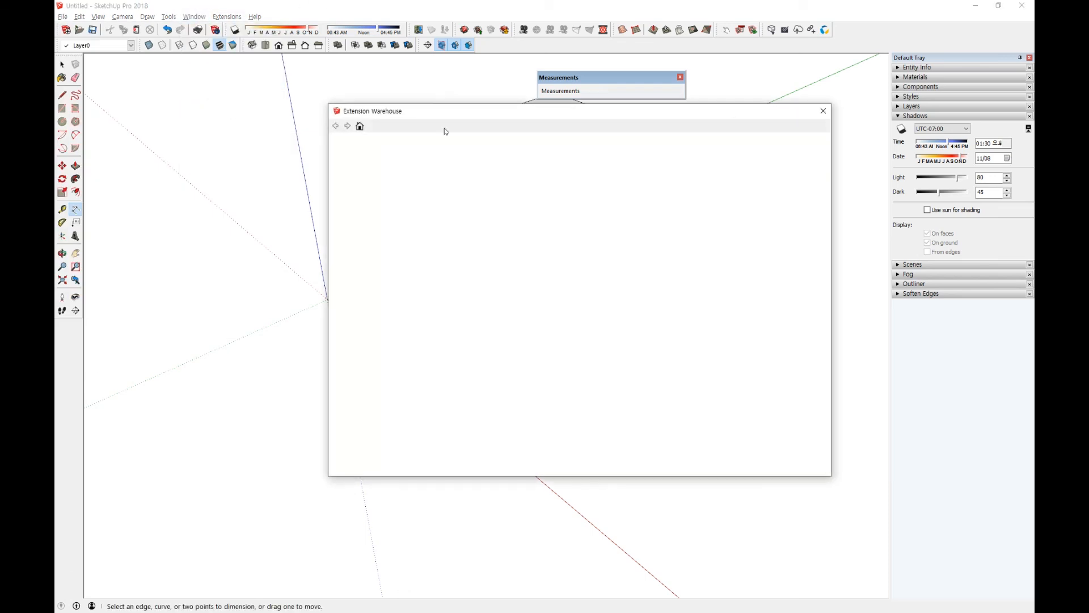
{"action": "left_click_drag", "start_coordinate": [440, 116], "coordinate": [431, 110]}
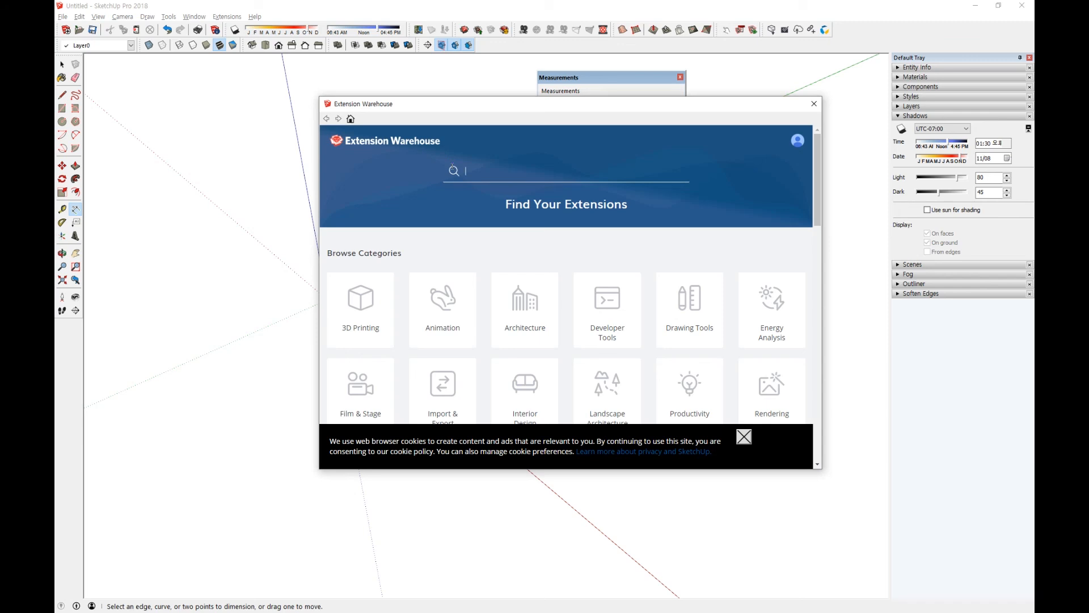
Step: Leave the Extension Warehouse and review the installed extensions in the Extension Manager before closing it
{"action": "left_click", "coordinate": [794, 145]}
{"action": "left_click", "coordinate": [812, 104]}
{"action": "left_click", "coordinate": [194, 16]}
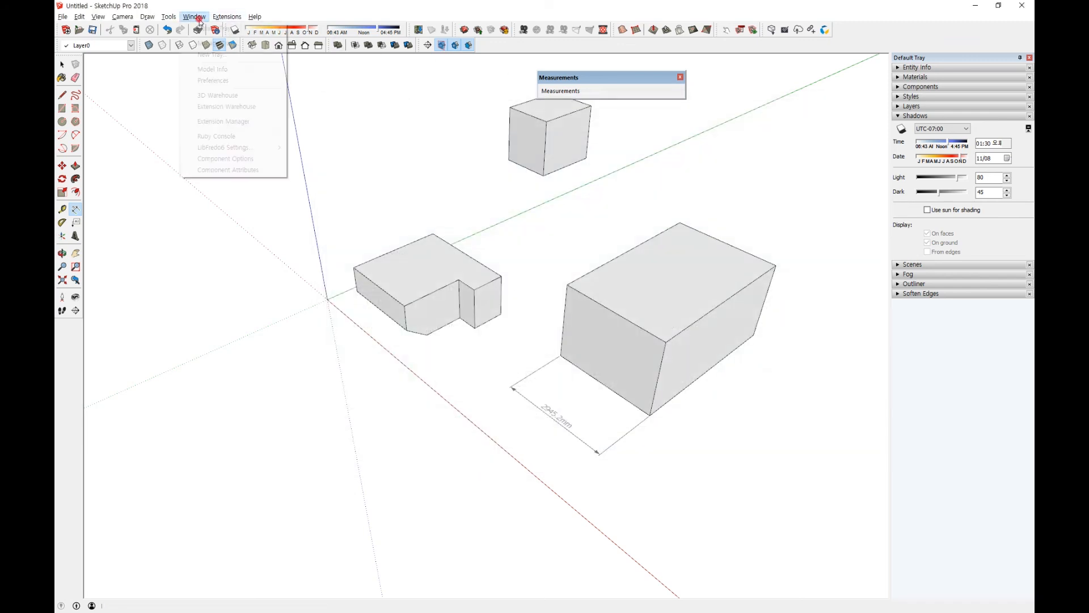
{"action": "left_click", "coordinate": [229, 122]}
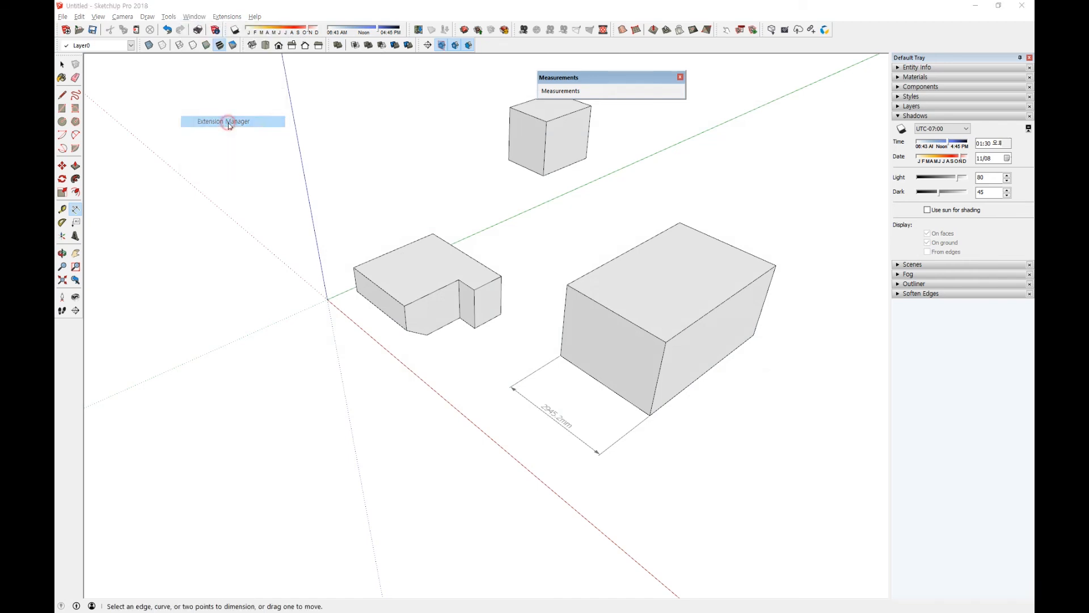
{"action": "scroll", "coordinate": [505, 312], "scroll_direction": "down", "scroll_amount": 5}
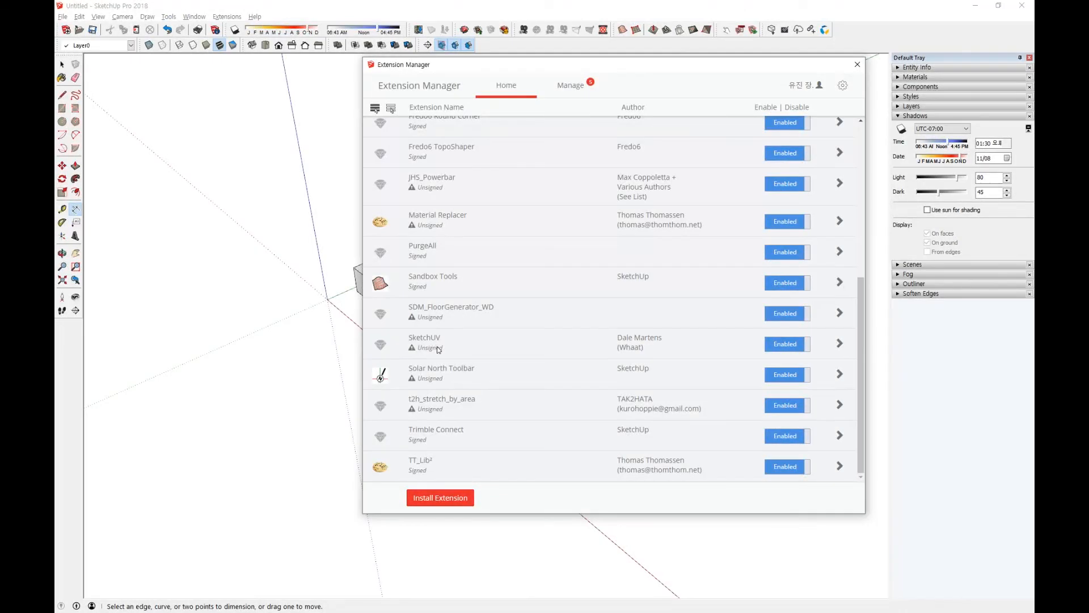
{"action": "scroll", "coordinate": [443, 347], "scroll_direction": "up", "scroll_amount": 6}
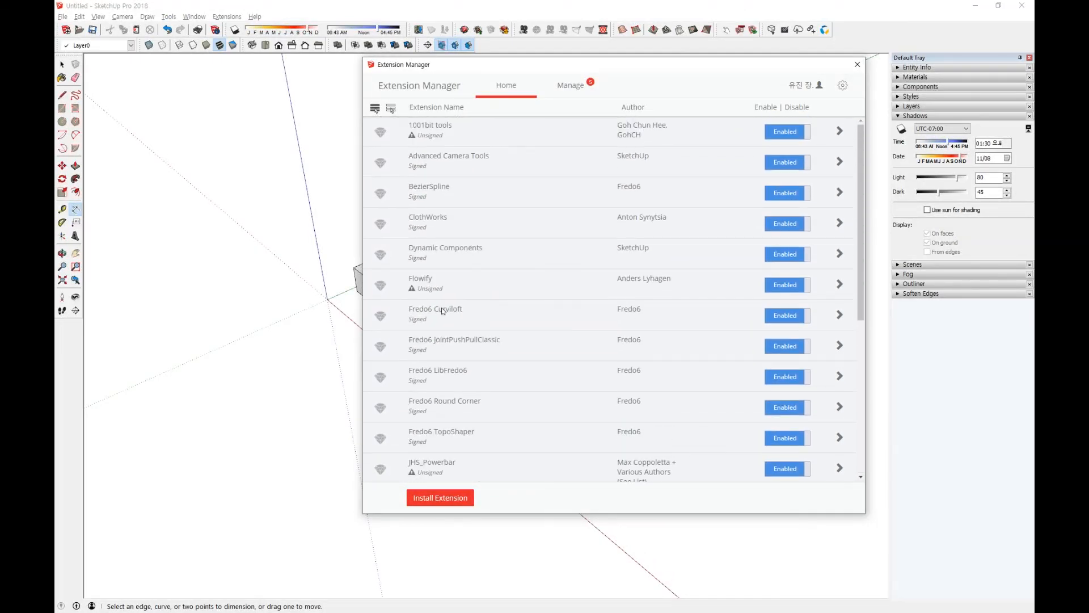
{"action": "left_click", "coordinate": [857, 66]}
Step: Examine which commands the installed extensions add, including the Fredo6 Collection among the modelling tools
{"action": "left_click", "coordinate": [194, 16]}
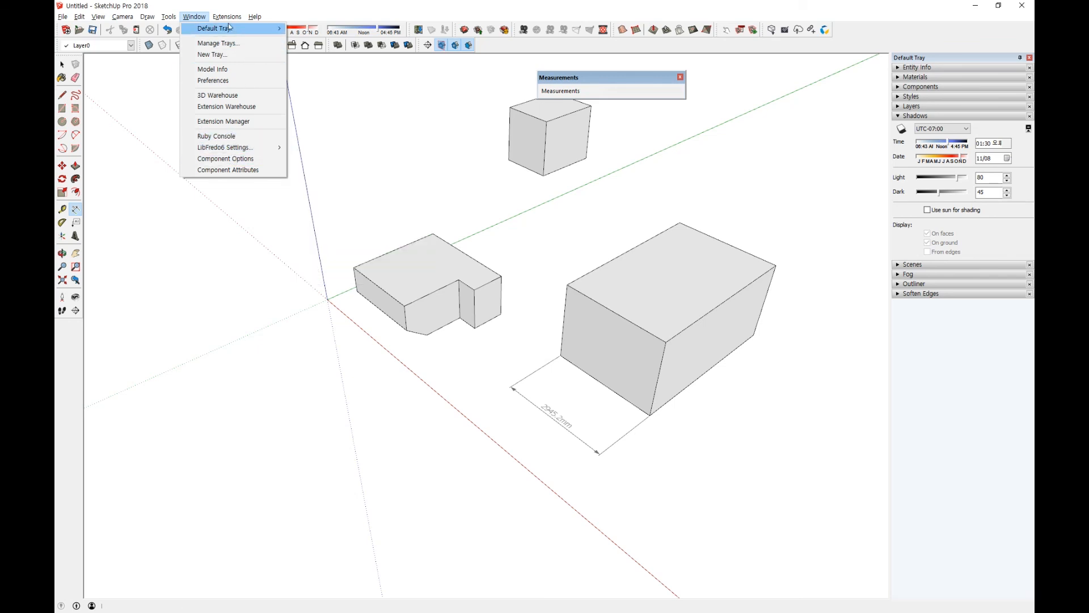
{"action": "mouse_move", "coordinate": [229, 19]}
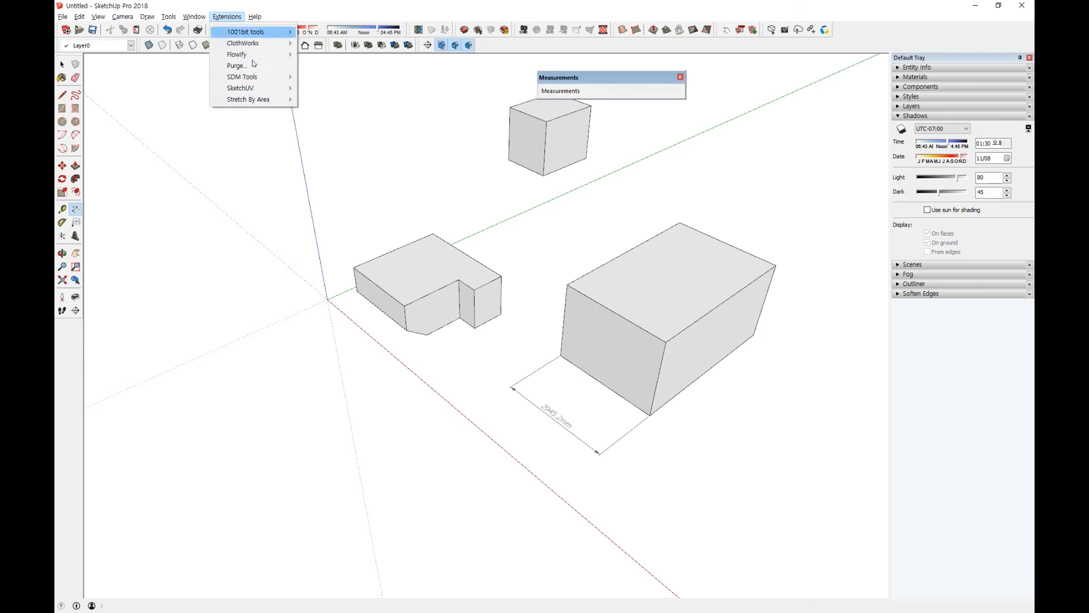
{"action": "mouse_move", "coordinate": [265, 106]}
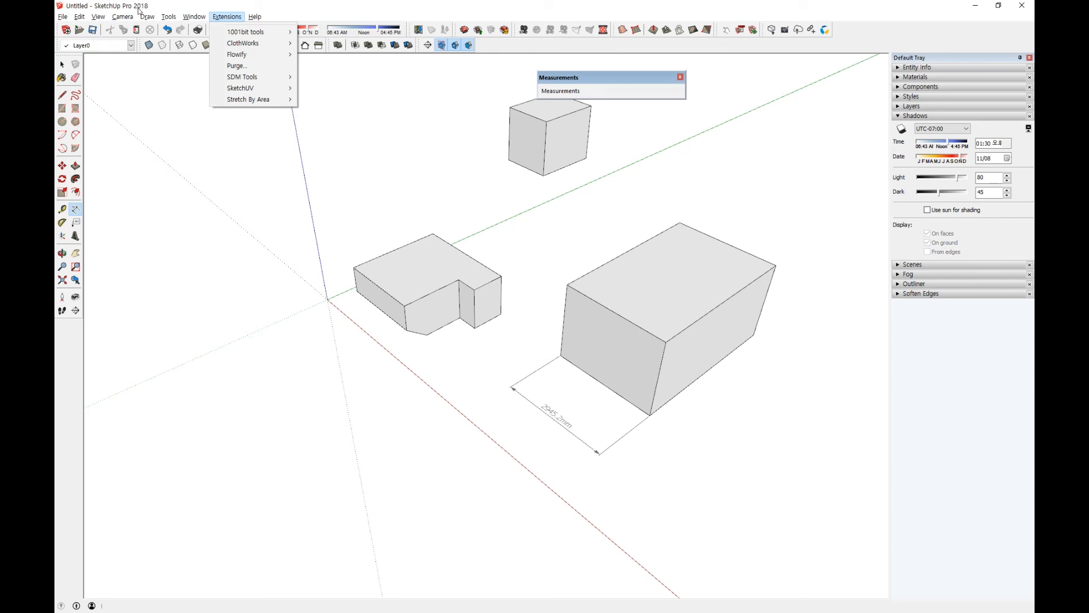
{"action": "left_click", "coordinate": [194, 16]}
{"action": "left_click", "coordinate": [194, 17]}
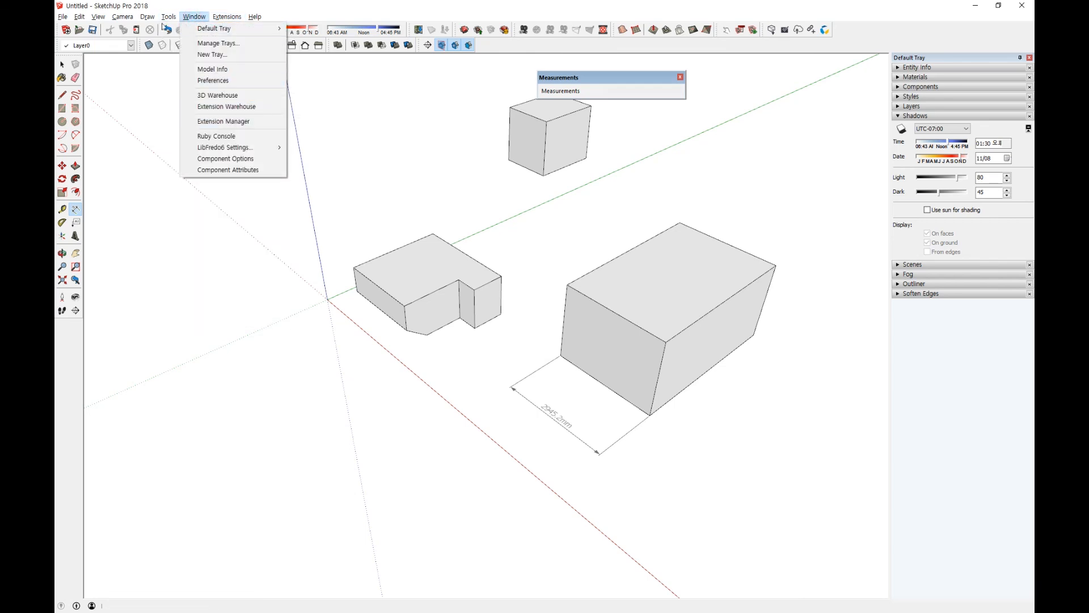
{"action": "mouse_move", "coordinate": [170, 18]}
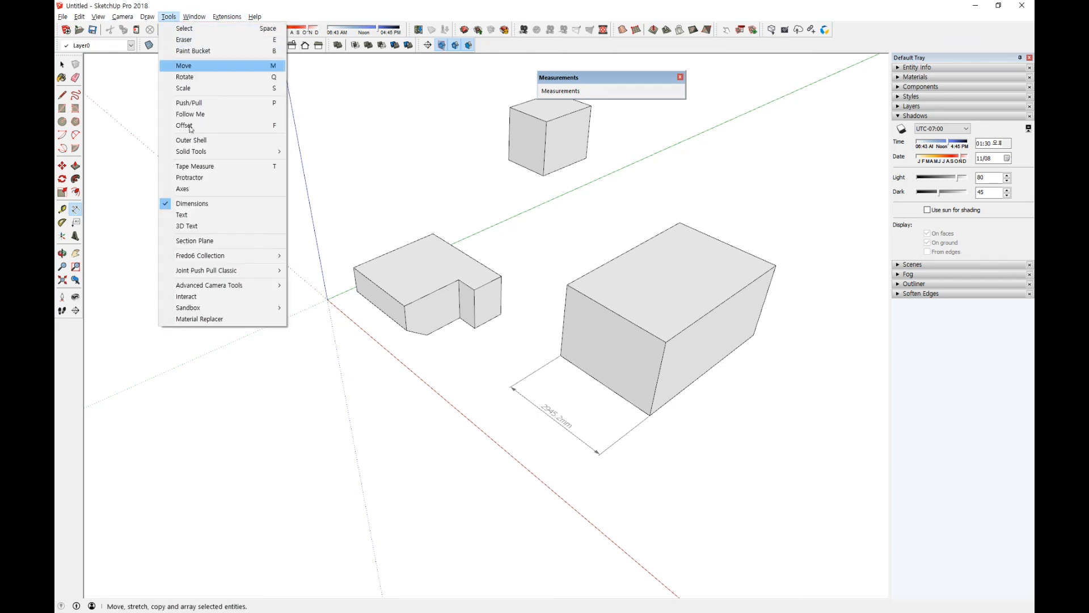
{"action": "mouse_move", "coordinate": [199, 286]}
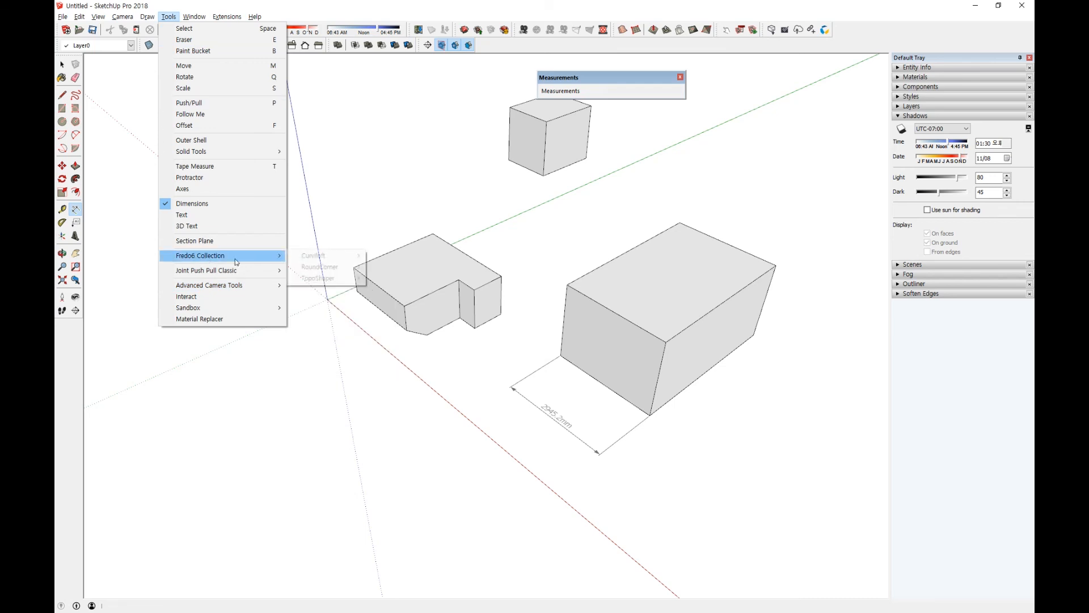
{"action": "mouse_move", "coordinate": [130, 21]}
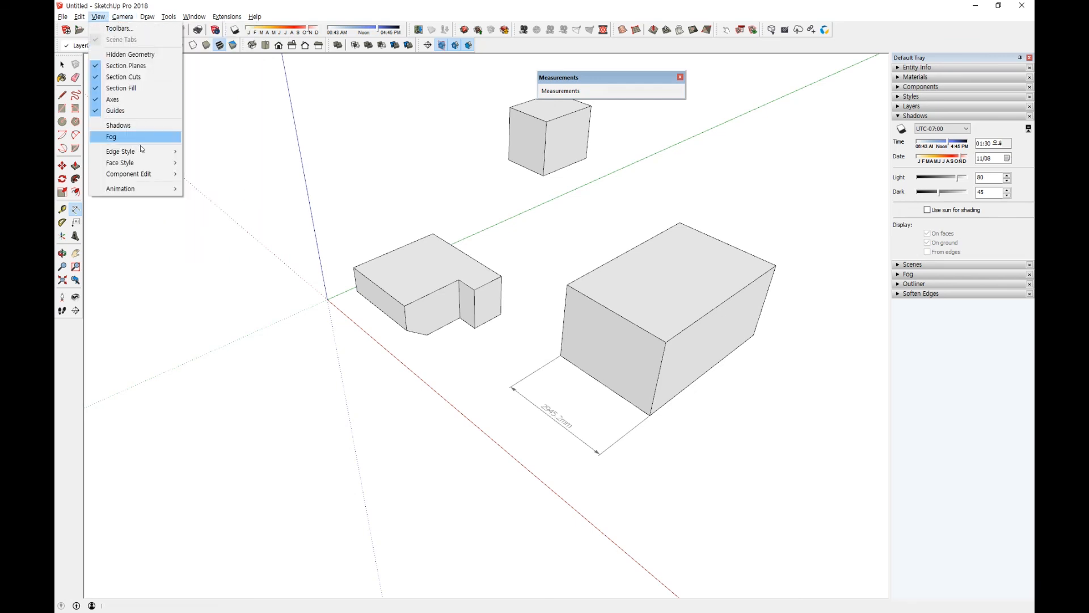
{"action": "key", "text": "Escape"}
Step: Look up the command groups of the 1001bit tools extension and leave them unopened
{"action": "left_click", "coordinate": [199, 20]}
{"action": "mouse_move", "coordinate": [221, 17]}
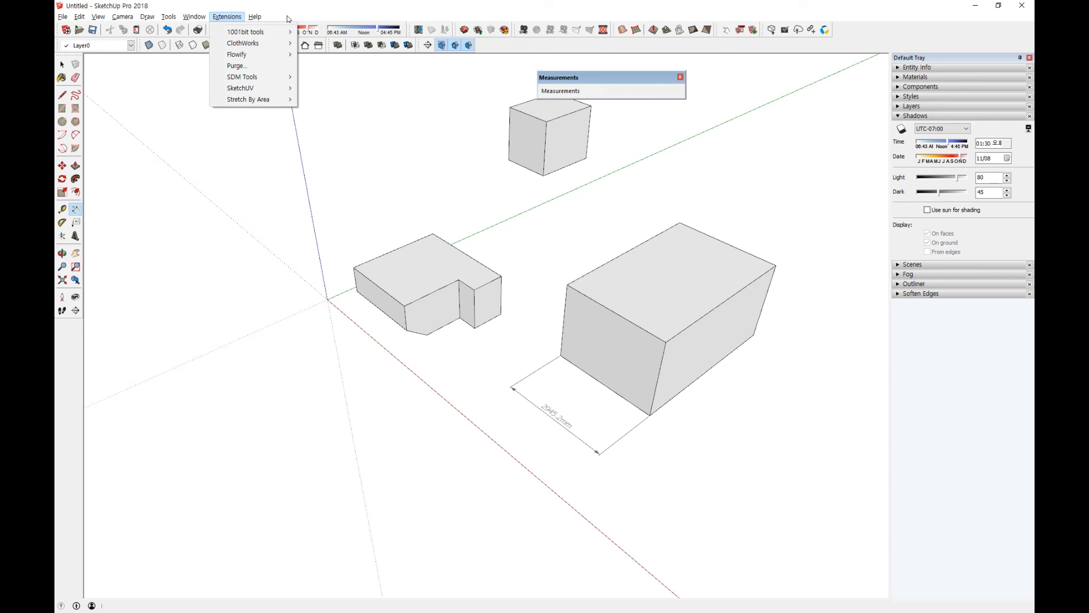
{"action": "mouse_move", "coordinate": [287, 31]}
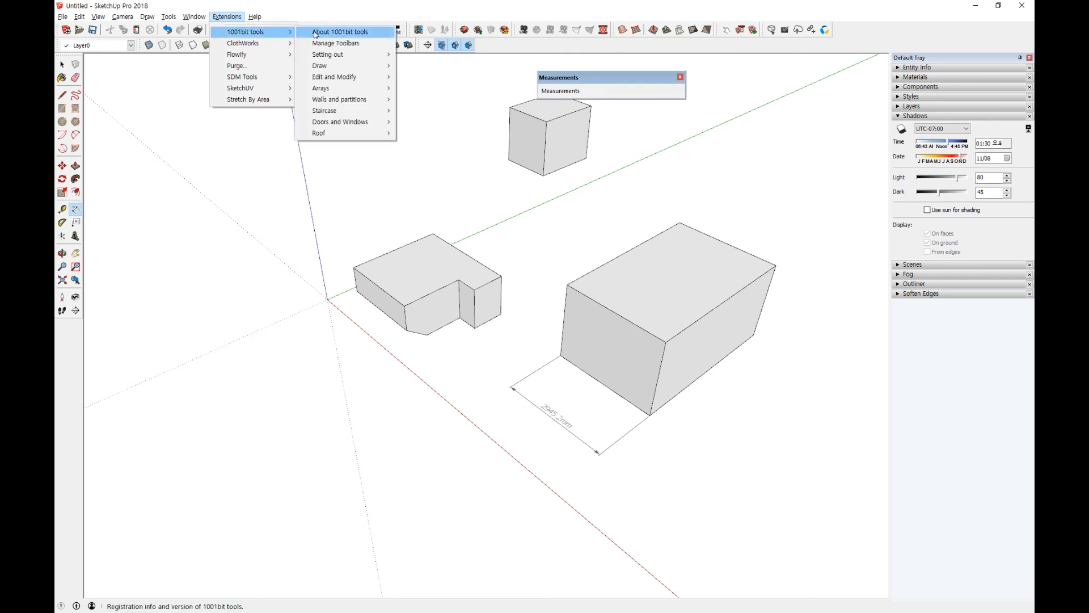
{"action": "left_click", "coordinate": [346, 9]}
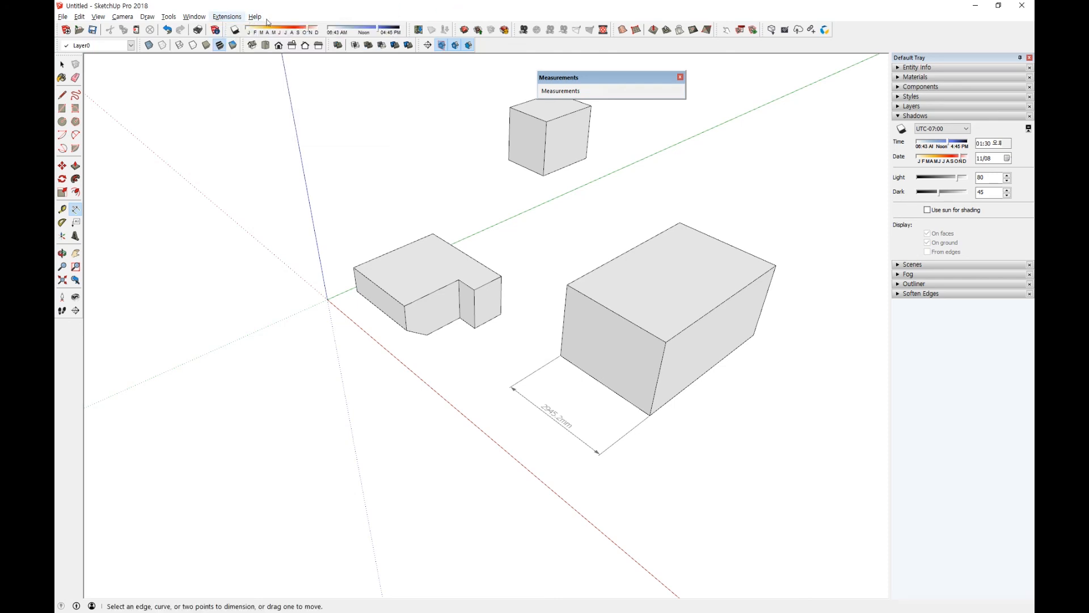
Step: Show the 1001bit - tools, BZ__Toolbar and ClothWorks toolbars
{"action": "left_click", "coordinate": [80, 16]}
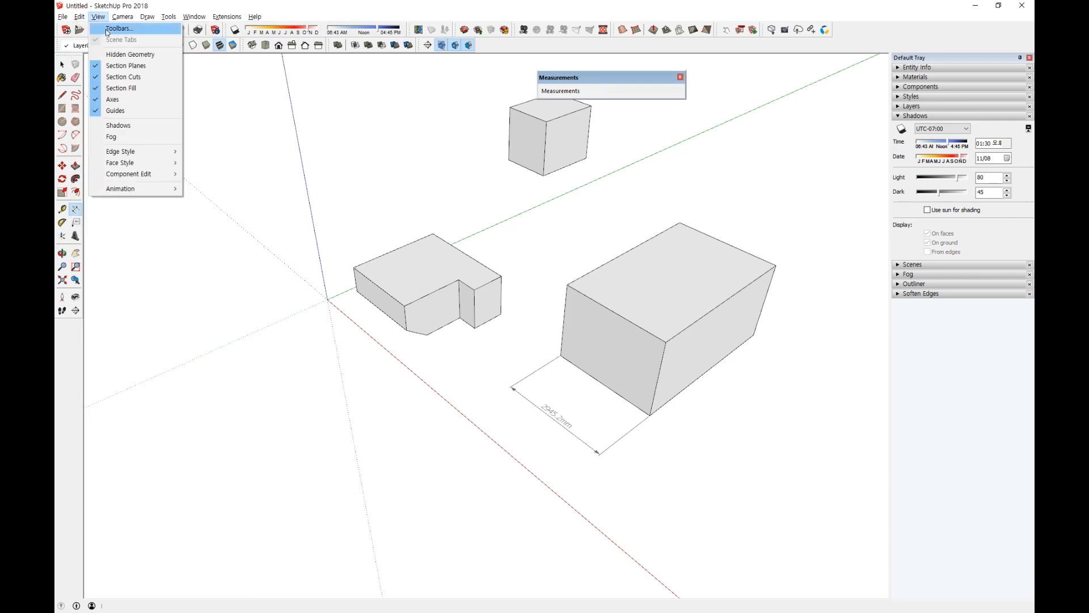
{"action": "left_click", "coordinate": [105, 28]}
{"action": "left_click_drag", "start_coordinate": [453, 211], "coordinate": [457, 90]}
{"action": "left_click", "coordinate": [448, 136]}
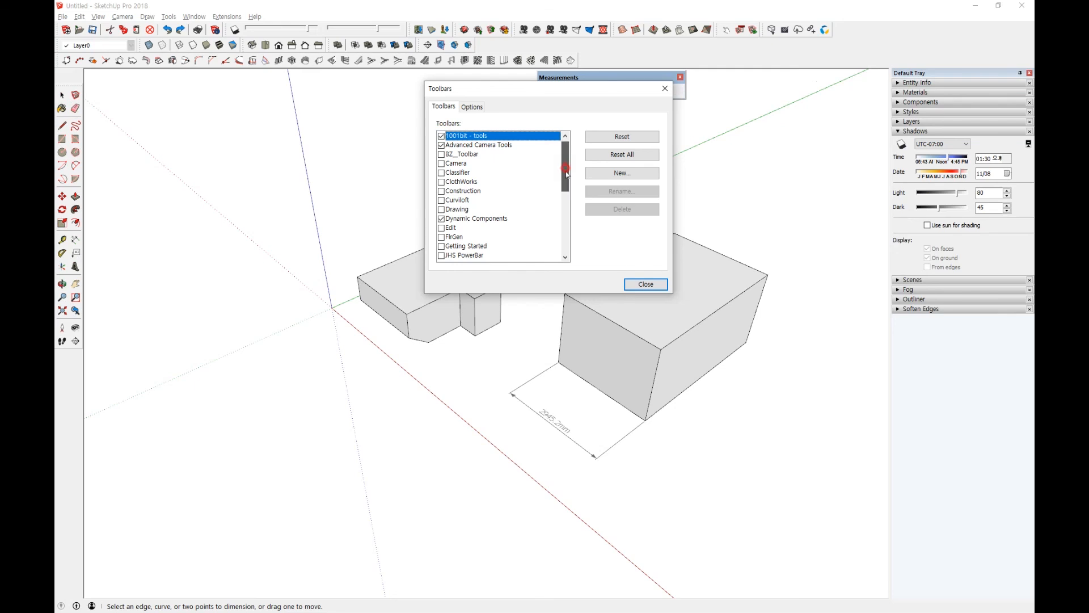
{"action": "left_click_drag", "start_coordinate": [566, 170], "coordinate": [515, 177]}
{"action": "left_click", "coordinate": [441, 136]}
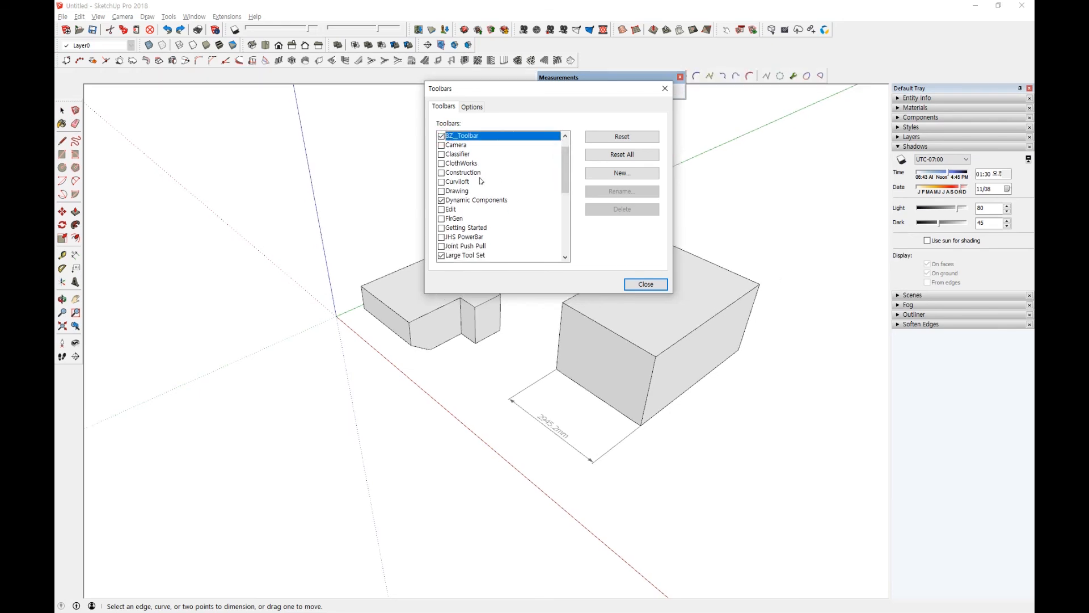
{"action": "left_click_drag", "start_coordinate": [566, 171], "coordinate": [566, 164]}
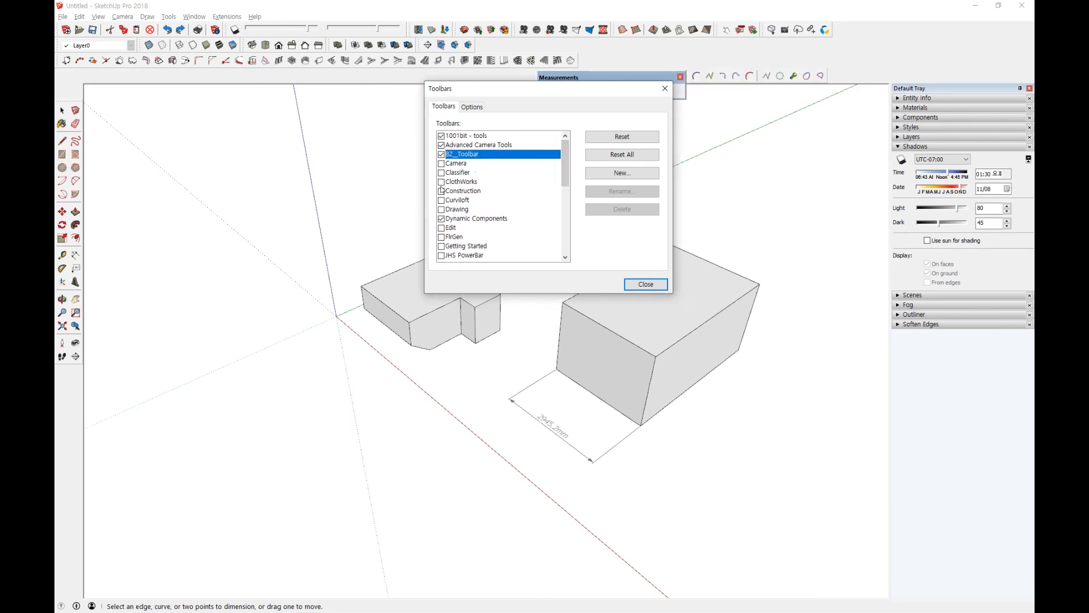
{"action": "left_click", "coordinate": [441, 182]}
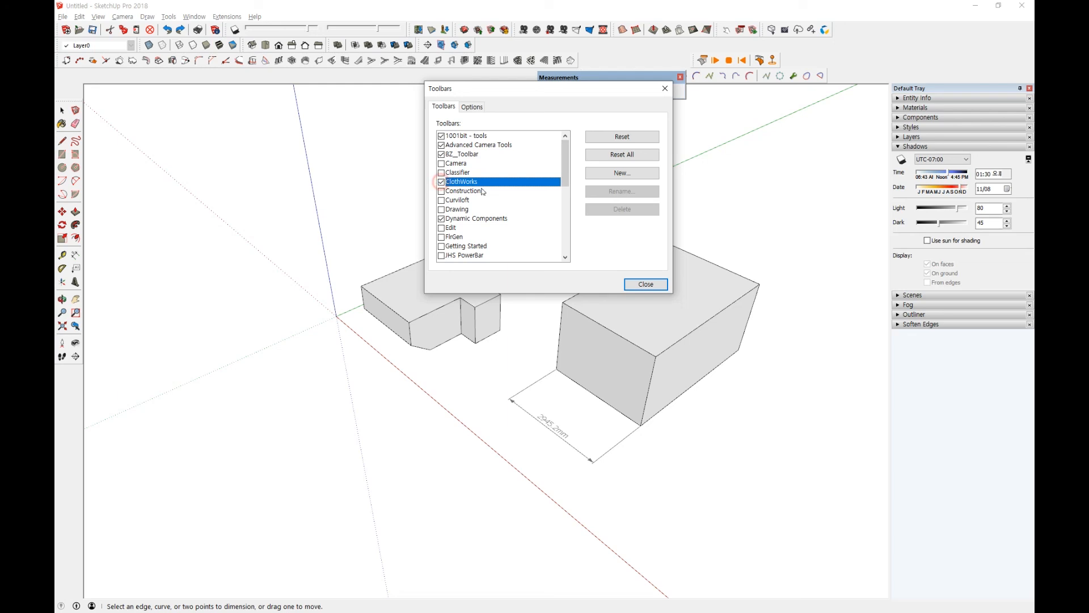
Step: Show the Curviloft, FlrGen, JHS PowerBar and Joint Push Pull toolbars
{"action": "left_click", "coordinate": [442, 200]}
{"action": "left_click_drag", "start_coordinate": [560, 187], "coordinate": [562, 199]}
{"action": "left_click", "coordinate": [441, 201]}
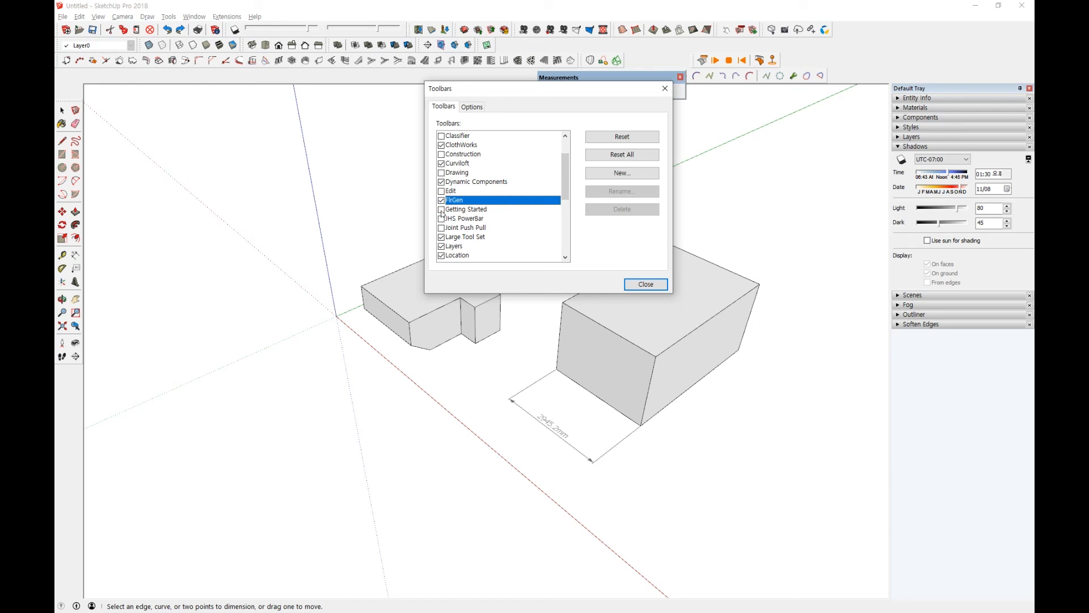
{"action": "left_click", "coordinate": [441, 219]}
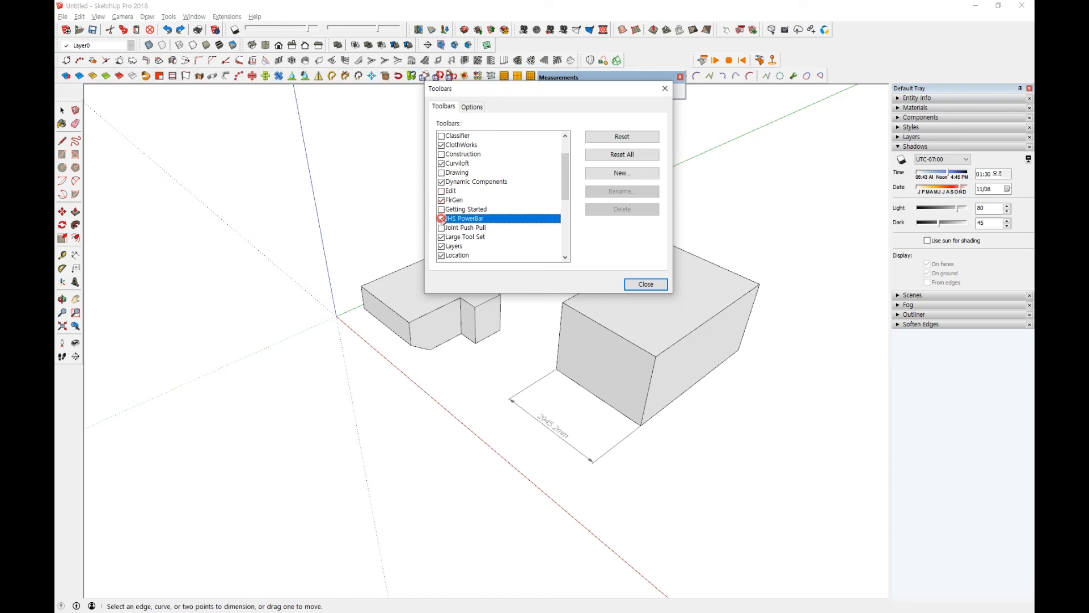
{"action": "left_click", "coordinate": [442, 229]}
Step: Show the Round Corner, SketchUV, Solar North, T2H_STRETCH_BY_AREA and TopoShaper toolbars, and finish the toolbar setup
{"action": "left_click_drag", "start_coordinate": [565, 176], "coordinate": [565, 213]}
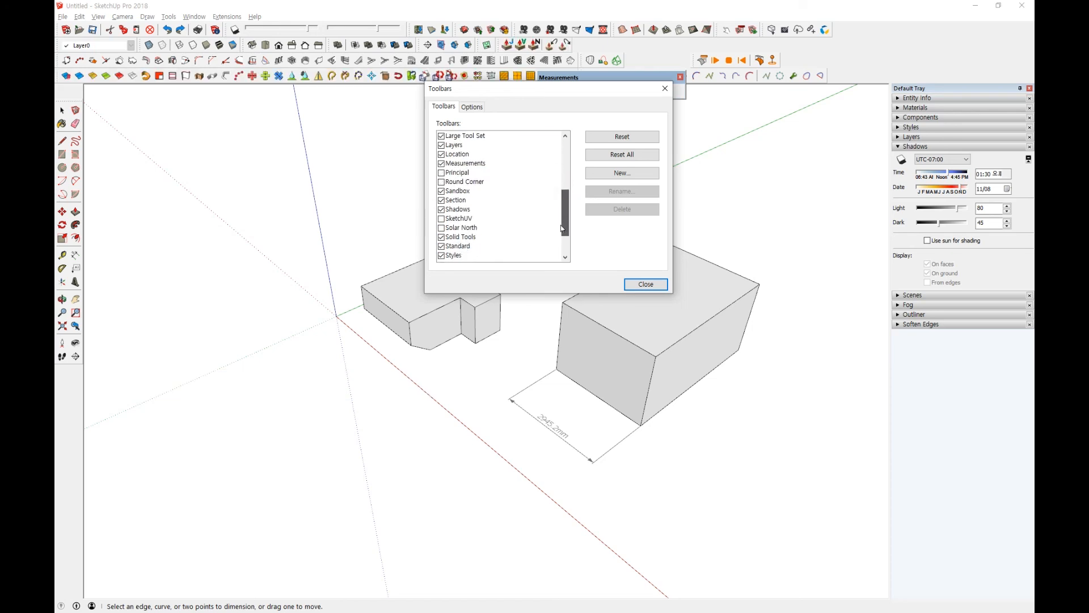
{"action": "left_click", "coordinate": [441, 182]}
{"action": "left_click", "coordinate": [441, 218]}
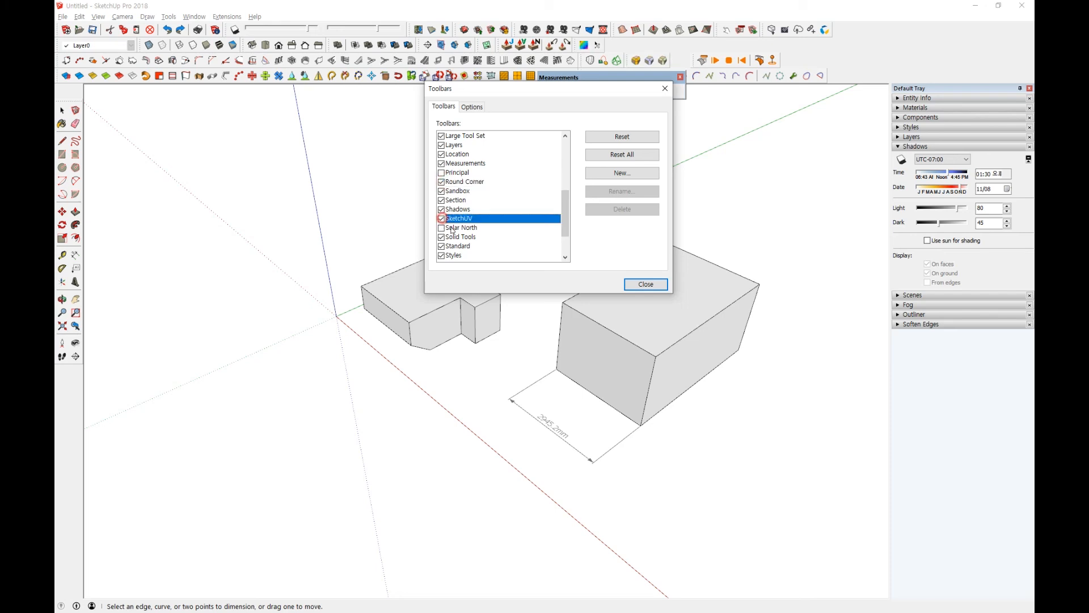
{"action": "left_click", "coordinate": [442, 227]}
{"action": "left_click_drag", "start_coordinate": [565, 221], "coordinate": [568, 251]}
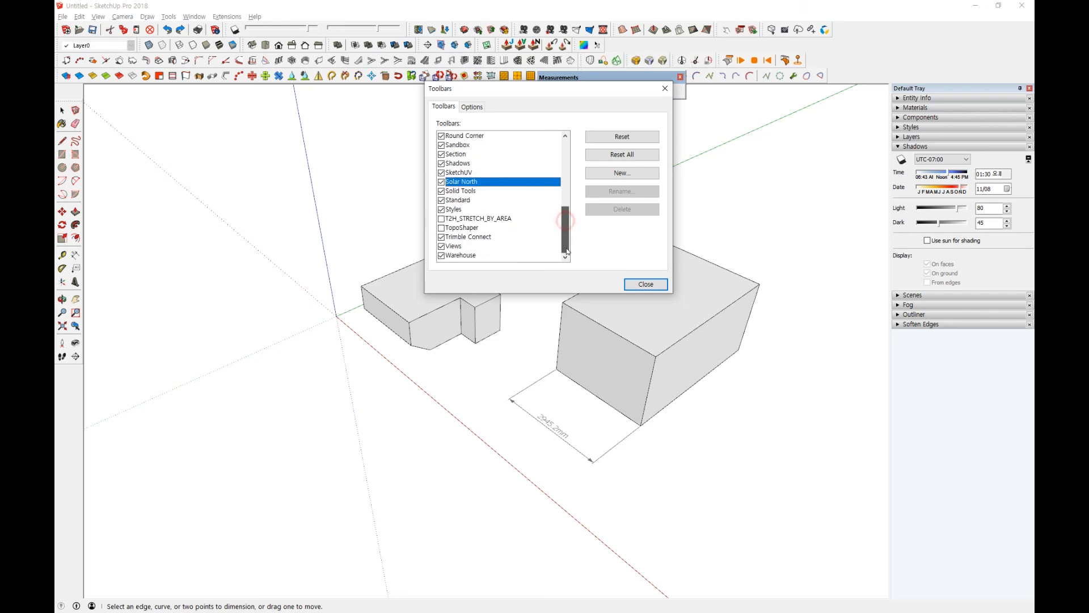
{"action": "left_click", "coordinate": [441, 219]}
{"action": "left_click", "coordinate": [441, 228]}
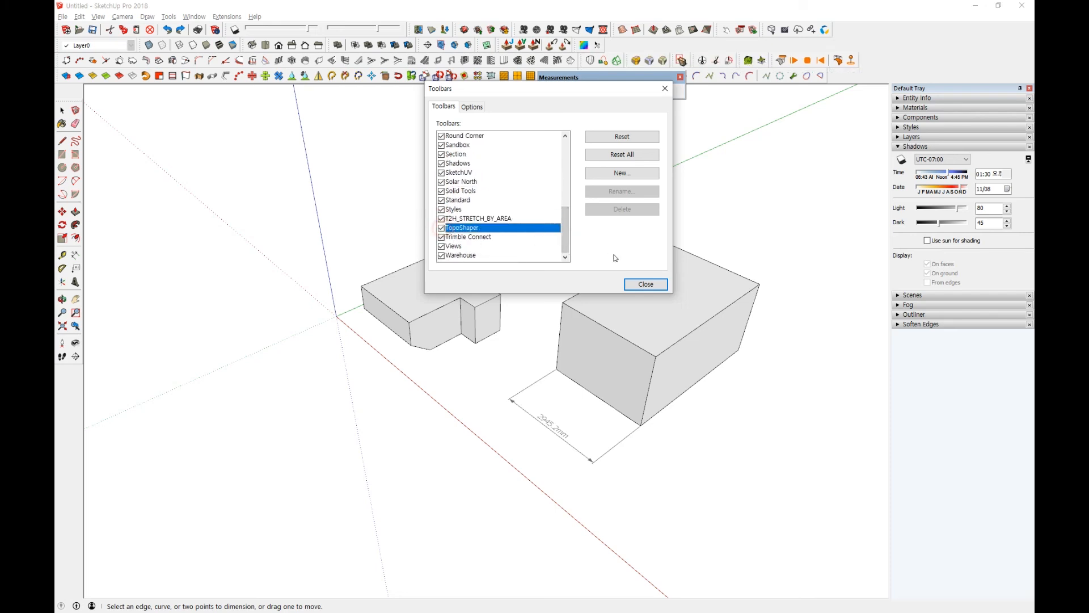
{"action": "left_click", "coordinate": [646, 284]}
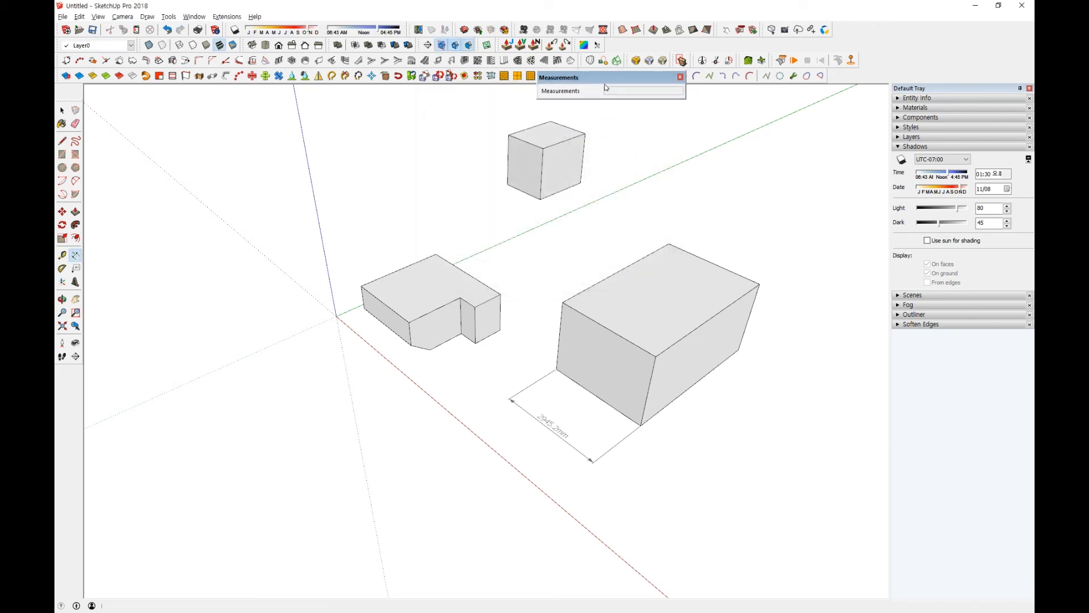
Step: Move the floating Measurements box down into the drawing area, clear of the toolbars
{"action": "left_click_drag", "start_coordinate": [601, 77], "coordinate": [662, 129]}
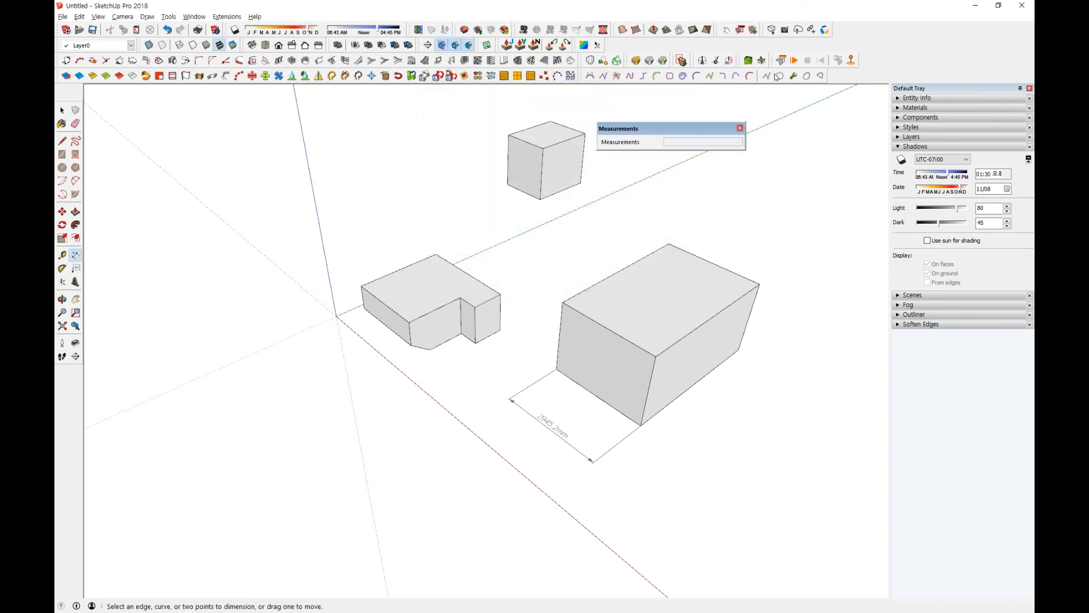
{"action": "middle_click_drag", "start_coordinate": [654, 198], "coordinate": [596, 270]}
{"action": "middle_click_drag", "start_coordinate": [656, 211], "coordinate": [669, 180]}
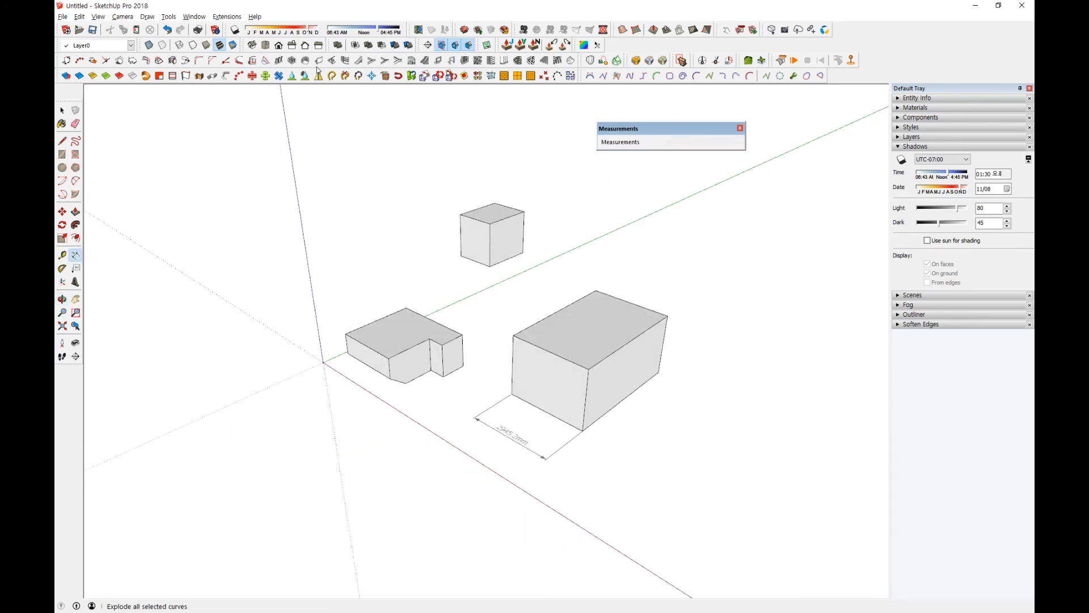
Step: Delete all three box models together with the dimension
{"action": "key", "text": "space"}
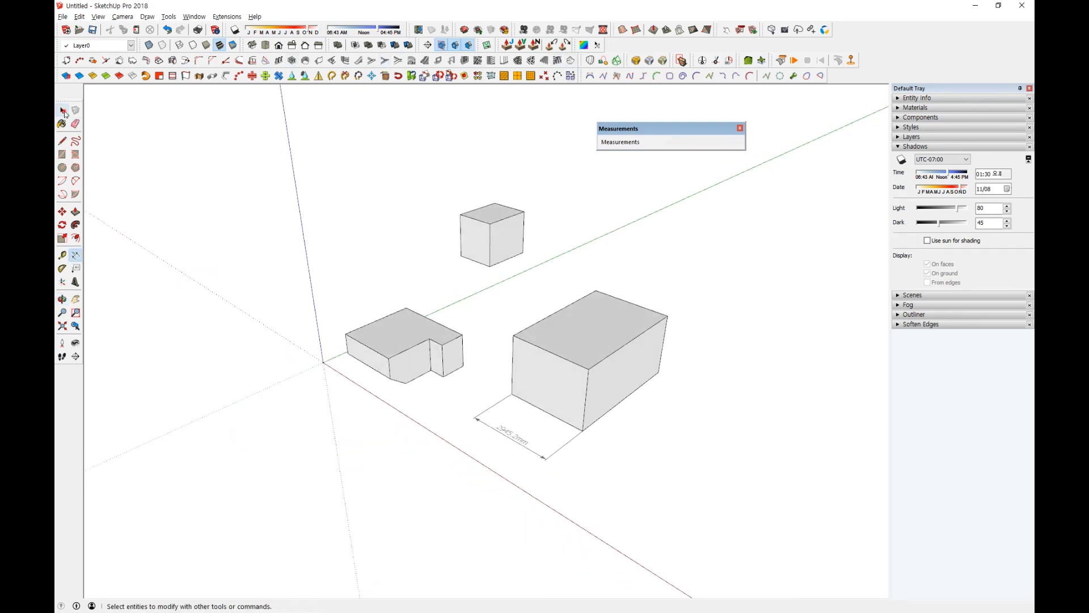
{"action": "left_click_drag", "start_coordinate": [195, 146], "coordinate": [742, 491]}
{"action": "key", "text": "Delete"}
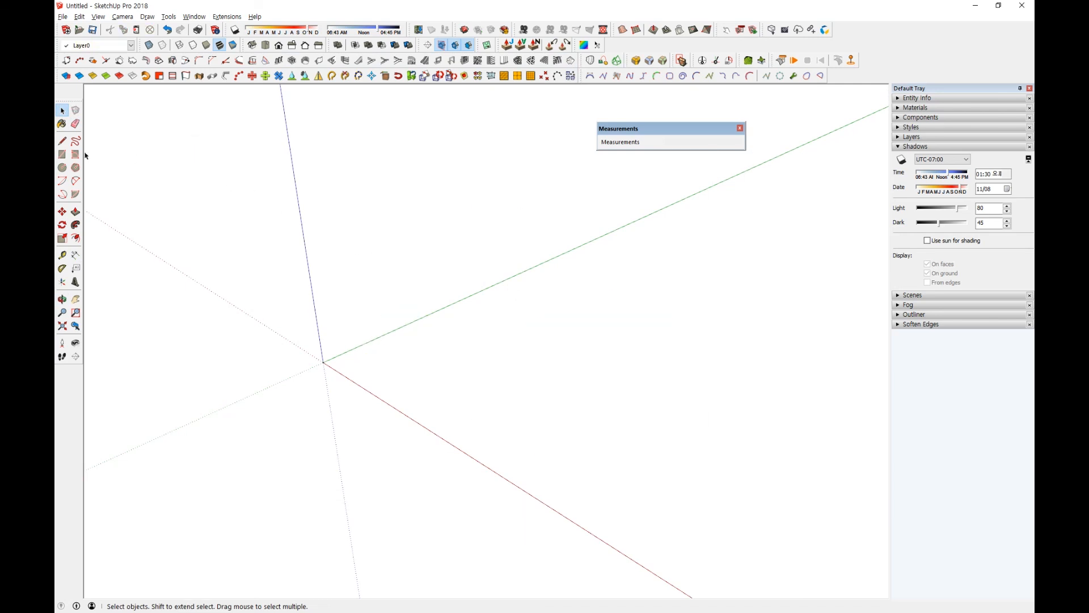
Step: Draw two connected two-point arcs forming an S-curve on the ground, the first with a bulge of about 1626 mm
{"action": "left_click", "coordinate": [62, 141]}
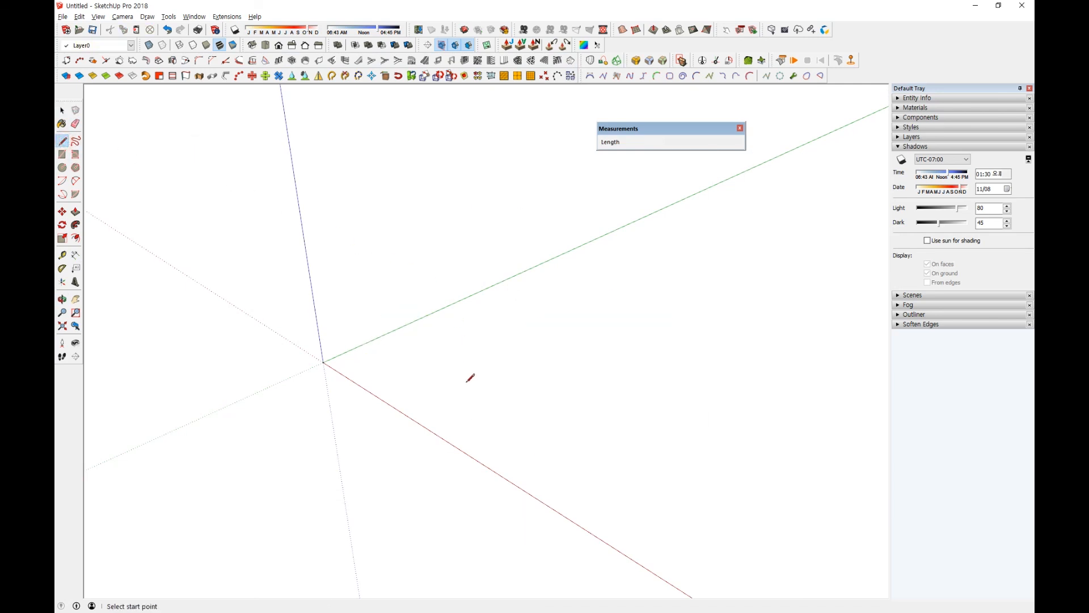
{"action": "left_click", "coordinate": [76, 181]}
{"action": "left_click", "coordinate": [452, 375]}
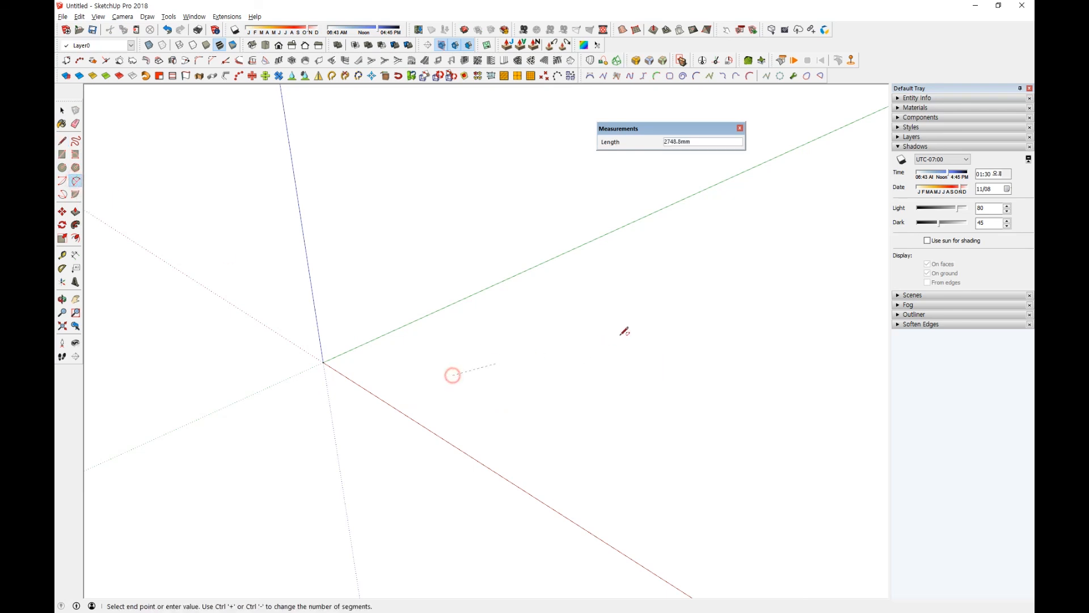
{"action": "left_click", "coordinate": [608, 288]}
{"action": "left_click", "coordinate": [574, 278]}
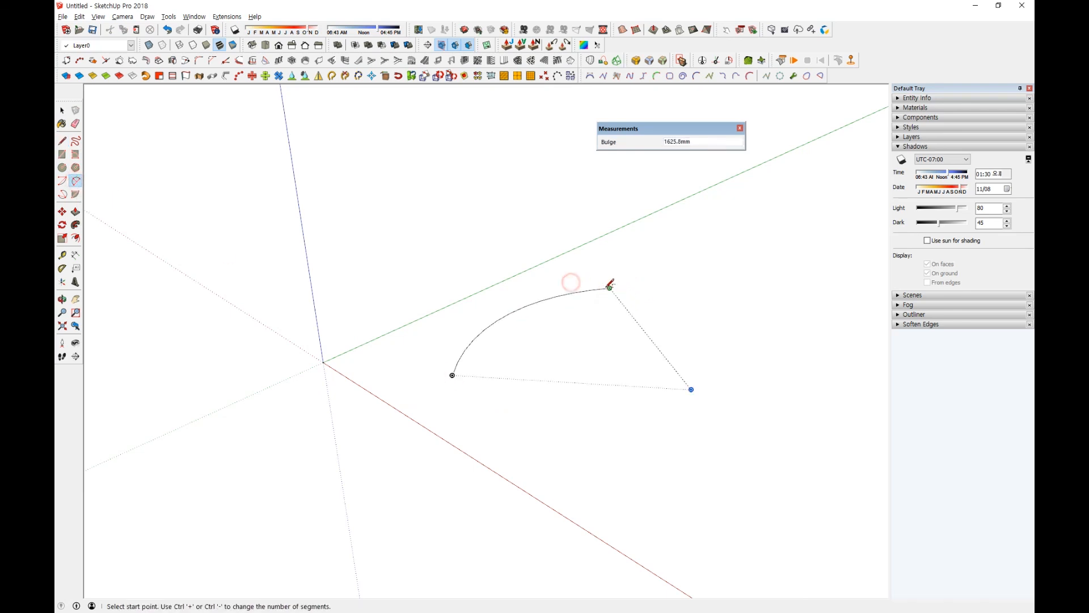
{"action": "left_click", "coordinate": [610, 288]}
{"action": "left_click", "coordinate": [735, 218]}
{"action": "left_click", "coordinate": [711, 252]}
Step: Select both arcs of the S-curve and try to extrude a profile along them with the 1001bit extrusion tool
{"action": "key", "text": "space"}
{"action": "left_click", "coordinate": [733, 293]}
{"action": "left_click_drag", "start_coordinate": [737, 355], "coordinate": [491, 218]}
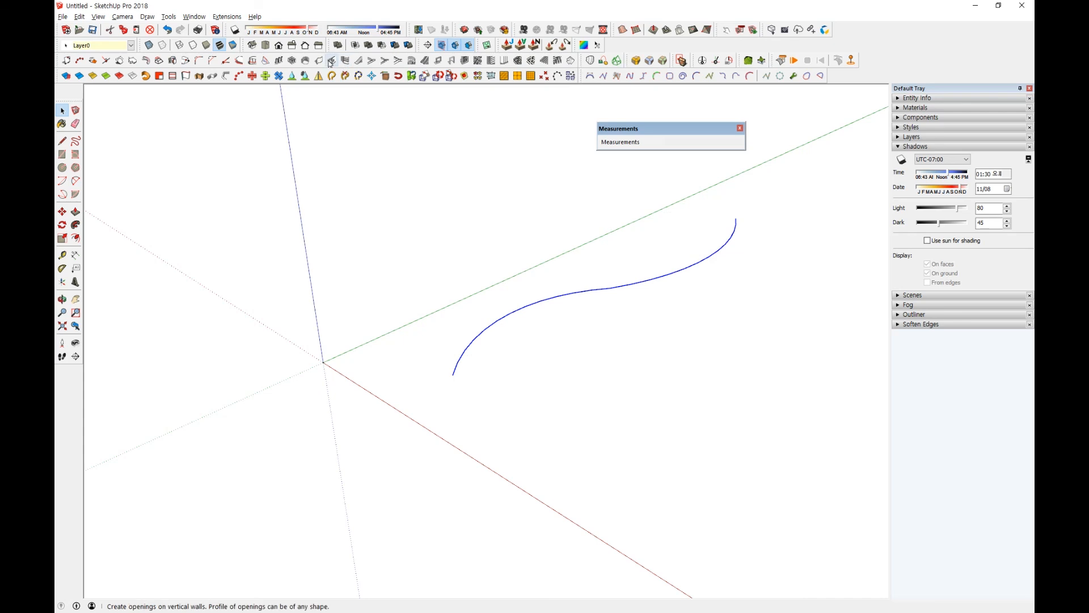
{"action": "left_click", "coordinate": [147, 60]}
{"action": "left_click", "coordinate": [553, 305]}
{"action": "left_click", "coordinate": [585, 332]}
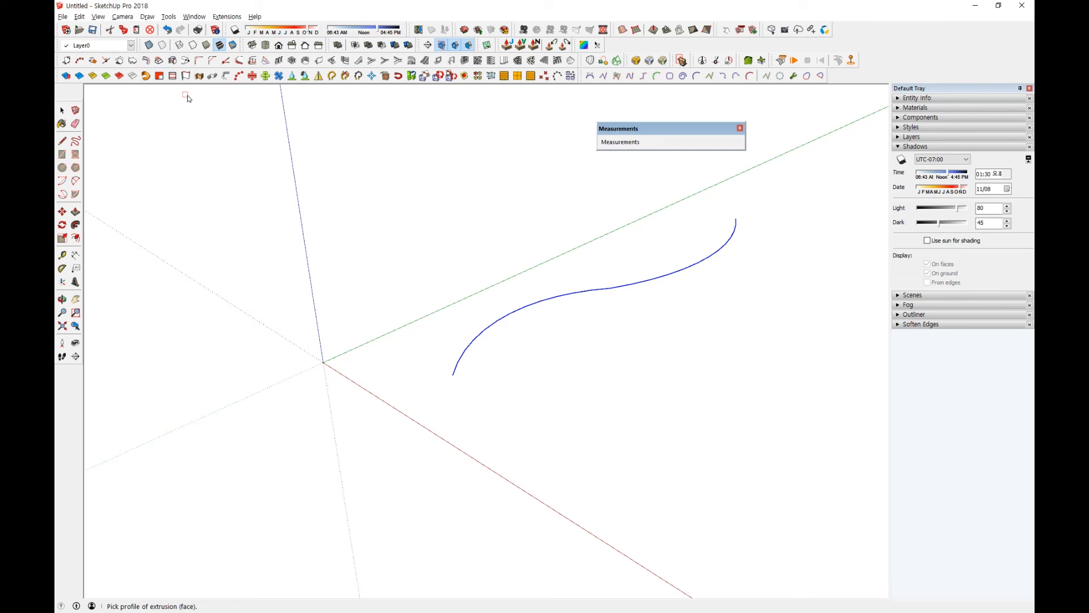
Step: Delete both arcs of the S-curve
{"action": "left_click", "coordinate": [63, 111]}
{"action": "left_click_drag", "start_coordinate": [790, 200], "coordinate": [314, 396]}
{"action": "key", "text": "Delete"}
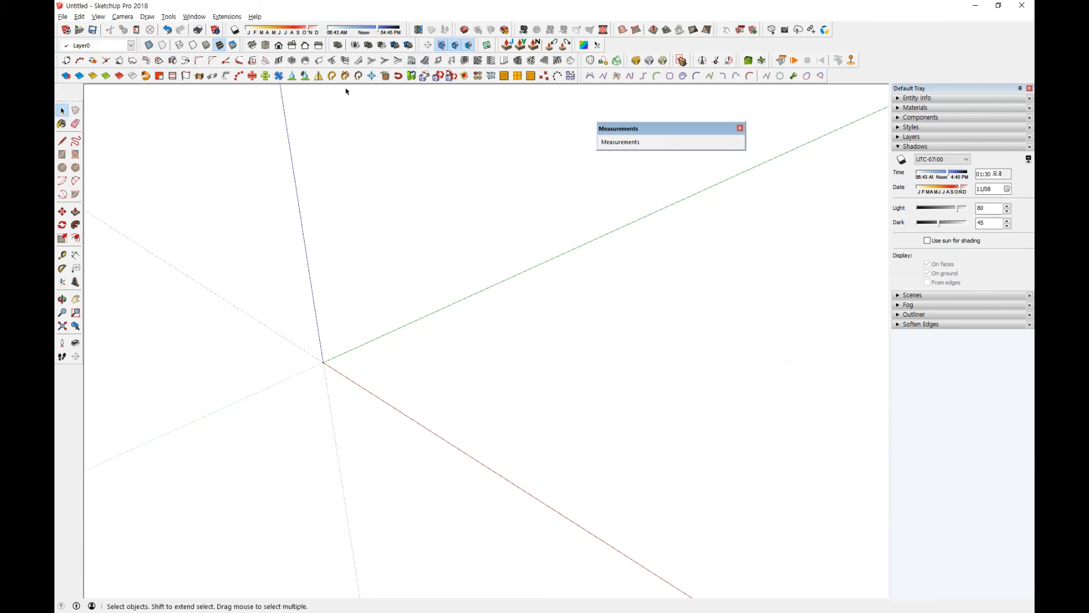
Step: Build a two-flight U-shaped staircase with a mid-landing near the origin using the 1001bit staircase builder
{"action": "left_click", "coordinate": [369, 63]}
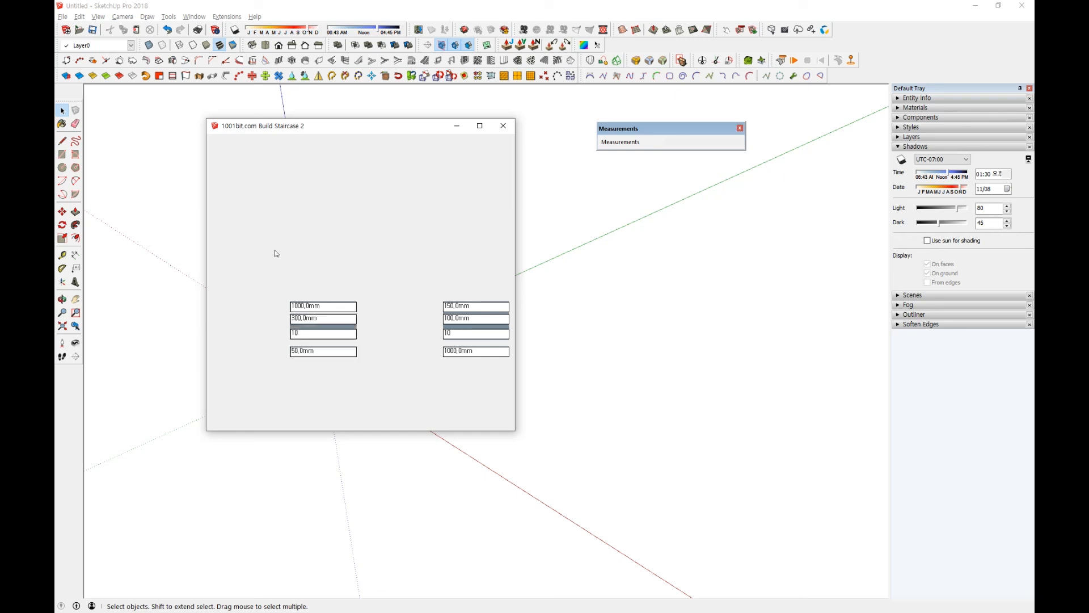
{"action": "left_click", "coordinate": [504, 126]}
{"action": "left_click", "coordinate": [366, 60]}
{"action": "left_click", "coordinate": [220, 363]}
{"action": "left_click", "coordinate": [379, 374]}
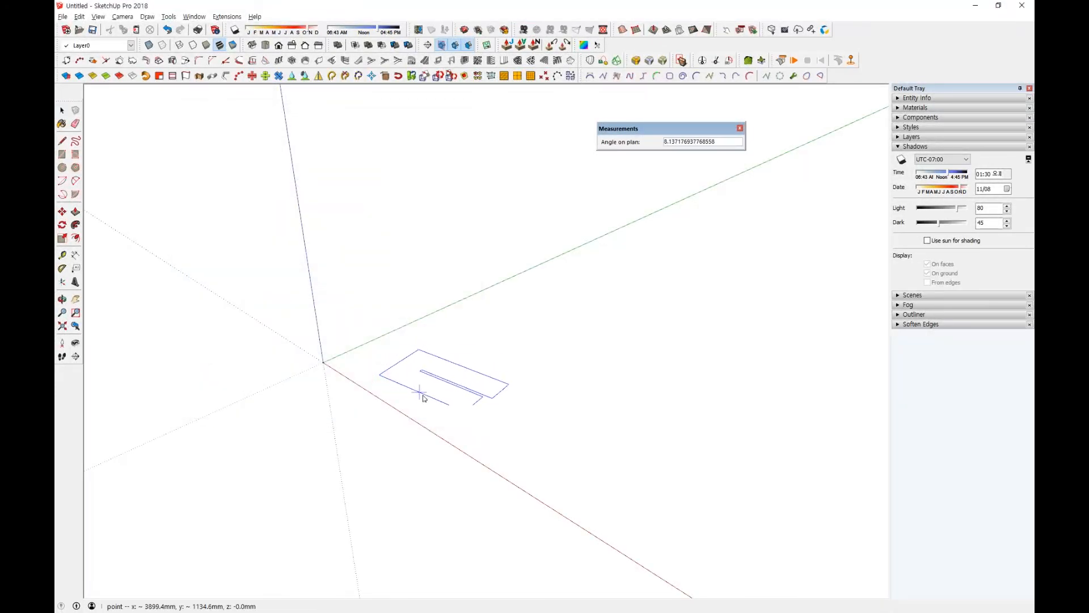
{"action": "left_click", "coordinate": [435, 414]}
{"action": "middle_click_drag", "start_coordinate": [533, 365], "coordinate": [388, 381]}
{"action": "scroll", "coordinate": [477, 296], "scroll_direction": "up", "scroll_amount": 5}
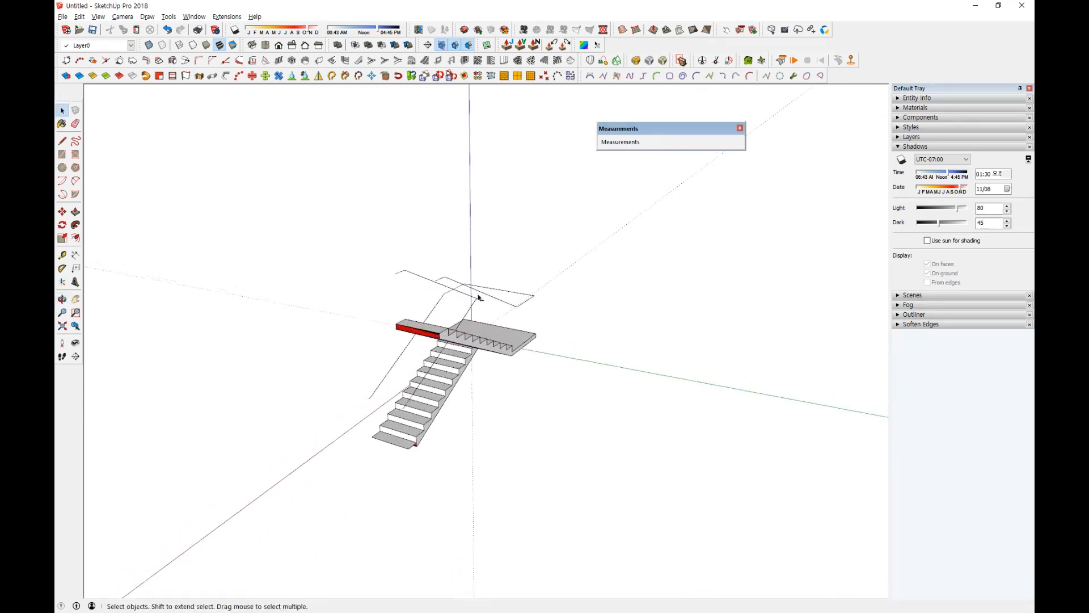
{"action": "middle_click_drag", "start_coordinate": [470, 304], "coordinate": [431, 297]}
Step: Build a standard 1001bit spiral staircase with its centre base point on the ground beside the two-flight staircase
{"action": "left_click", "coordinate": [409, 60]}
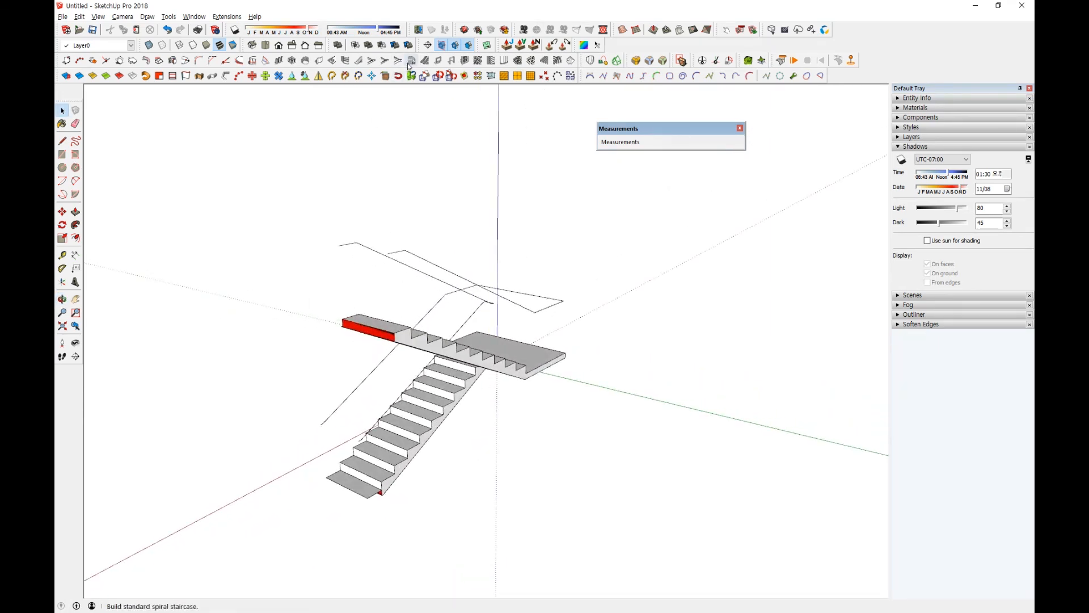
{"action": "left_click", "coordinate": [159, 312]}
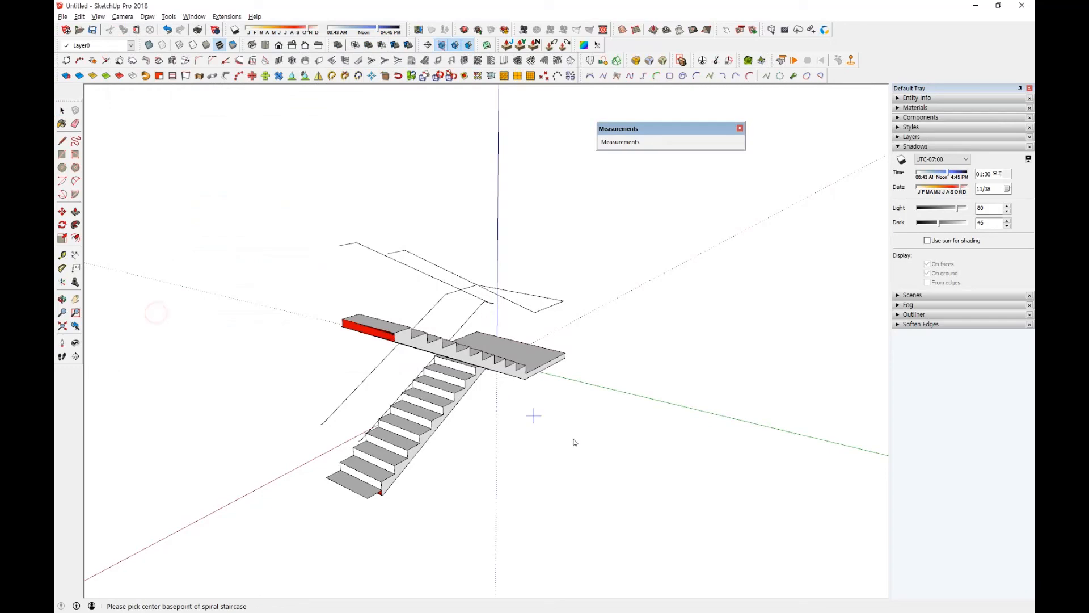
{"action": "left_click", "coordinate": [652, 486]}
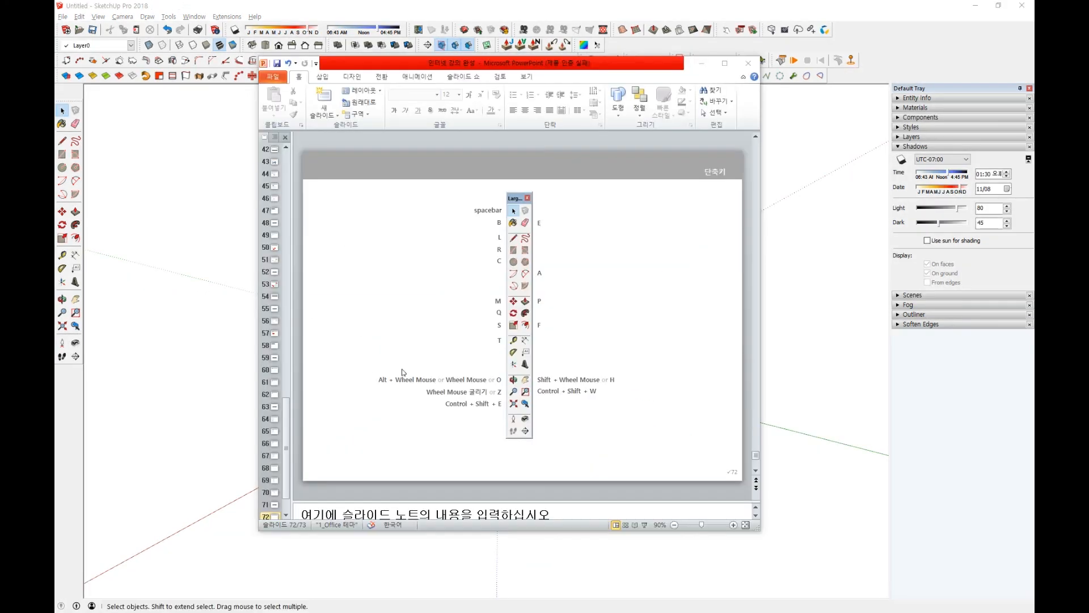
Step: Maximize the PowerPoint presentation, review the SketchUp menu slides from File to Window, and return to the 단축키 toolbar shortcut slide
{"action": "double_click", "coordinate": [456, 64]}
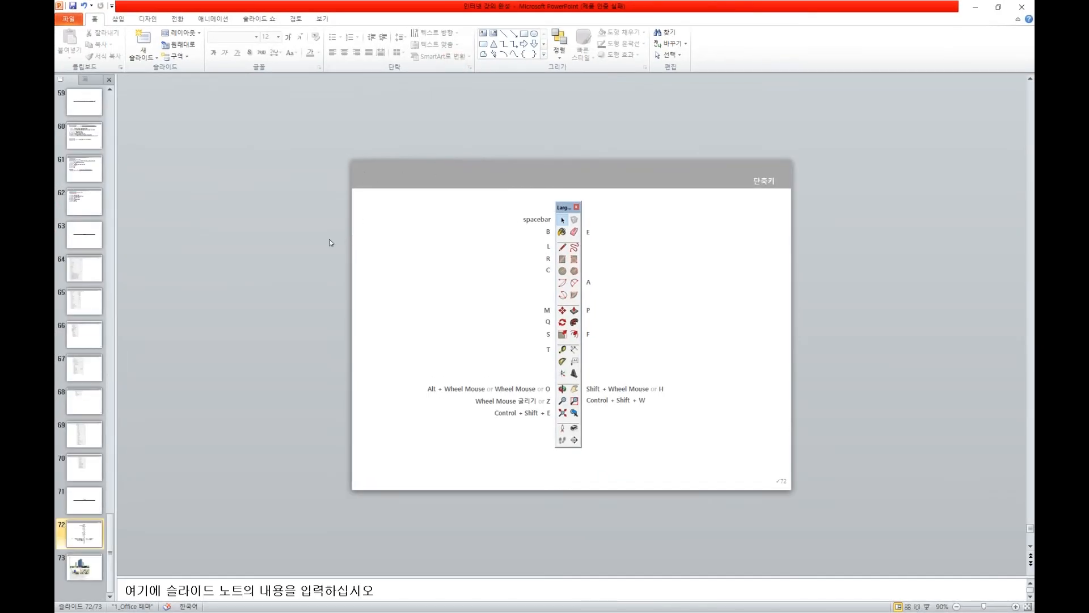
{"action": "scroll", "coordinate": [234, 372], "scroll_direction": "up", "scroll_amount": 1}
{"action": "scroll", "coordinate": [233, 372], "scroll_direction": "up", "scroll_amount": 8}
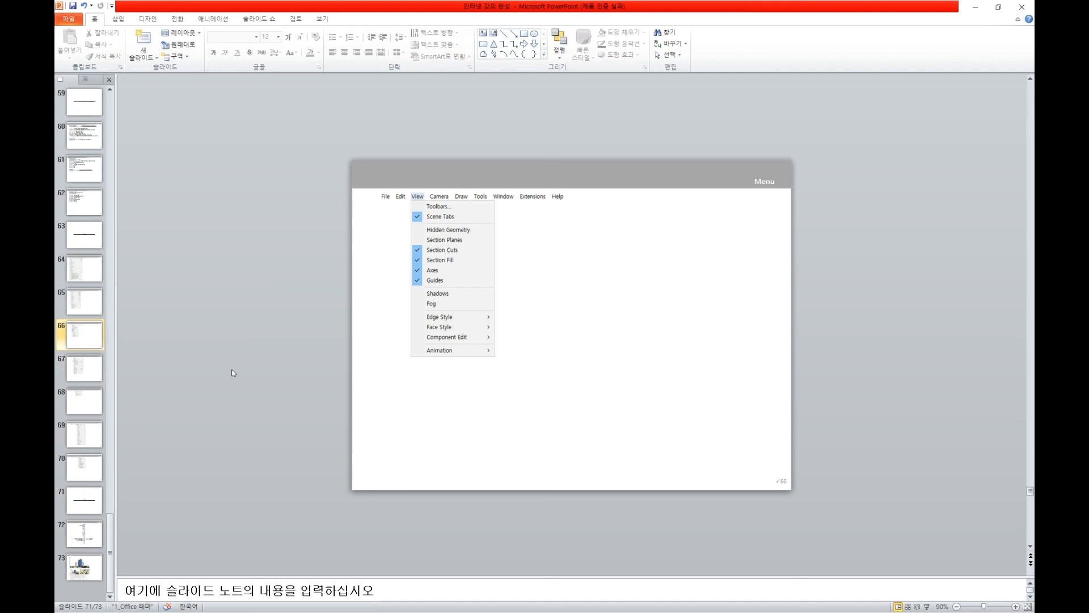
{"action": "scroll", "coordinate": [245, 369], "scroll_direction": "down", "scroll_amount": 3}
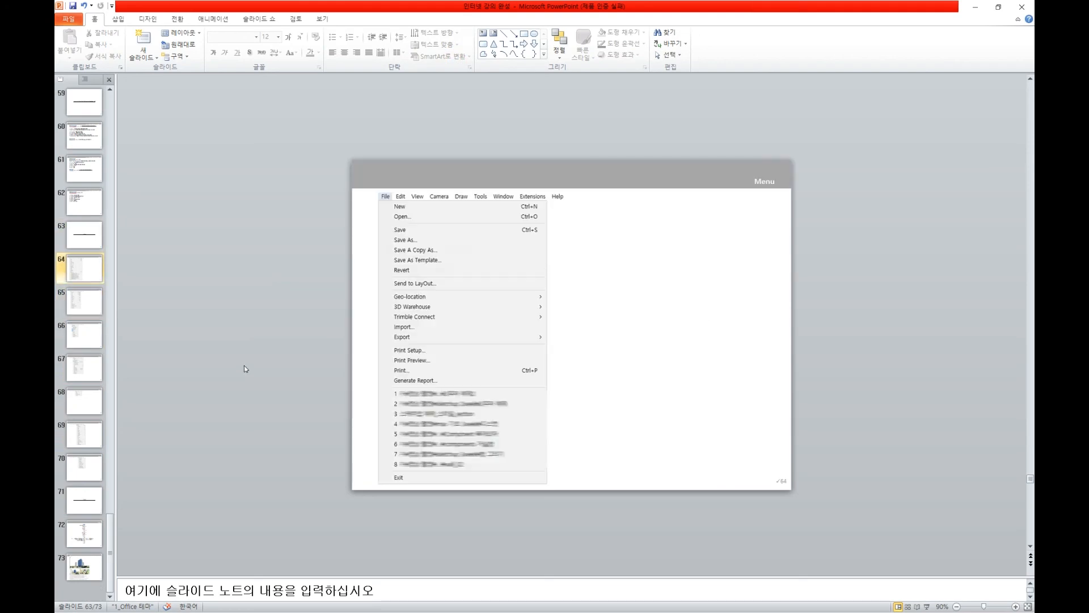
{"action": "scroll", "coordinate": [244, 368], "scroll_direction": "down", "scroll_amount": 4}
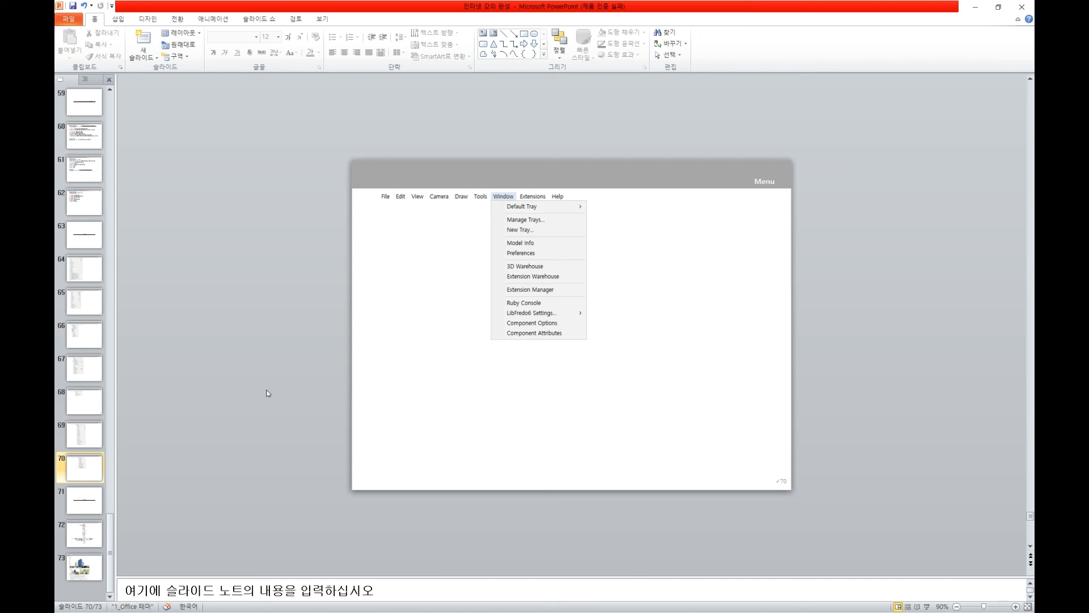
{"action": "scroll", "coordinate": [268, 392], "scroll_direction": "down", "scroll_amount": 1}
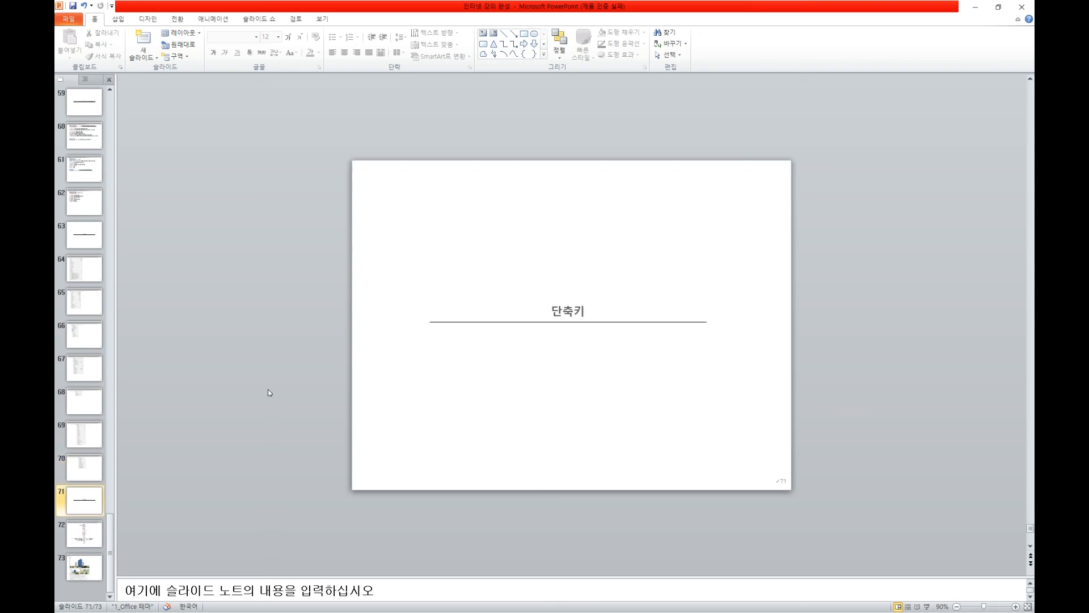
{"action": "scroll", "coordinate": [269, 392], "scroll_direction": "down", "scroll_amount": 1}
{"action": "scroll", "coordinate": [269, 393], "scroll_direction": "up", "scroll_amount": 1}
{"action": "scroll", "coordinate": [531, 367], "scroll_direction": "down", "scroll_amount": 1}
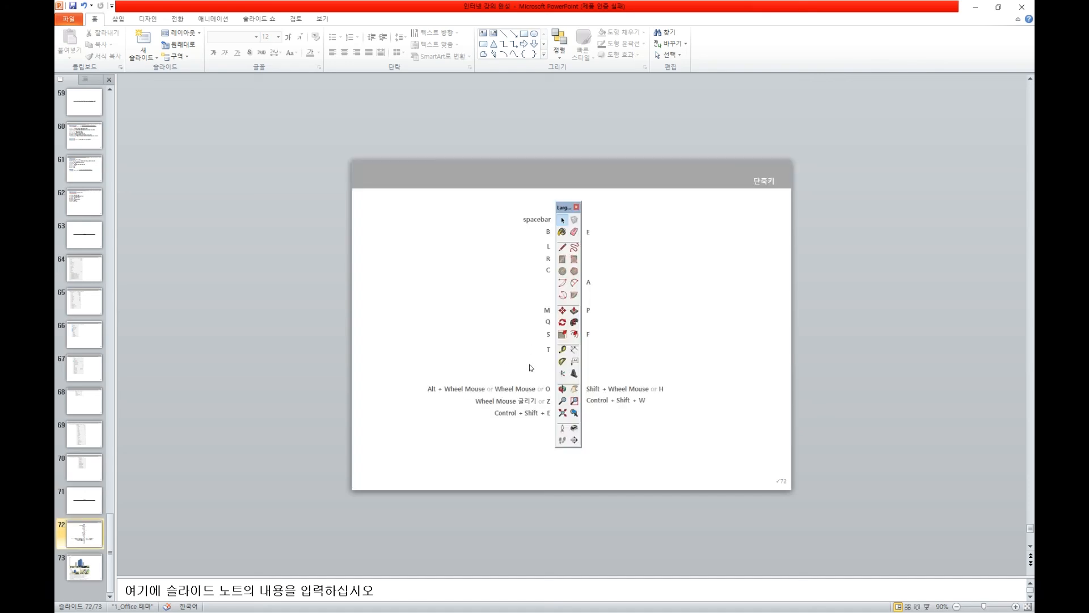